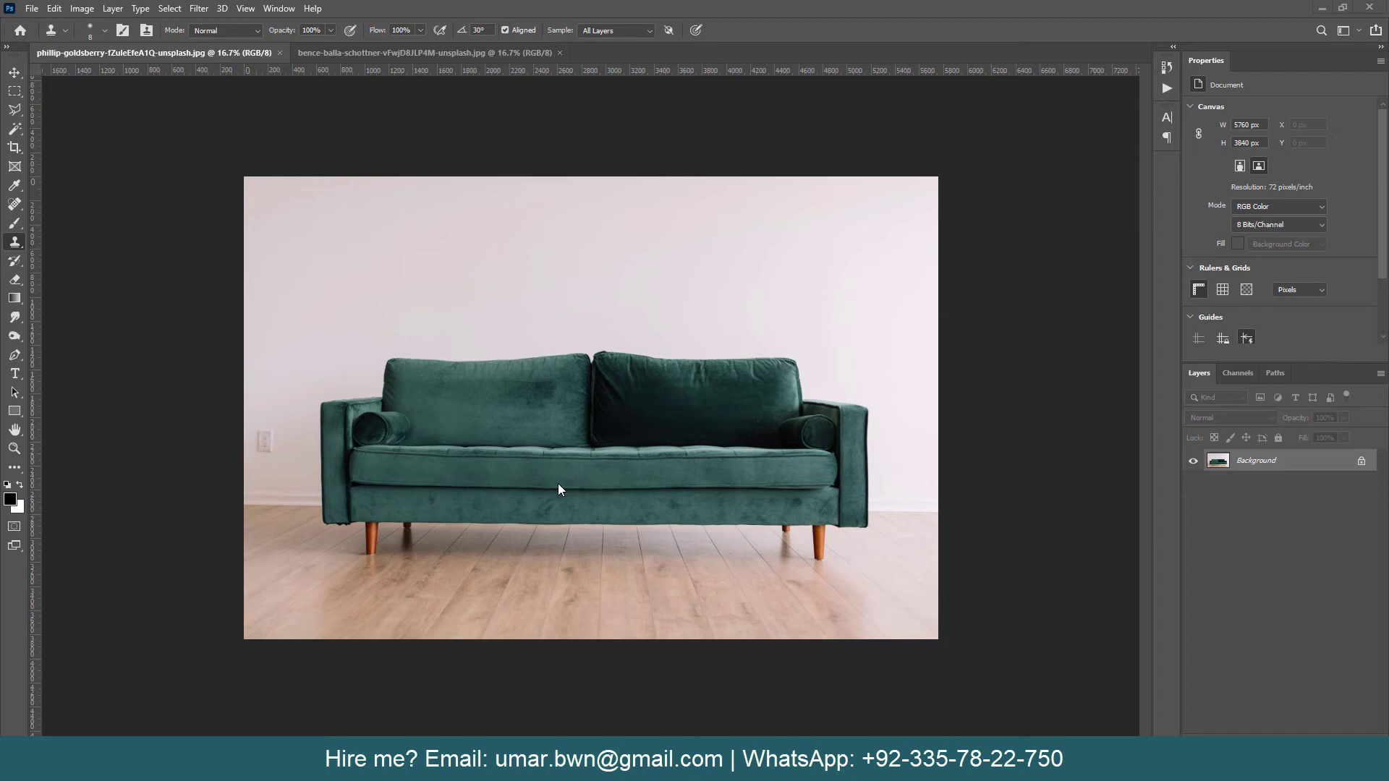
Step: Switch to the Pen tool and zoom to about 256% on the sofa's left edge
key(p)
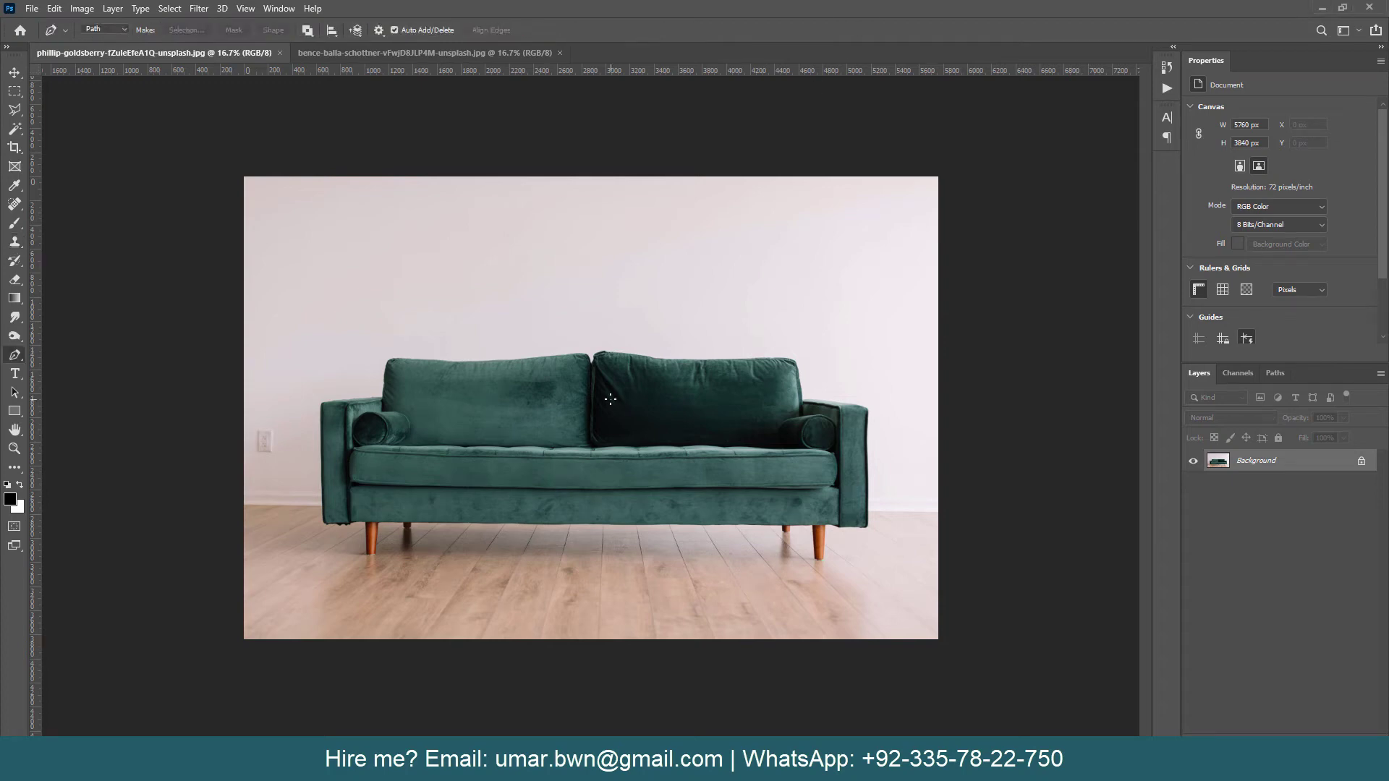
scroll(340, 404, up, 3)
scroll(496, 470, up, 3)
scroll(540, 545, up, 2)
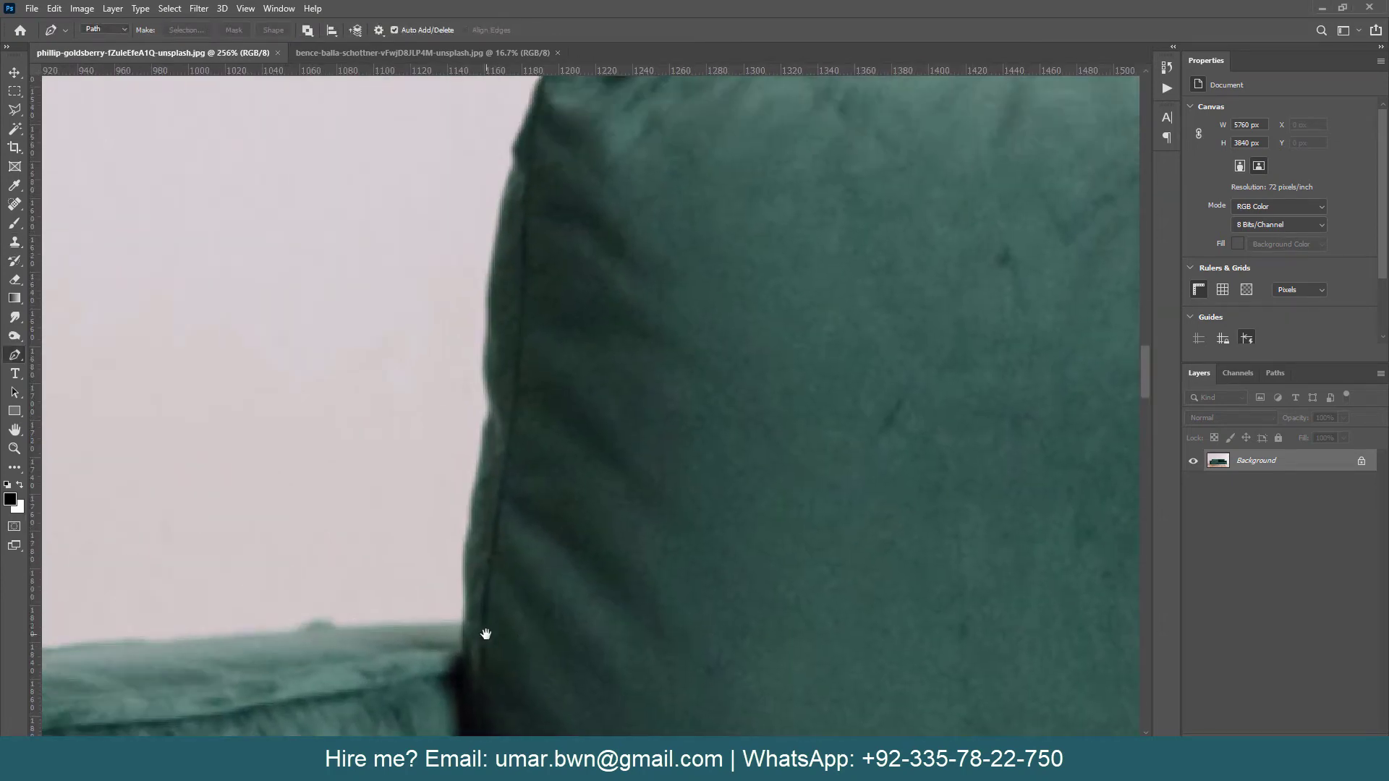
Step: Trace the path up the sofa's left edge and around its upper left corner
click(463, 621)
mouse_move(461, 583)
mouse_down()
mouse_move(475, 489)
mouse_move(504, 539)
mouse_move(504, 498)
mouse_up()
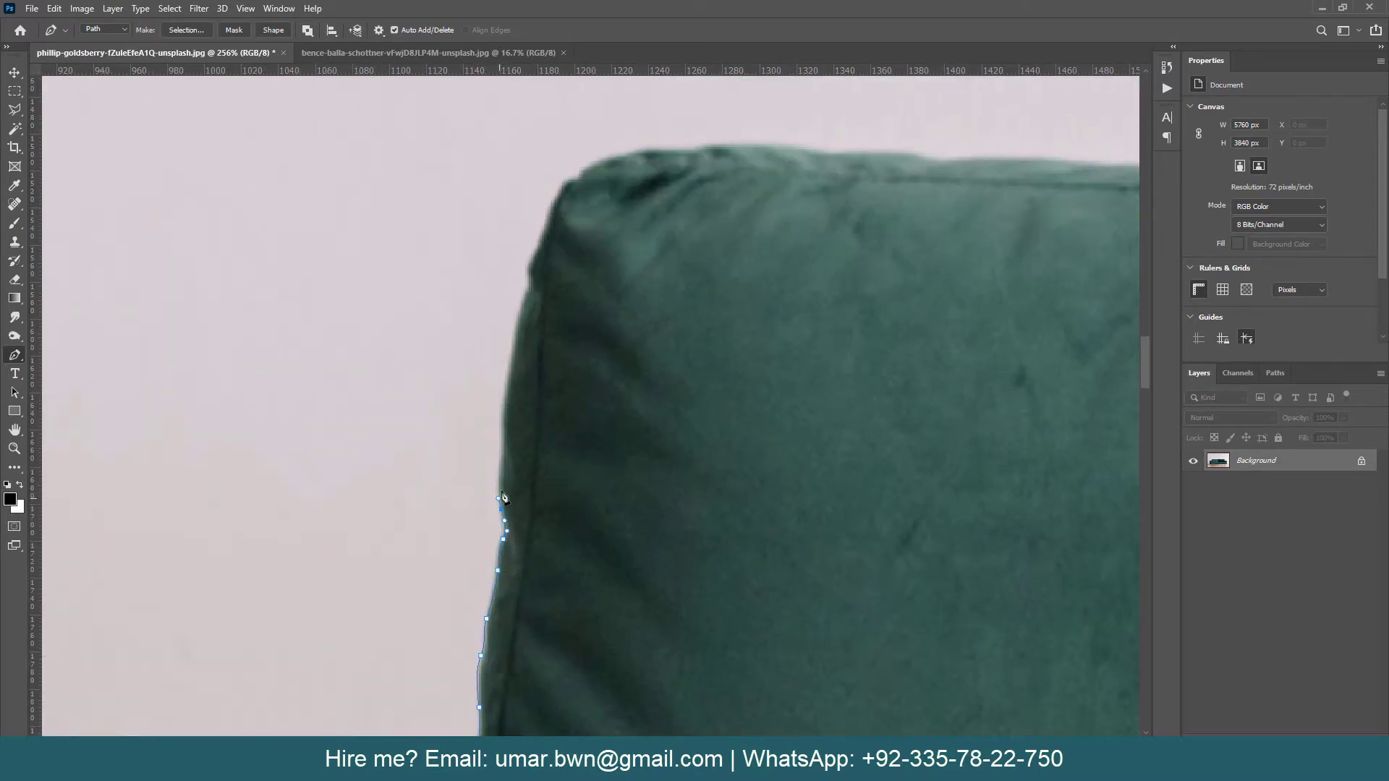
mouse_move(504, 404)
mouse_down()
mouse_move(508, 467)
mouse_move(512, 432)
mouse_up()
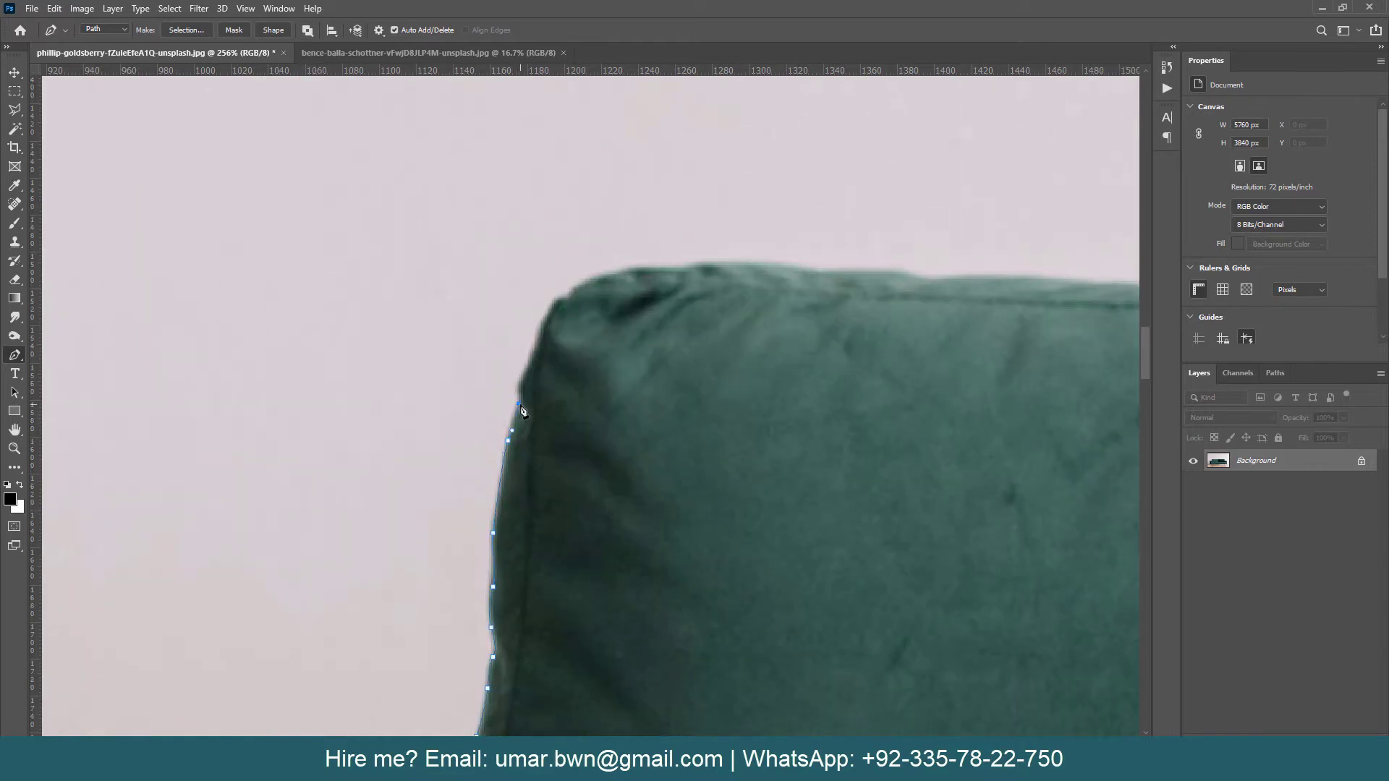
drag(524, 378, 527, 610)
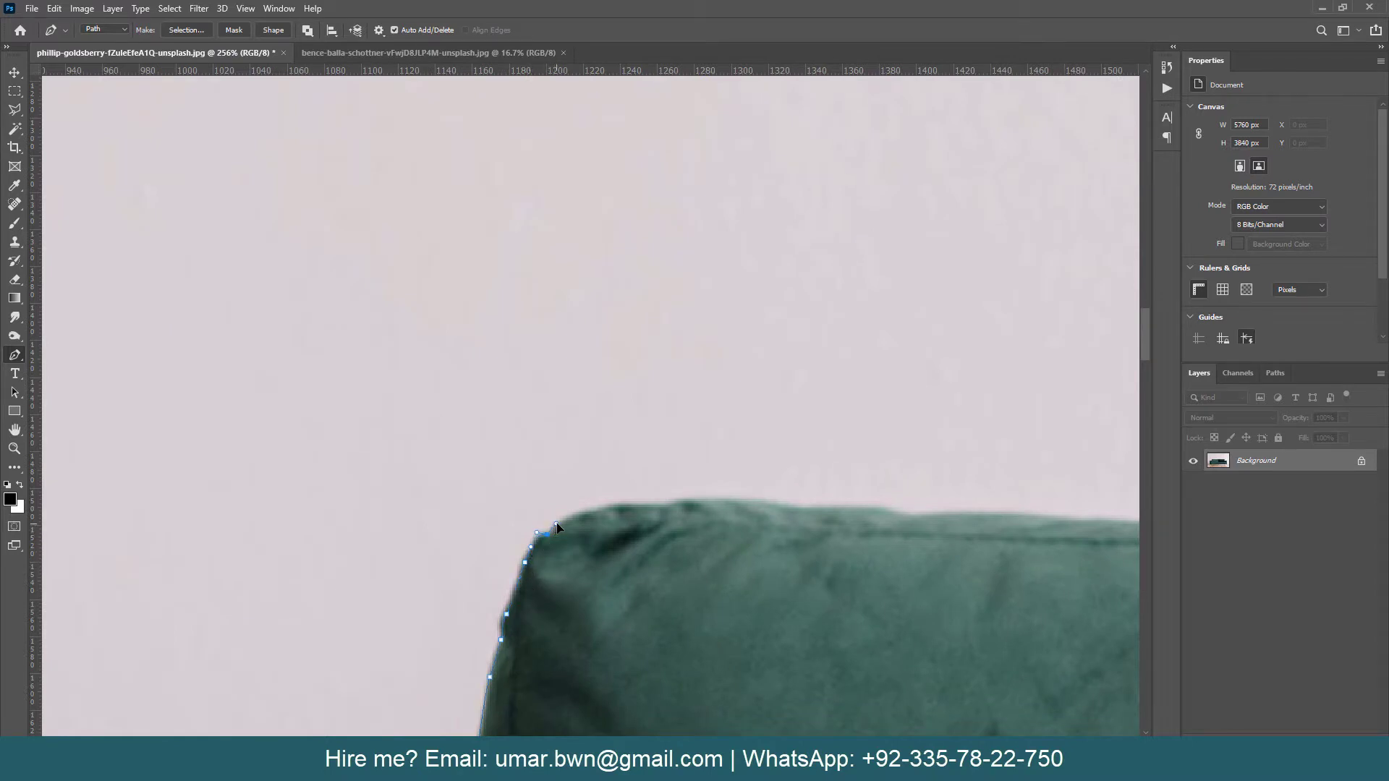
click(584, 513)
click(619, 502)
drag(633, 506, 451, 555)
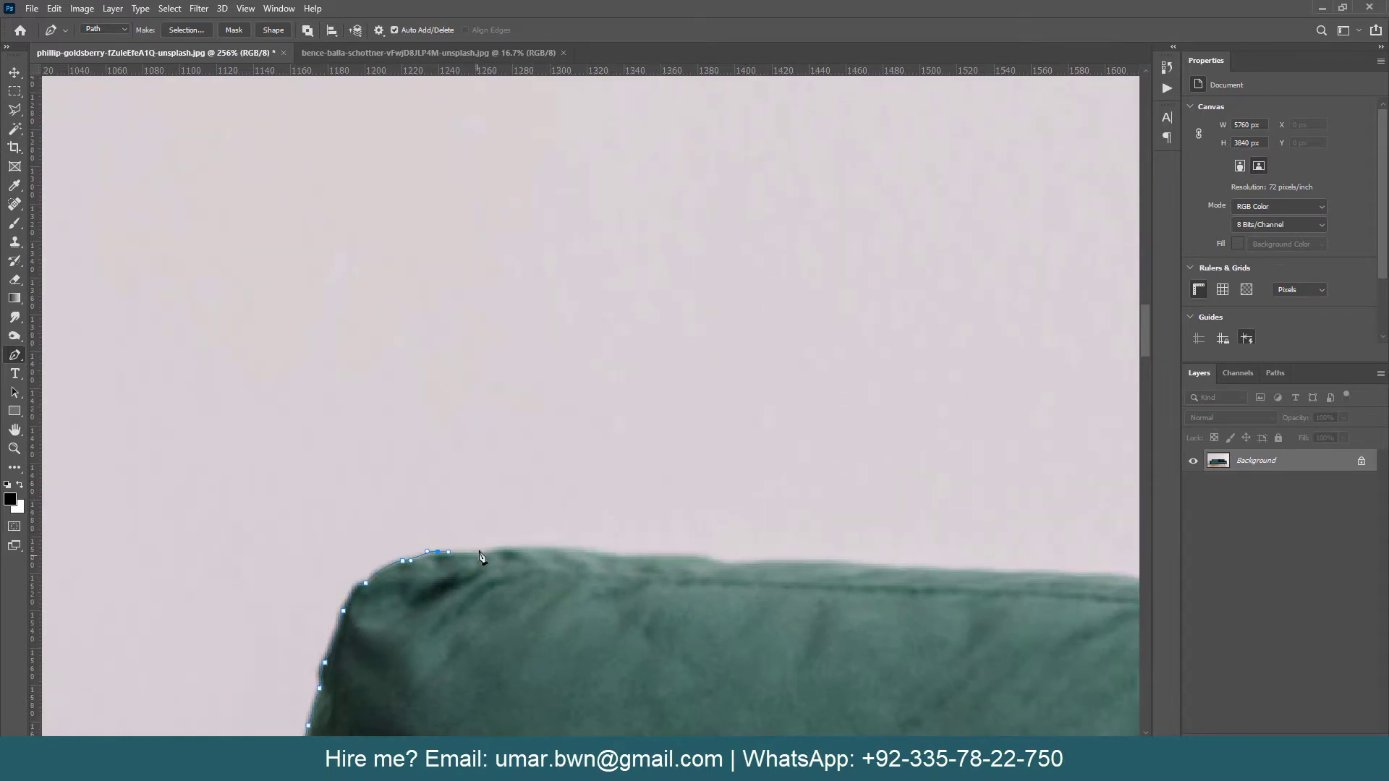
Step: Add anchors along the first stretch of the left back cushion's top
click(499, 548)
drag(572, 548, 592, 551)
click(635, 555)
click(687, 554)
click(700, 556)
click(774, 562)
drag(837, 588, 463, 566)
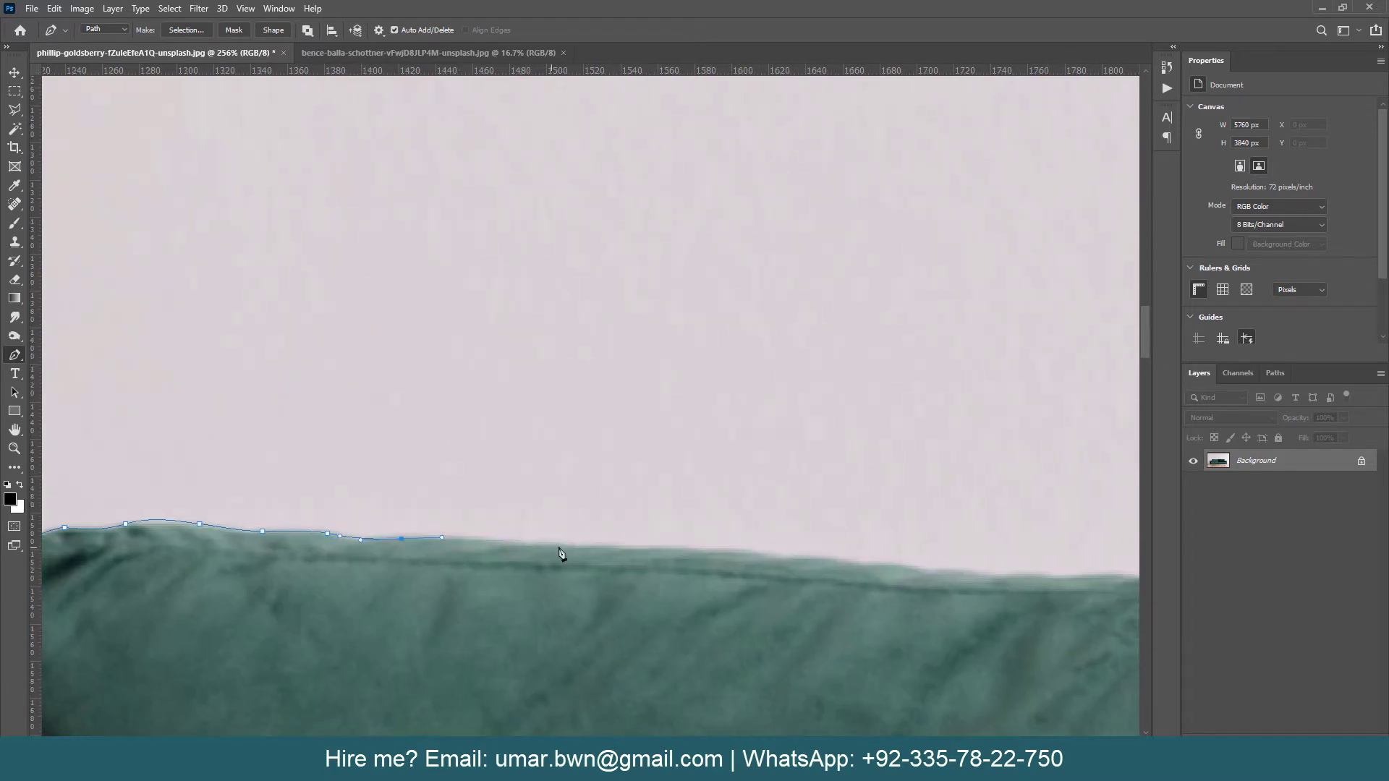
drag(575, 544, 623, 548)
mouse_move(743, 545)
mouse_down()
mouse_move(762, 544)
mouse_move(475, 555)
mouse_up()
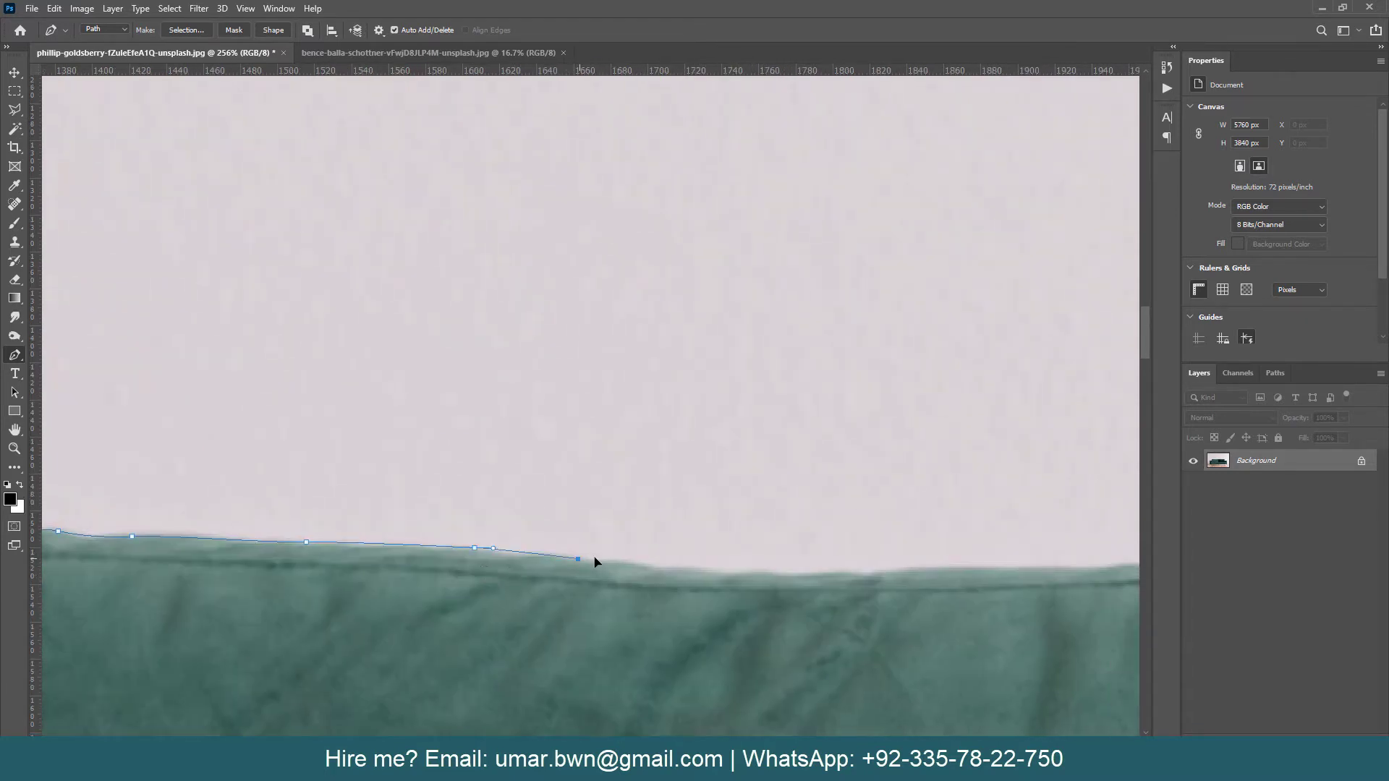
drag(578, 559, 606, 556)
click(659, 566)
click(719, 571)
mouse_move(786, 571)
mouse_down()
mouse_move(802, 571)
mouse_move(539, 586)
mouse_up()
click(539, 579)
click(655, 571)
click(690, 572)
Step: Continue the path across the middle of the left cushion top
drag(764, 576, 311, 605)
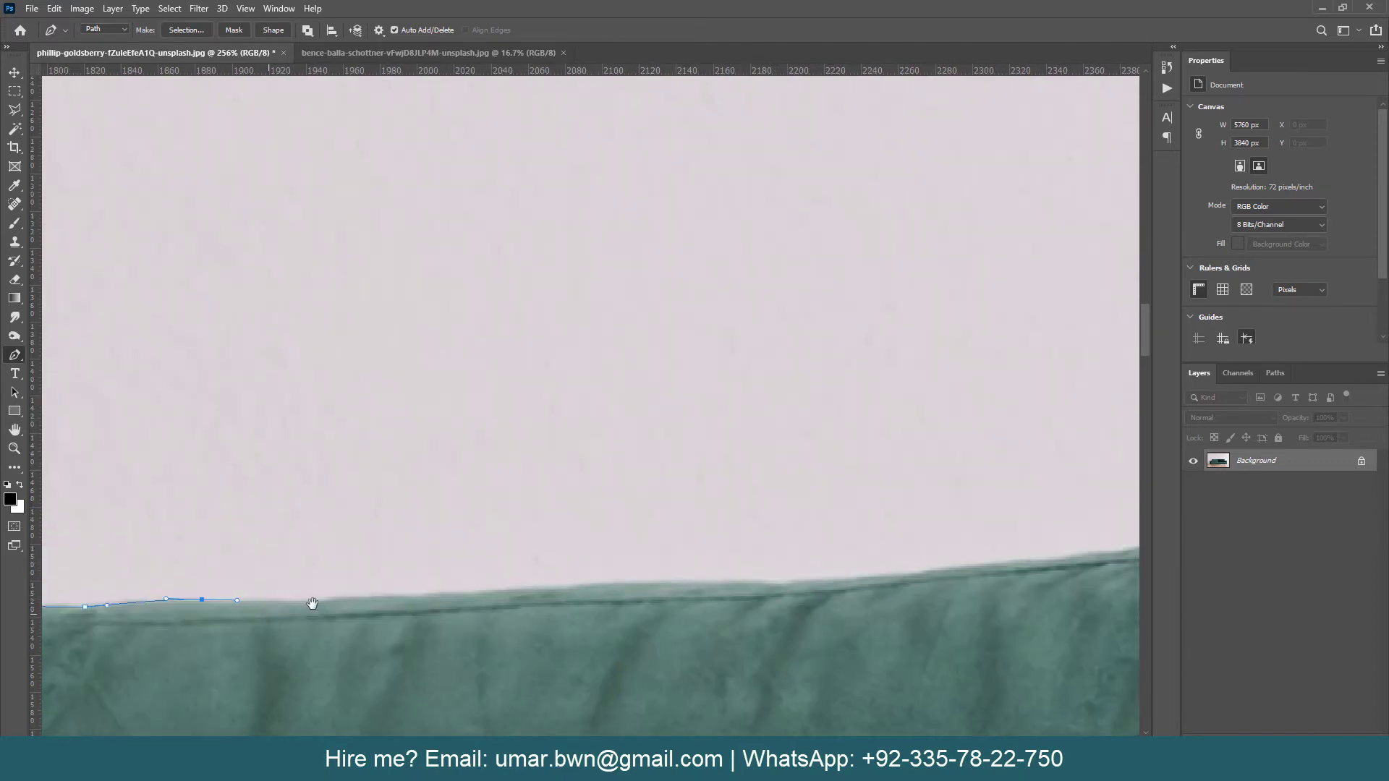
click(334, 598)
click(429, 605)
click(457, 604)
click(526, 598)
click(562, 596)
drag(702, 604, 400, 604)
click(415, 593)
click(518, 592)
click(554, 589)
click(599, 581)
click(645, 576)
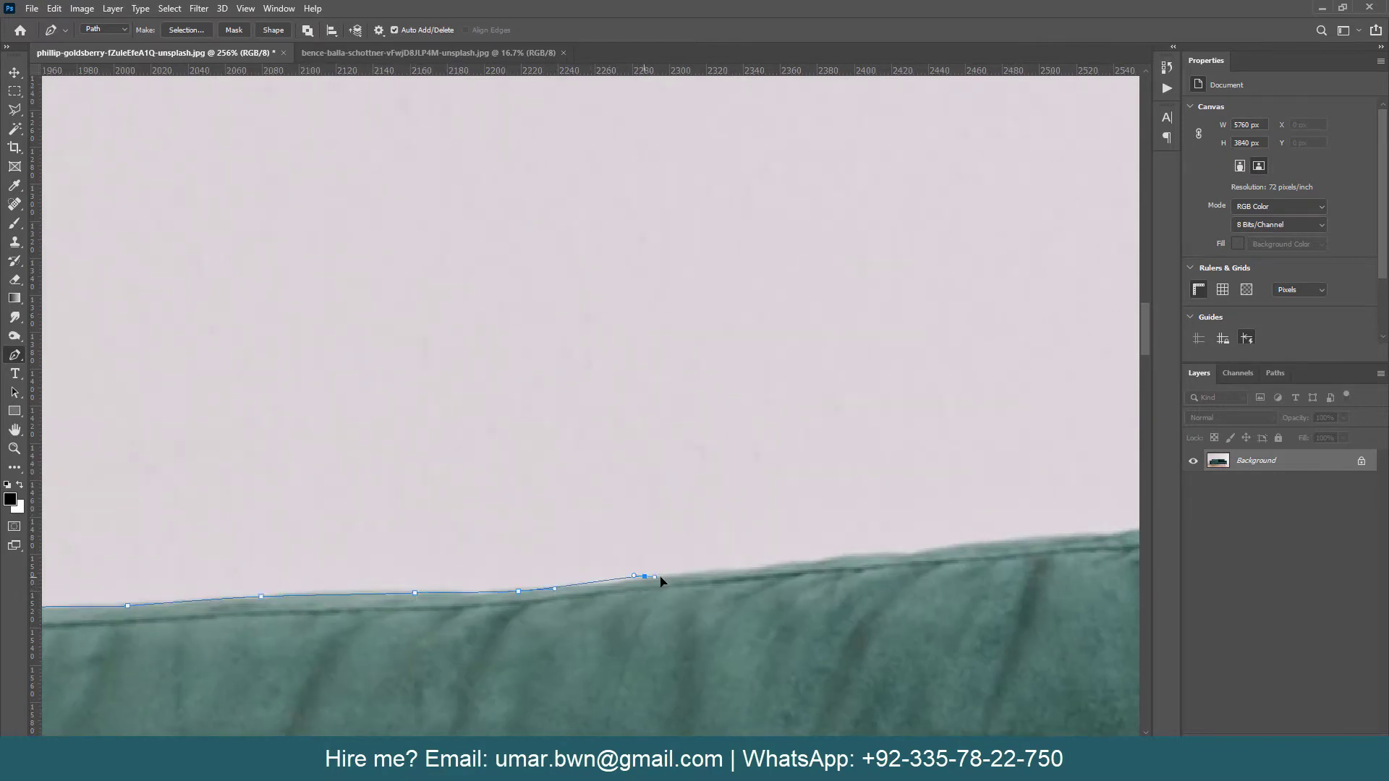
click(689, 572)
drag(694, 576, 417, 608)
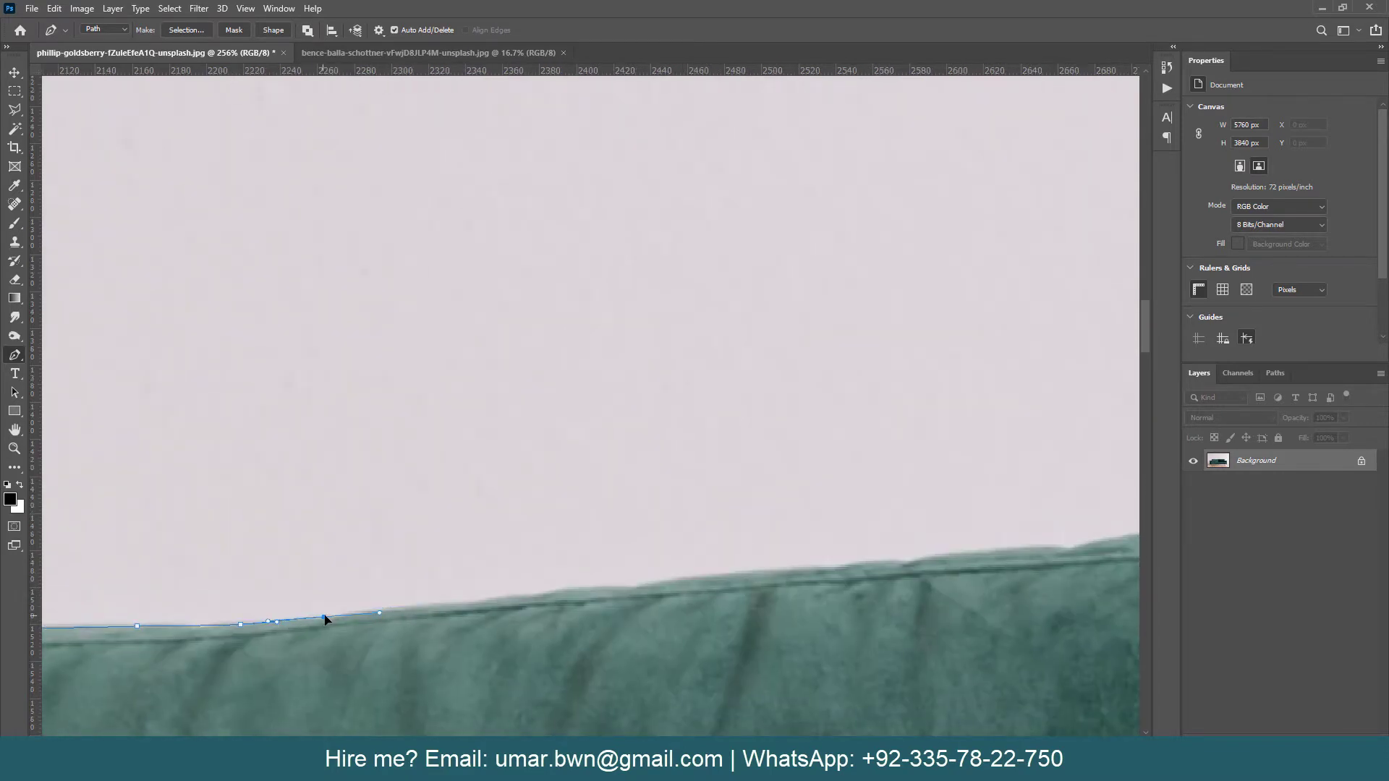
click(520, 595)
click(597, 587)
click(665, 580)
click(757, 571)
Step: Carry the path to the left cushion's end, toward its corner
drag(776, 570, 461, 593)
click(537, 588)
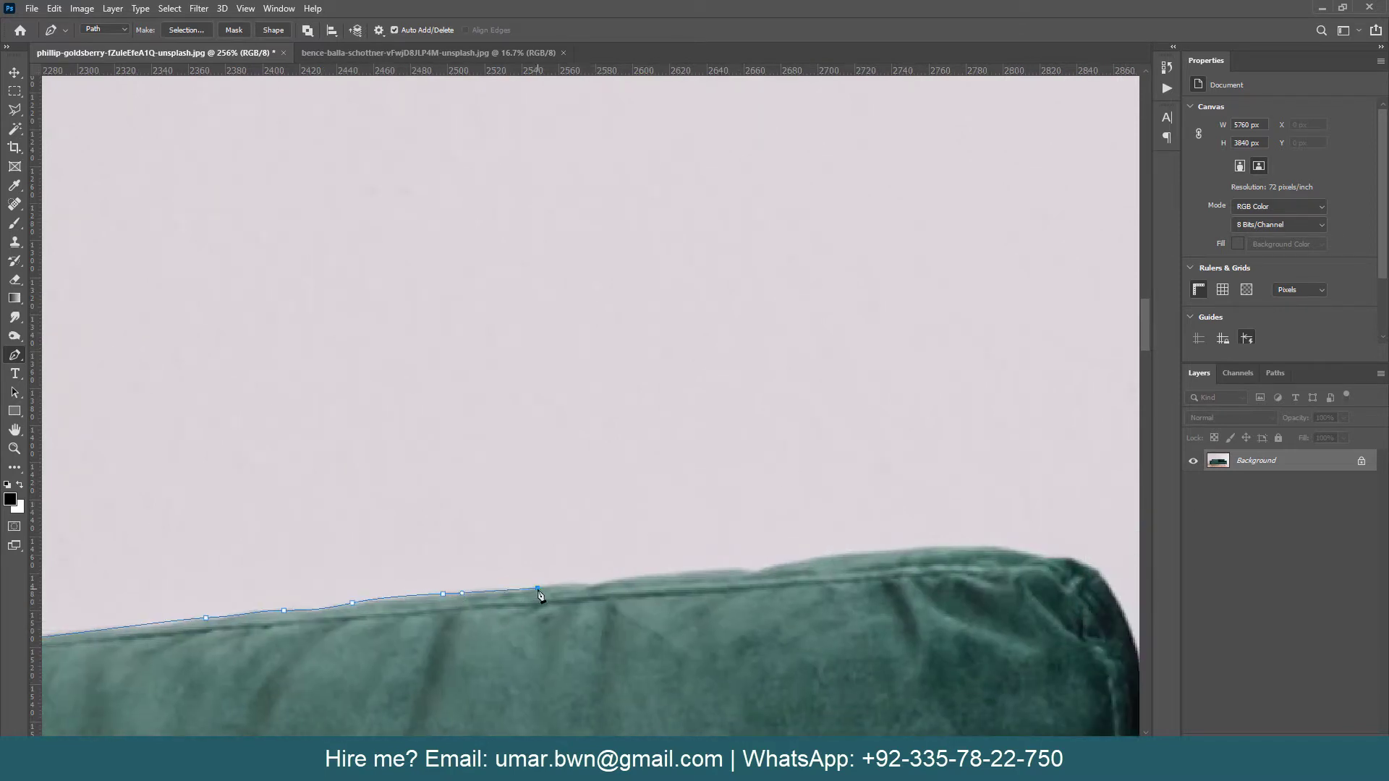
click(586, 583)
click(636, 575)
mouse_move(711, 569)
mouse_down()
mouse_move(728, 568)
mouse_move(487, 583)
mouse_up()
click(776, 564)
click(444, 574)
click(490, 569)
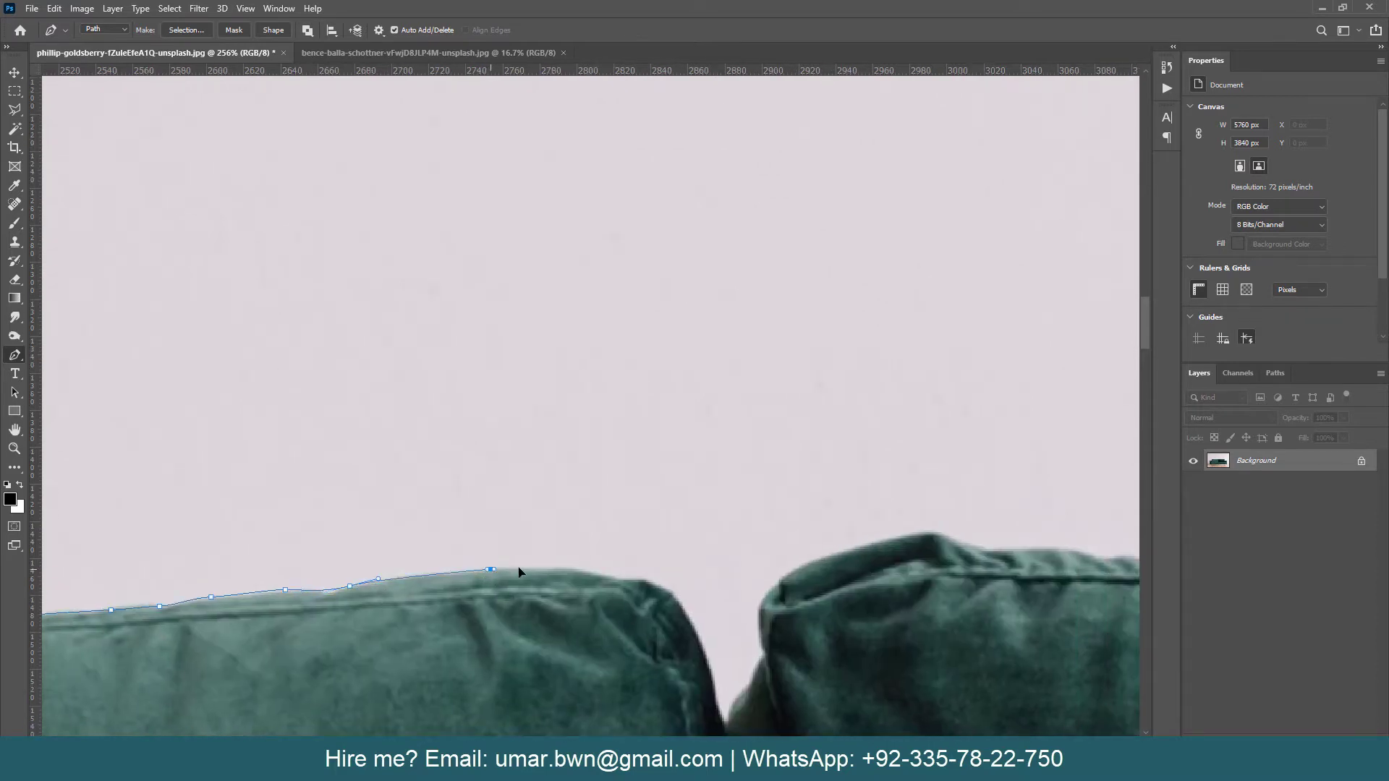
click(537, 564)
click(586, 572)
Step: Run the path down into the cushion gap and up the right cushion's left edge
click(624, 580)
click(639, 581)
click(709, 661)
drag(726, 723, 562, 552)
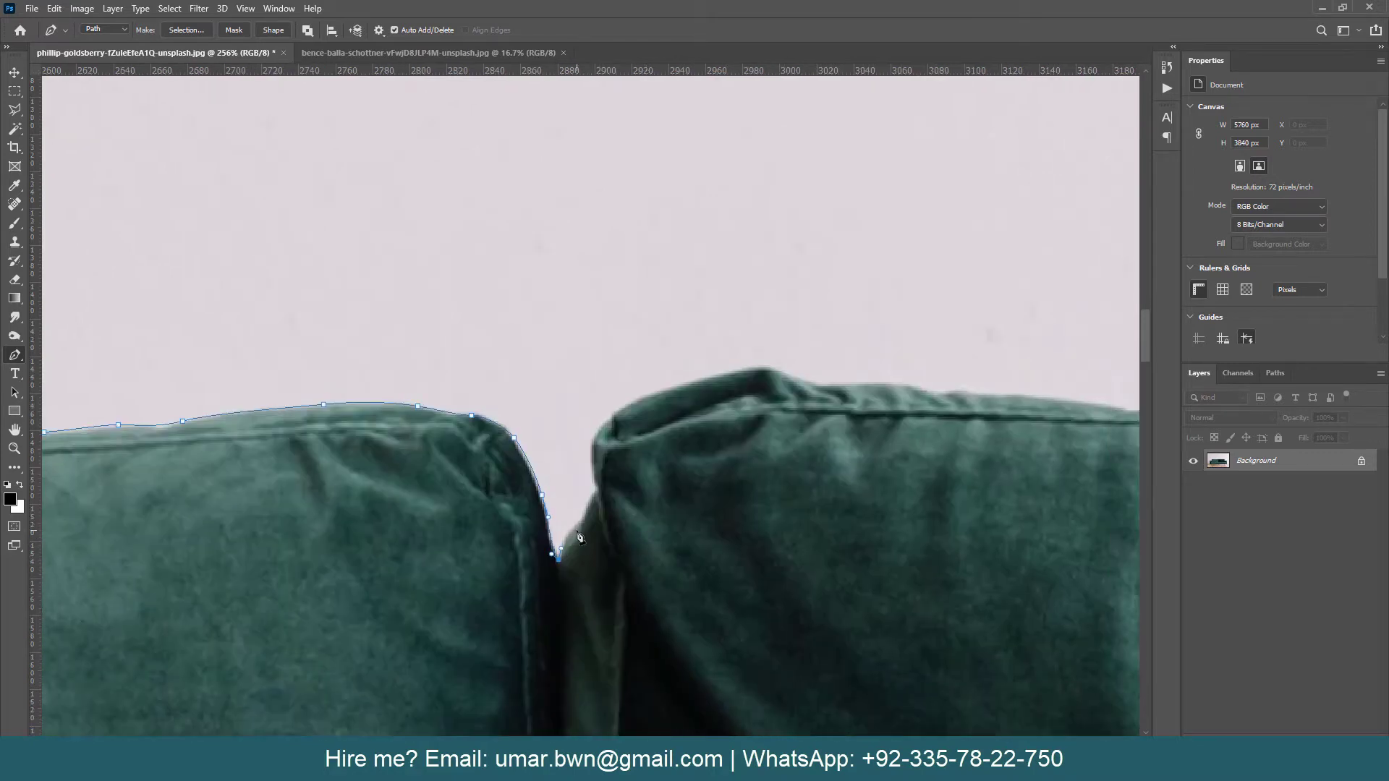
click(577, 524)
click(592, 496)
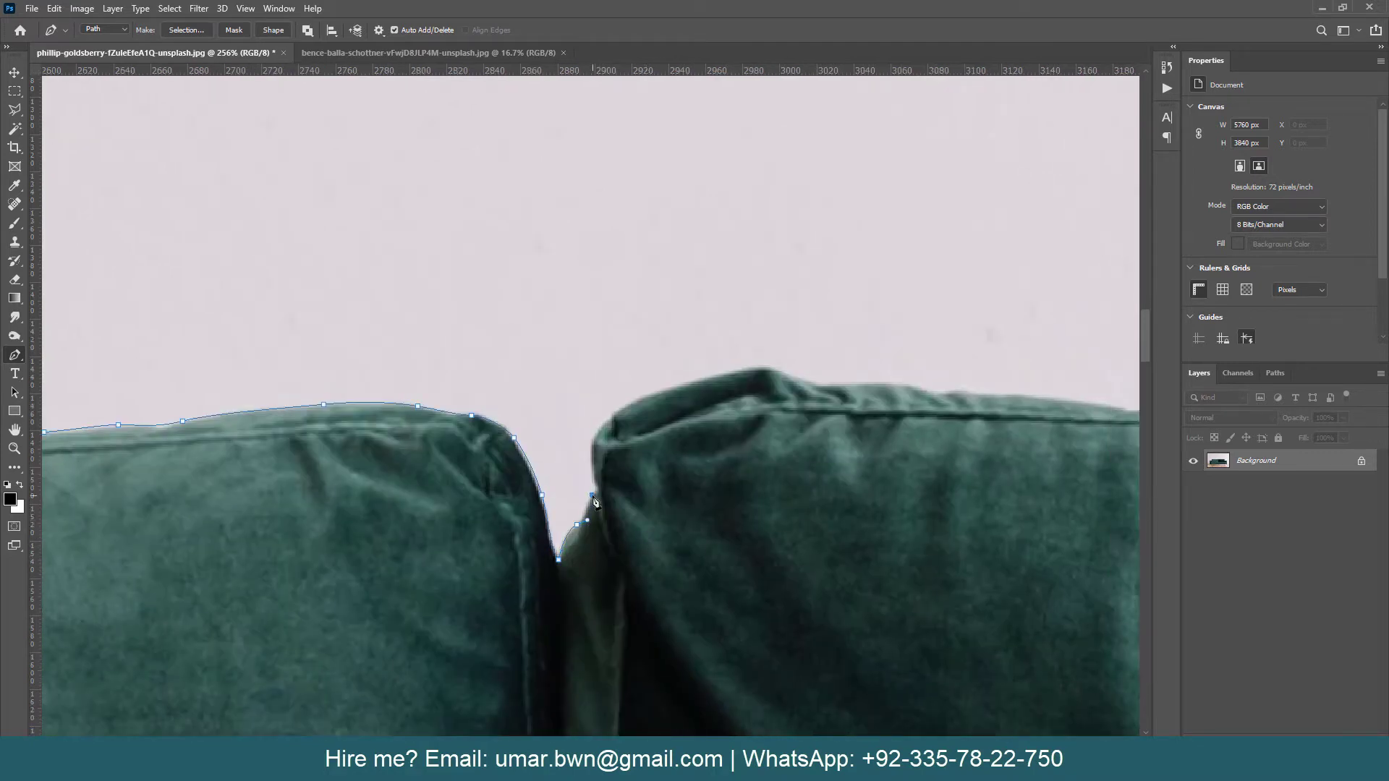
click(591, 439)
click(616, 415)
Step: Add anchors along the first stretch of the right cushion's top edge
mouse_move(769, 410)
mouse_down()
mouse_move(506, 496)
mouse_move(533, 466)
mouse_up()
click(573, 473)
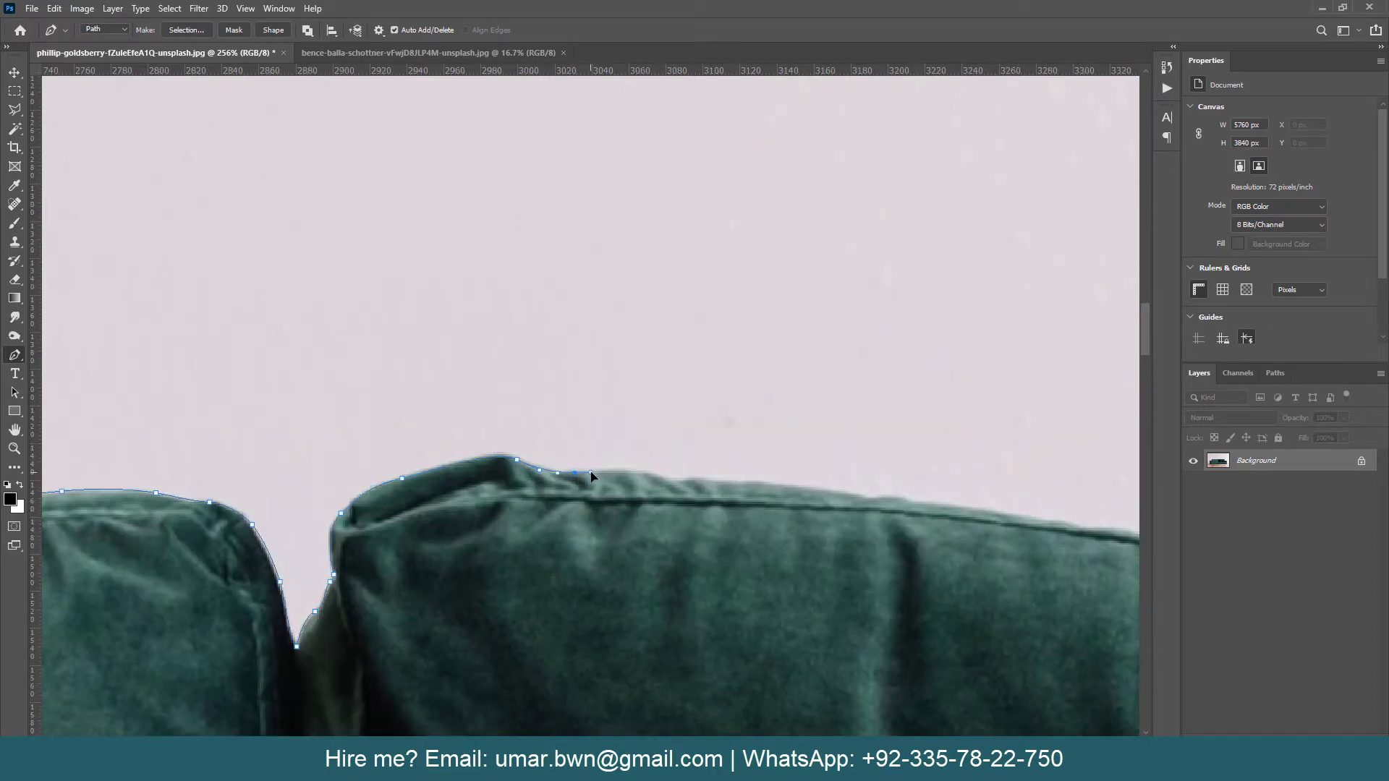
click(654, 474)
click(669, 480)
click(677, 480)
drag(687, 478, 696, 475)
click(722, 480)
drag(830, 500, 534, 496)
click(553, 488)
click(571, 491)
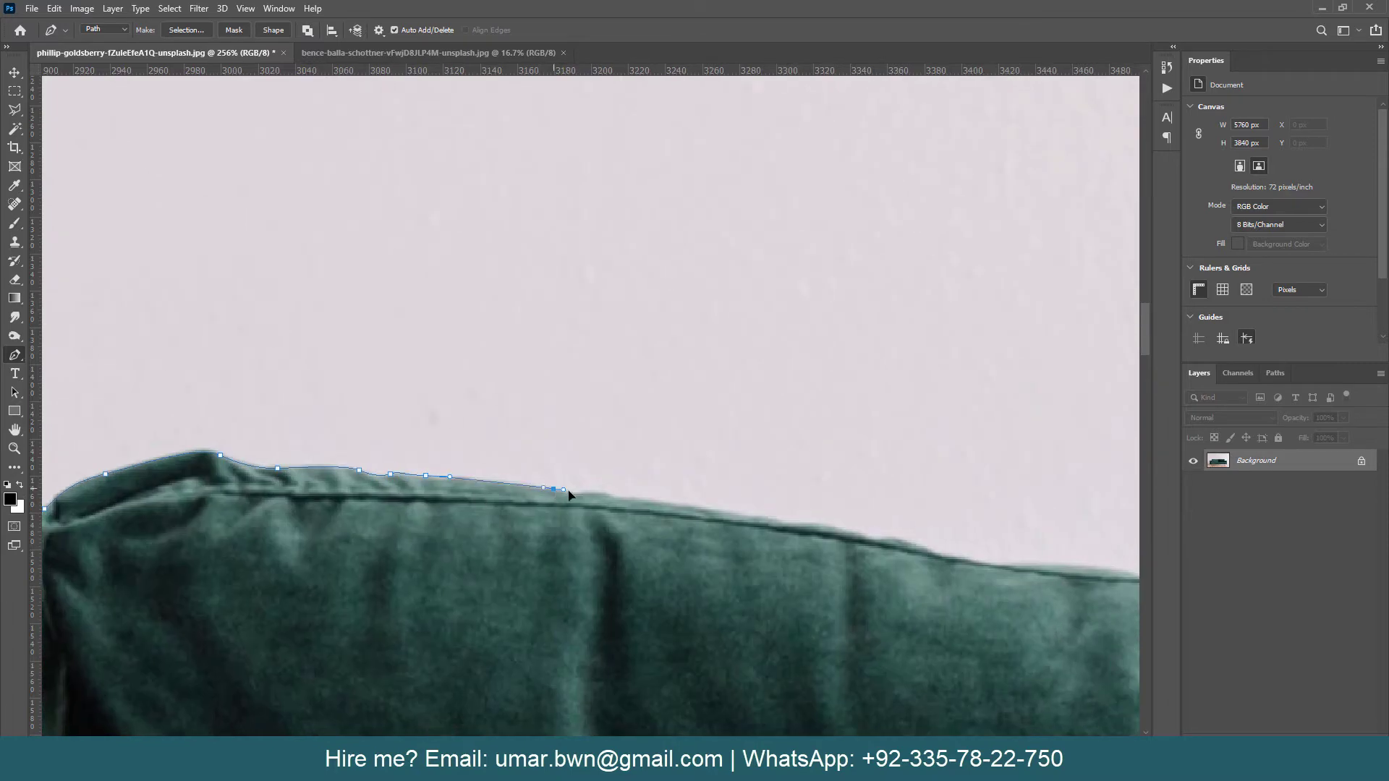
click(663, 500)
drag(719, 527, 393, 496)
click(504, 495)
click(532, 499)
drag(563, 506, 576, 508)
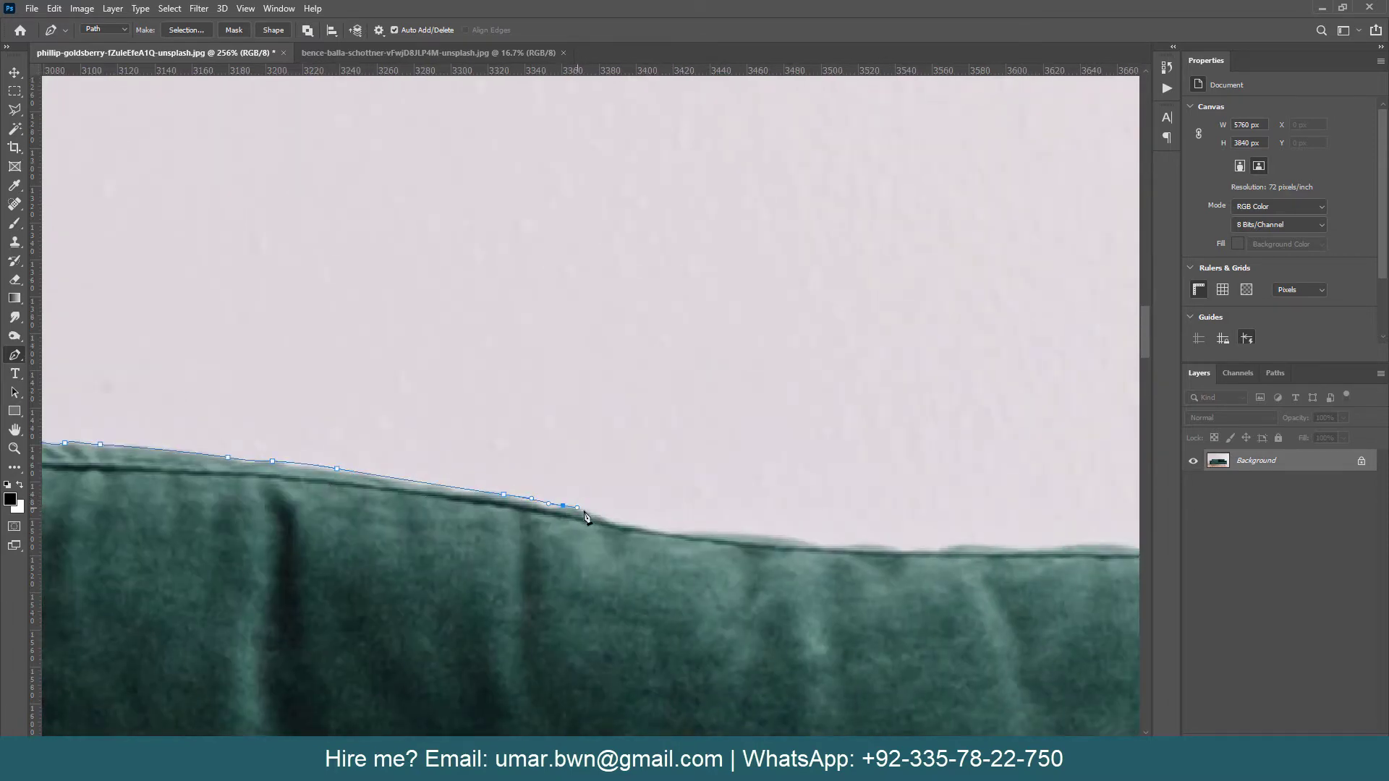
click(611, 520)
click(662, 533)
drag(683, 533, 703, 533)
Step: Continue the path along the rest of the right cushion top
drag(802, 546, 391, 513)
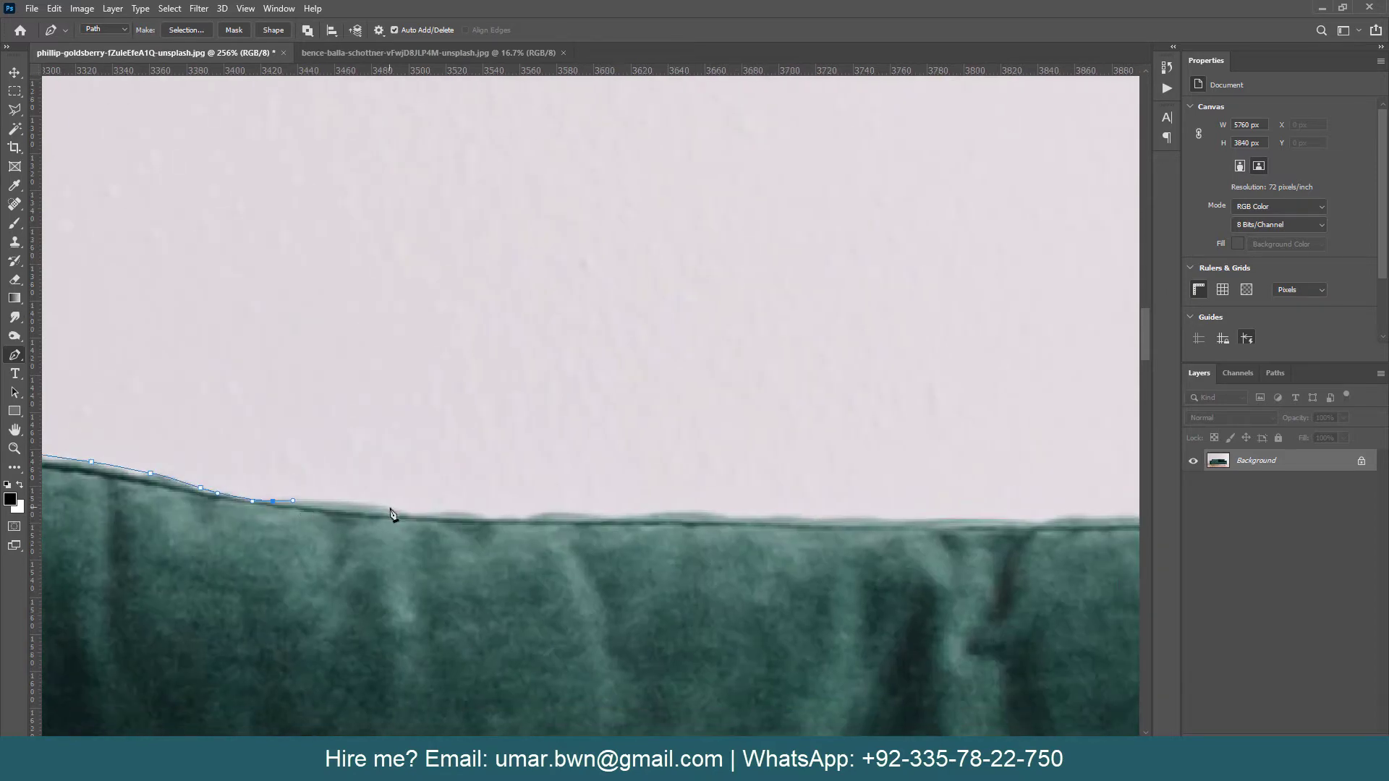
click(390, 507)
click(441, 512)
drag(484, 514, 548, 509)
click(588, 512)
drag(662, 515, 689, 512)
click(726, 517)
click(768, 516)
mouse_move(797, 526)
mouse_down()
mouse_move(372, 516)
mouse_move(505, 510)
mouse_up()
click(405, 504)
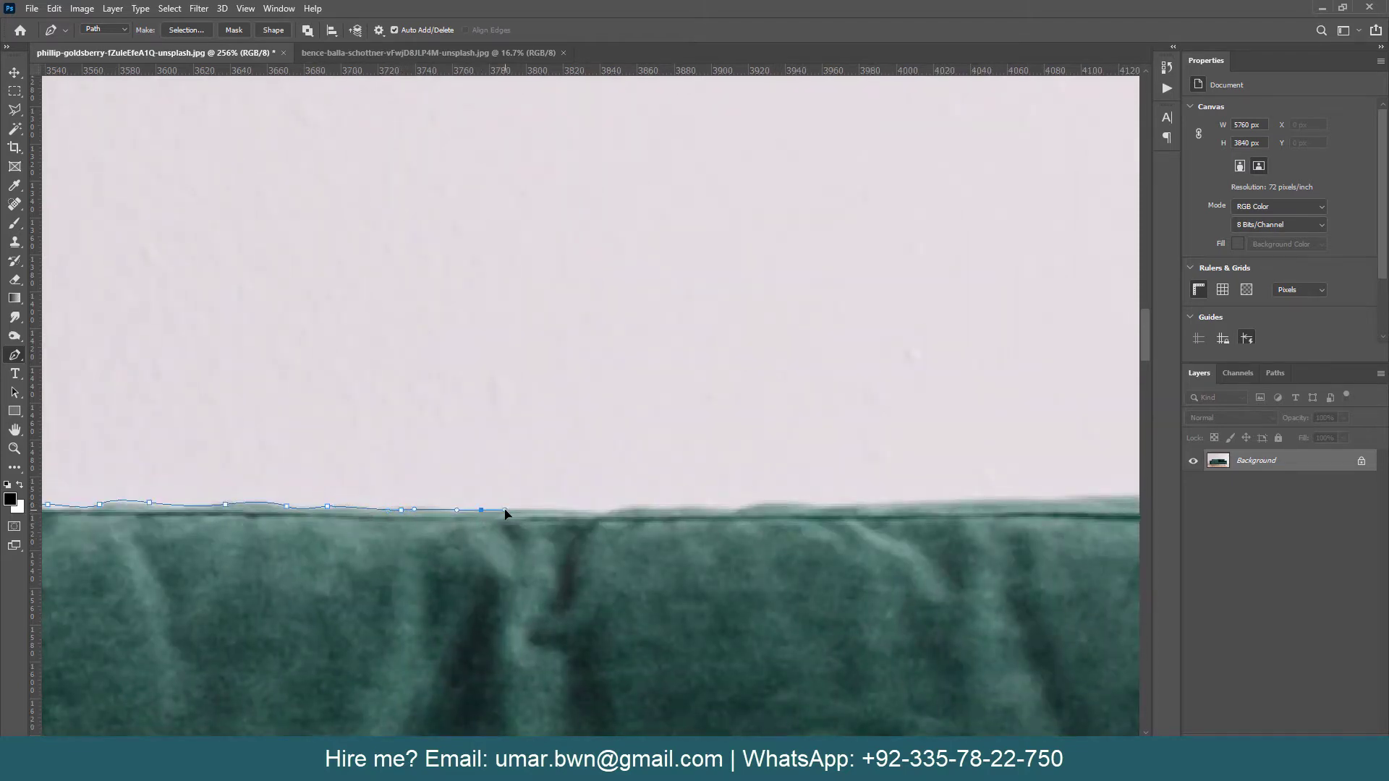
click(588, 511)
click(684, 510)
mouse_move(723, 506)
mouse_down()
mouse_move(766, 503)
mouse_move(390, 528)
mouse_move(411, 522)
mouse_up()
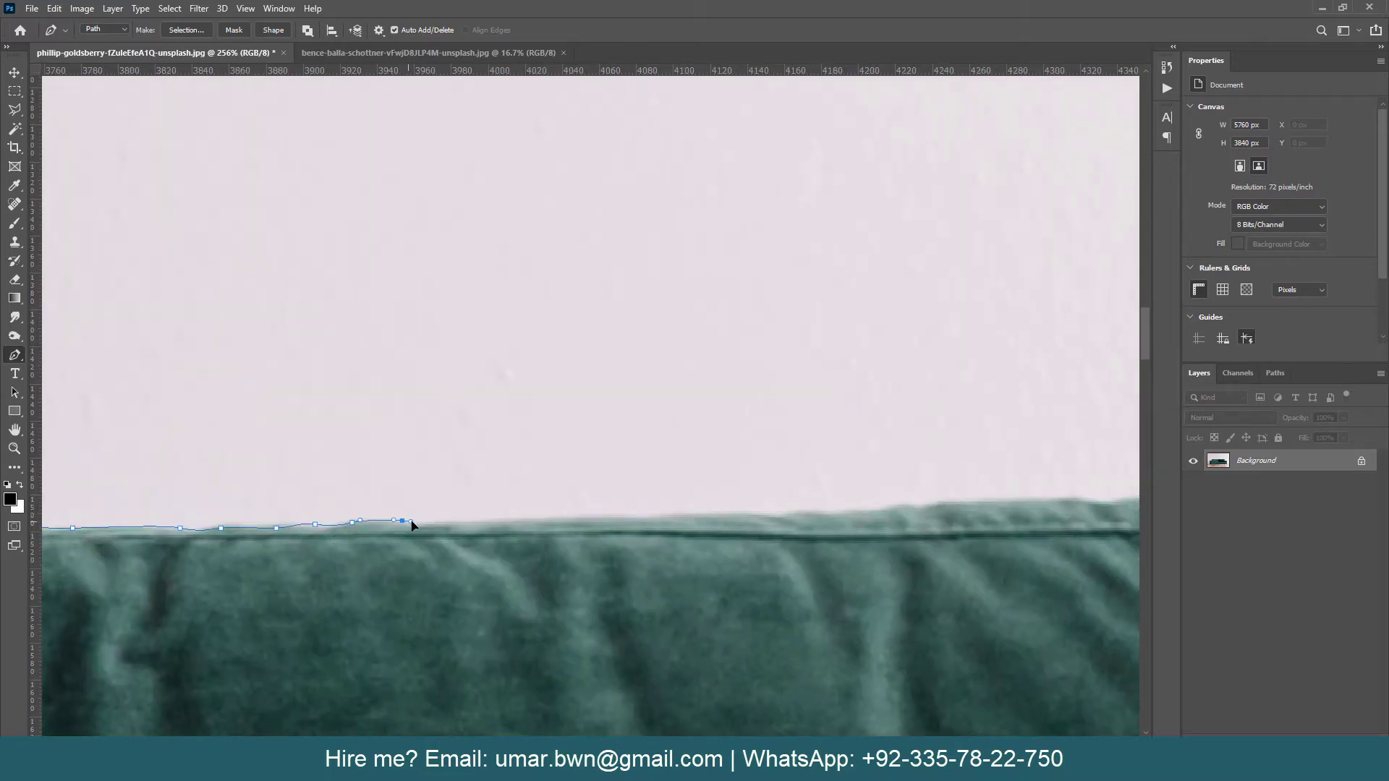
click(486, 520)
mouse_move(646, 515)
mouse_down()
mouse_move(673, 513)
mouse_move(251, 518)
mouse_up()
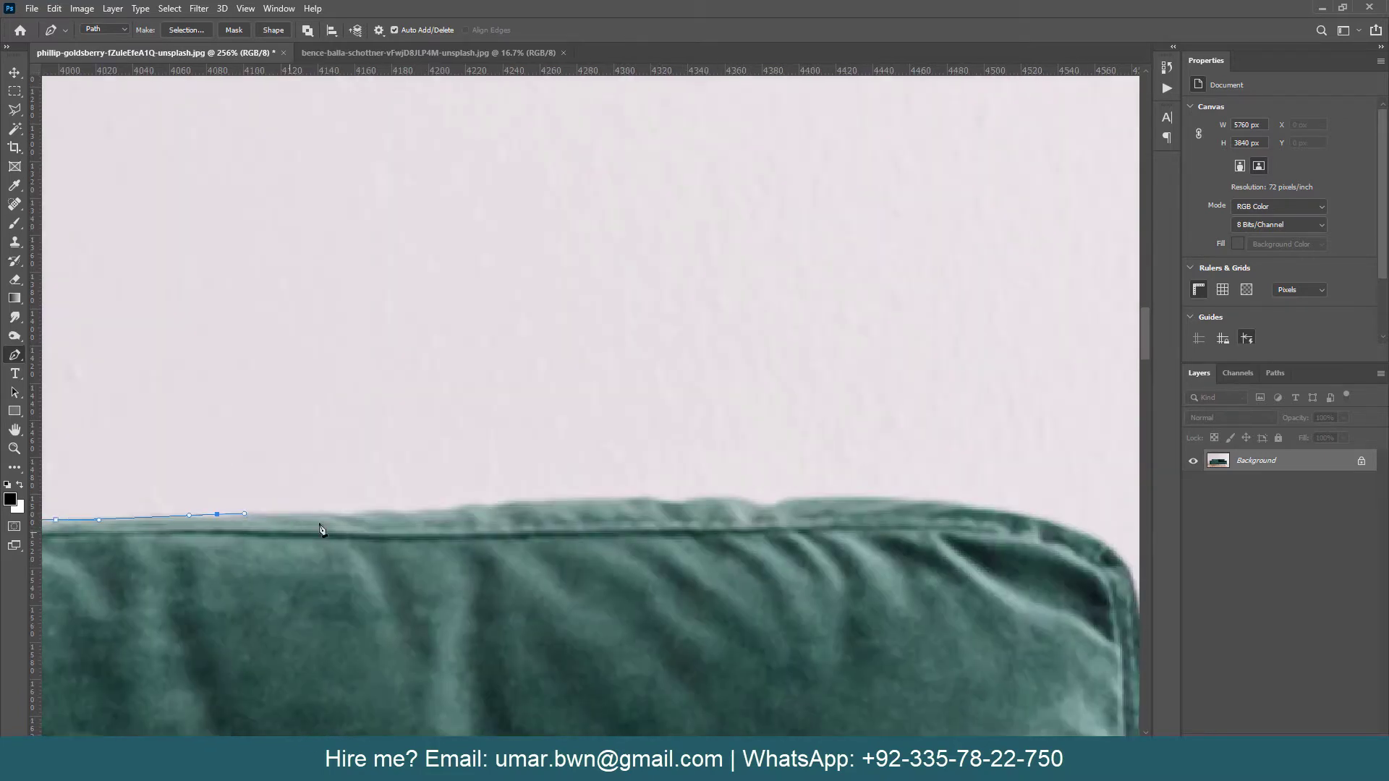
drag(340, 515, 352, 514)
click(379, 509)
click(459, 508)
drag(506, 504, 515, 507)
click(567, 499)
drag(633, 496, 651, 502)
Step: Curve the path around the right cushion's corner
click(705, 497)
click(748, 497)
click(791, 496)
drag(846, 496, 867, 497)
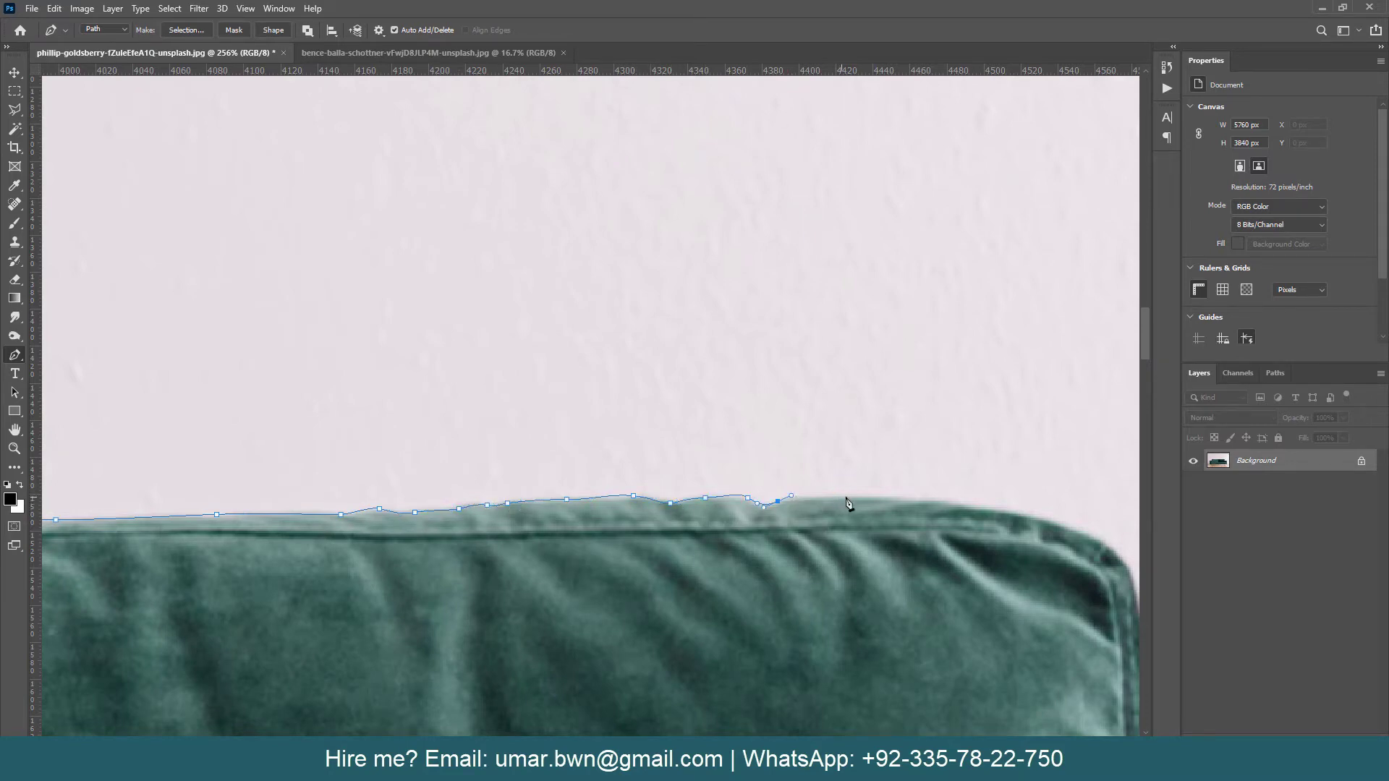
drag(636, 507, 105, 491)
drag(454, 493, 498, 502)
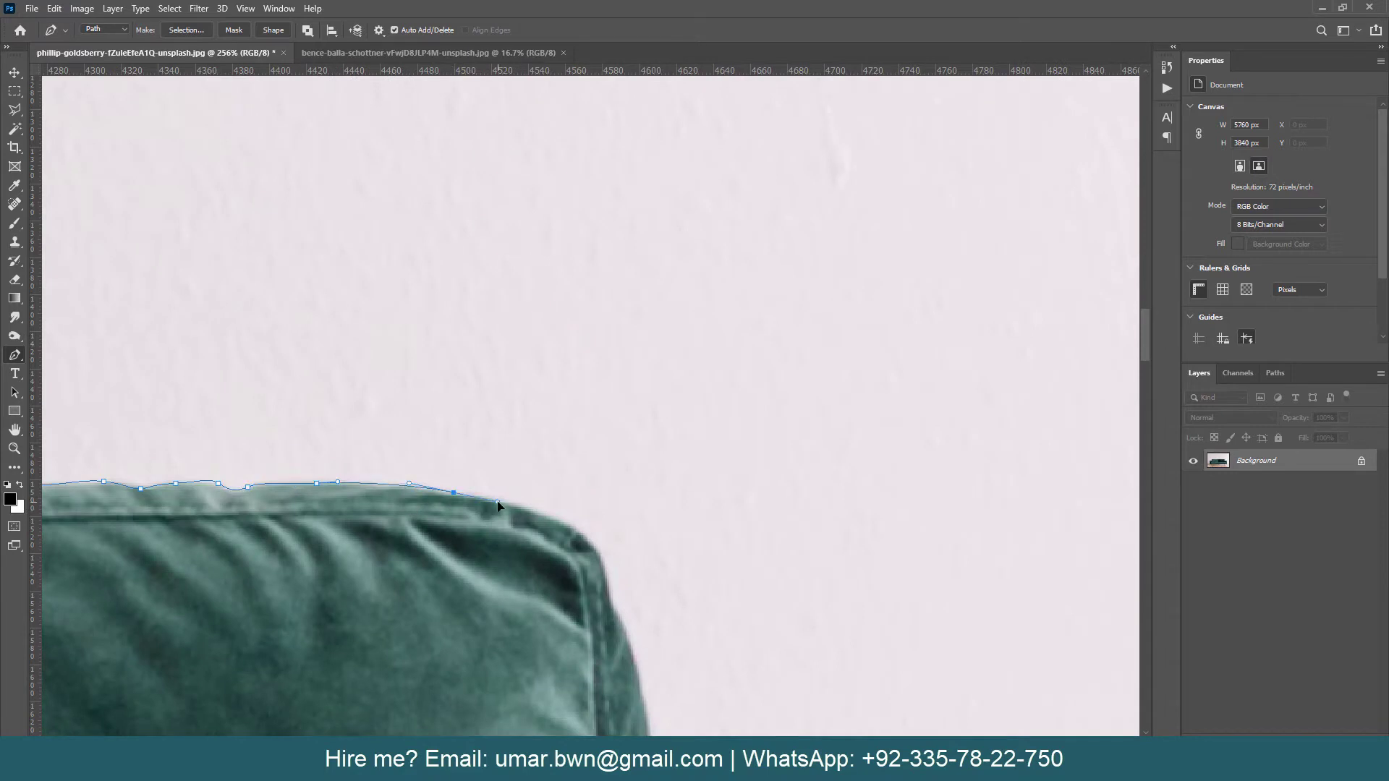
Step: Trace the path around the cushion's corner and down its right edge
click(575, 528)
click(591, 540)
mouse_move(606, 571)
mouse_down()
mouse_move(611, 589)
mouse_move(446, 403)
mouse_up()
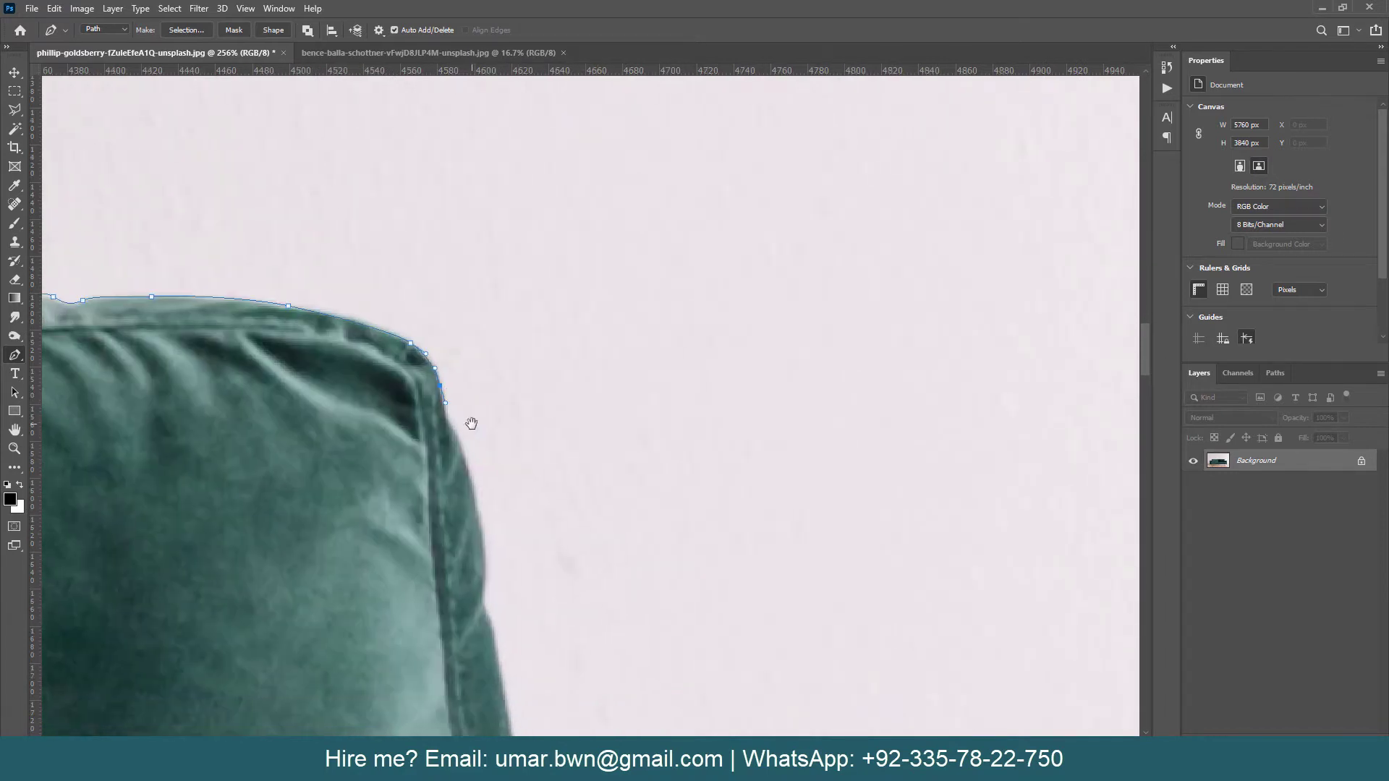
click(455, 428)
click(473, 496)
click(484, 574)
mouse_move(485, 609)
mouse_down()
mouse_move(489, 624)
mouse_move(453, 397)
mouse_up()
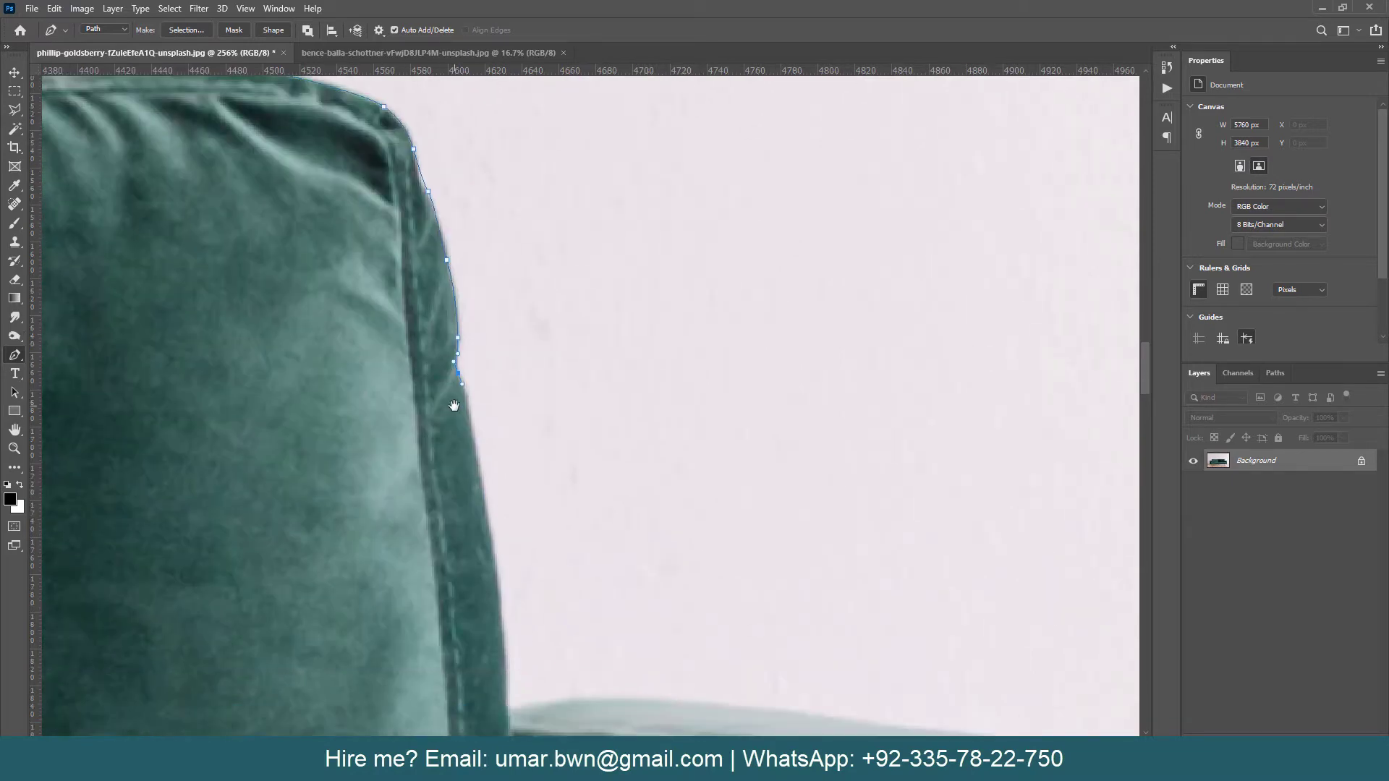
Step: Add smooth anchors down the cushion edge to where it meets the armrest
drag(494, 552, 501, 588)
scroll(480, 610, down, 3)
drag(506, 503, 507, 520)
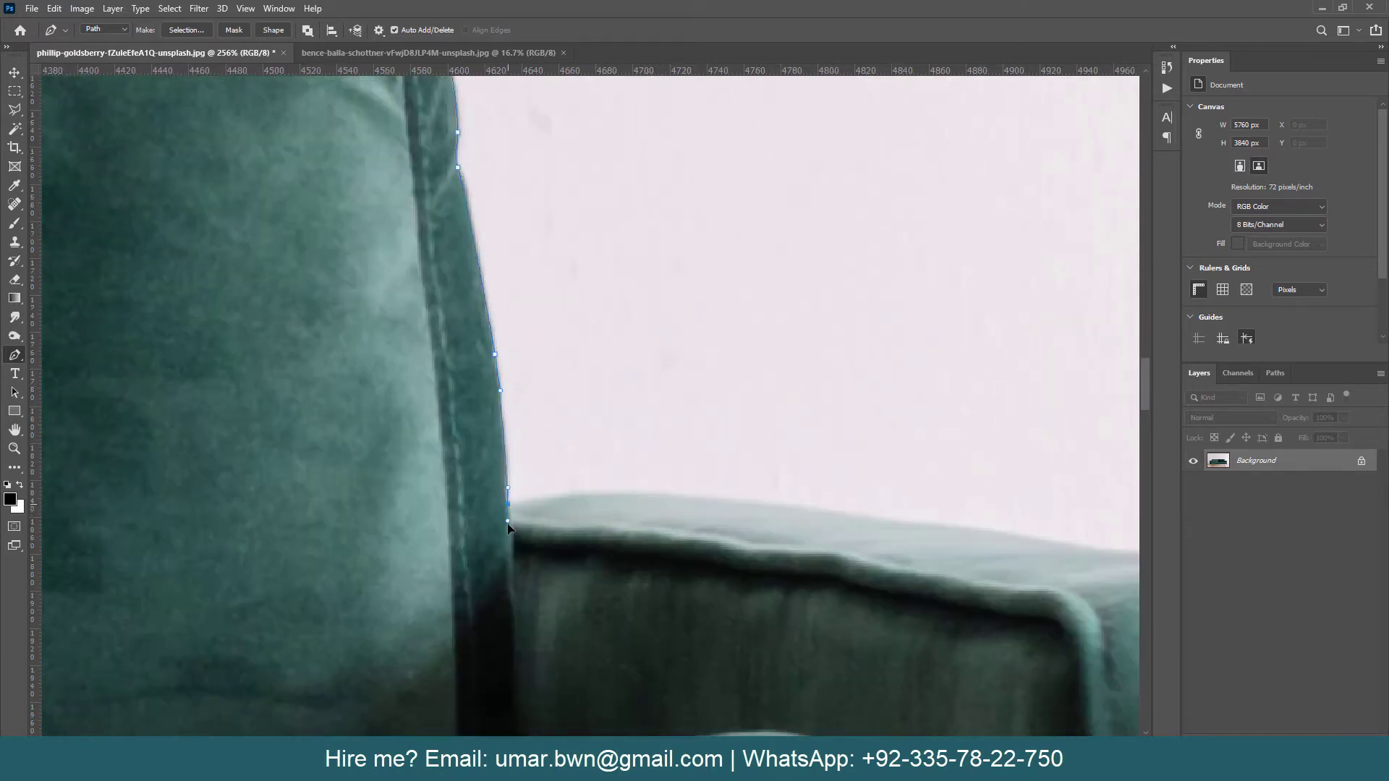
mouse_move(645, 518)
mouse_down()
mouse_move(412, 487)
mouse_move(409, 465)
mouse_up()
drag(599, 482, 649, 489)
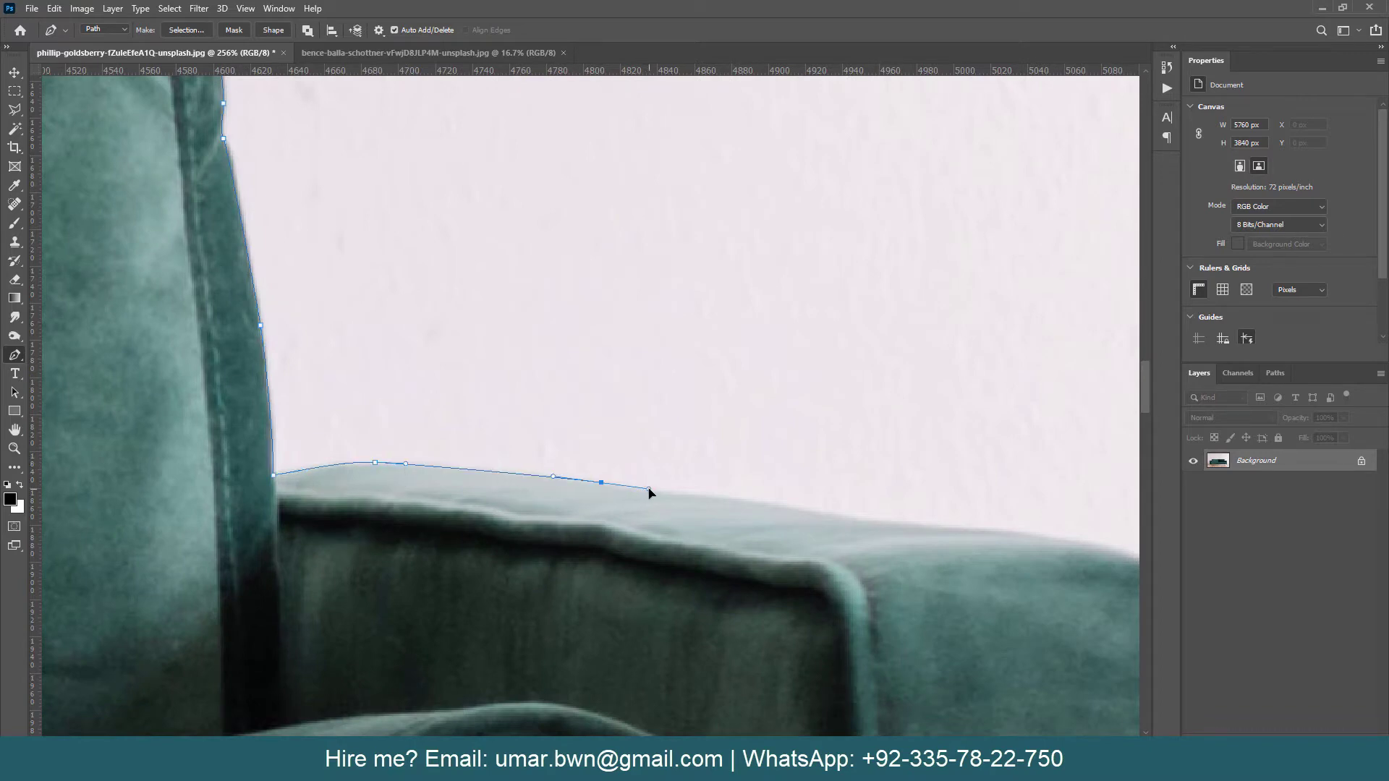
Step: Curve the path along the armrest top and around its outer corner
mouse_move(817, 528)
mouse_down()
mouse_move(441, 463)
mouse_move(481, 456)
mouse_up()
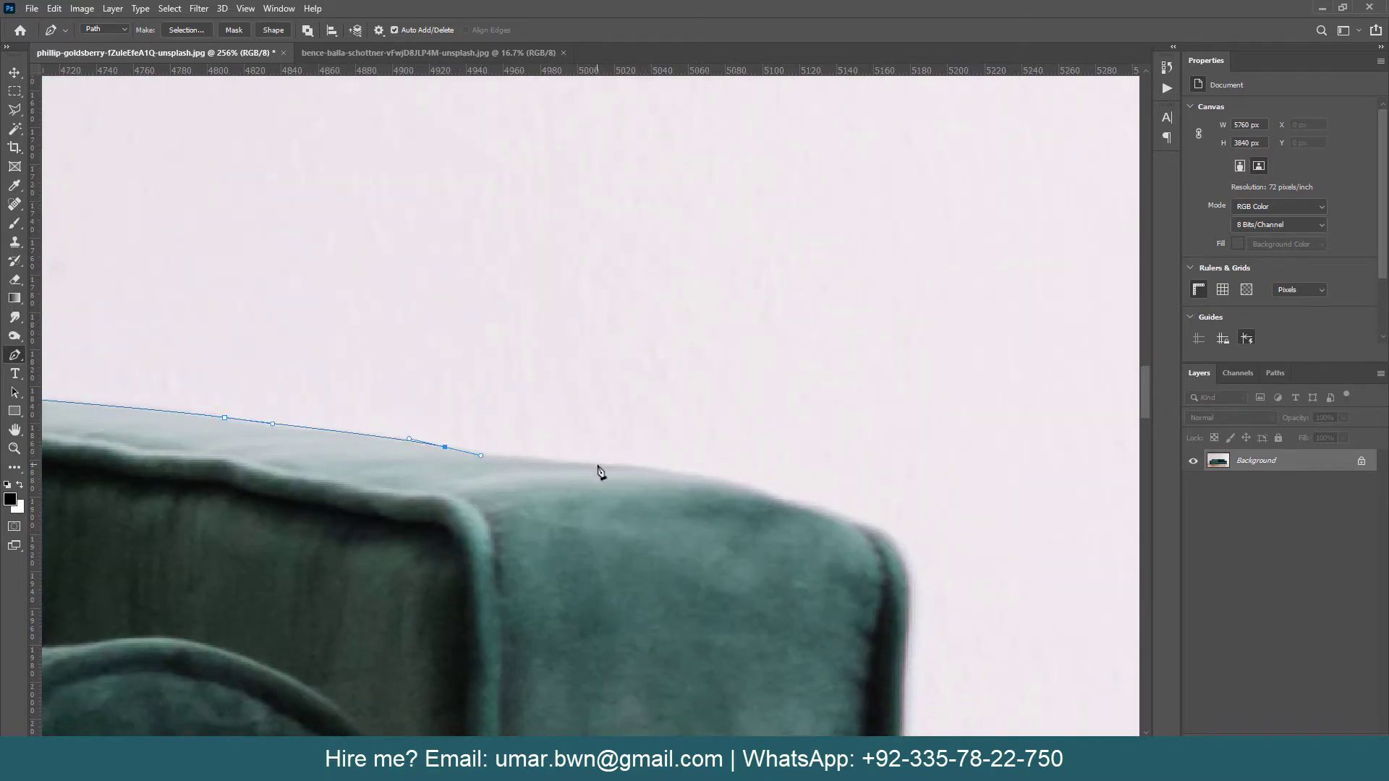
drag(596, 464, 620, 465)
drag(707, 477, 734, 484)
mouse_move(841, 516)
mouse_down()
mouse_move(497, 424)
mouse_move(563, 478)
mouse_up()
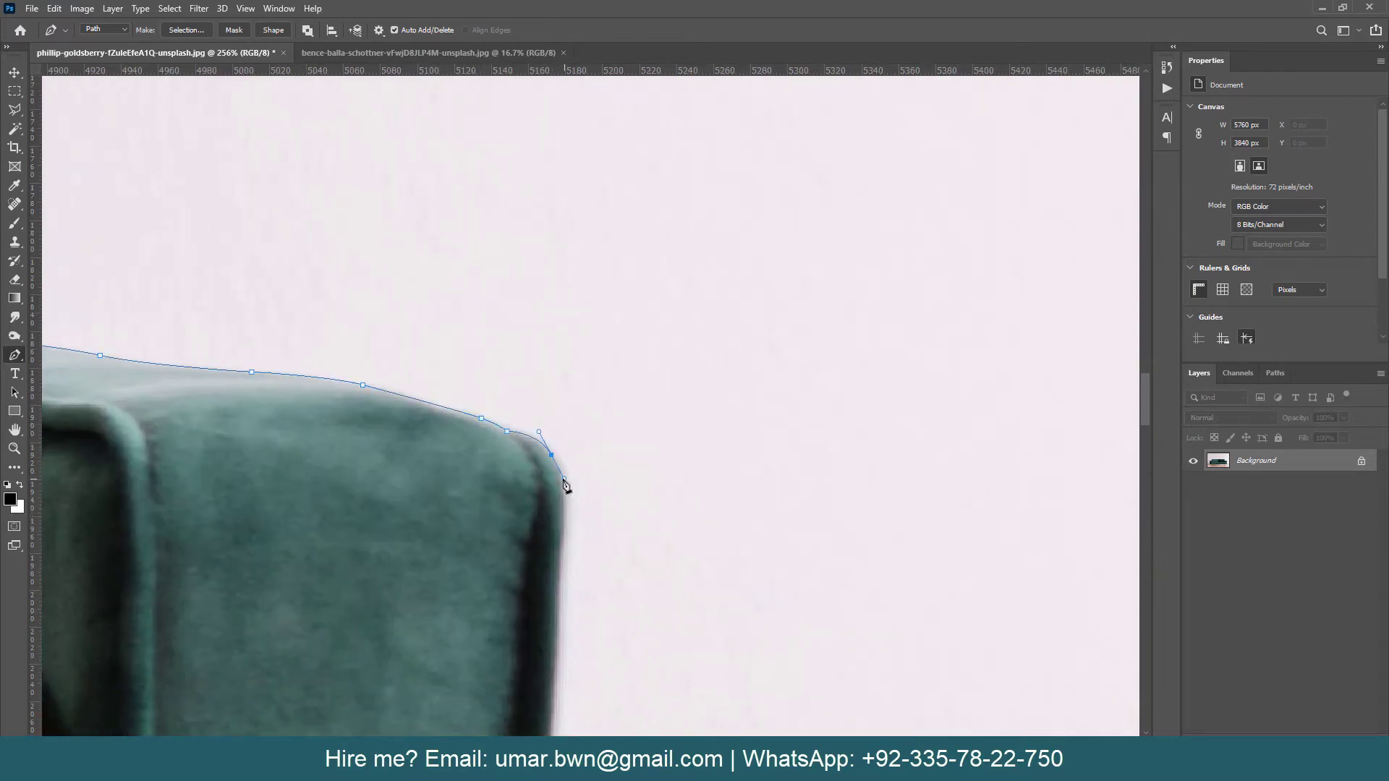
mouse_move(549, 551)
mouse_down()
mouse_move(566, 373)
mouse_move(581, 391)
mouse_move(567, 461)
mouse_move(517, 295)
mouse_up()
drag(527, 419, 489, 310)
Step: Place a series of anchors down the cushion's right edge
click(497, 339)
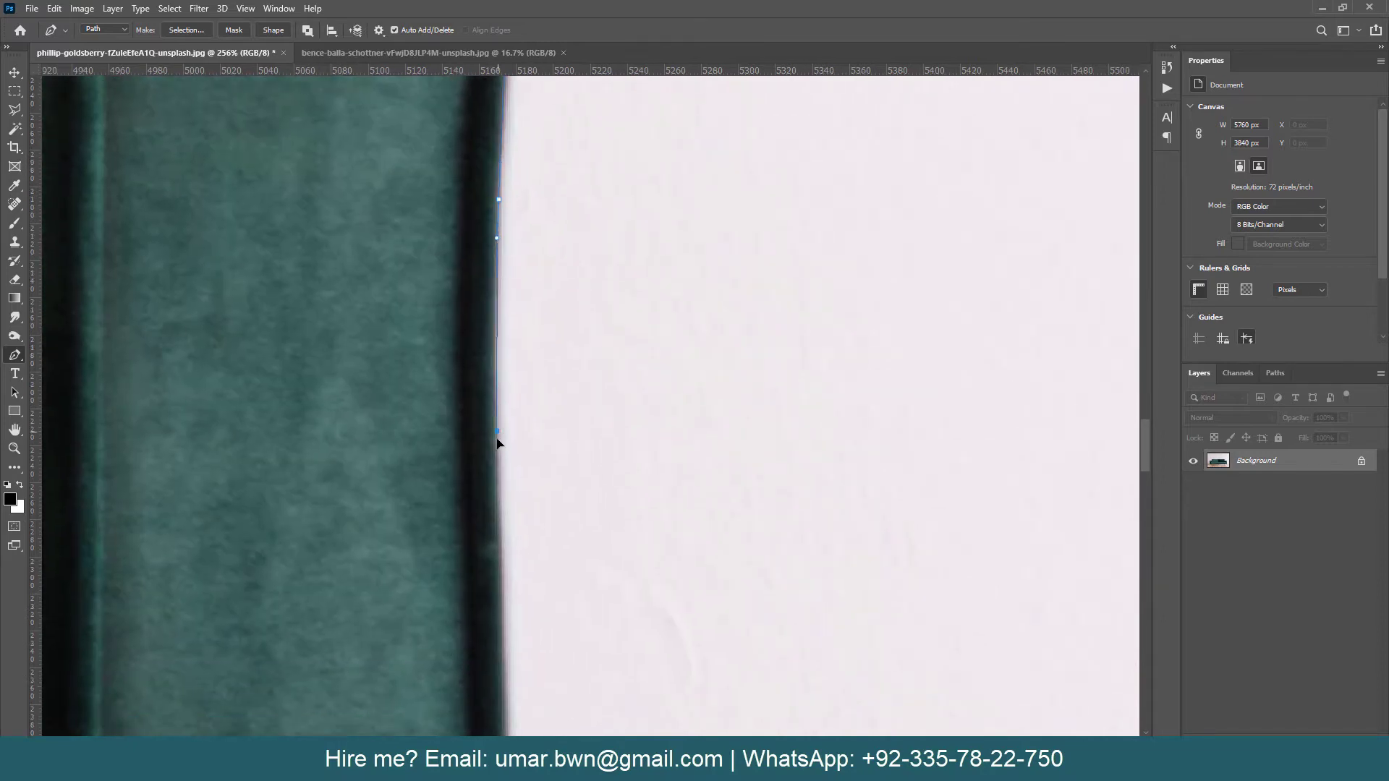
click(500, 470)
drag(502, 490, 465, 245)
click(505, 457)
click(505, 496)
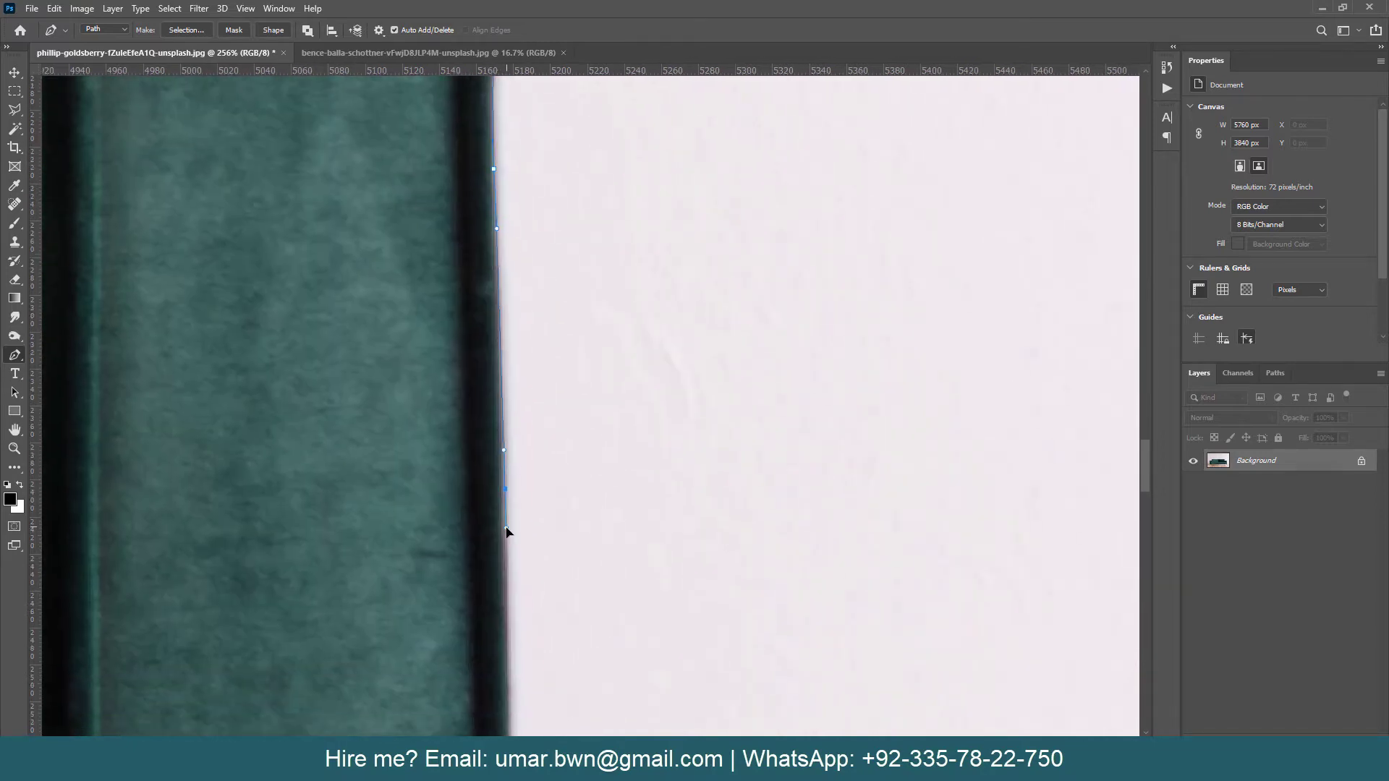
drag(506, 533, 492, 304)
click(496, 460)
click(497, 491)
Step: Carry the path lower and curve it around the cushion's bottom-right corner
drag(498, 524, 477, 396)
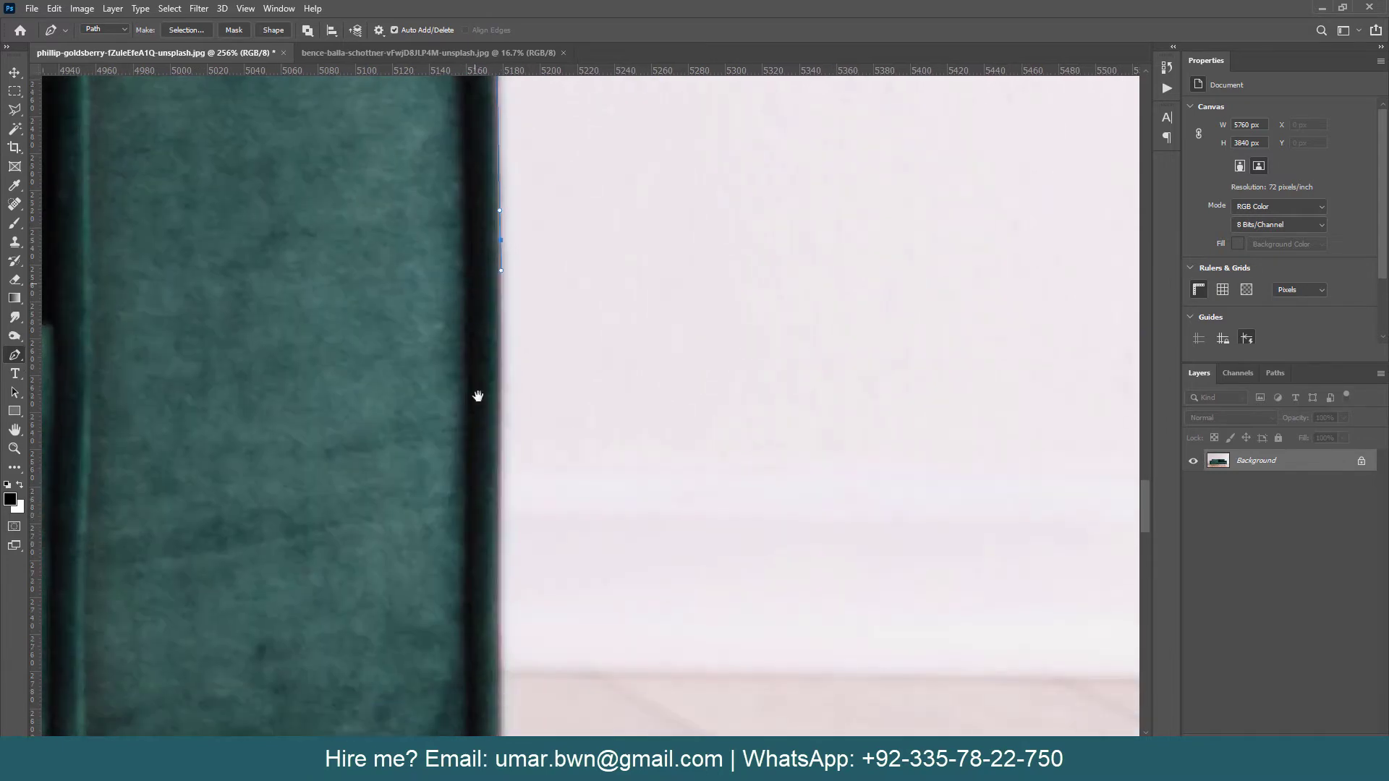
click(502, 542)
click(500, 581)
drag(474, 645, 497, 389)
click(524, 468)
click(524, 497)
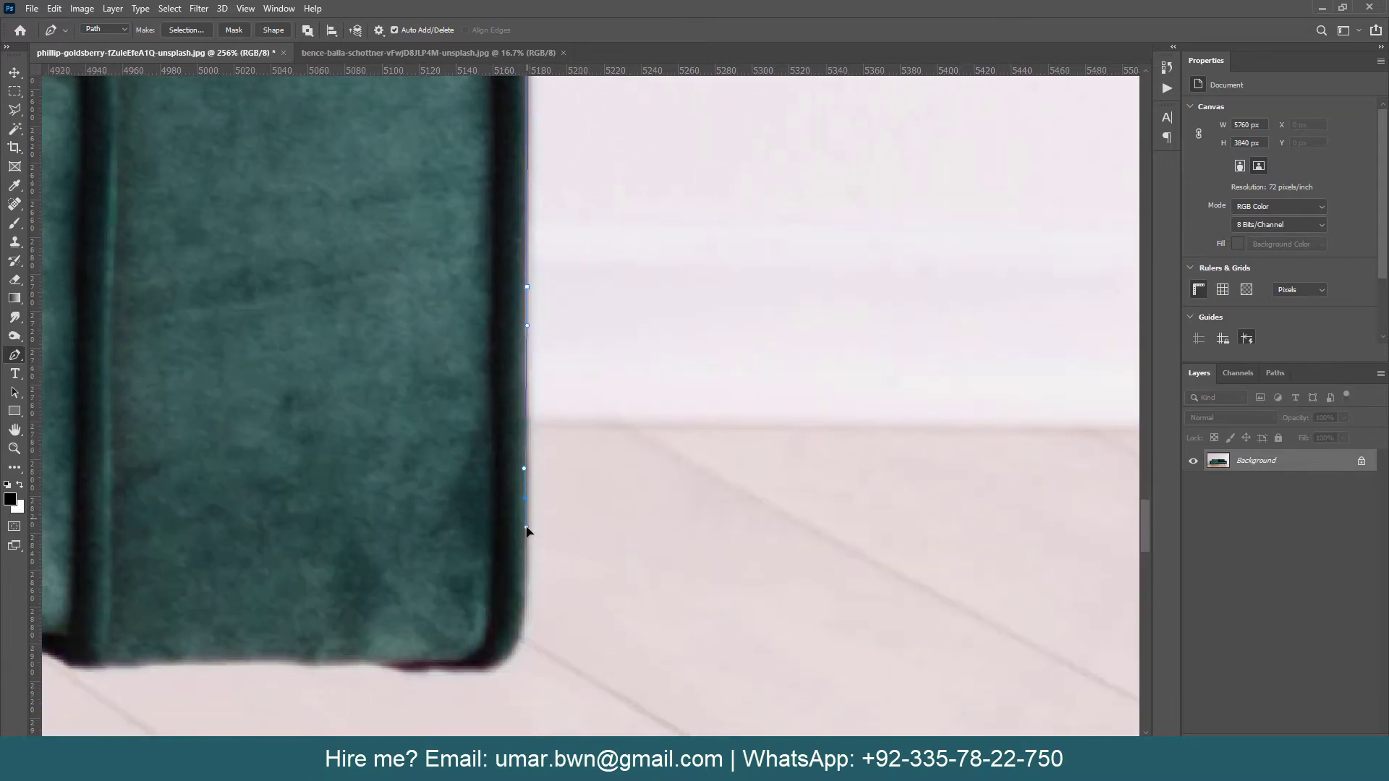
mouse_move(529, 576)
mouse_down()
mouse_move(530, 606)
mouse_move(623, 449)
mouse_up()
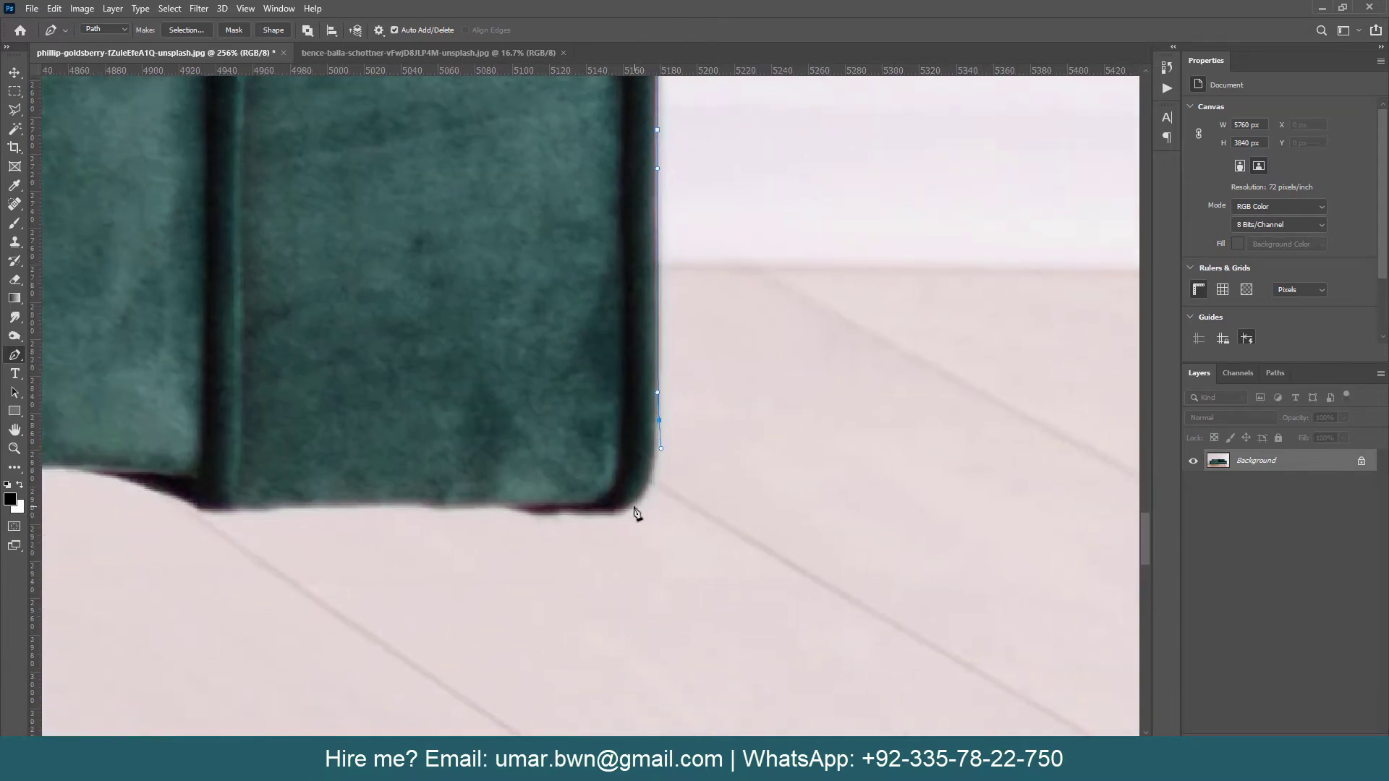
drag(634, 505, 463, 509)
Step: Trace along the cushion bottom, down the front leg, and around its rounded foot
drag(301, 512, 680, 505)
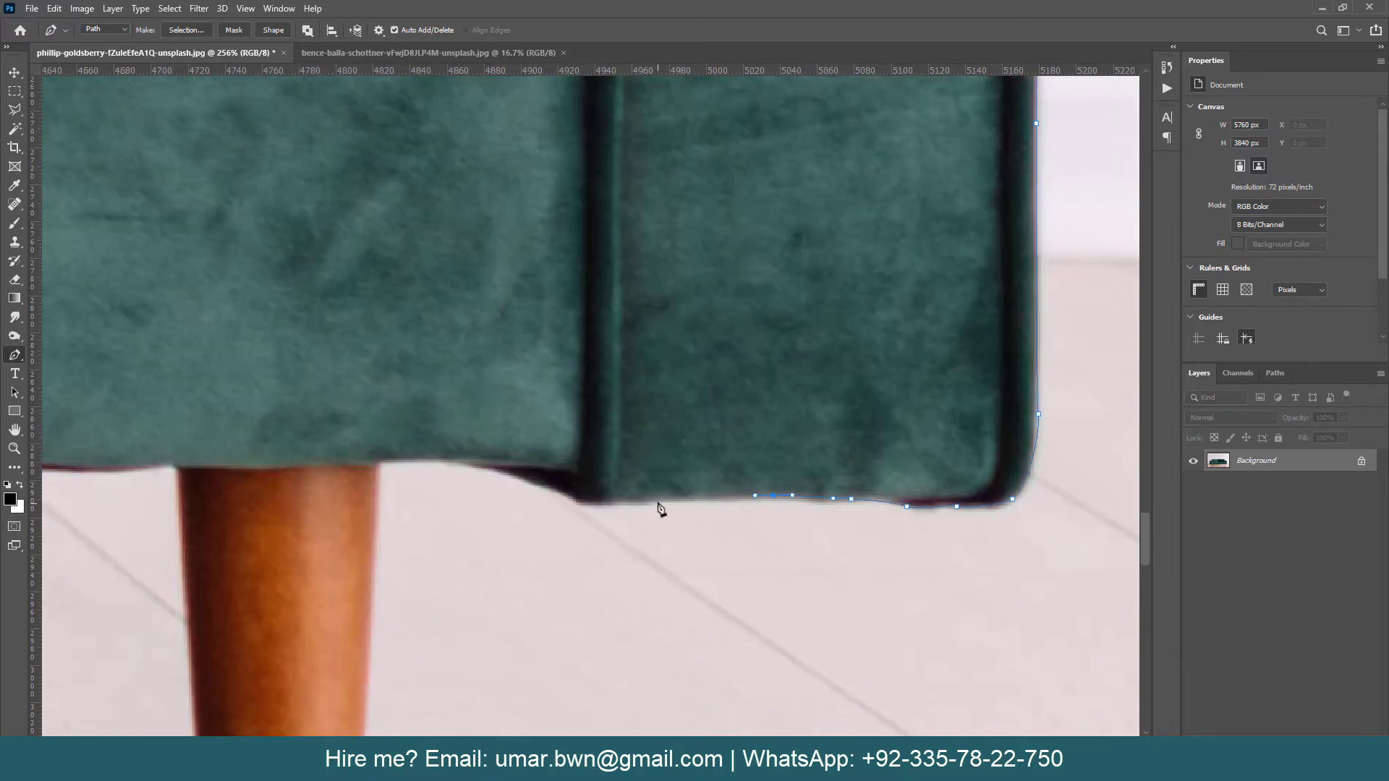
mouse_move(592, 504)
mouse_down()
mouse_move(464, 462)
mouse_move(351, 469)
mouse_up()
click(379, 461)
click(378, 516)
drag(379, 526, 469, 209)
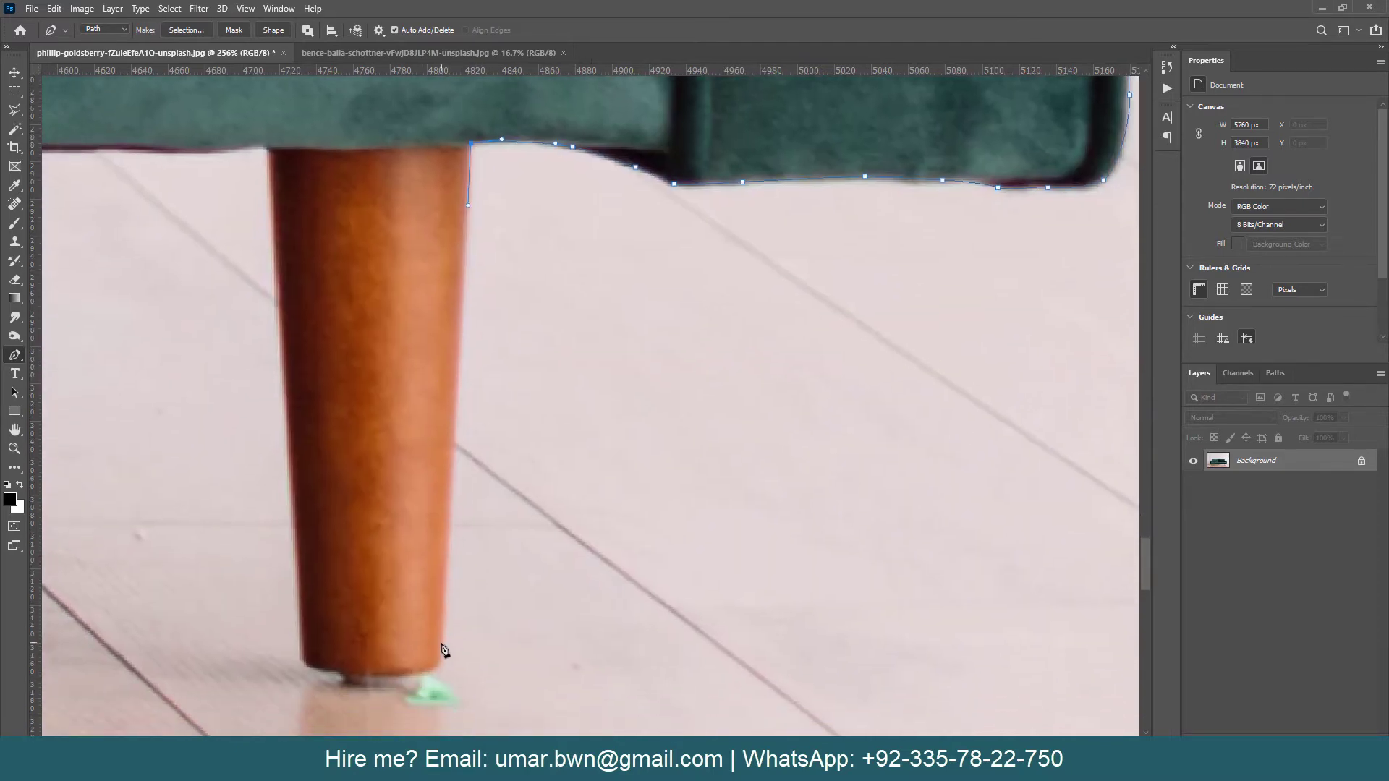
click(442, 655)
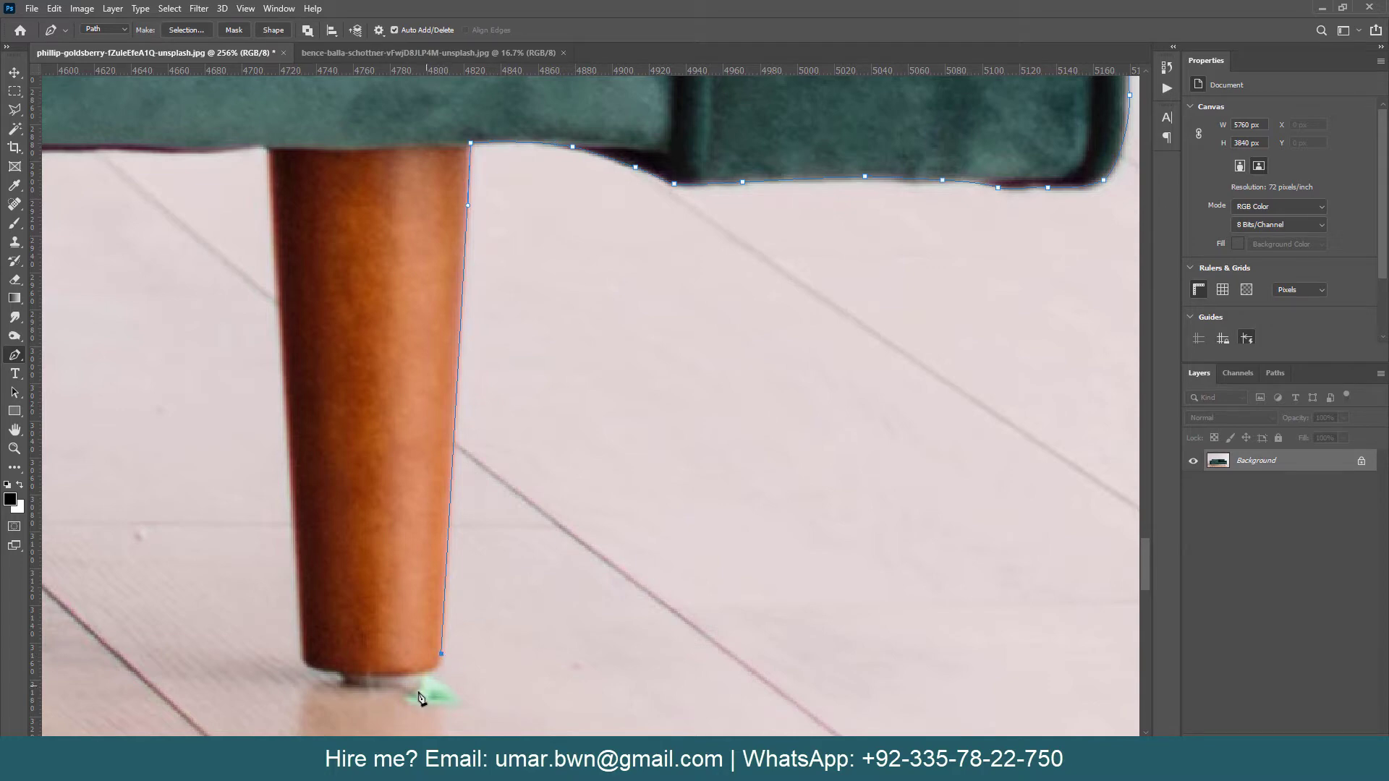
mouse_move(420, 674)
mouse_down()
mouse_move(371, 687)
mouse_move(300, 651)
mouse_move(495, 661)
mouse_up()
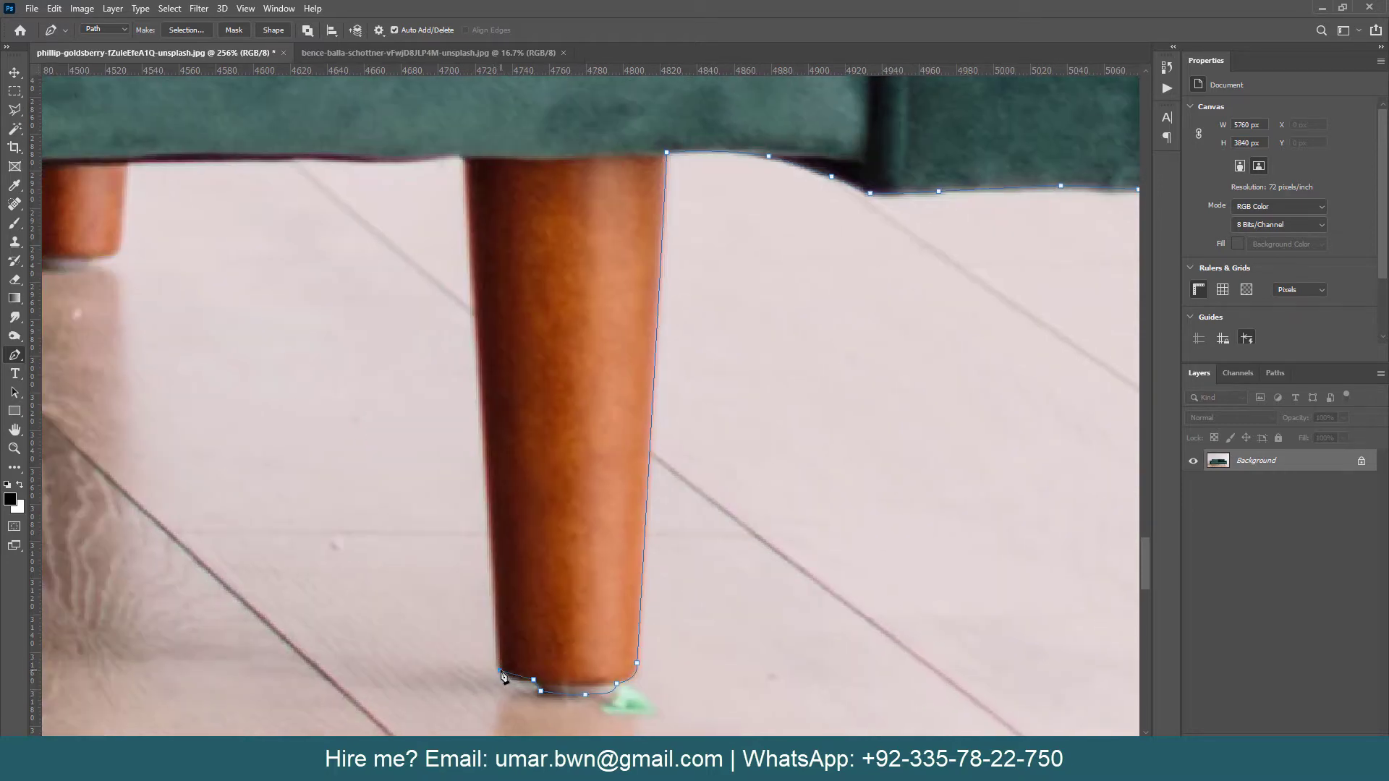
Step: Run the path up the leg's left edge and around the short back leg
click(479, 360)
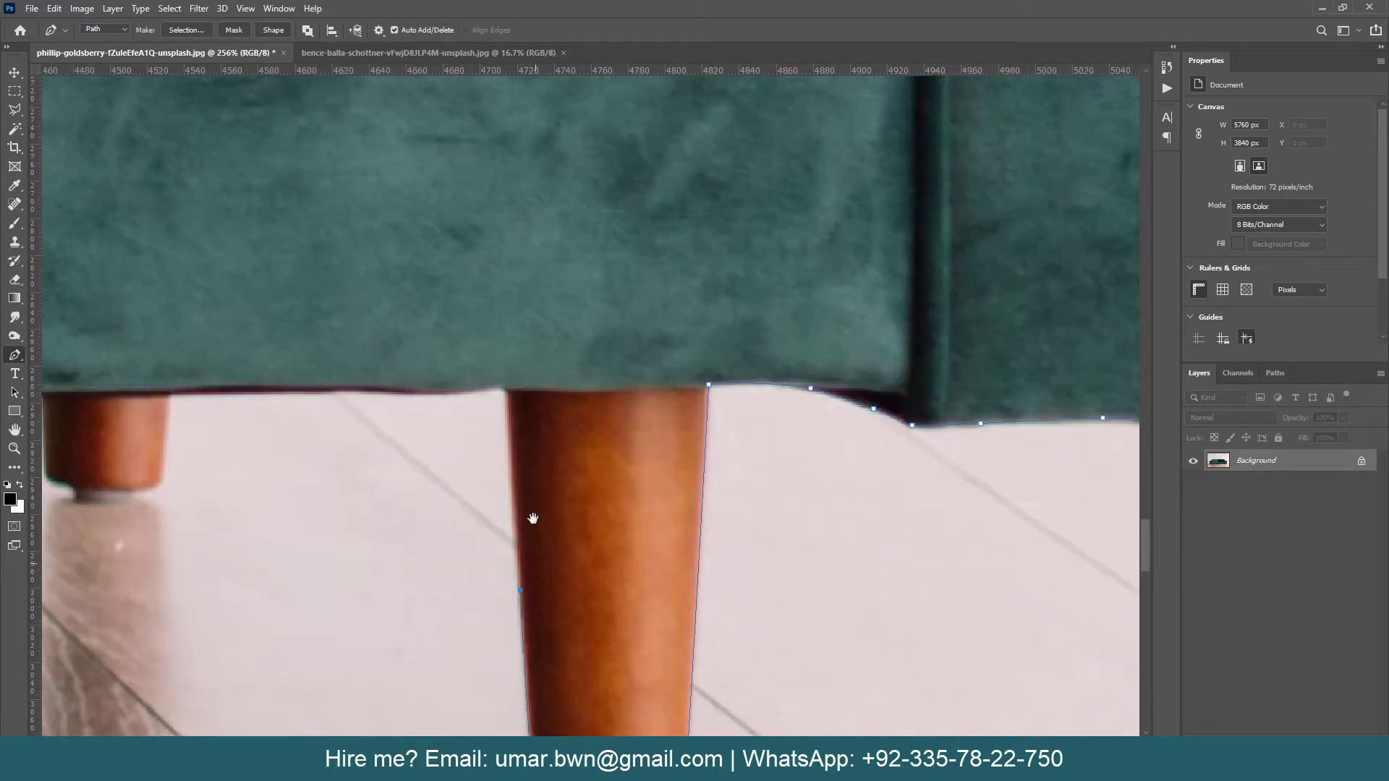
drag(491, 288, 533, 518)
mouse_move(477, 393)
mouse_down()
mouse_move(457, 396)
mouse_move(644, 438)
mouse_up()
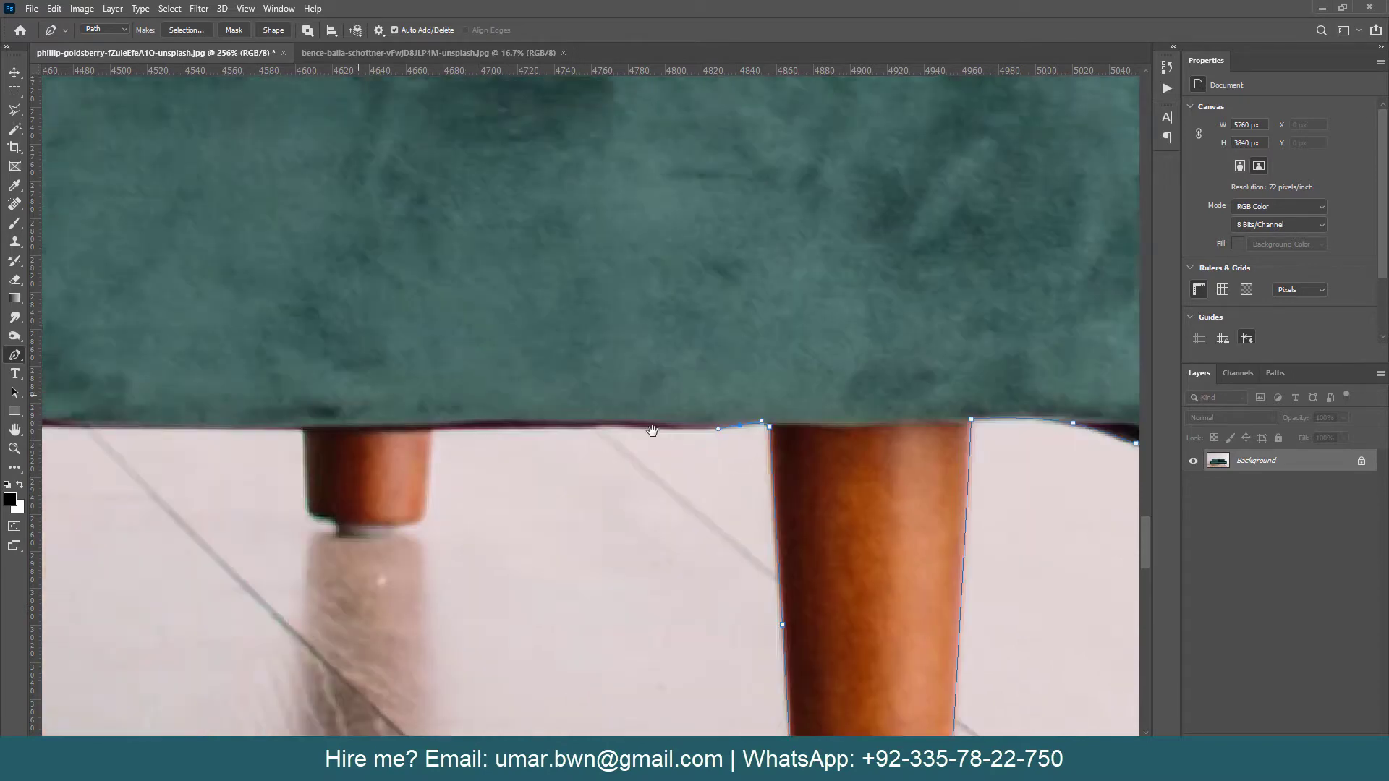
click(472, 433)
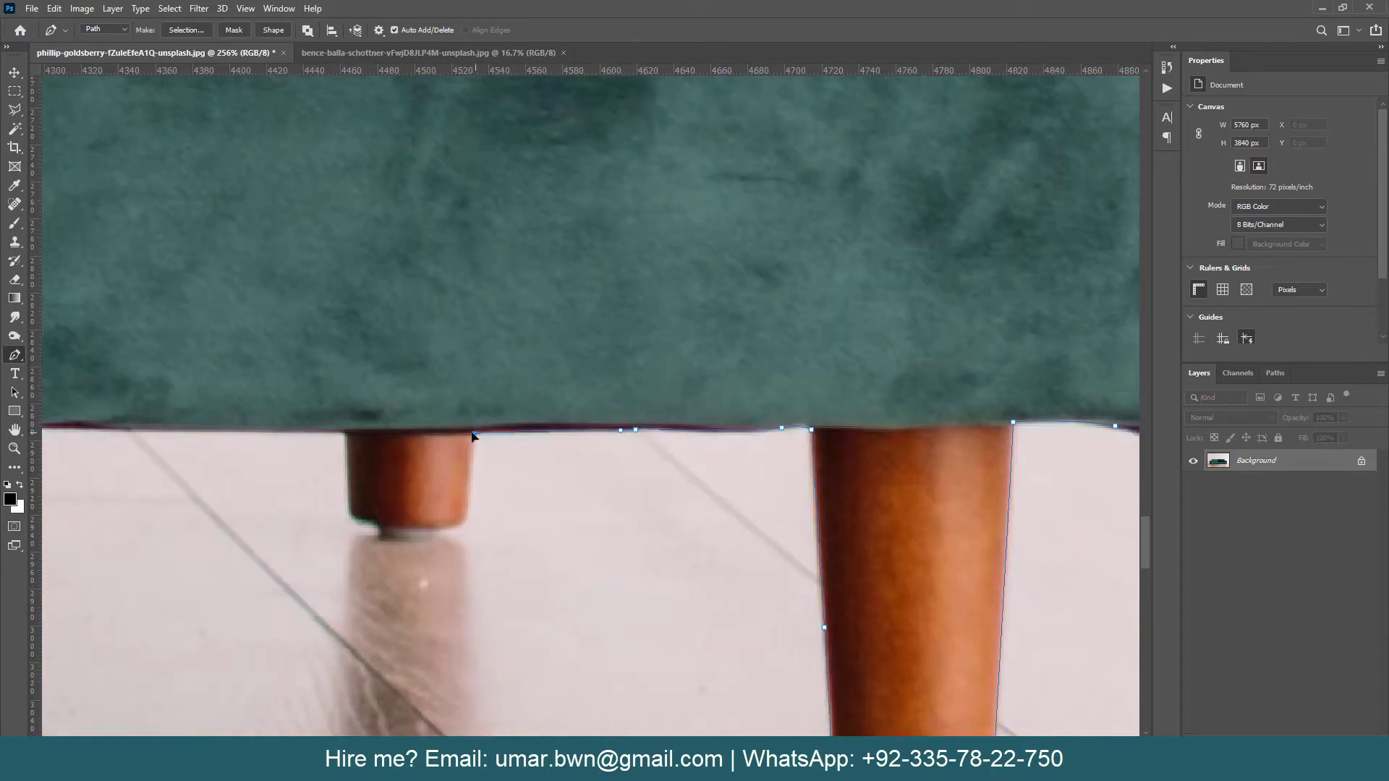
drag(474, 433, 475, 461)
mouse_move(427, 514)
mouse_down()
mouse_move(522, 450)
mouse_move(541, 472)
mouse_move(498, 477)
mouse_move(607, 528)
mouse_move(571, 506)
mouse_up()
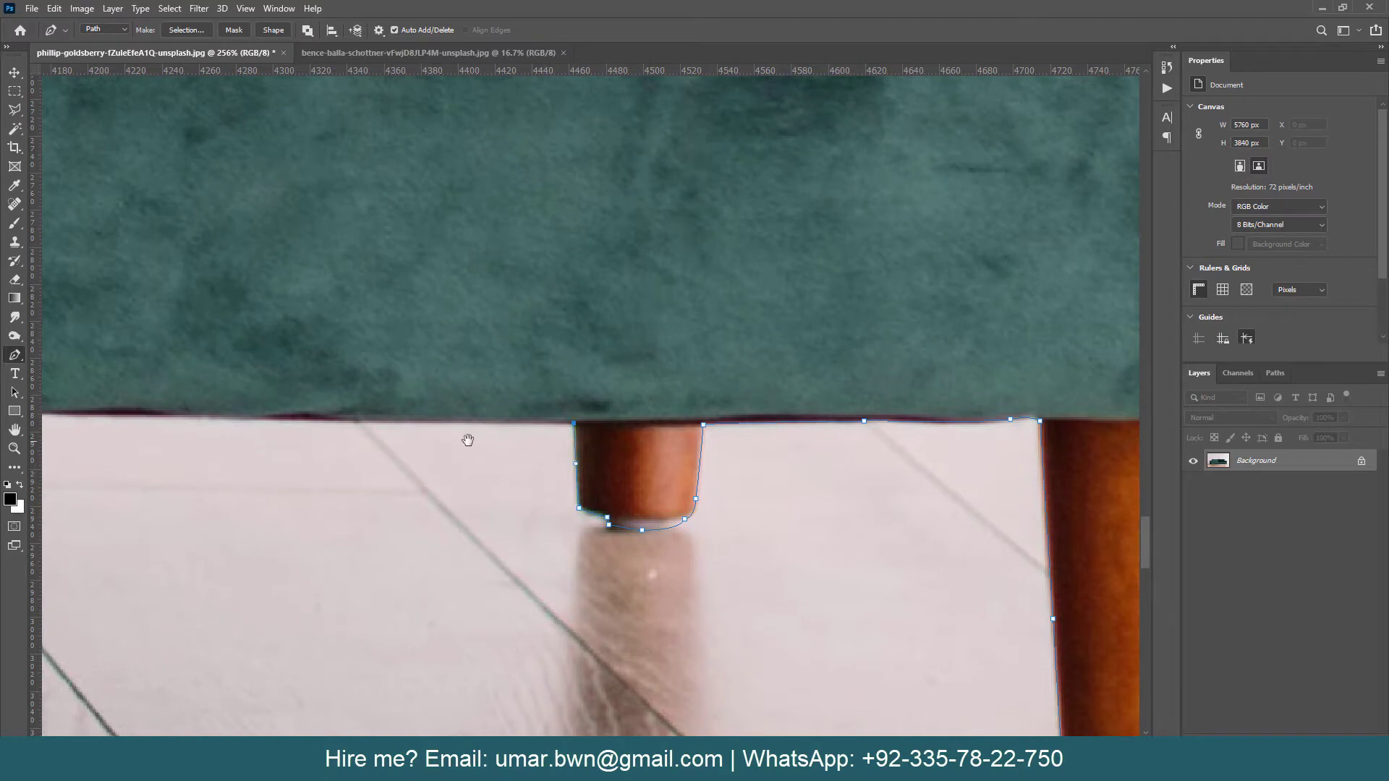
Step: Extend the path leftward with anchors along the sofa's bottom edge
drag(467, 440, 798, 481)
click(702, 465)
click(572, 459)
click(442, 453)
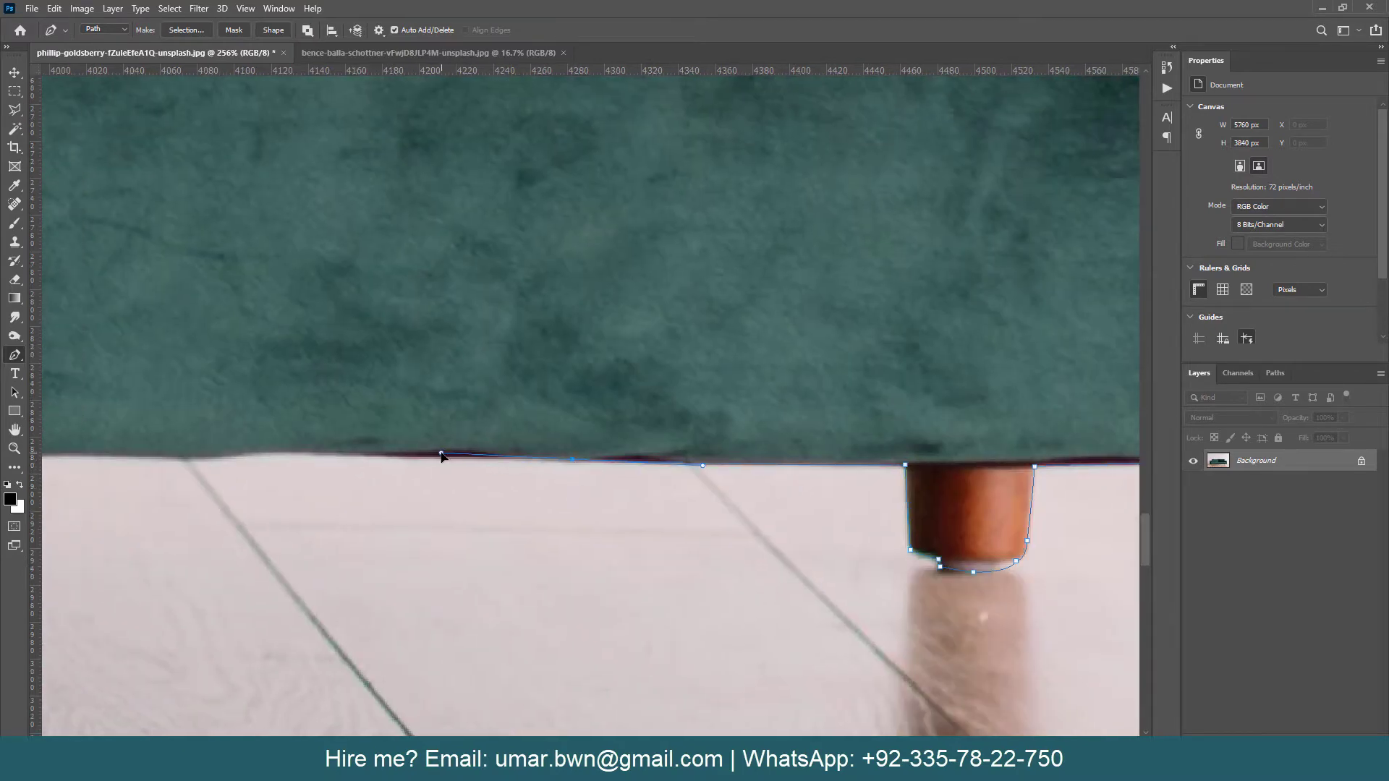
drag(442, 454, 492, 457)
drag(403, 472, 743, 487)
click(681, 467)
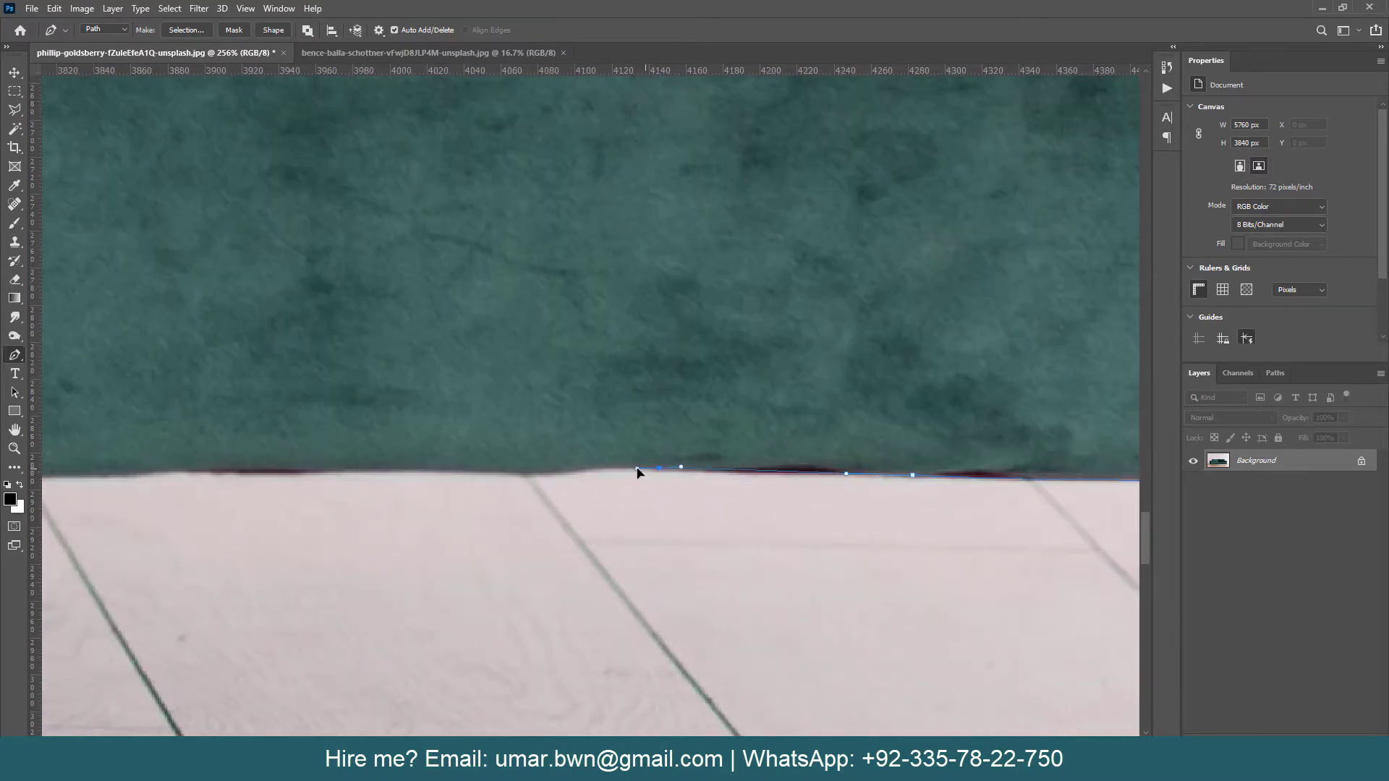
drag(567, 472, 544, 474)
drag(450, 471, 437, 474)
Step: Continue adding curved and straight anchors further left along the bottom edge
scroll(506, 475, left, 5)
drag(679, 470, 657, 475)
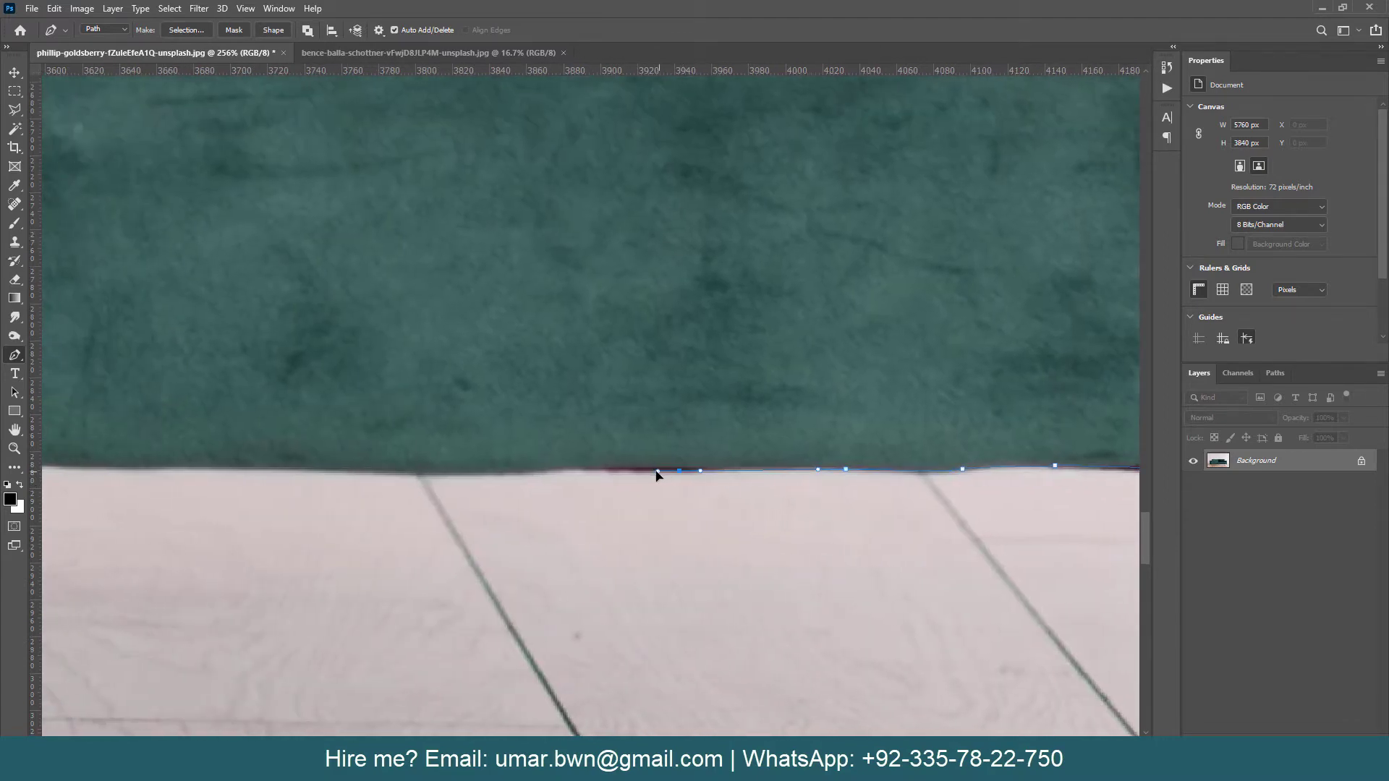
drag(568, 469, 572, 460)
click(499, 476)
scroll(506, 473, left, 5)
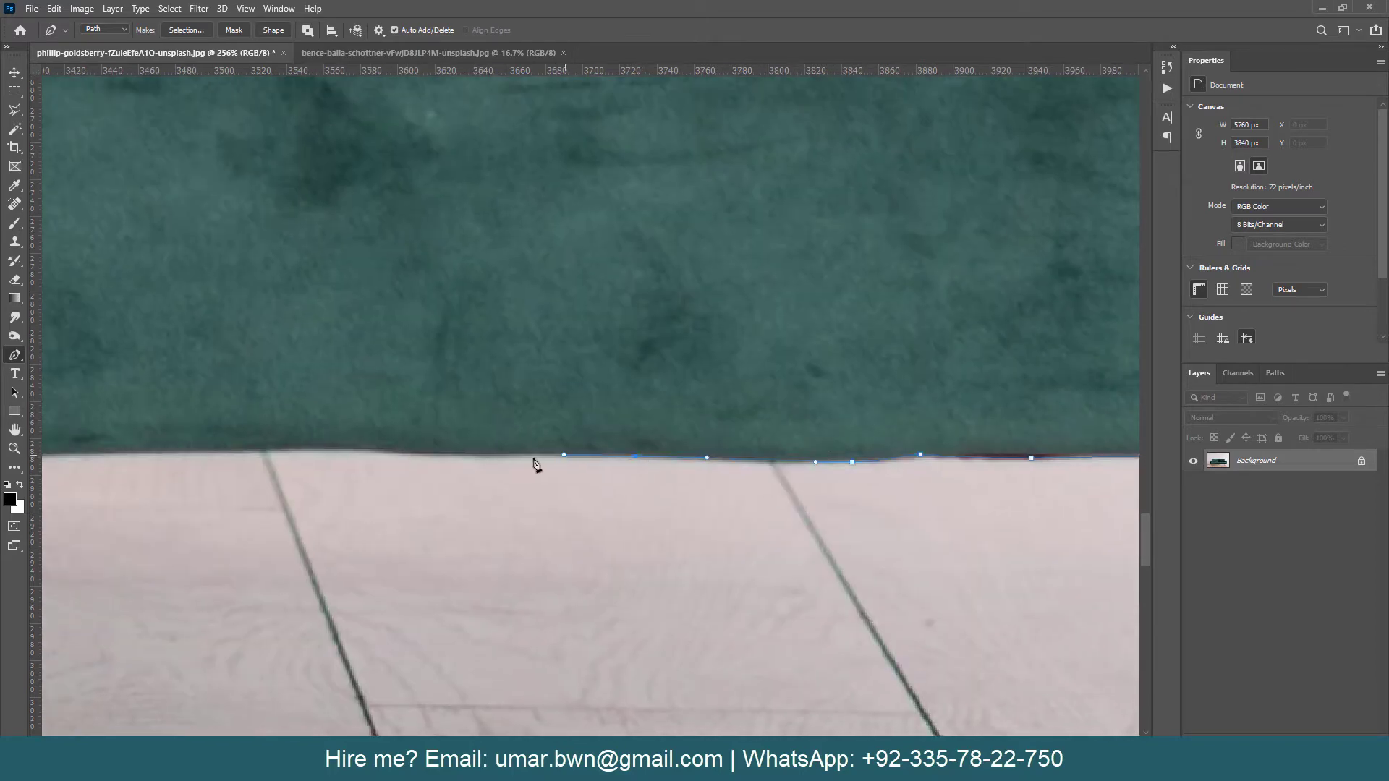
scroll(388, 455, left, 5)
click(691, 463)
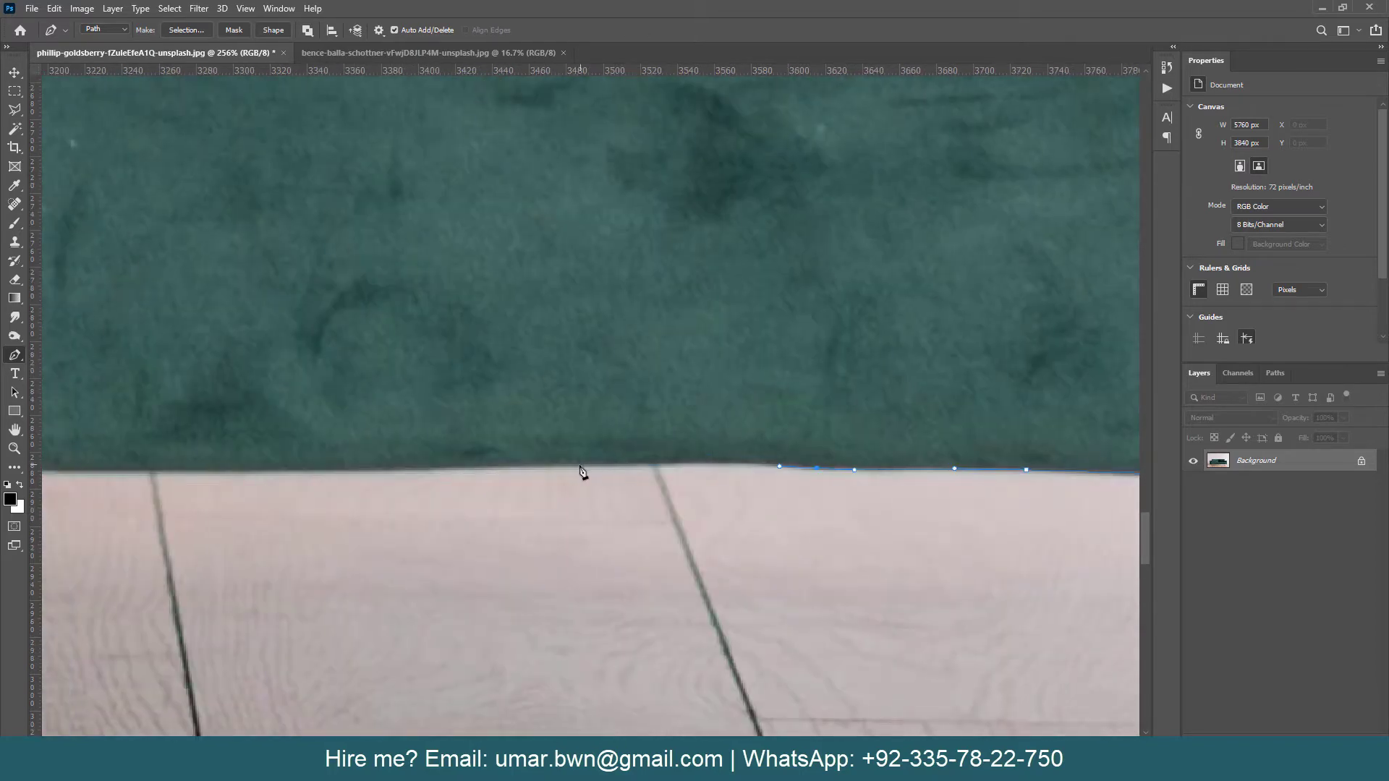
click(577, 464)
click(461, 466)
Step: Keep tracing the bottom edge leftward, following its curve
scroll(425, 465, left, 5)
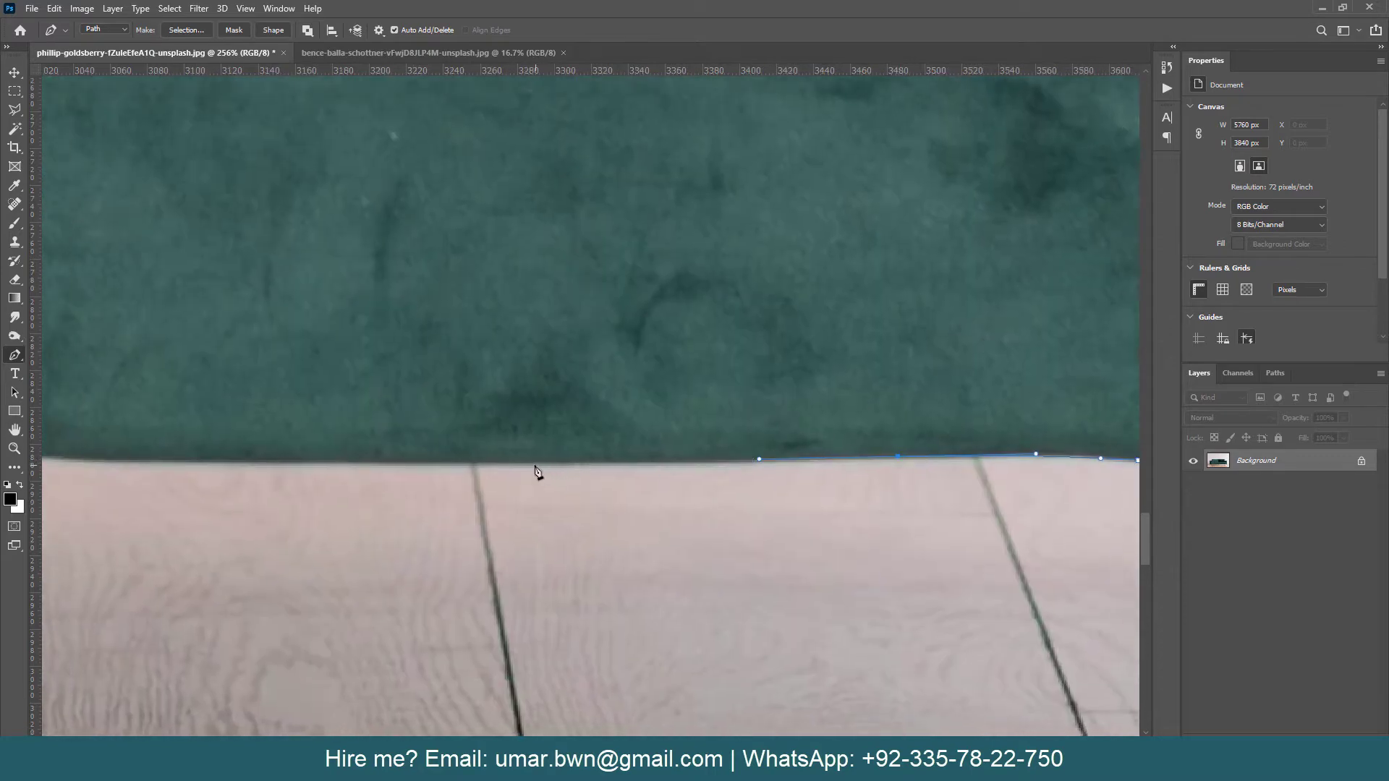
click(568, 464)
click(442, 460)
scroll(589, 457, left, 5)
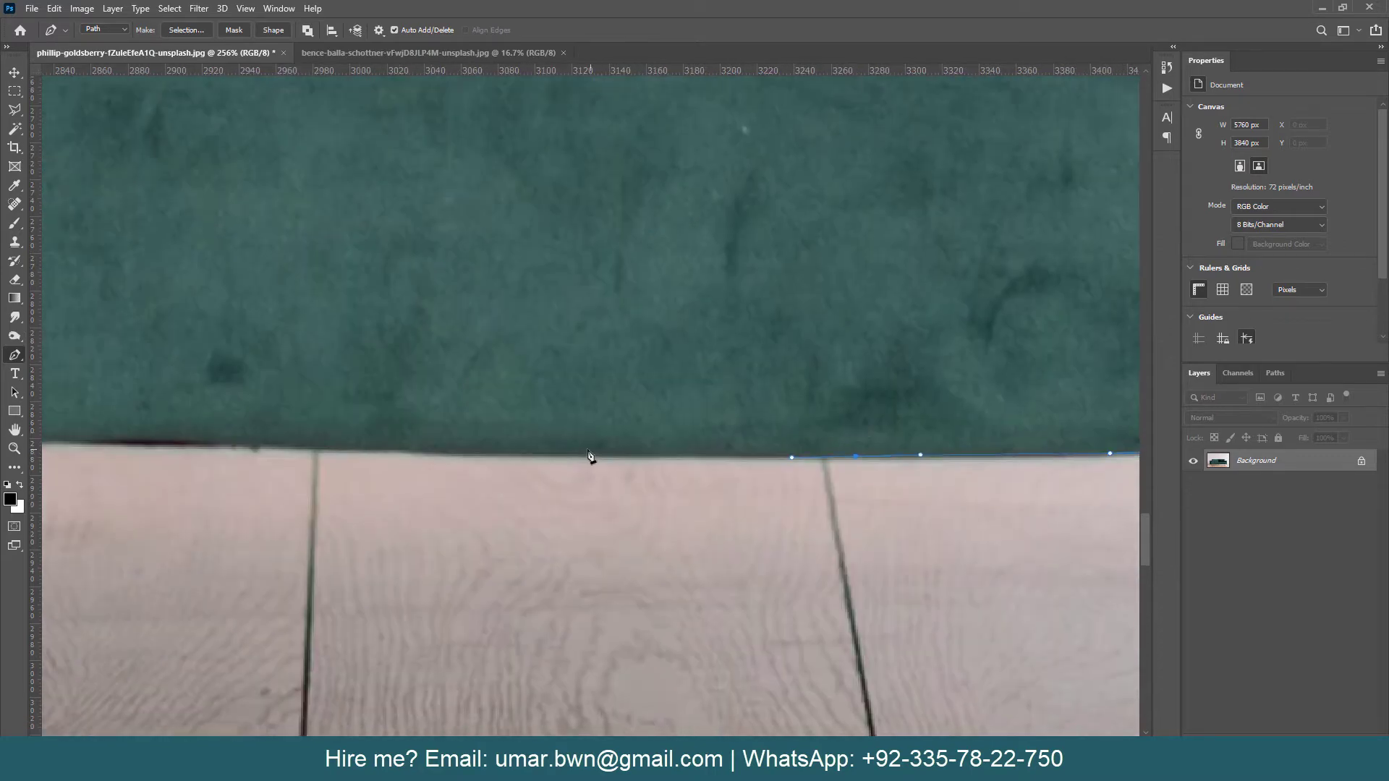
click(502, 456)
click(396, 454)
scroll(303, 455, left, 5)
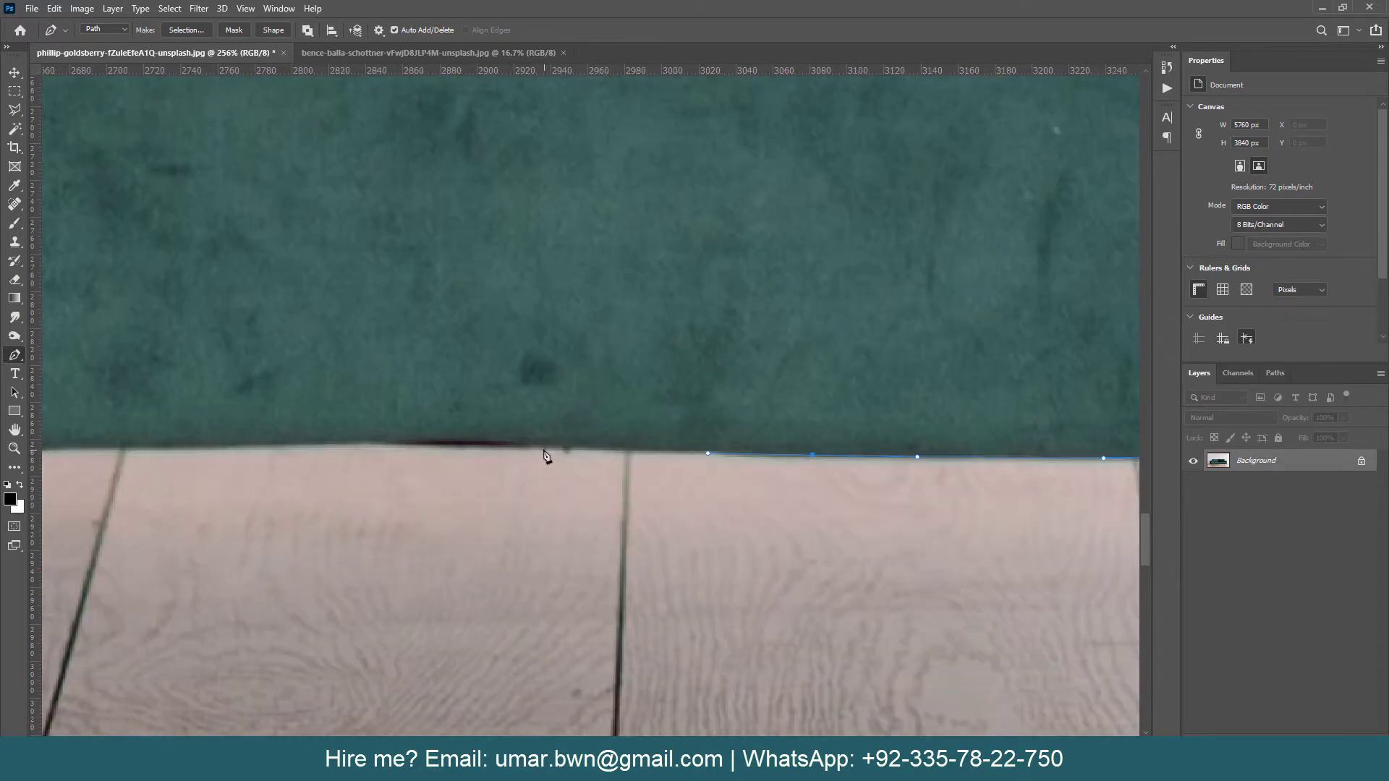
drag(533, 447, 495, 445)
mouse_move(369, 444)
mouse_down()
mouse_move(335, 443)
mouse_move(778, 437)
mouse_up()
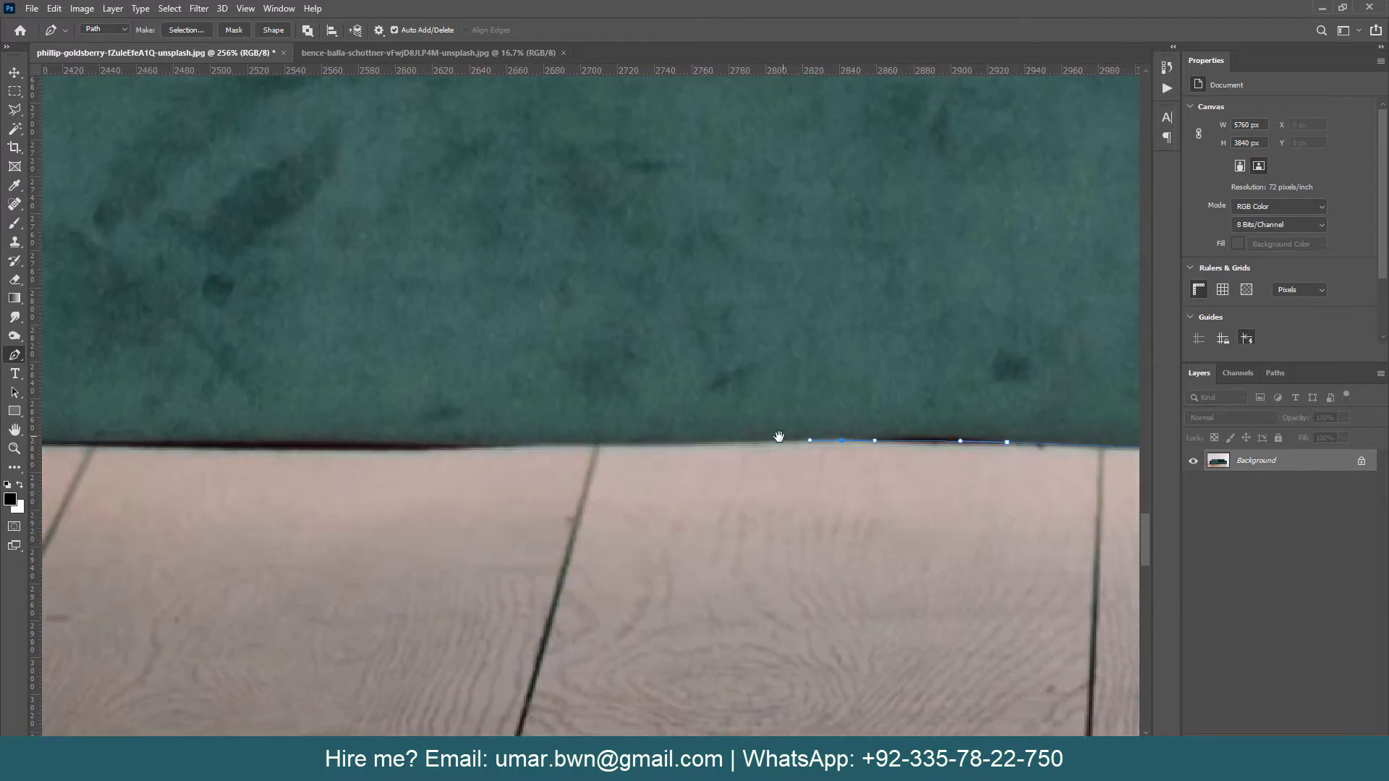
Step: Add more anchors along the next stretch of the sofa's bottom edge
click(640, 443)
click(588, 444)
click(516, 442)
click(481, 444)
scroll(655, 447, left, 6)
drag(633, 433, 564, 433)
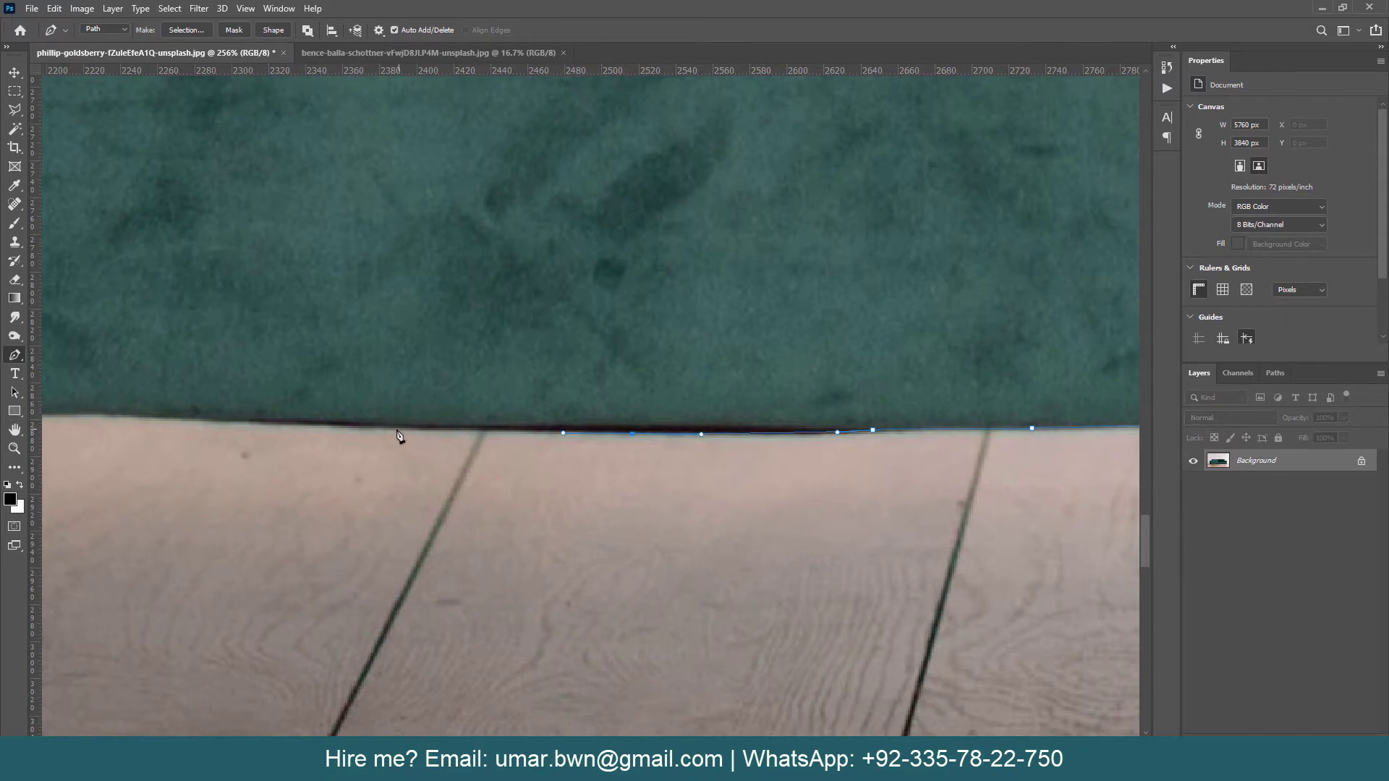
drag(384, 432, 349, 432)
scroll(350, 434, left, 6)
Step: Curve the path along the bottom edge up to the next short leg
mouse_move(583, 450)
mouse_down()
mouse_move(568, 451)
mouse_move(762, 423)
mouse_move(673, 423)
mouse_move(1074, 425)
mouse_up()
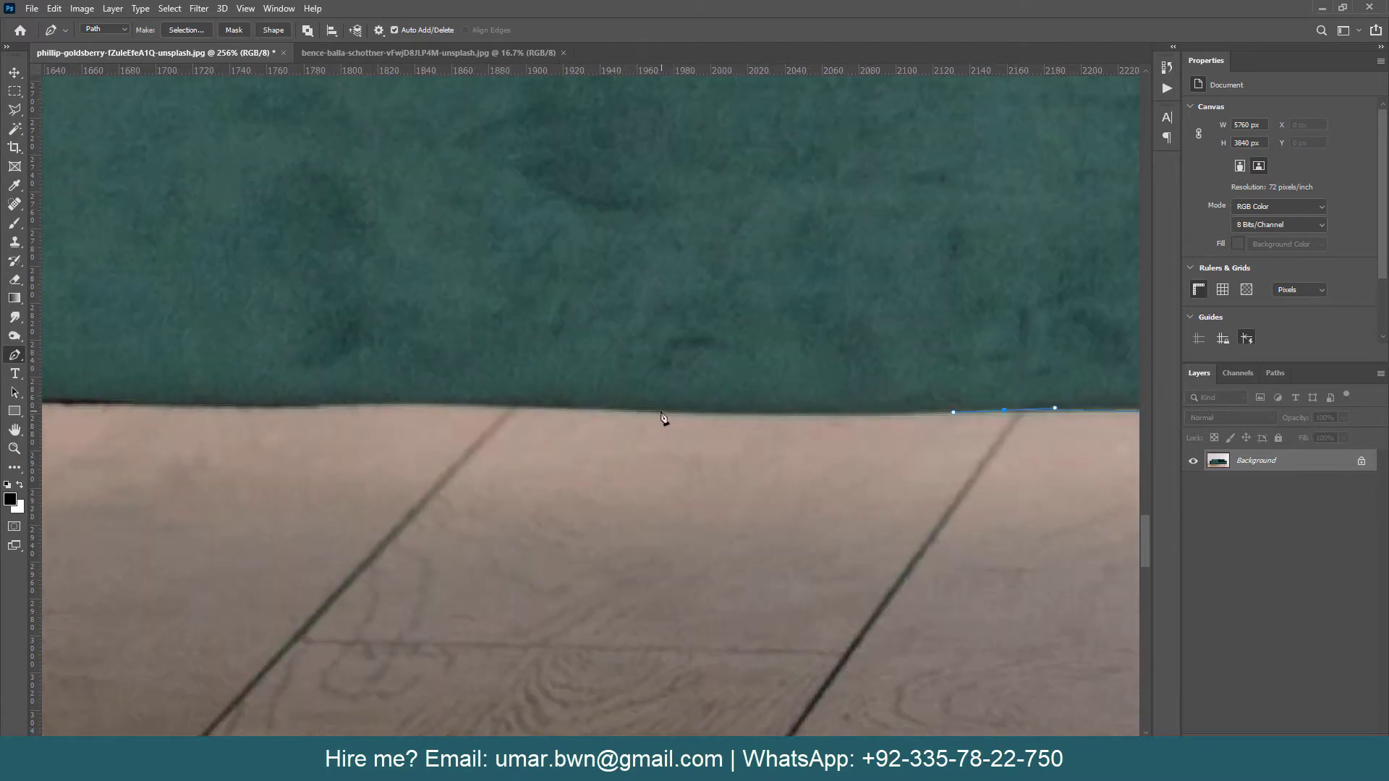
drag(736, 416, 652, 413)
drag(454, 411, 420, 410)
scroll(595, 420, left, 5)
drag(534, 416, 411, 412)
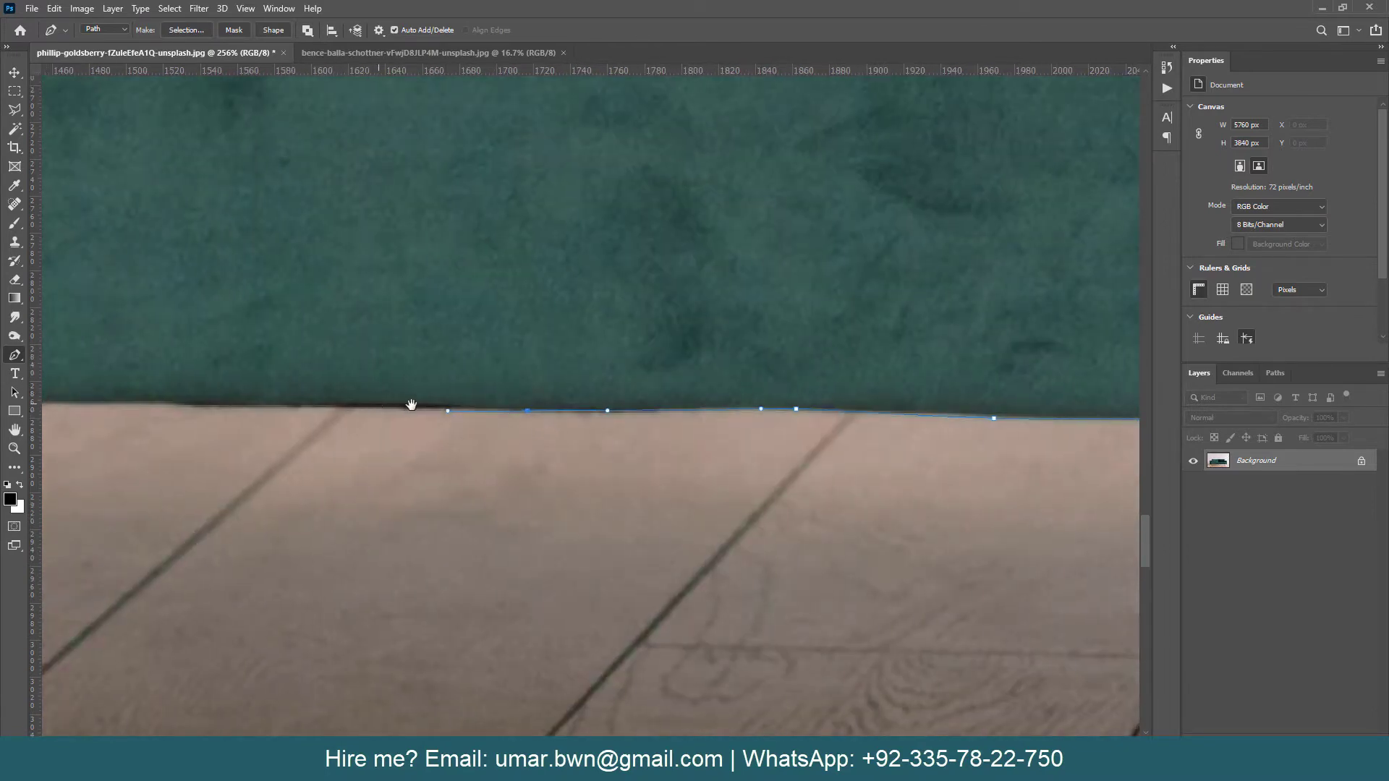
scroll(410, 412, left, 6)
drag(595, 425, 551, 426)
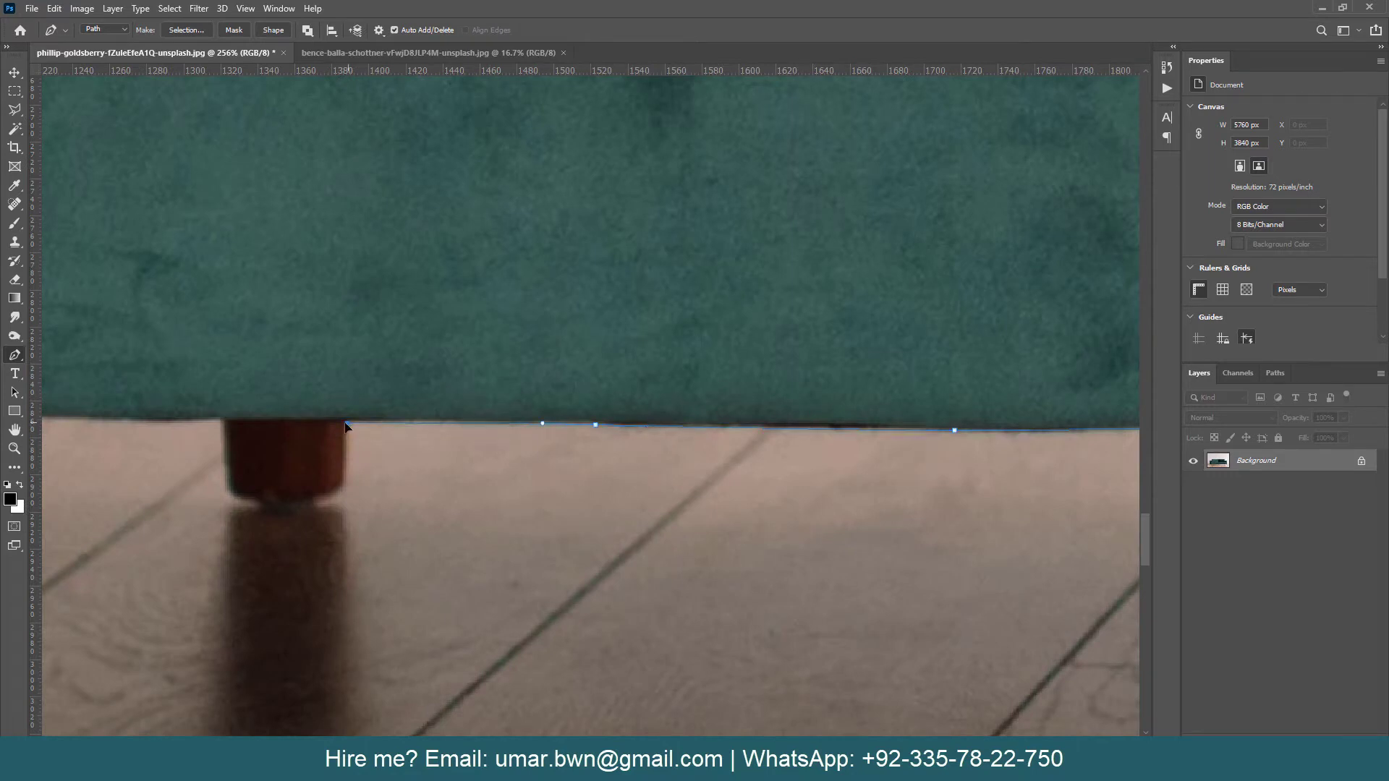
drag(347, 423, 303, 428)
scroll(403, 465, left, 3)
Step: Wrap the path around the short leg's corner, foot, and lower-left corner
click(562, 429)
drag(533, 444, 521, 457)
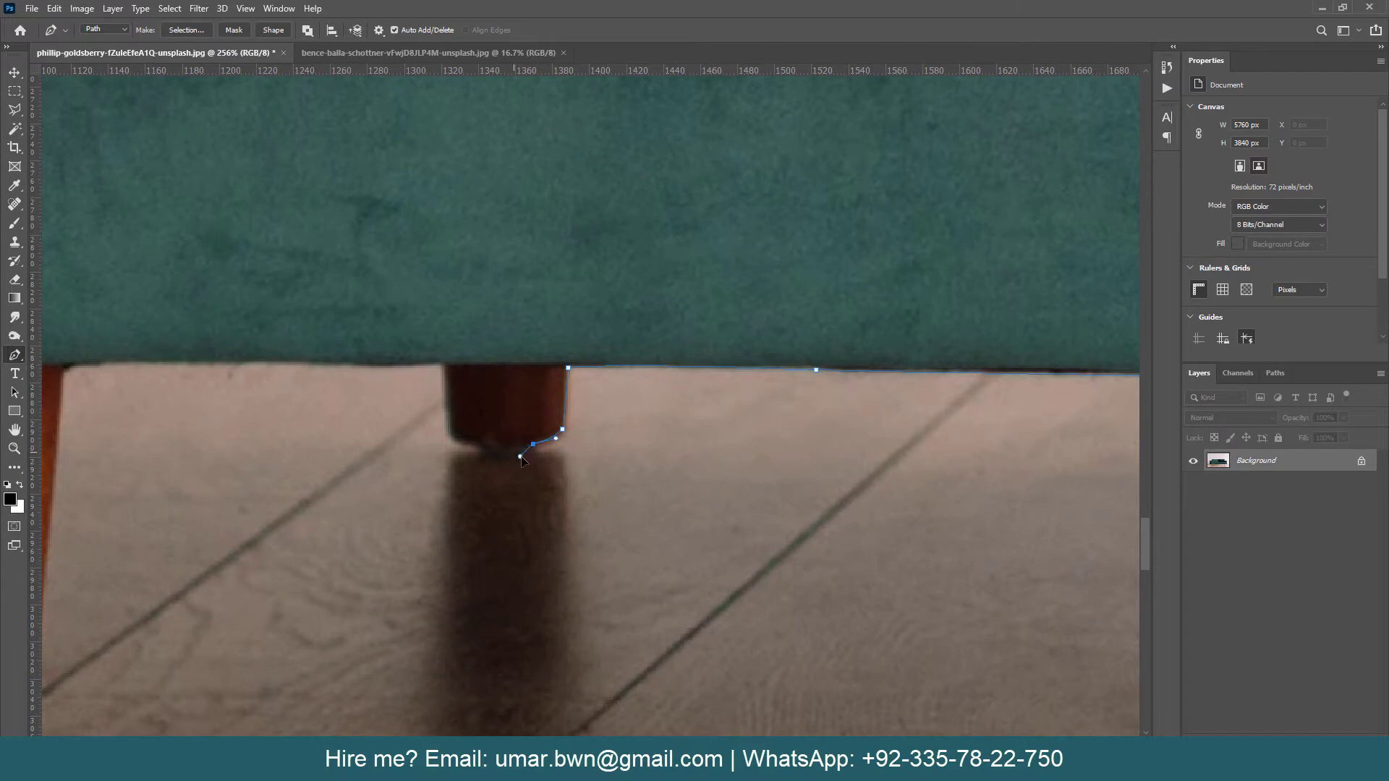
click(482, 452)
drag(533, 453, 539, 461)
click(459, 440)
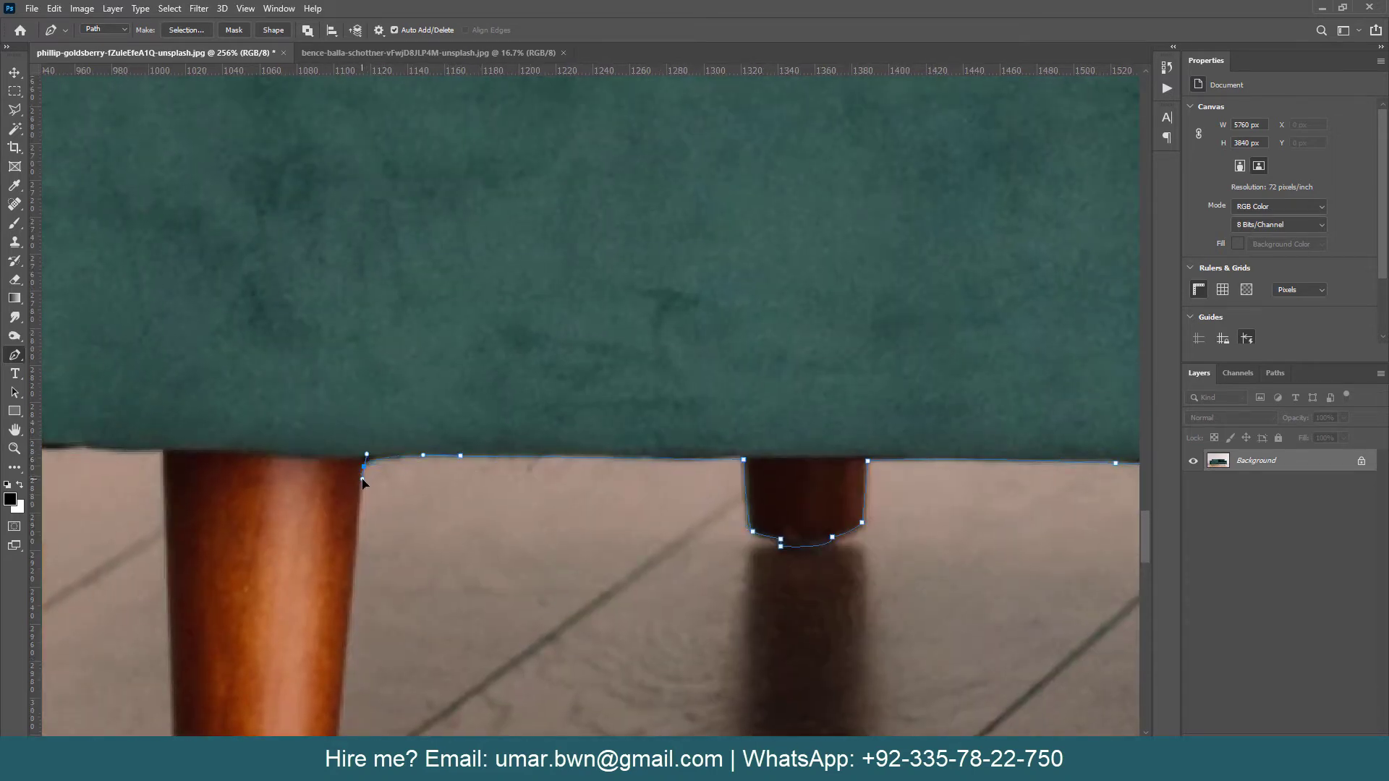
scroll(326, 526, down, 5)
scroll(471, 556, left, 2)
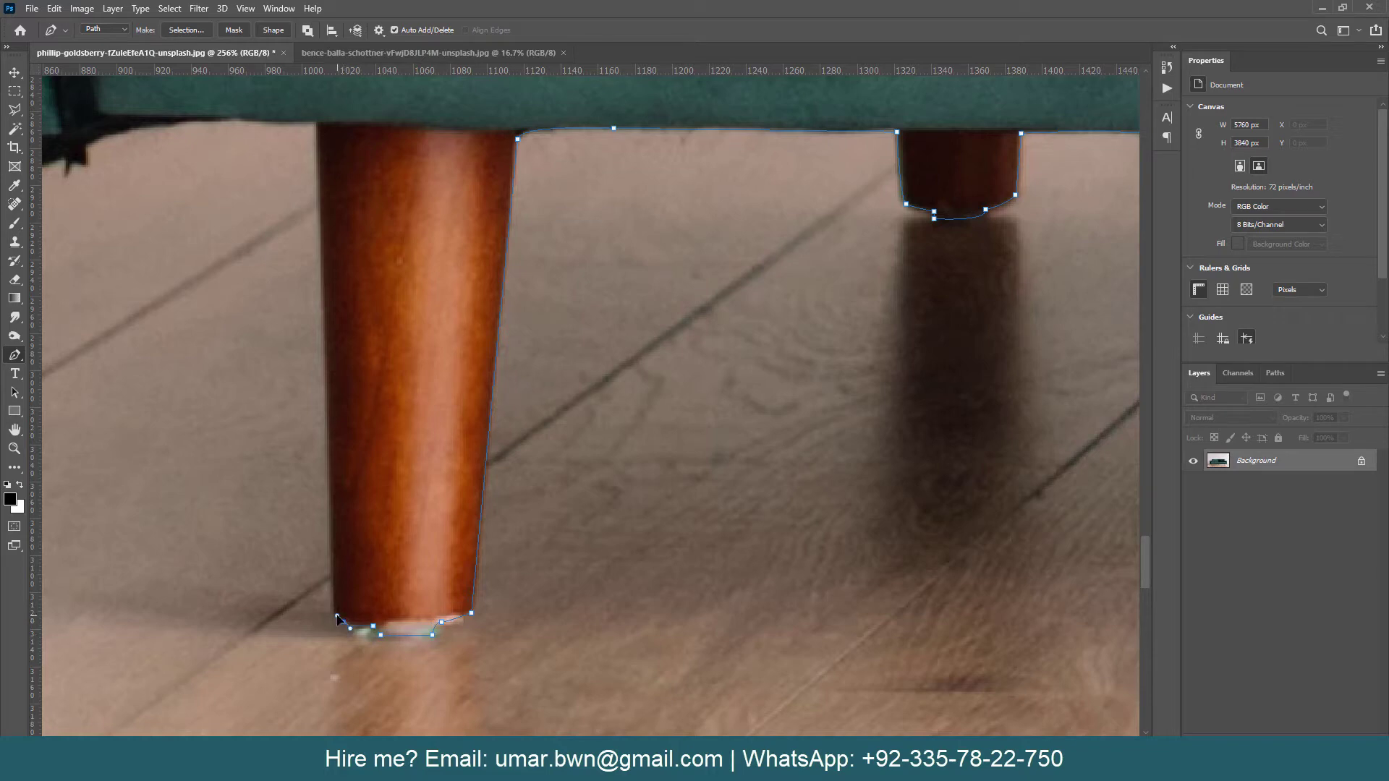
Step: Follow the sofa's lower edge left and bring its left end into view
drag(371, 484, 432, 595)
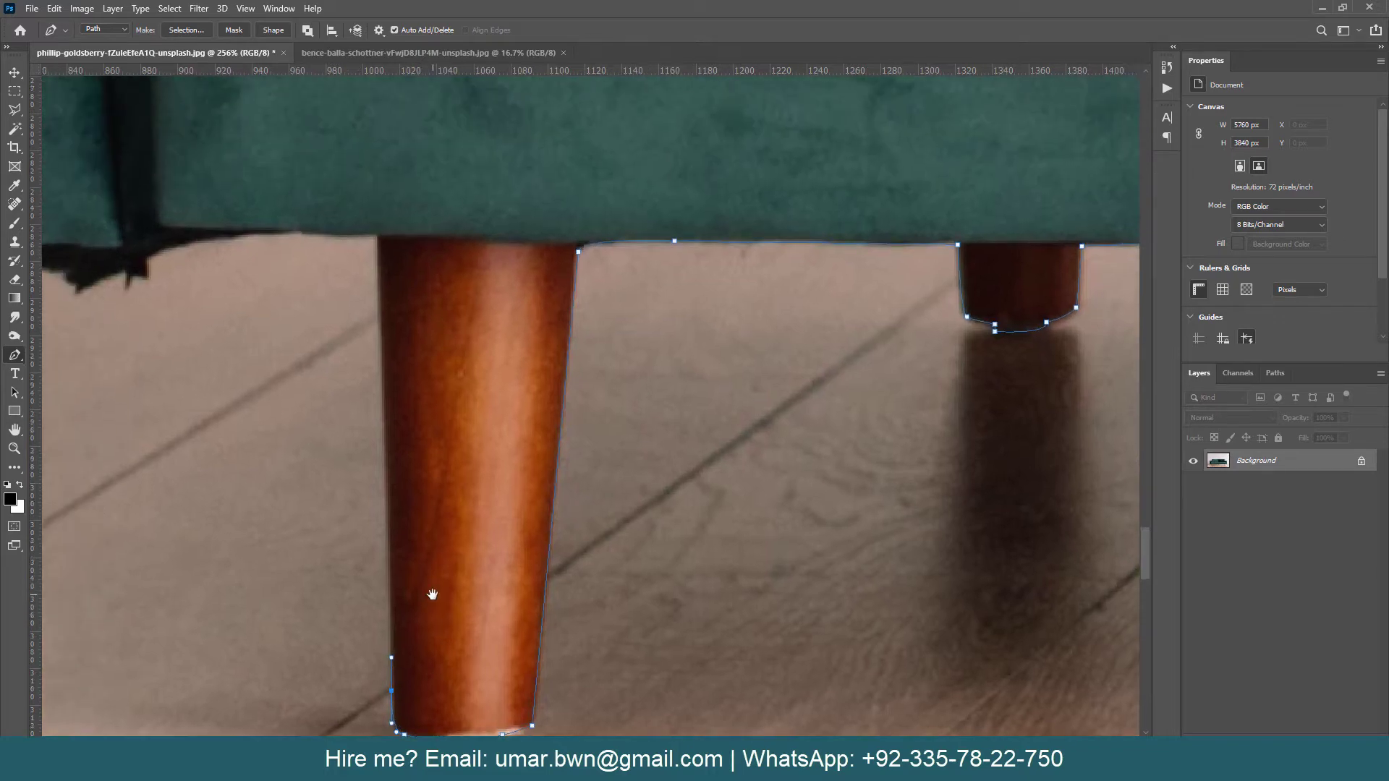
drag(375, 246, 634, 411)
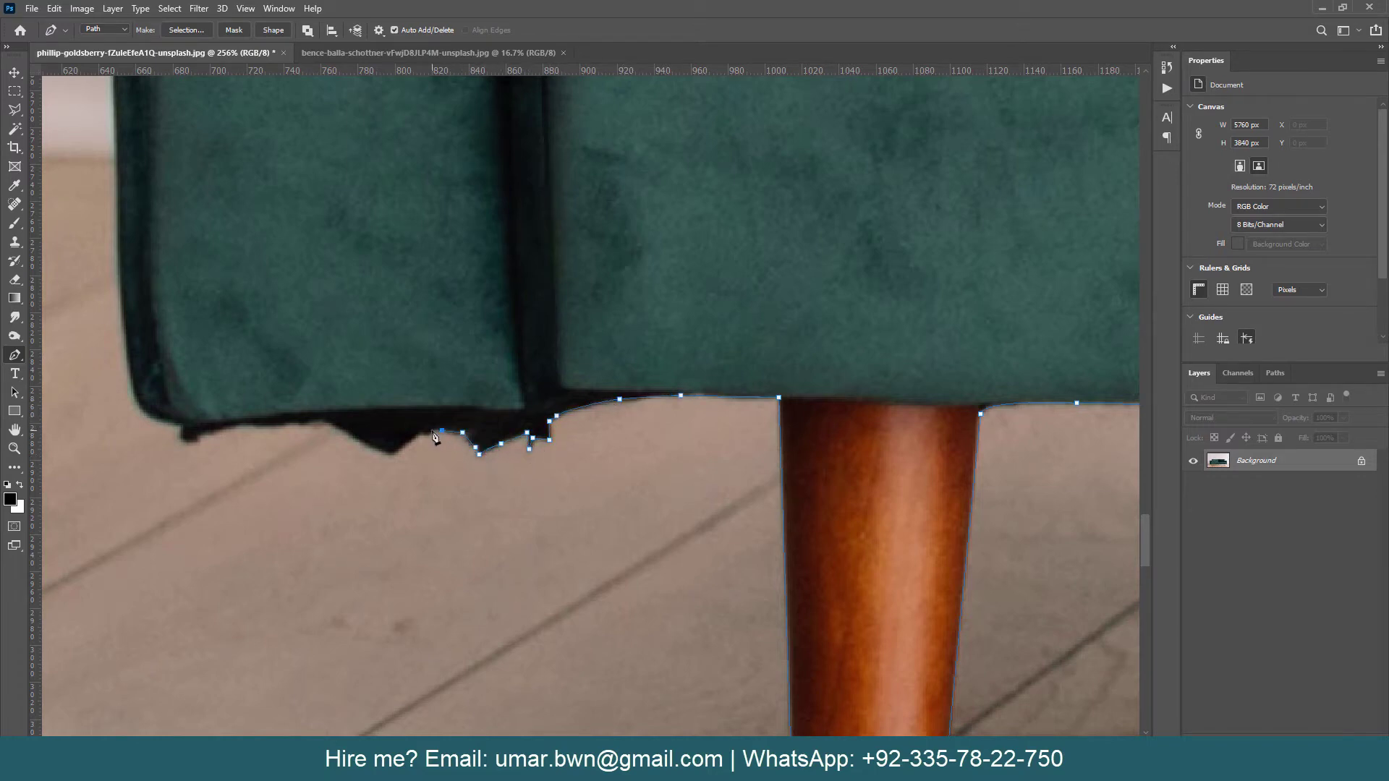
drag(420, 440, 589, 434)
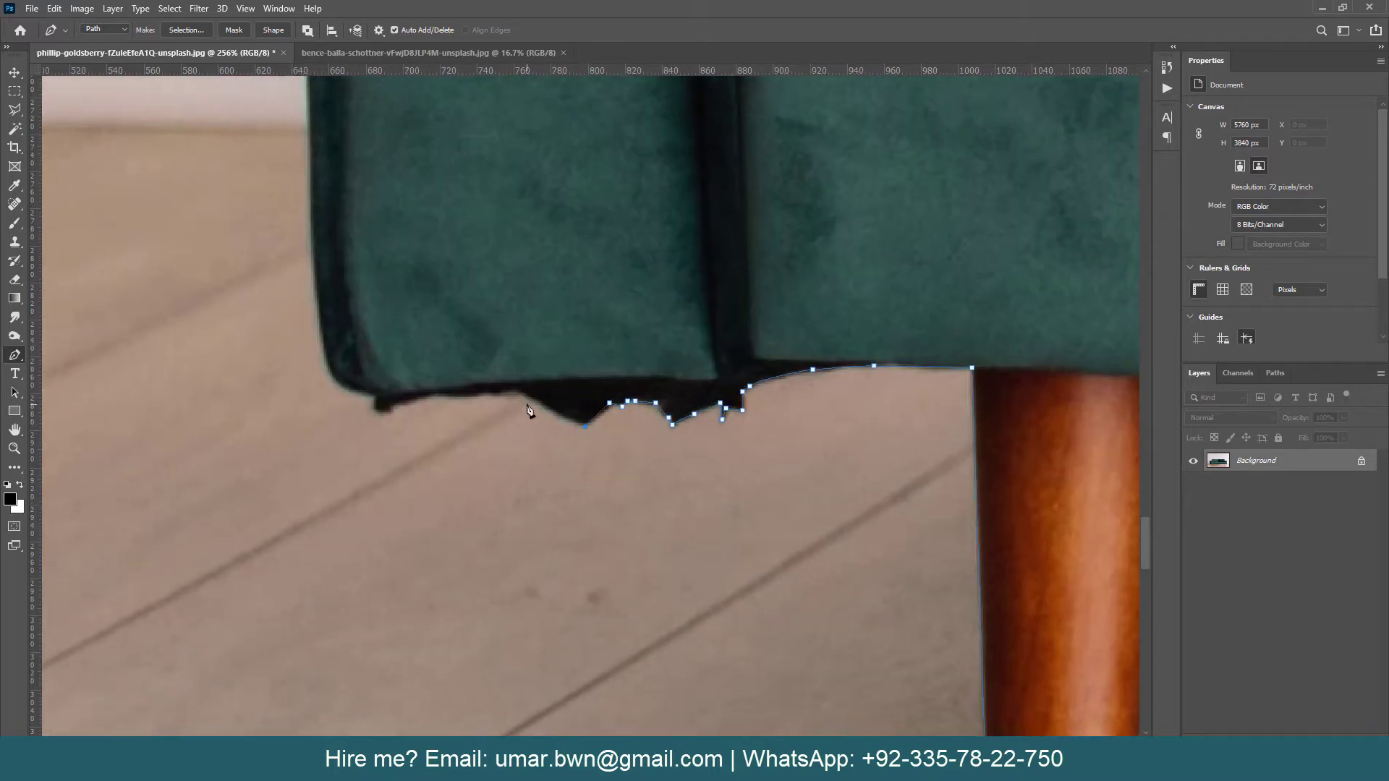
drag(432, 403, 642, 402)
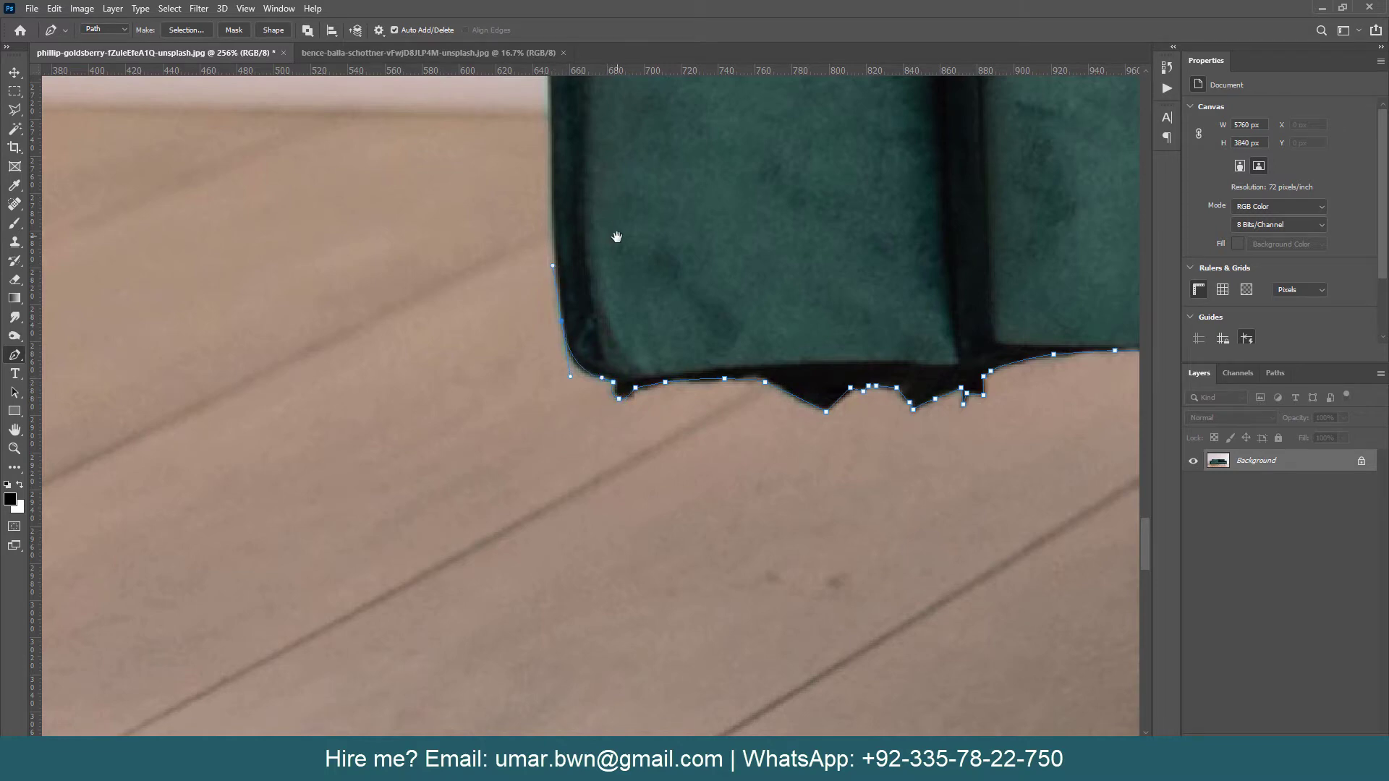
drag(616, 237, 601, 524)
drag(557, 249, 569, 546)
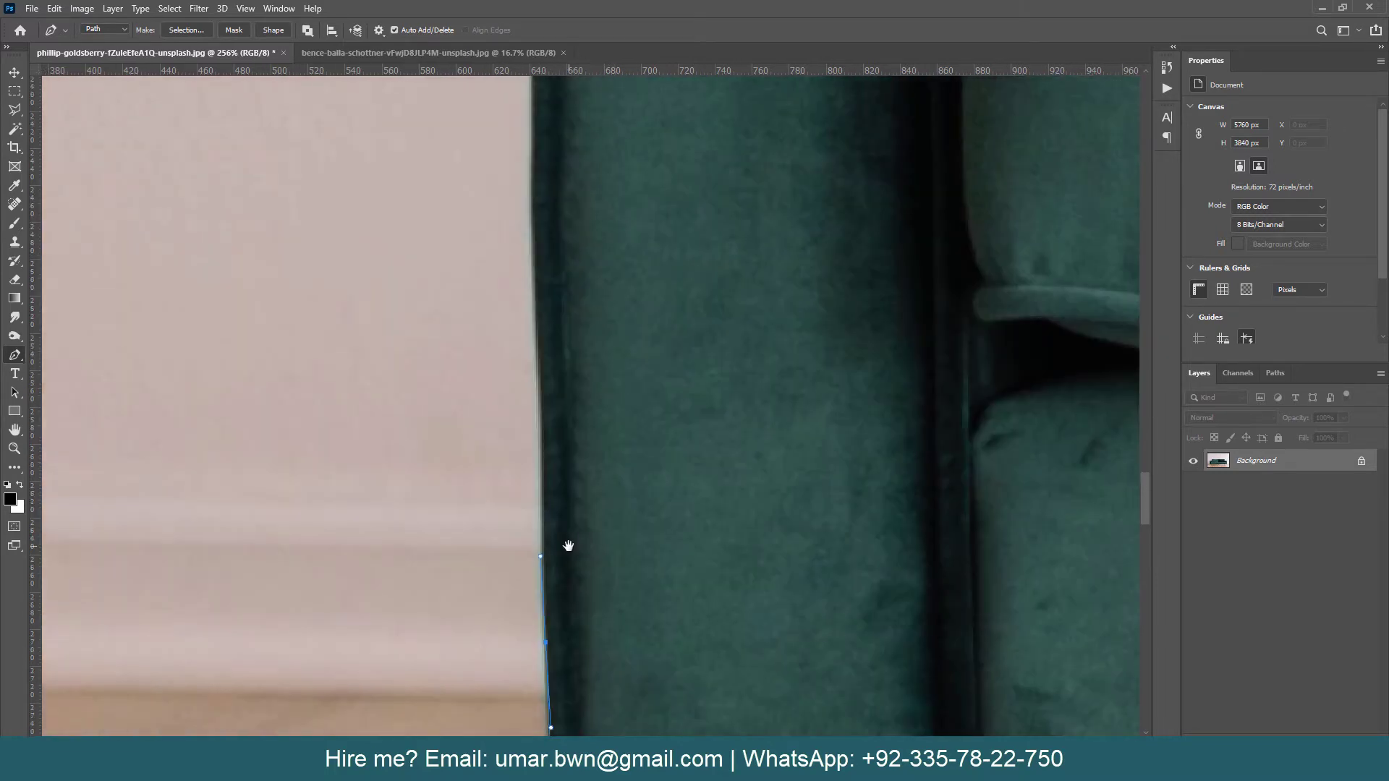
Step: Place path points climbing the sofa's left side toward the armrest top
click(534, 320)
click(529, 206)
mouse_move(568, 221)
mouse_down()
mouse_move(579, 327)
mouse_move(550, 566)
mouse_up()
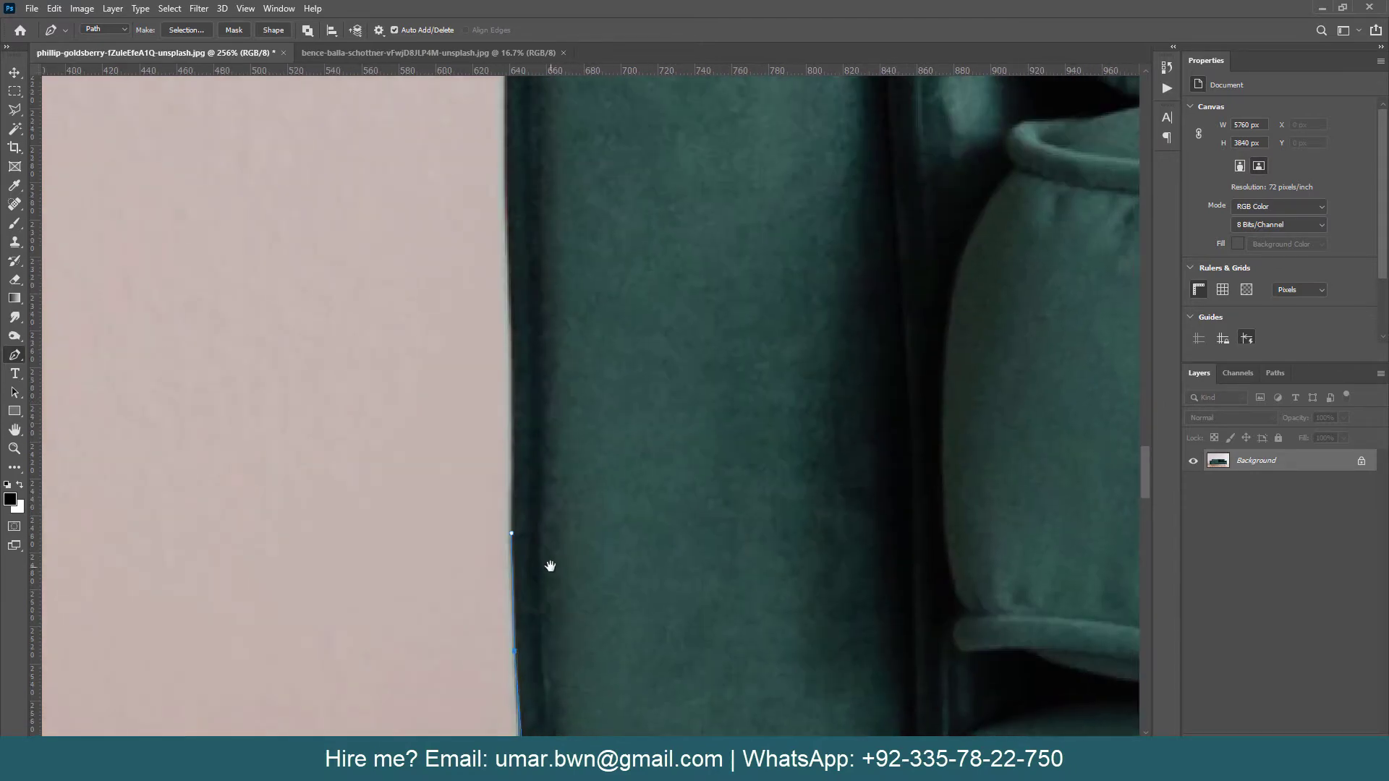
drag(531, 224, 542, 486)
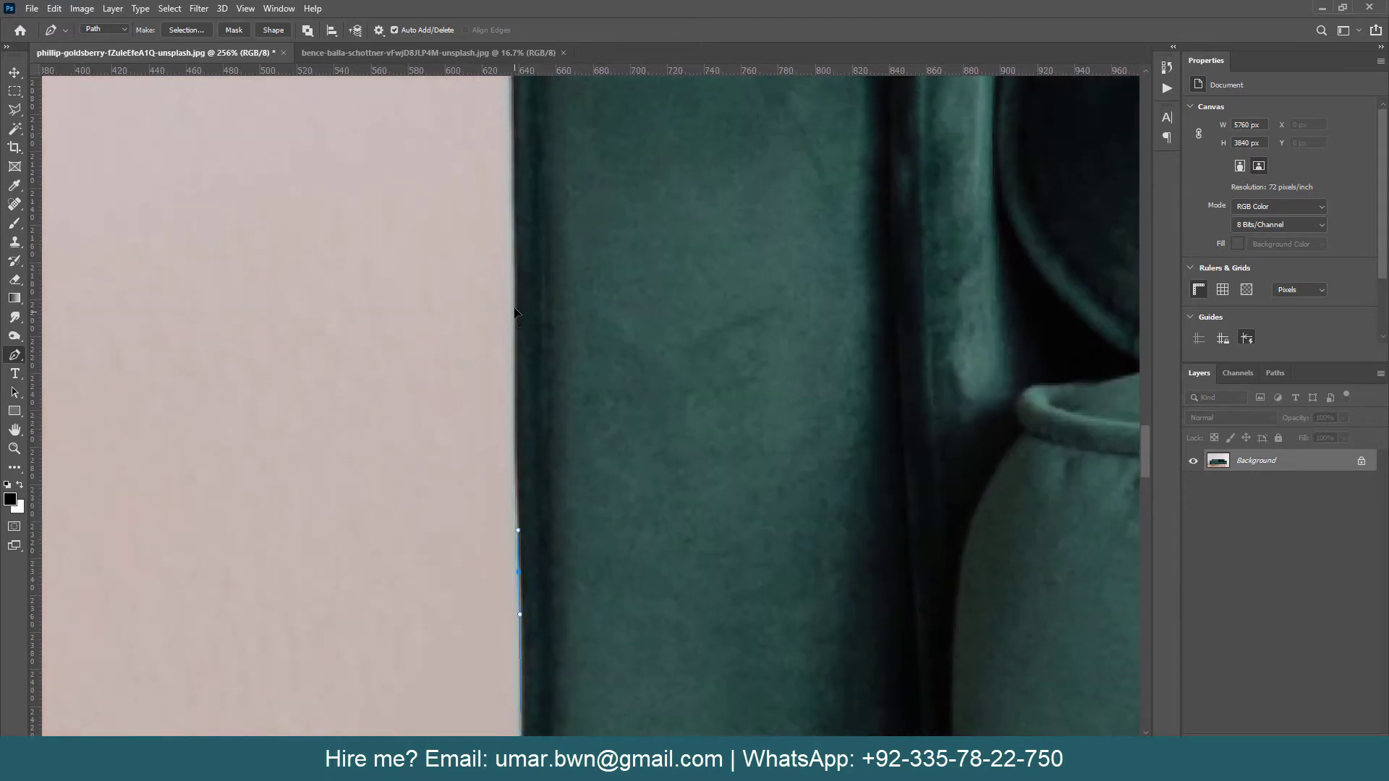
drag(538, 229, 530, 514)
drag(502, 249, 479, 532)
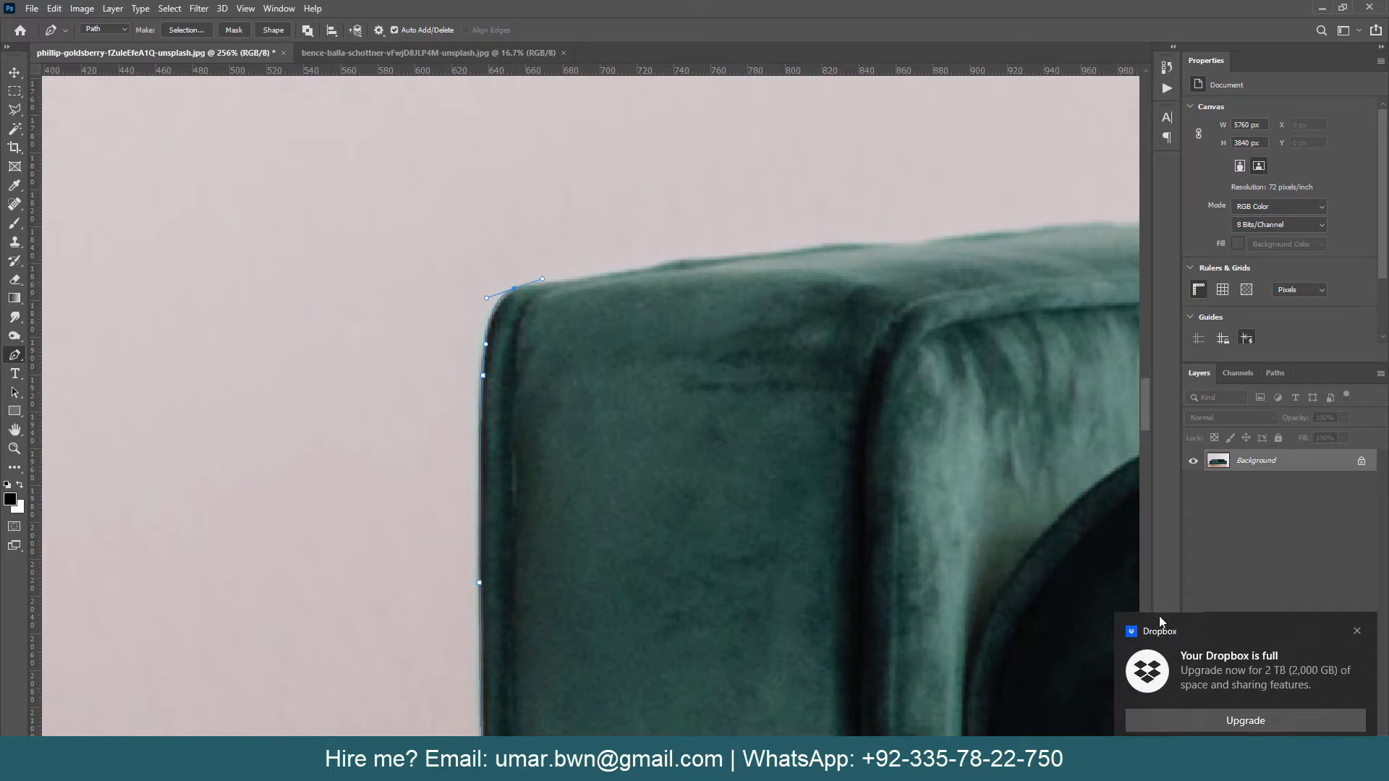
Step: Dismiss the storage notification and trace the armrest top to the backrest
click(1357, 631)
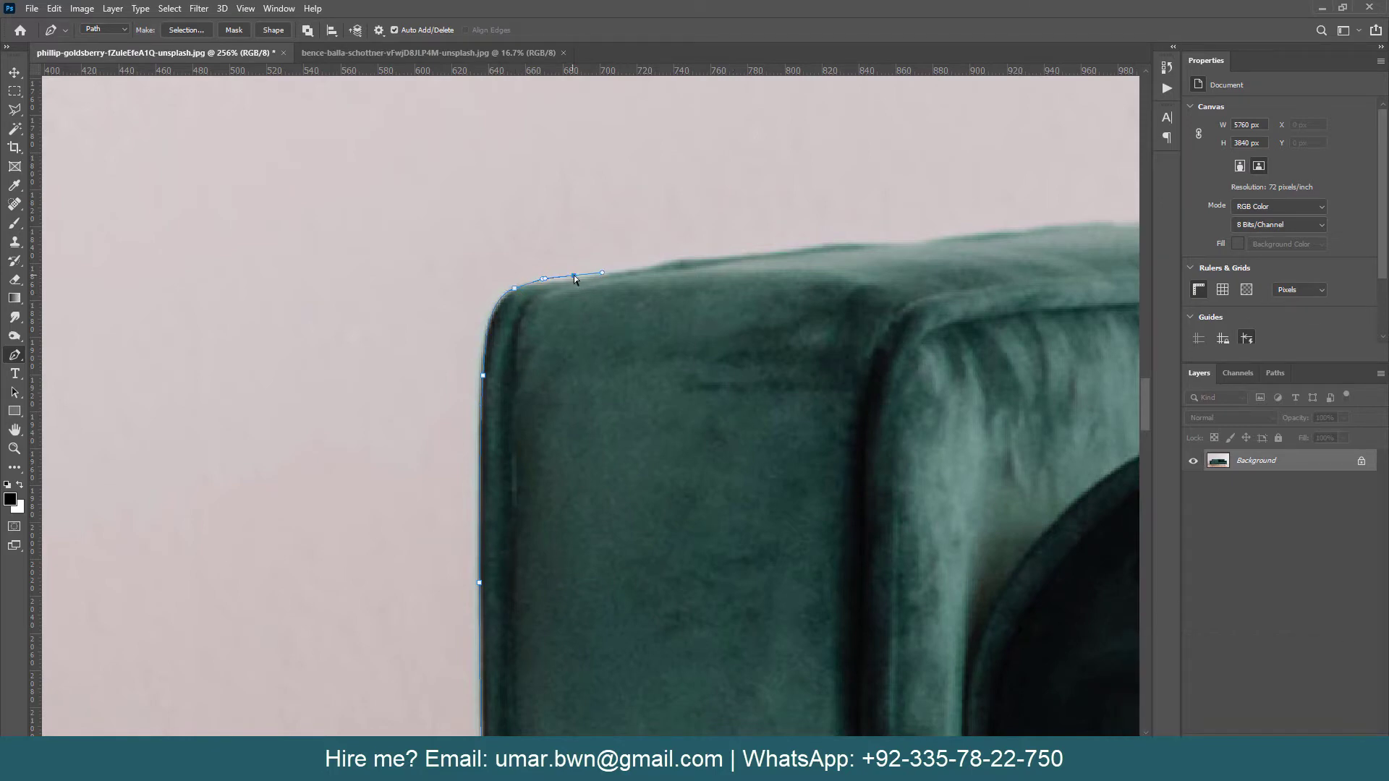
drag(675, 315, 474, 510)
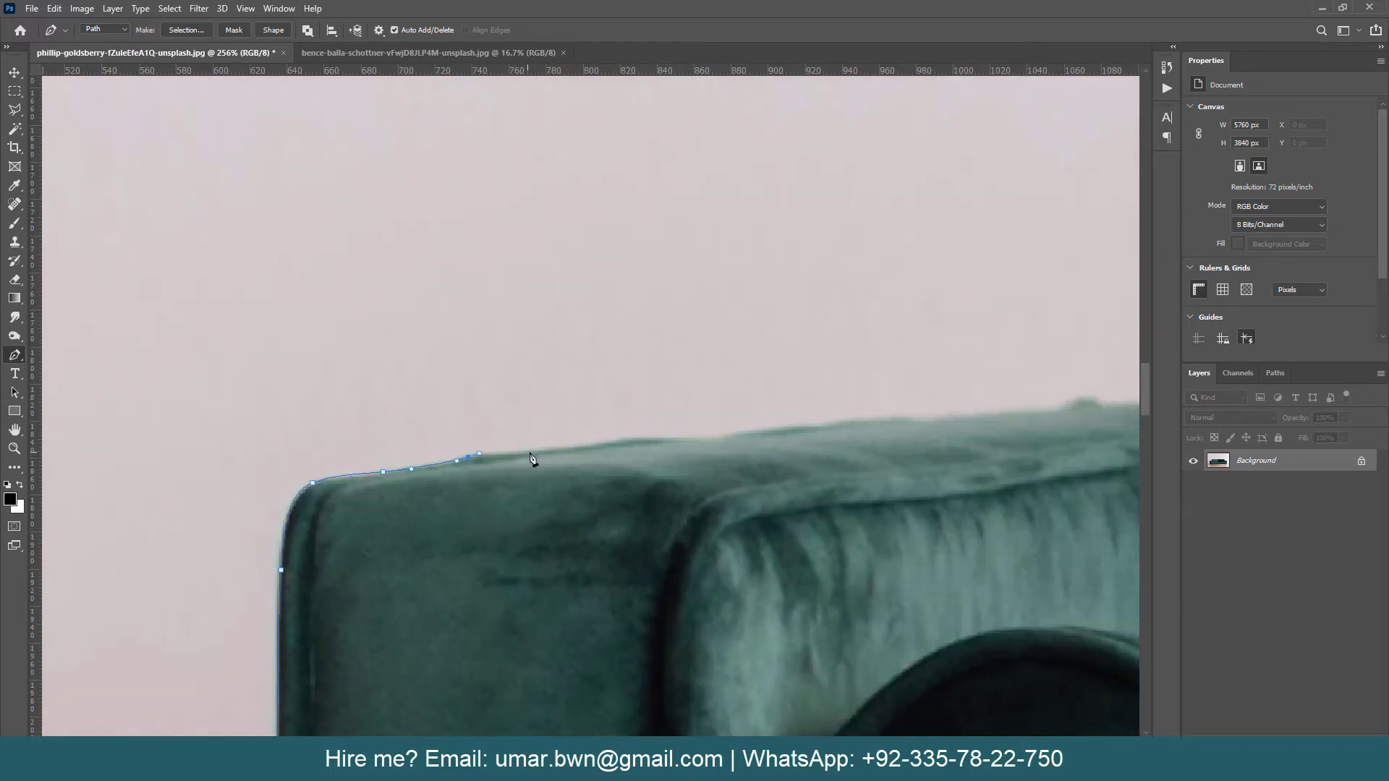
drag(707, 443, 304, 483)
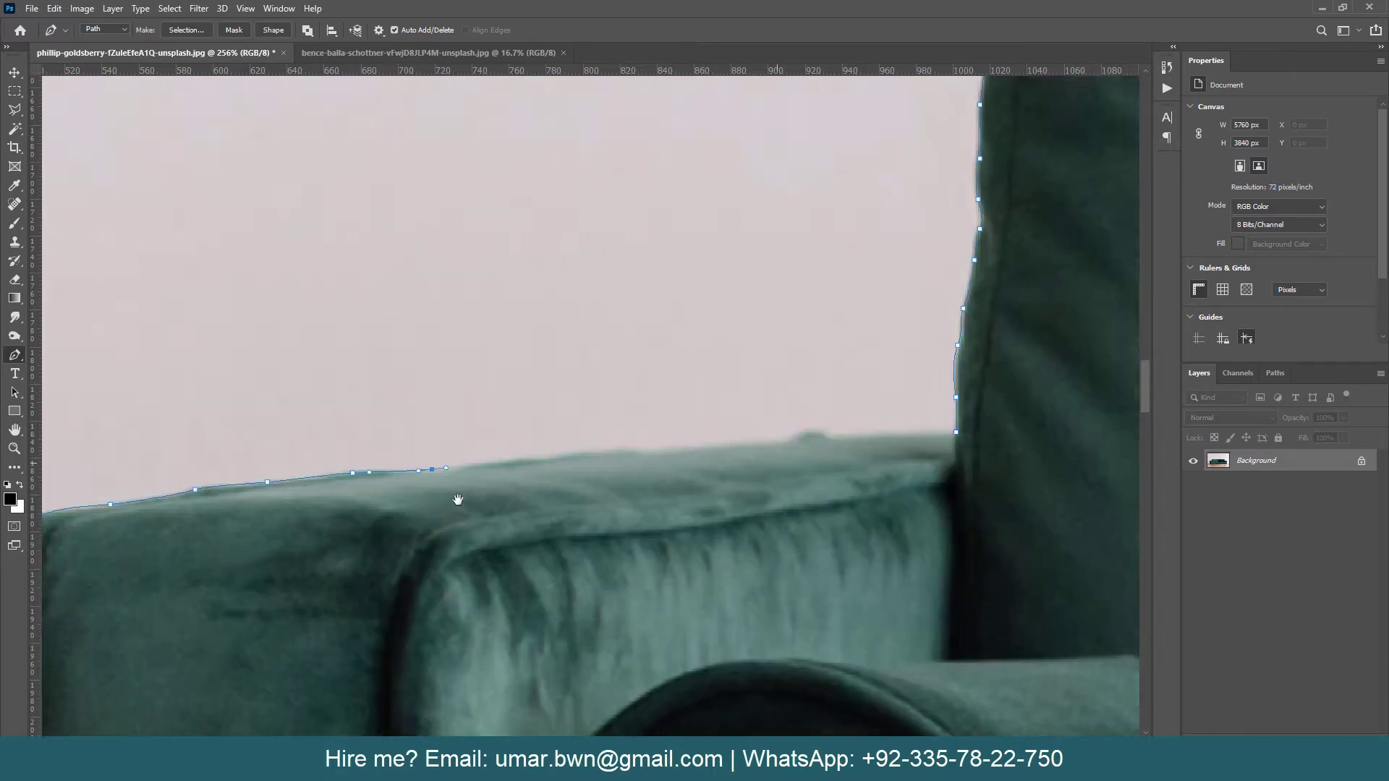
click(303, 477)
drag(468, 459, 495, 457)
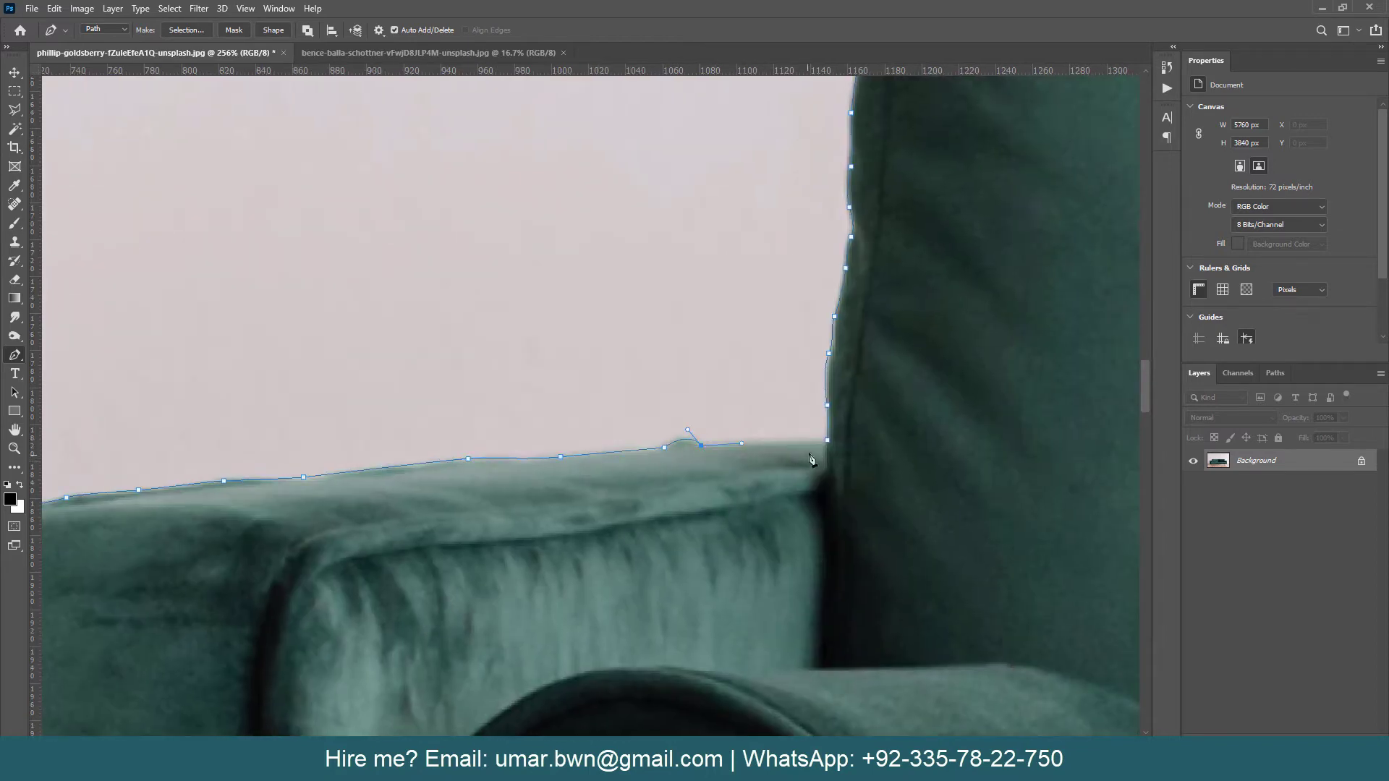
Step: Load the sofa path as a selection and mask out the background
key(ctrl+0)
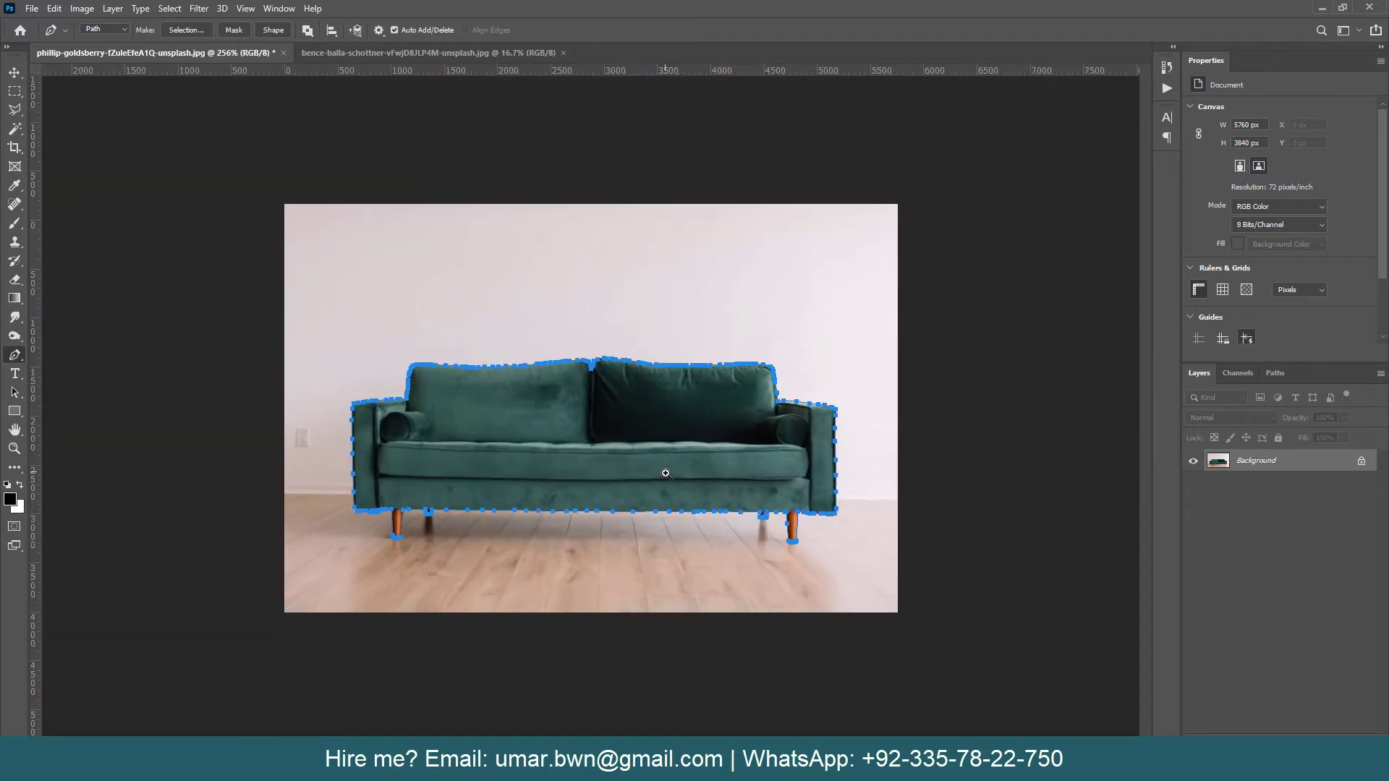
click(1274, 373)
ctrl+click(1204, 400)
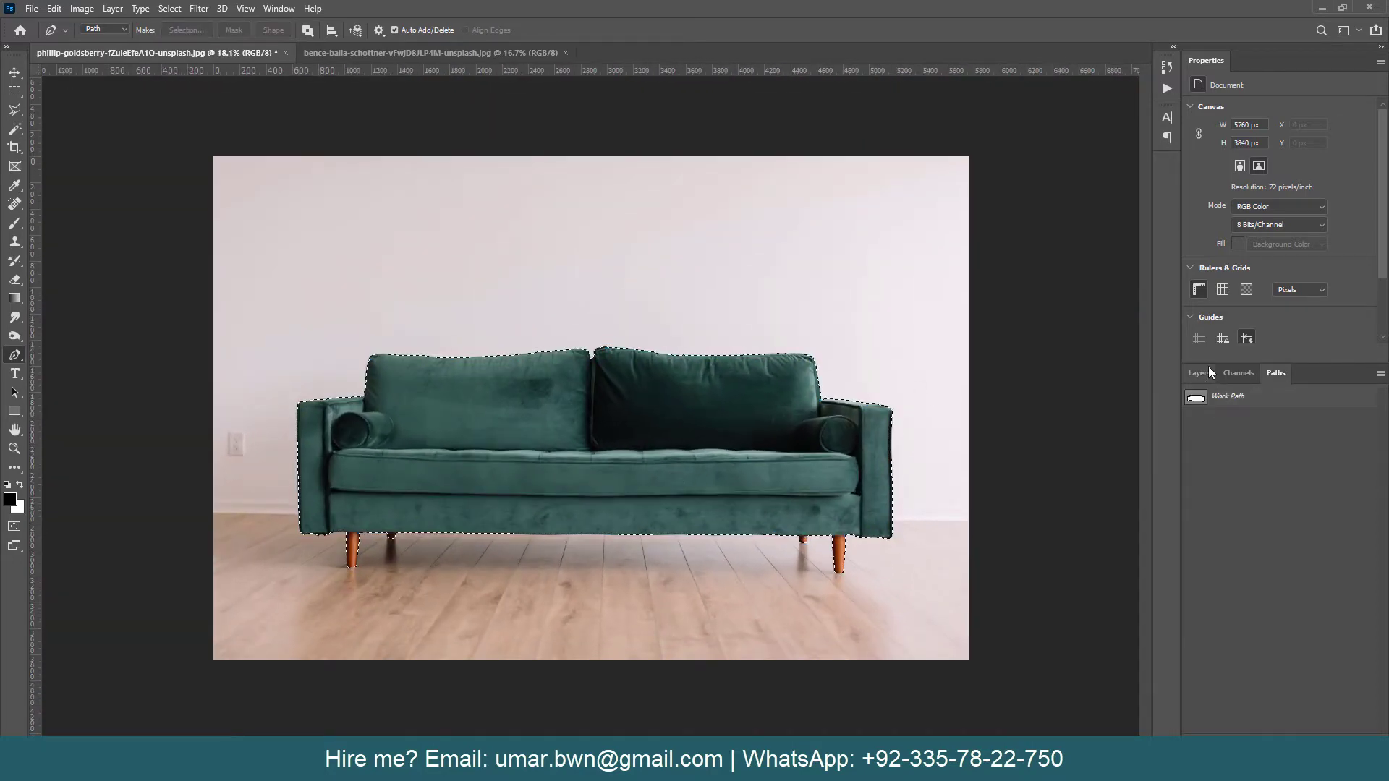
click(1199, 373)
Step: Save the cut-out as sofa.psd
key(ctrl+shift+s)
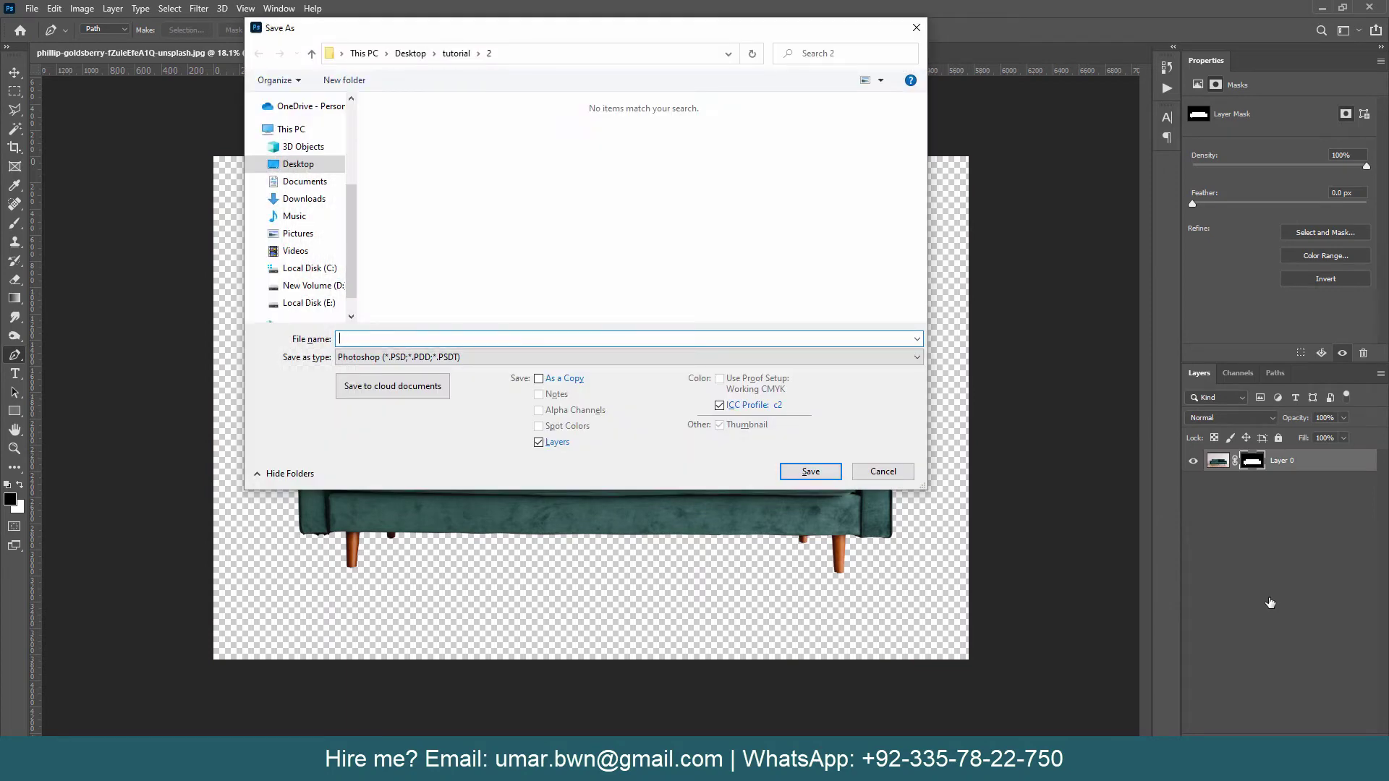
text(sofa)
key(Return)
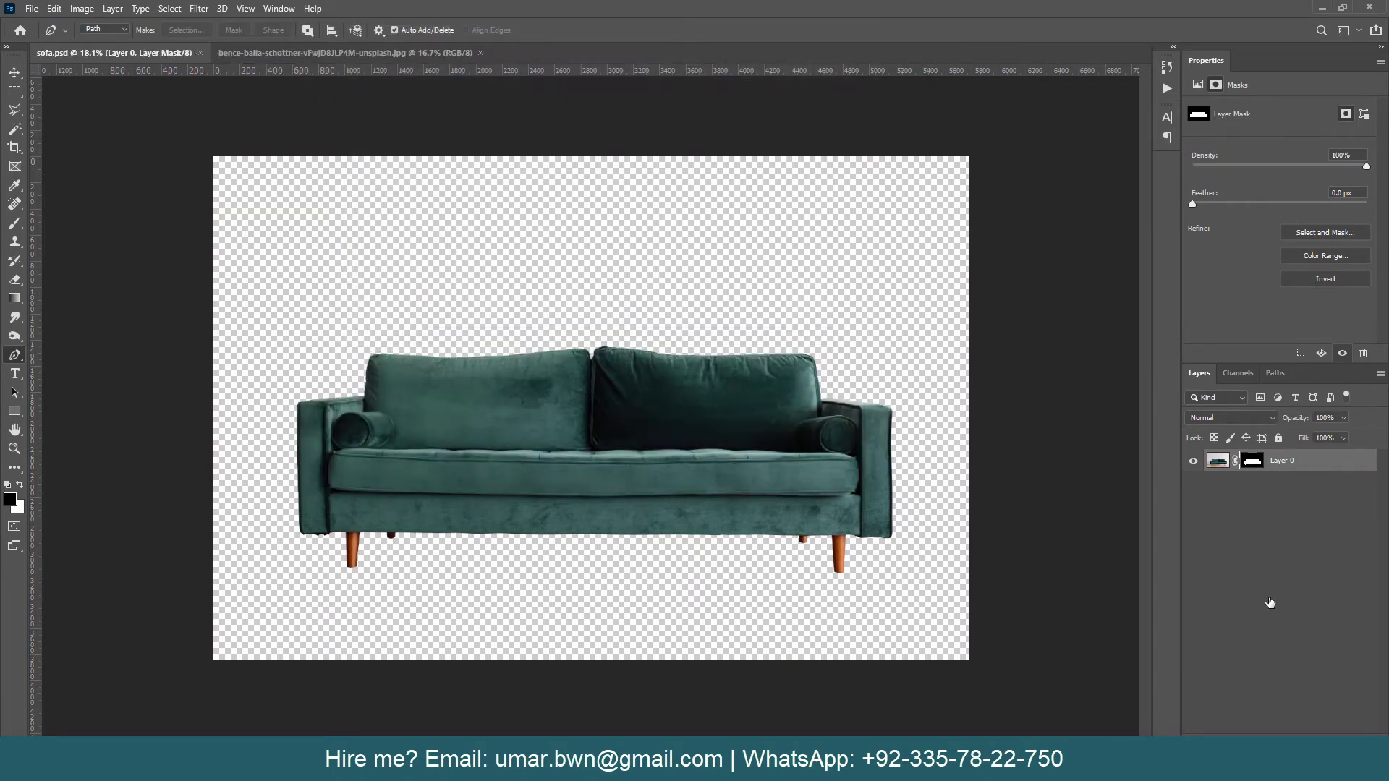
Step: Switch to the yellow-sofa room photo and unlock its Background layer
key(v)
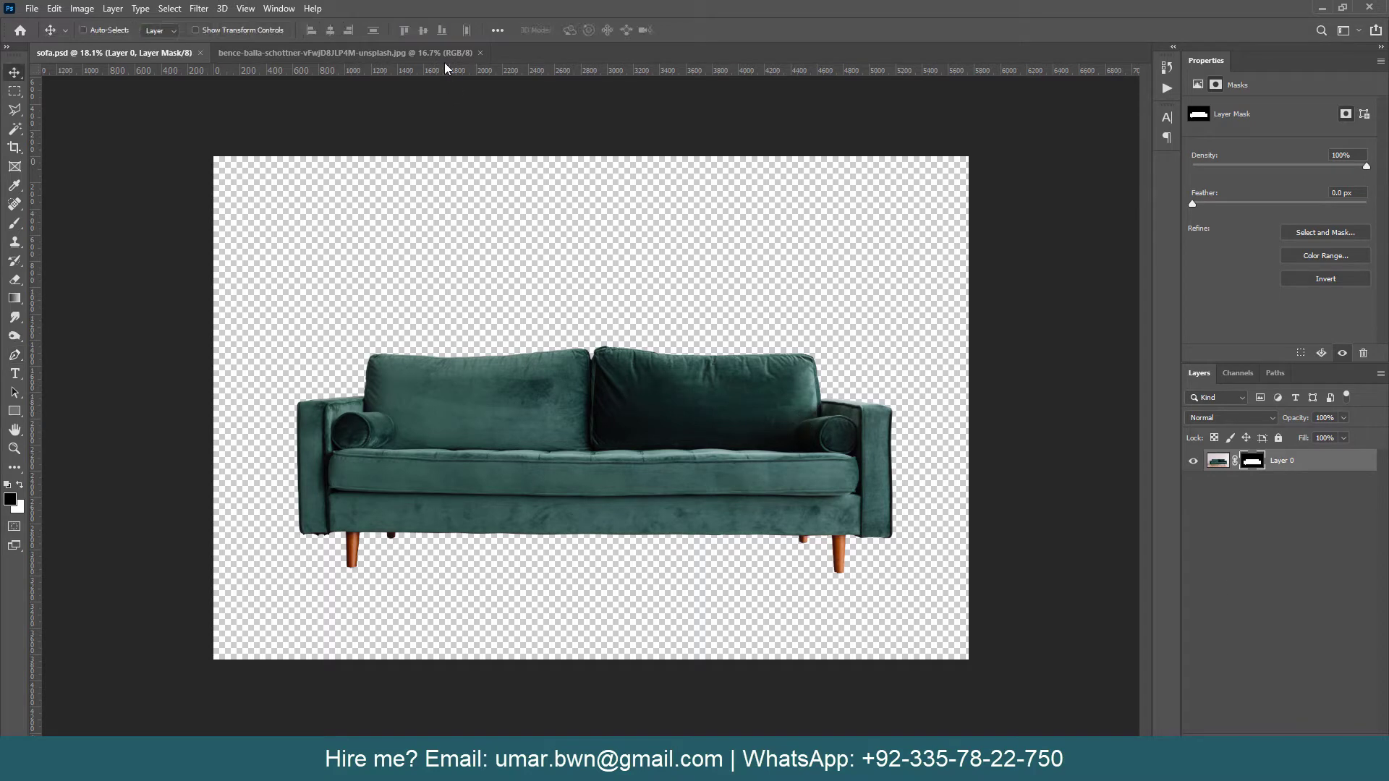
click(446, 53)
click(1364, 461)
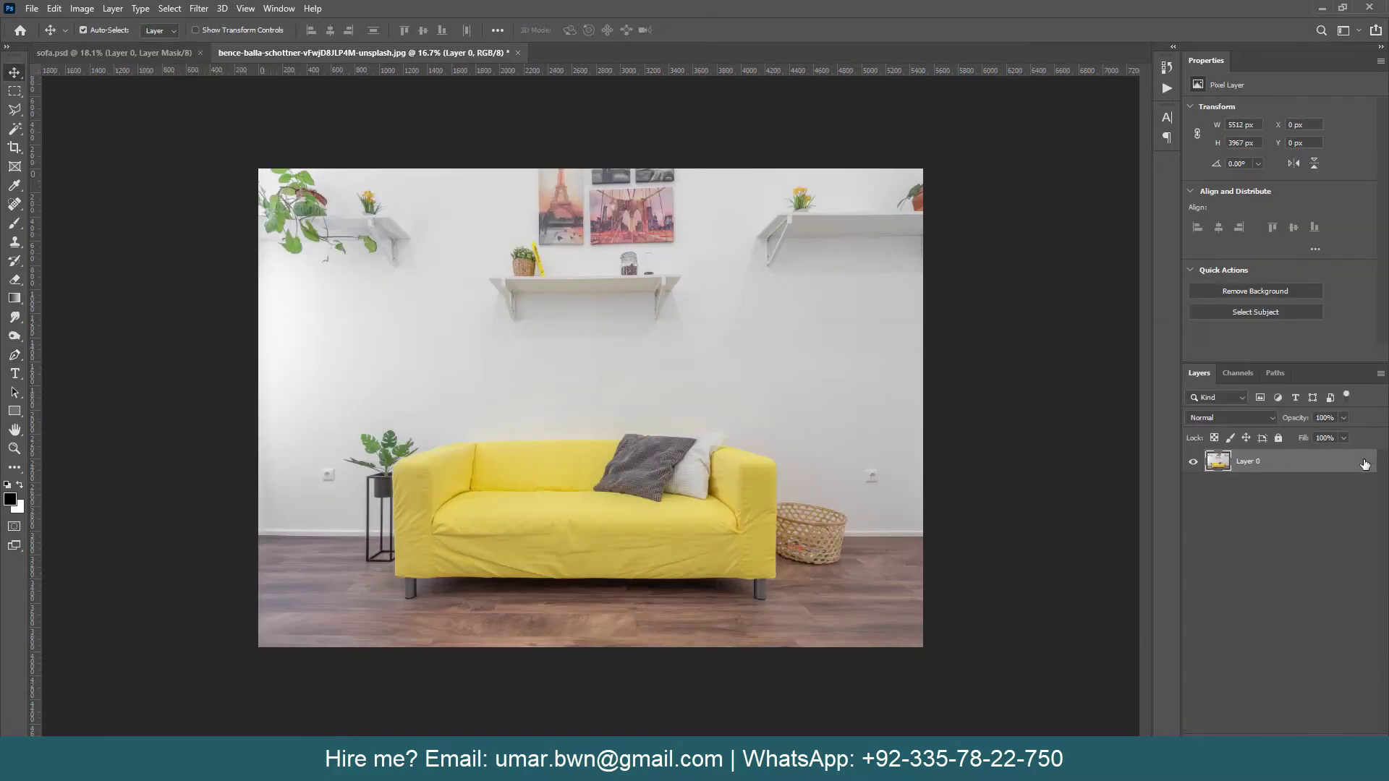
Step: Save the room photo as main.psd
key(ctrl+shift+s)
text(main)
key(Return)
Step: Bring the green sofa cut-out into main.psd, rebuild its mask, and save
click(146, 53)
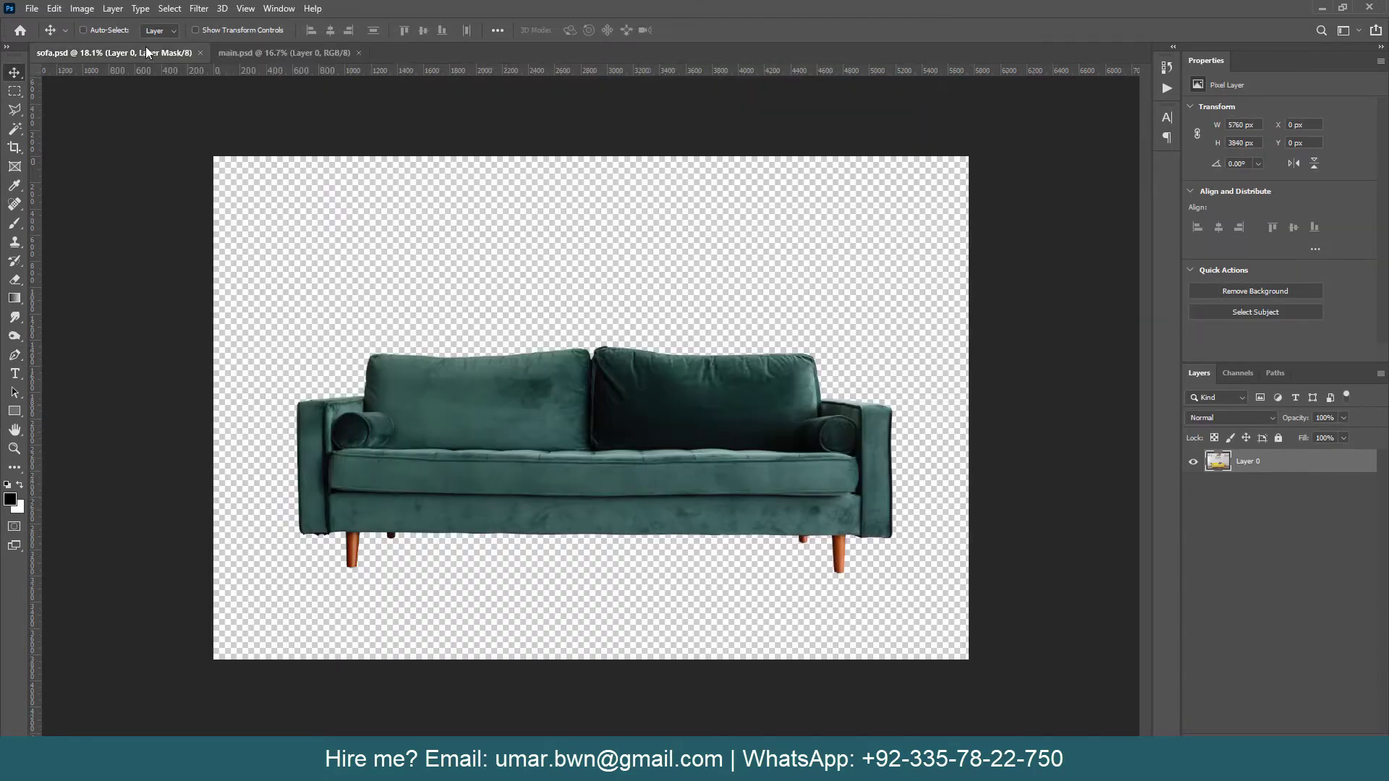
mouse_move(497, 383)
mouse_down()
mouse_move(505, 327)
mouse_move(581, 464)
mouse_up()
ctrl+click(1251, 463)
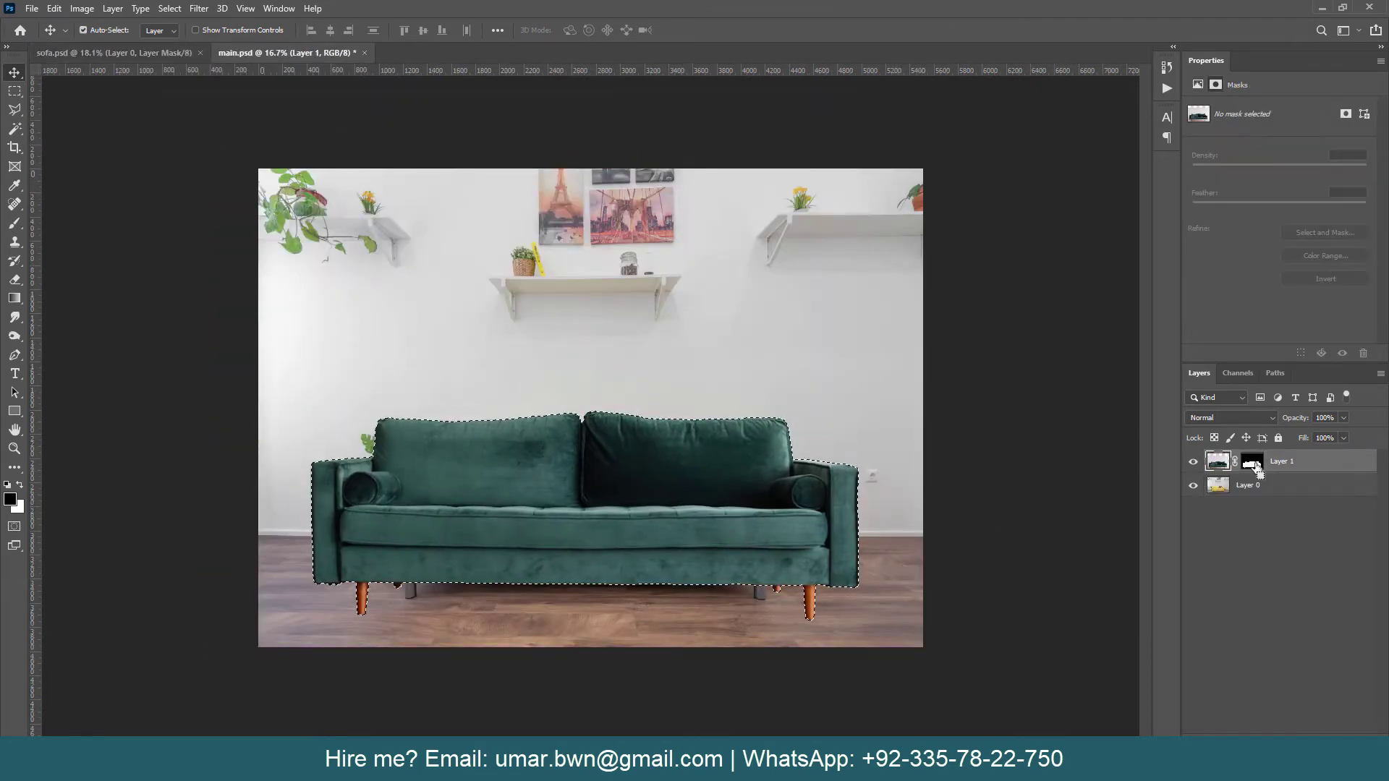
right_click(1257, 469)
click(1271, 489)
right_click(1293, 463)
key(Escape)
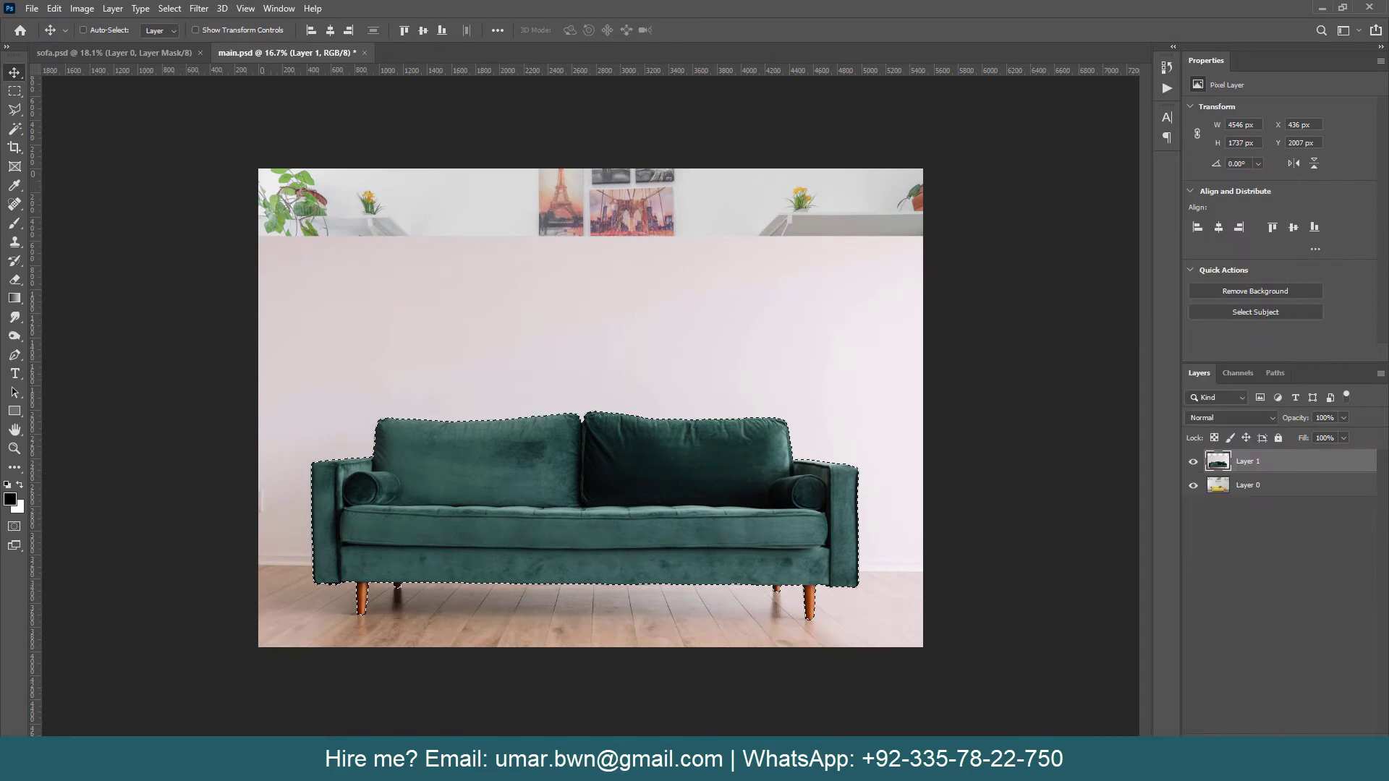
click(1287, 745)
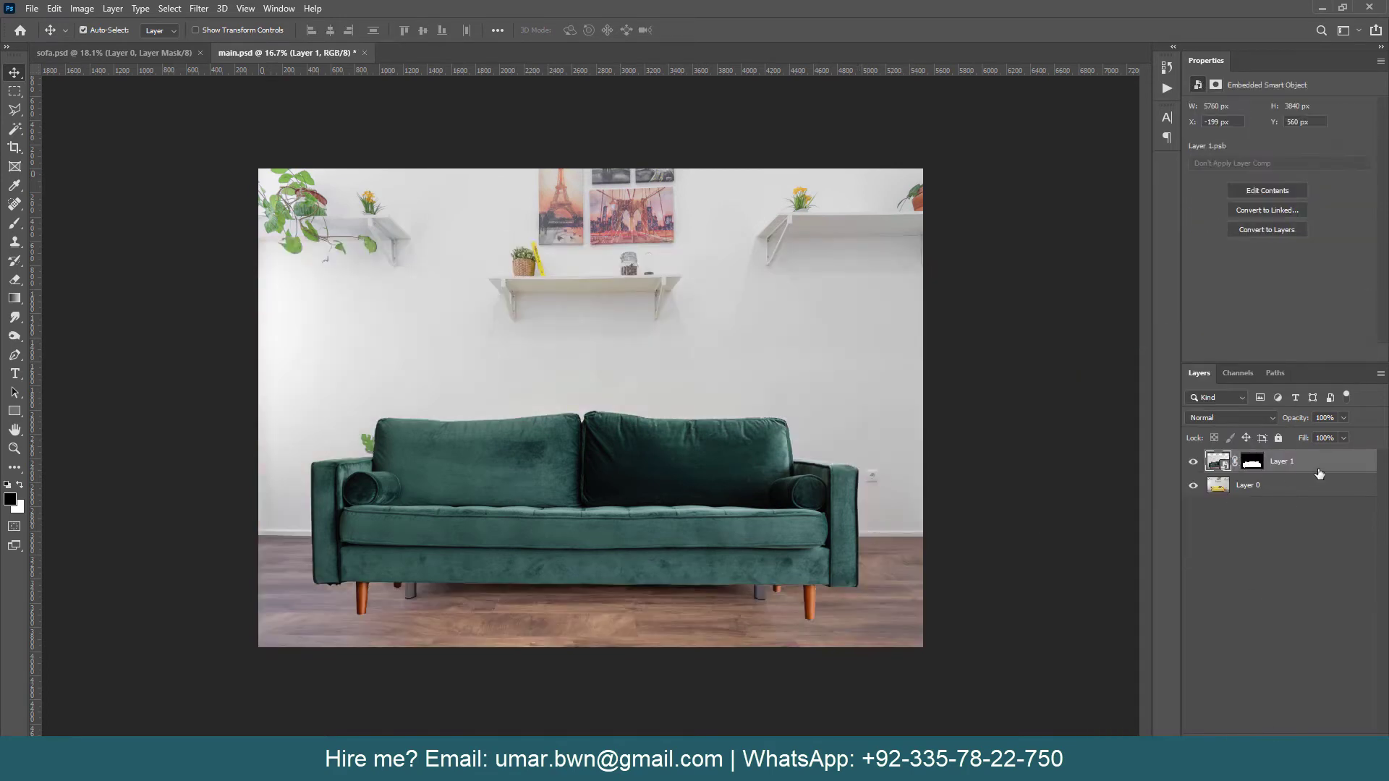
key(ctrl+s)
Step: Shrink the green sofa to about 91% and move it down over the yellow sofa
key(ctrl+t)
mouse_move(926, 235)
mouse_down()
mouse_move(905, 275)
mouse_move(861, 283)
mouse_up()
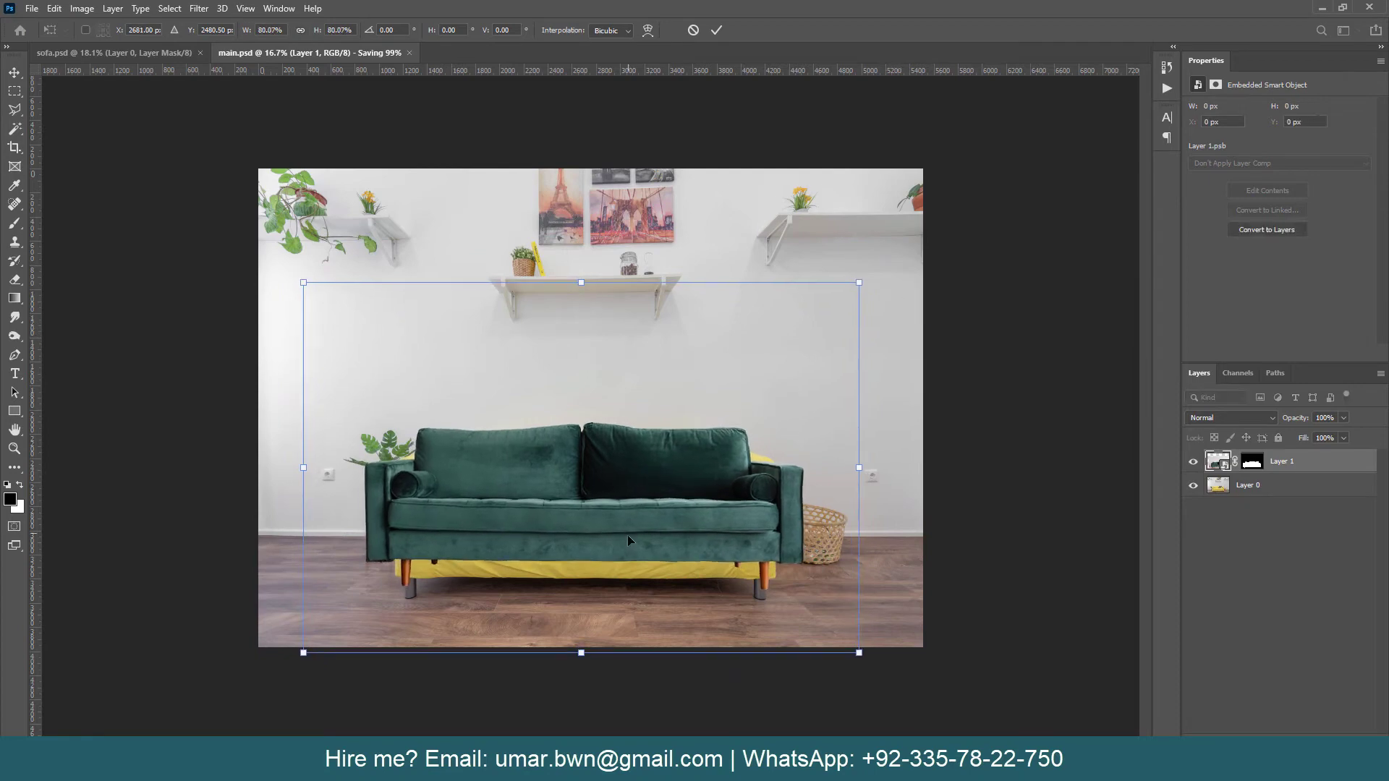
drag(628, 540, 641, 549)
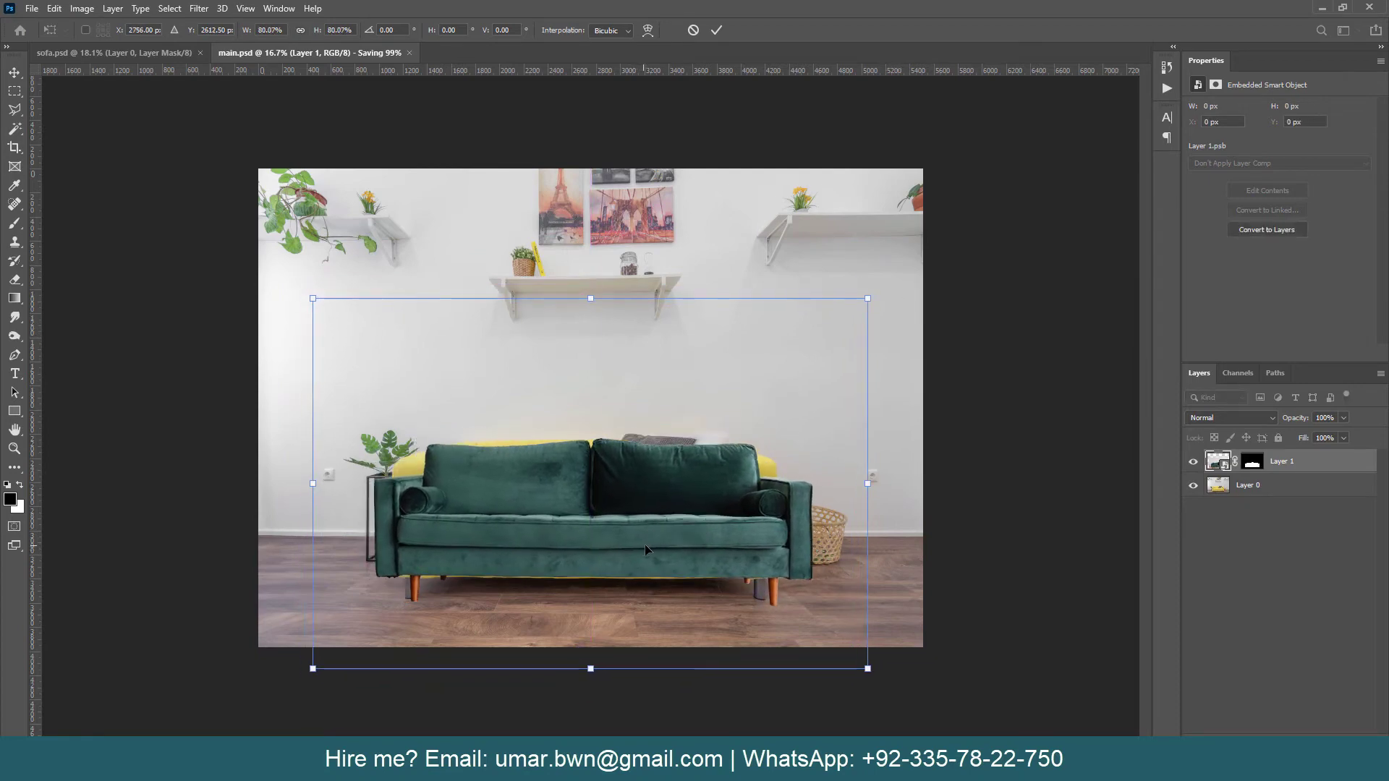
key(Left)
key(Left)
key(Left)
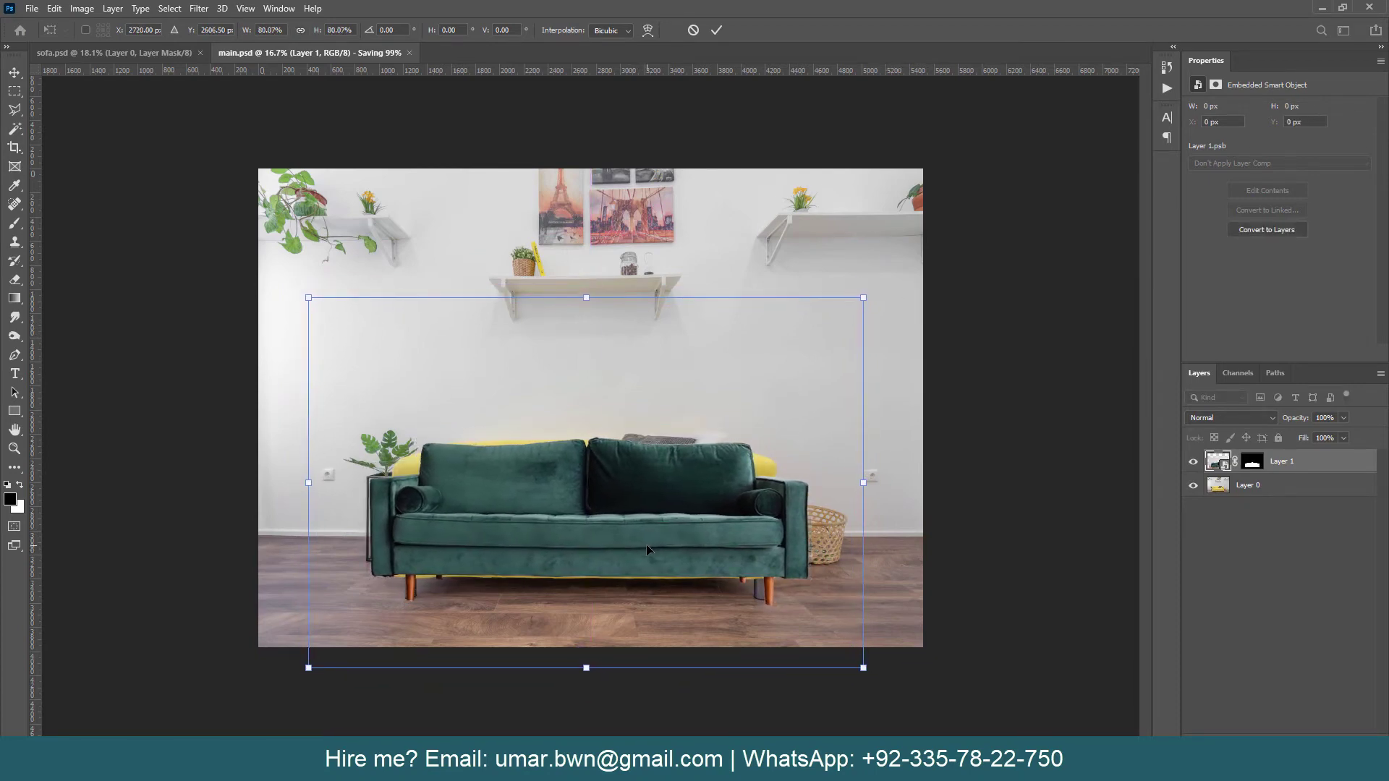
scroll(645, 543, up, 2)
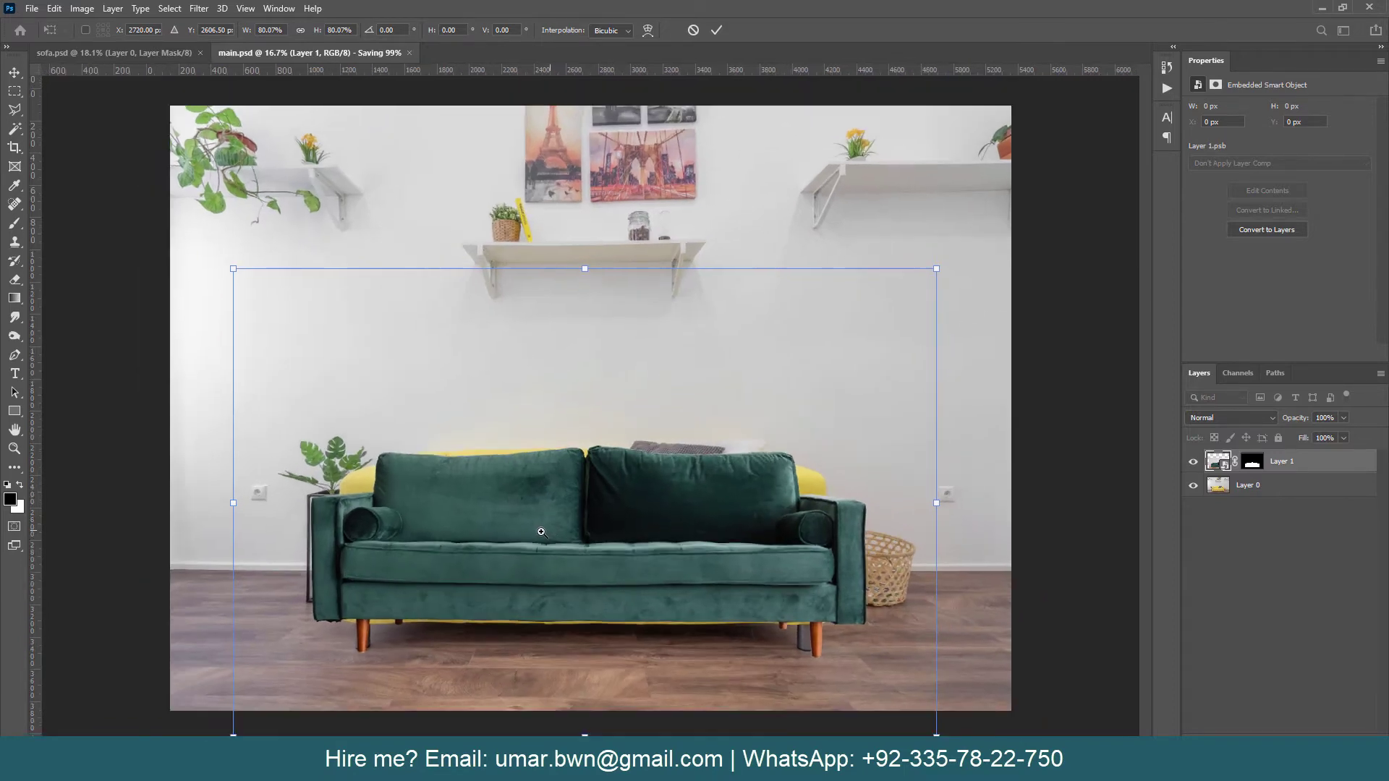
scroll(723, 586, down, 1)
Step: Fine-tune the green sofa to about 77% scale, nudge it into place, and commit
drag(885, 690, 875, 688)
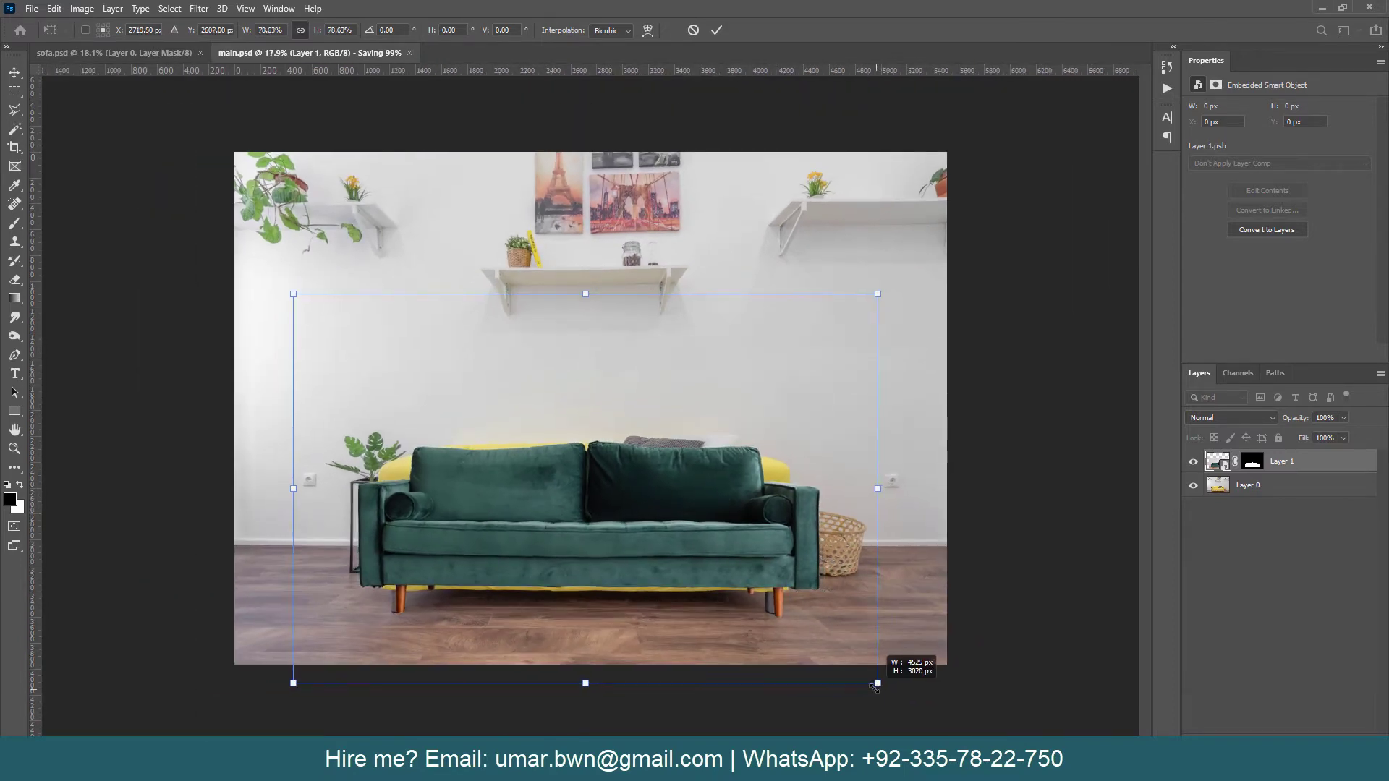
key(Down)
key(Down)
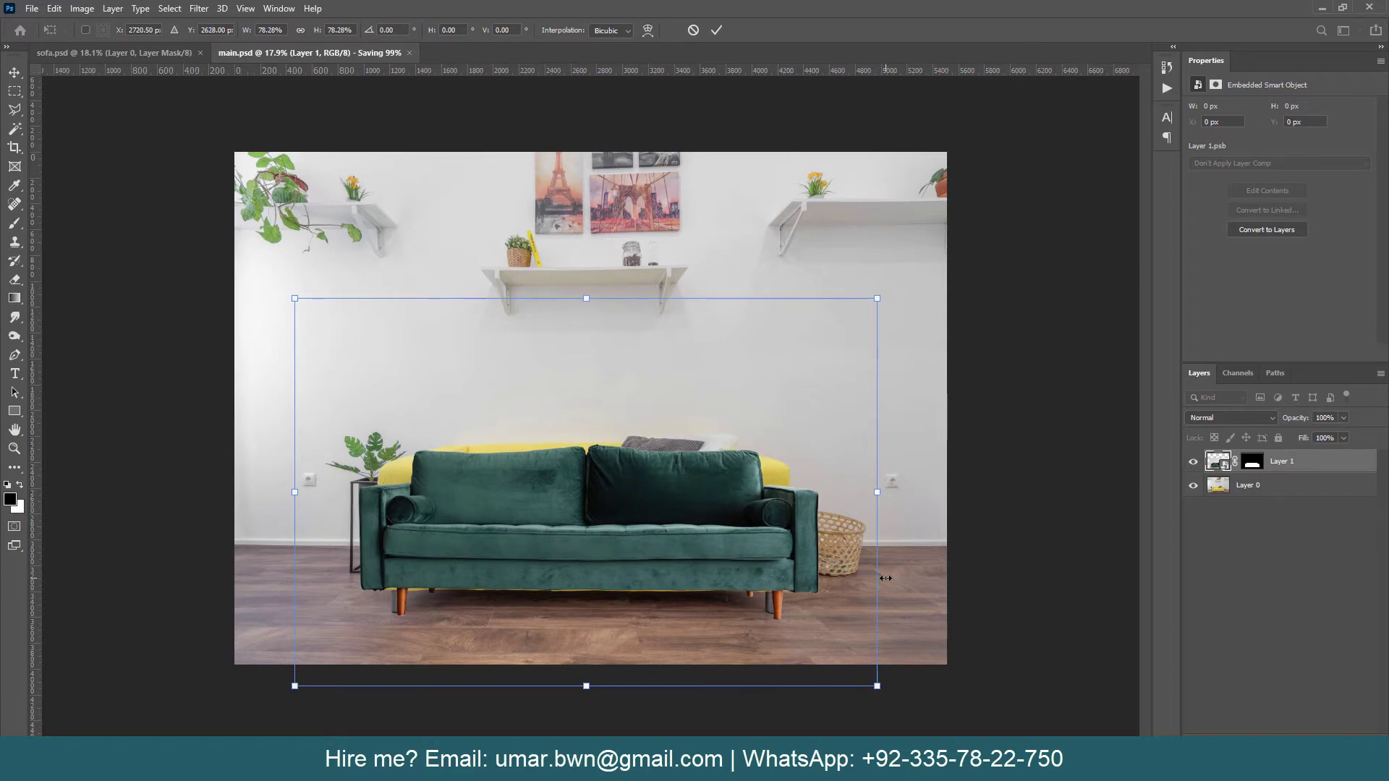
key(Down)
key(Left)
key(Left)
key(Left)
key(Left)
key(Left)
key(Left)
key(Down)
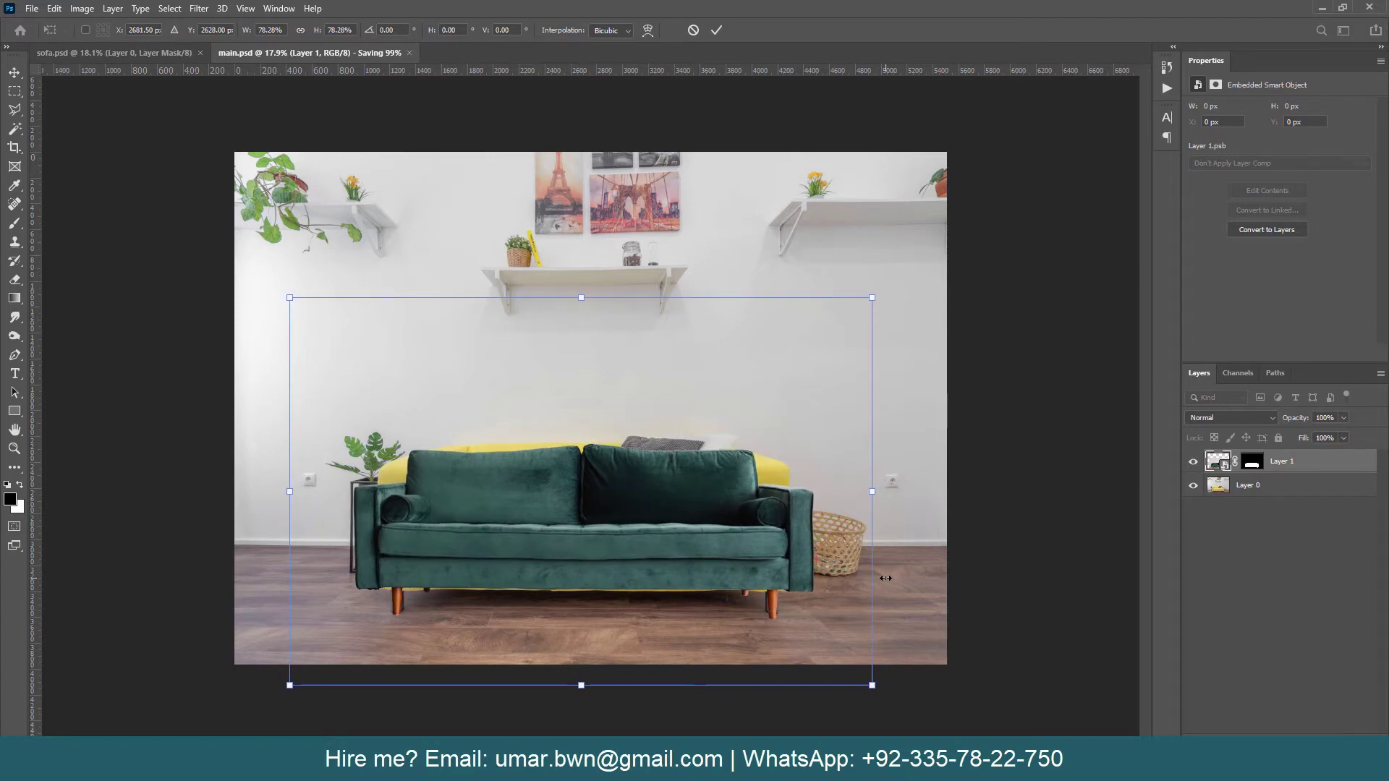
drag(872, 686, 866, 681)
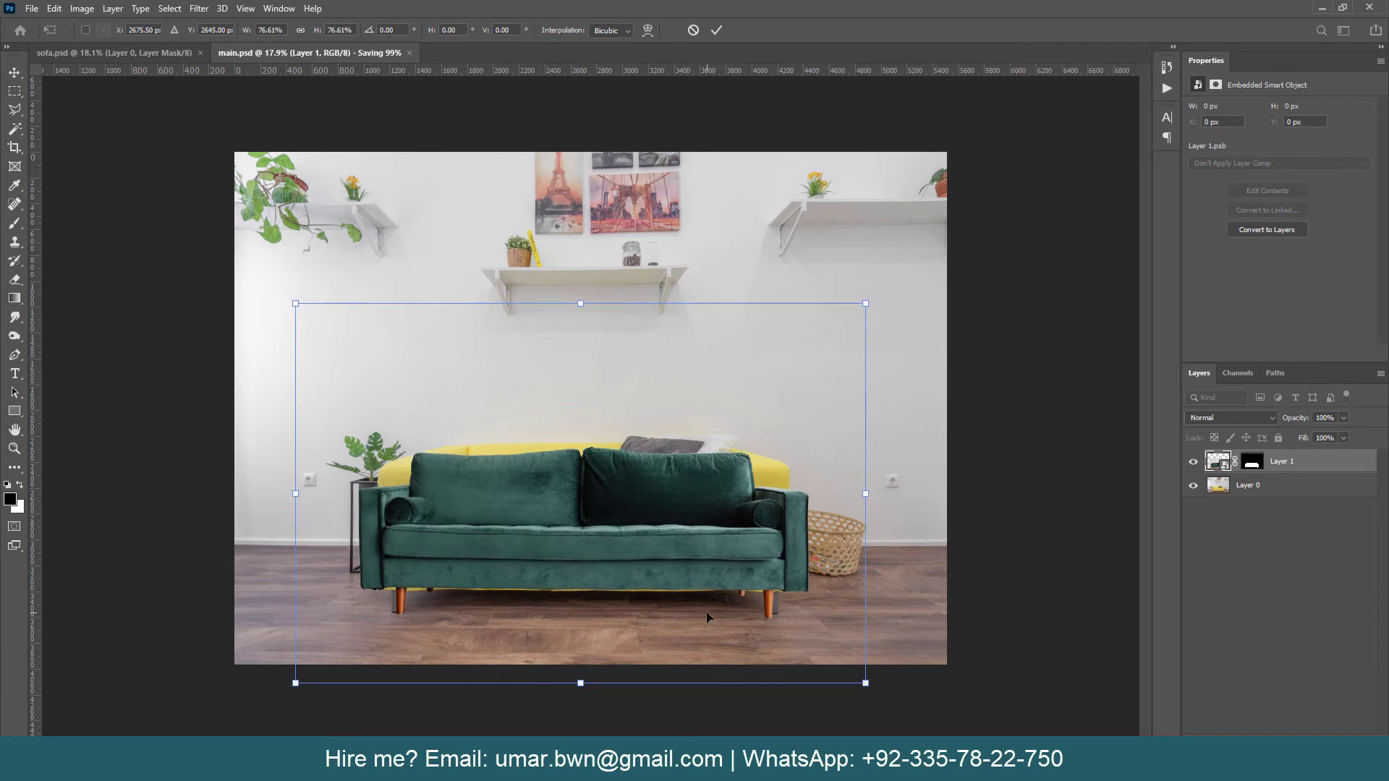
key(Down)
key(Right)
key(Return)
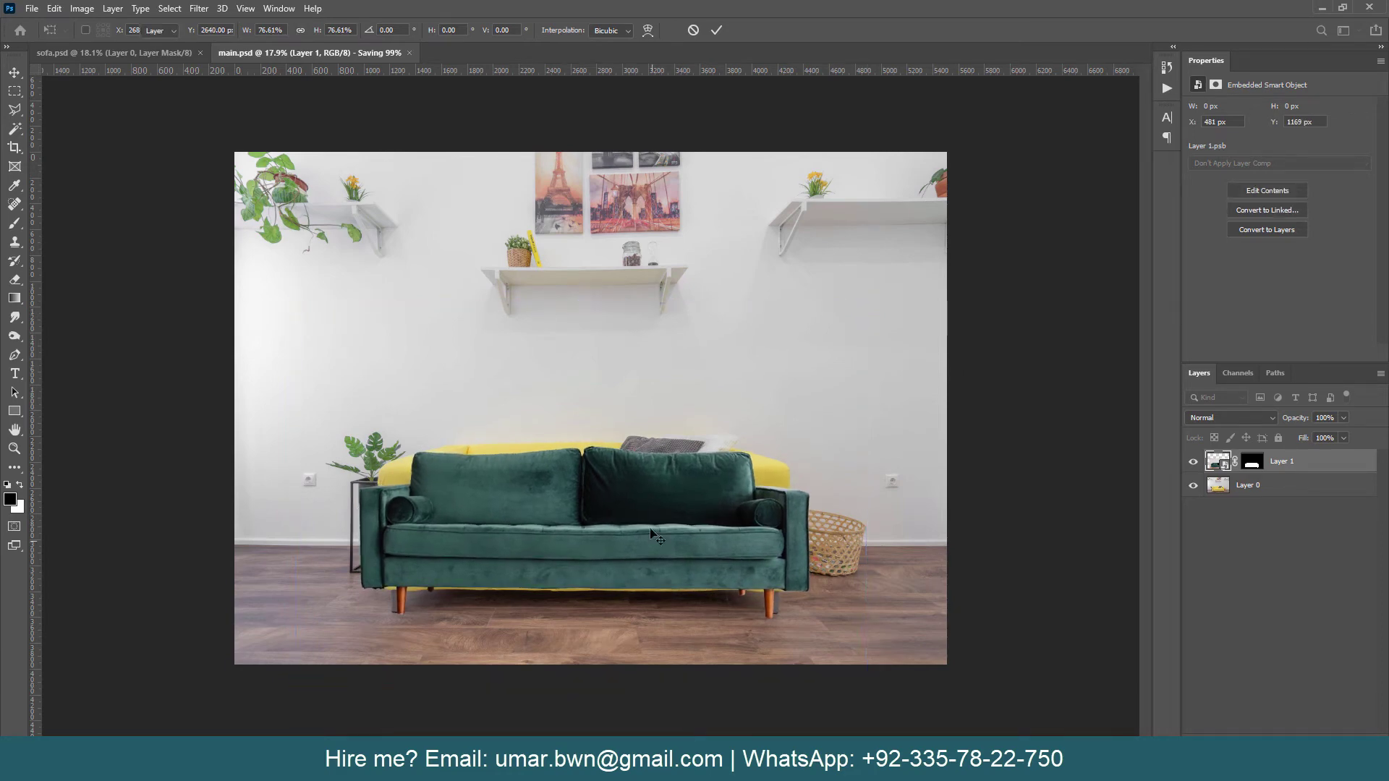
Step: Add a new empty layer named 'mask'
scroll(427, 484, up, 5)
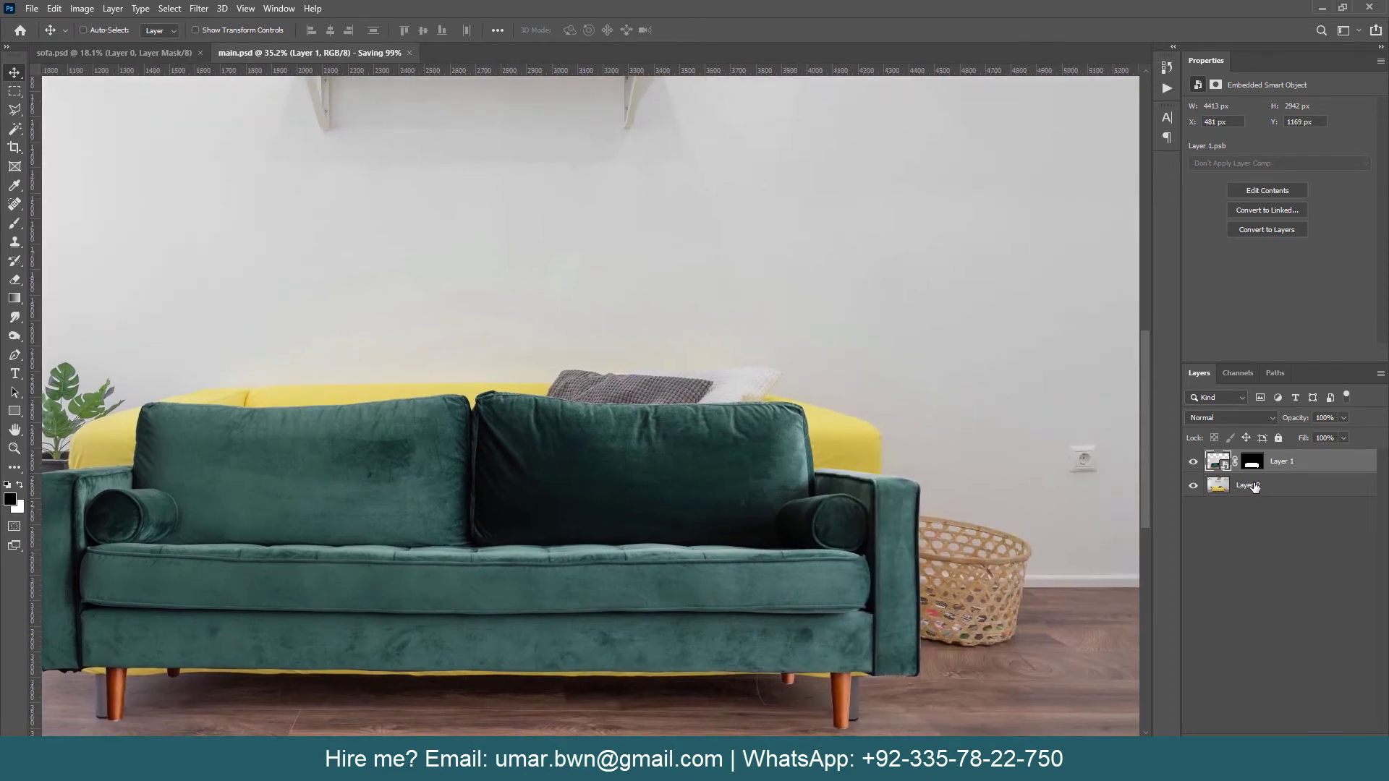
key(ctrl+shift+alt+n)
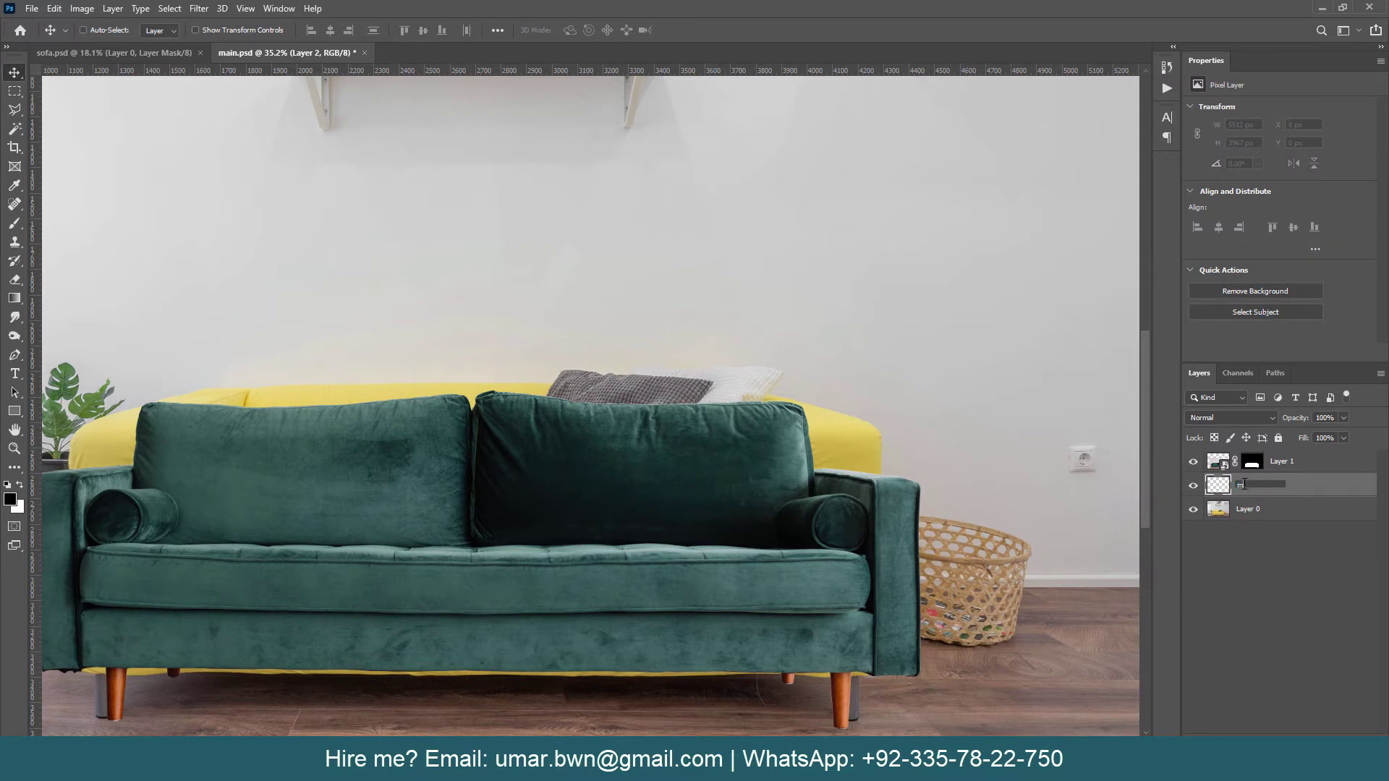
text(ask)
key(Return)
Step: Clone-stamp clean wall over the yellow sofa back
scroll(951, 427, up, 2)
key(s)
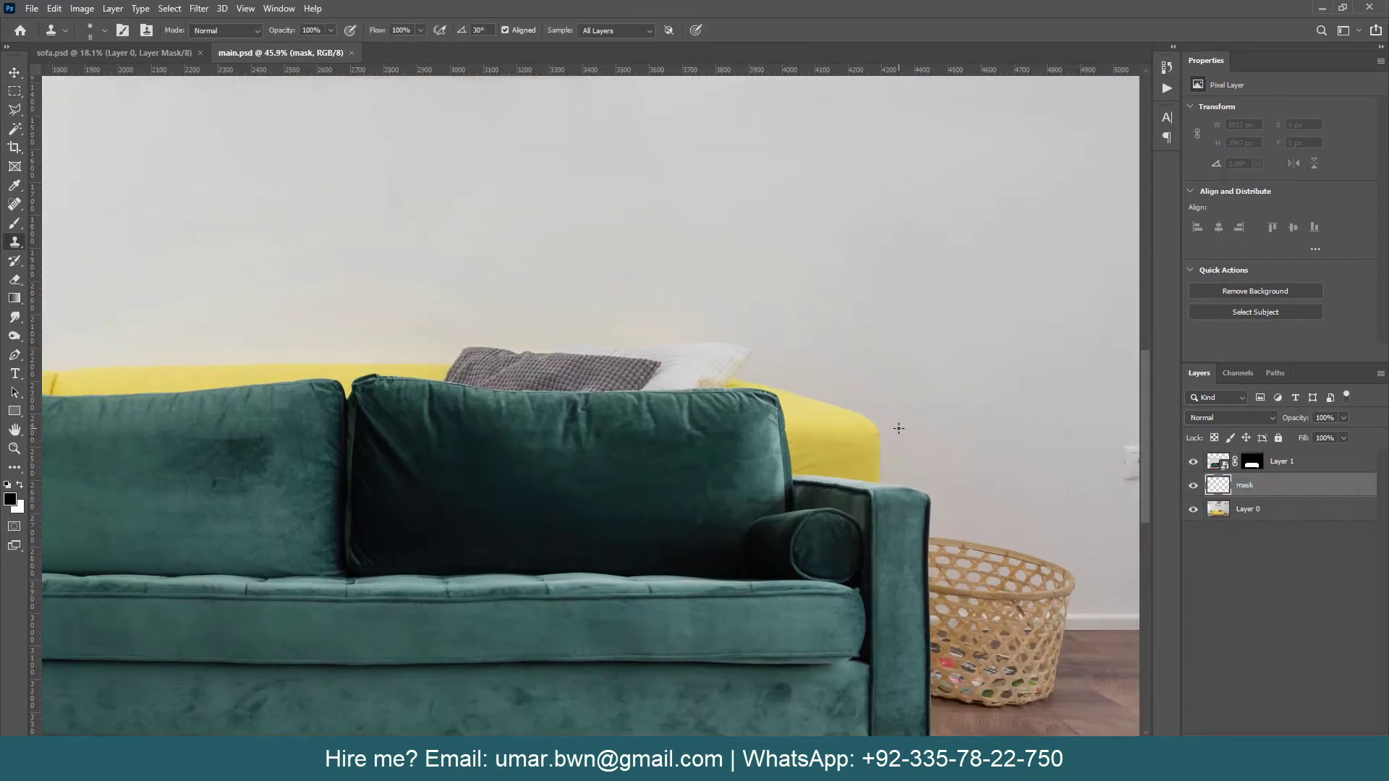
right_click(898, 428)
click(930, 356)
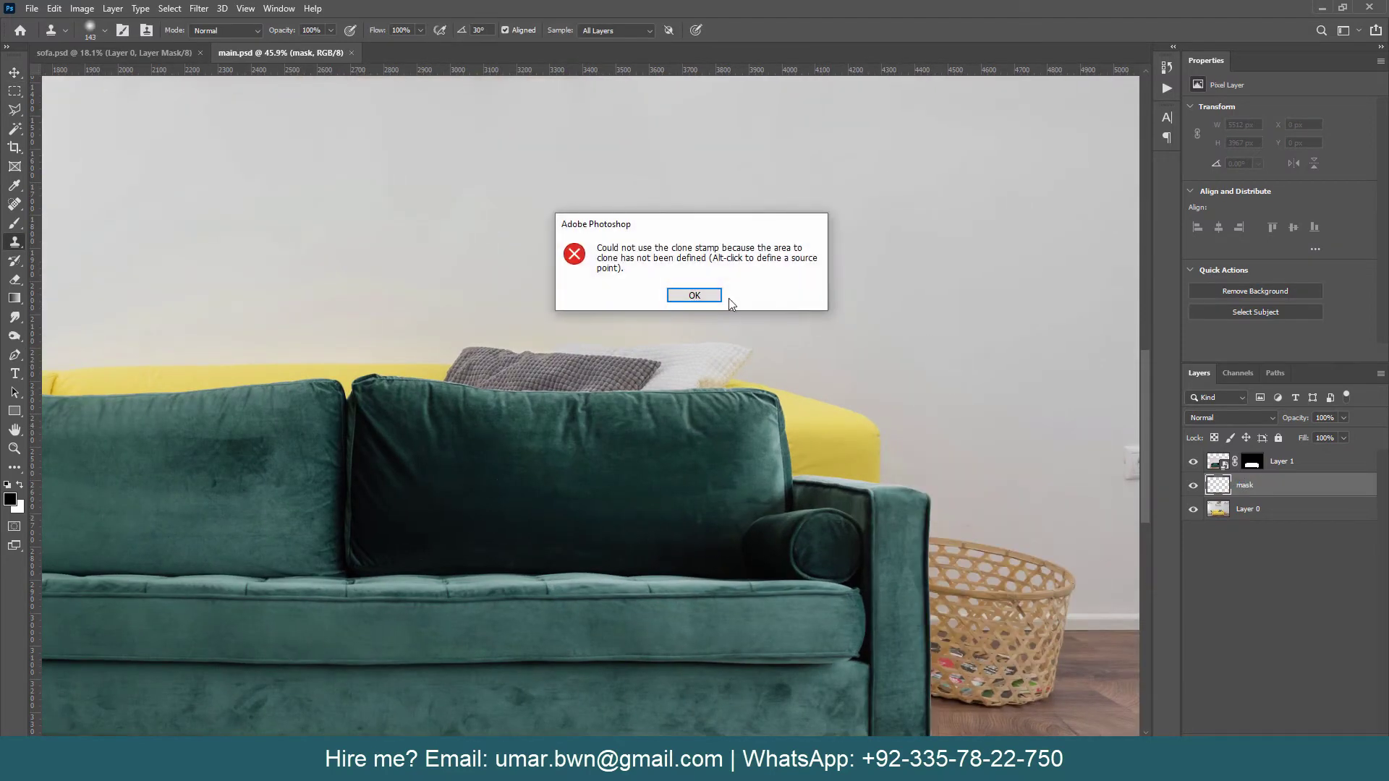
key(Return)
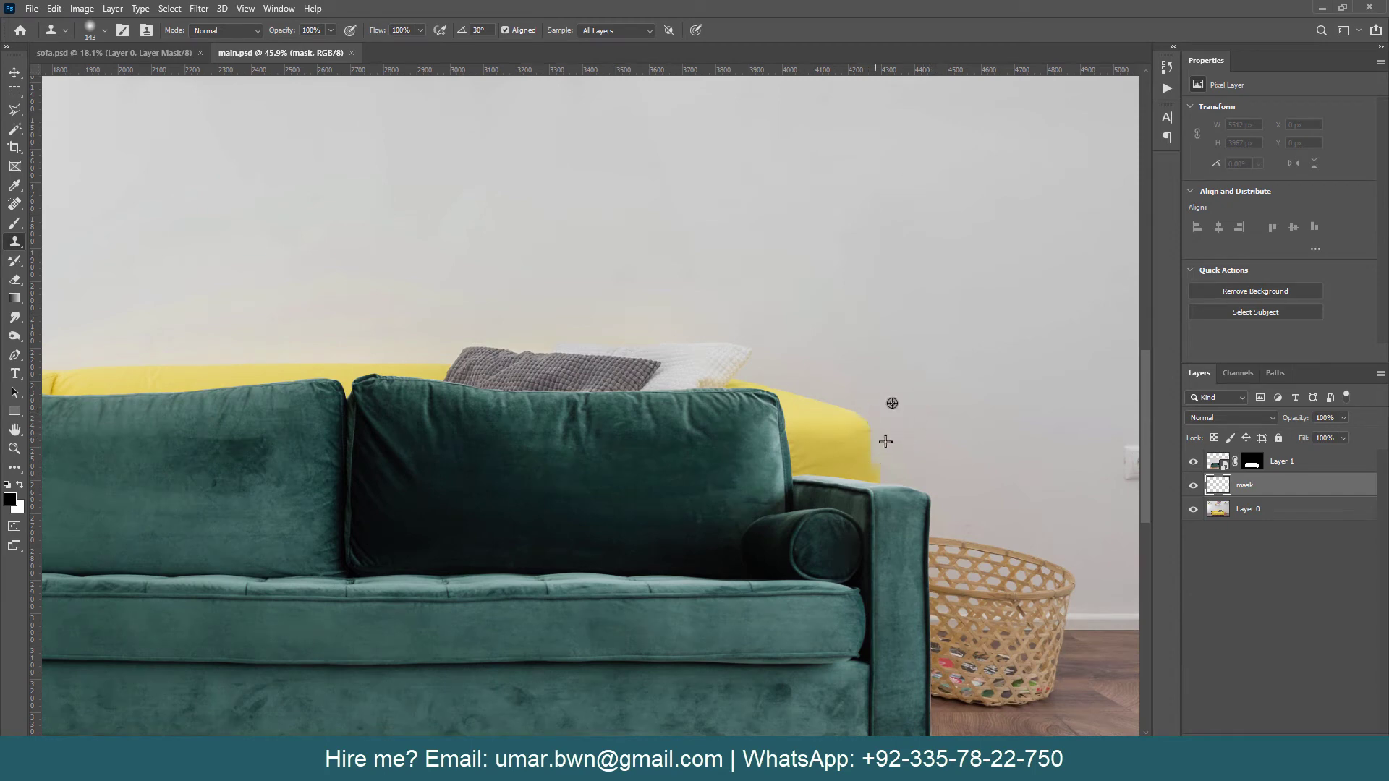
alt+click(892, 397)
mouse_move(875, 459)
mouse_down()
mouse_move(853, 406)
mouse_move(846, 463)
mouse_move(805, 400)
mouse_move(862, 403)
mouse_move(861, 434)
mouse_move(879, 441)
mouse_up()
Step: Cover the grey and white pillow tops with cloned wall, dismissing a browser popup
alt+click(758, 323)
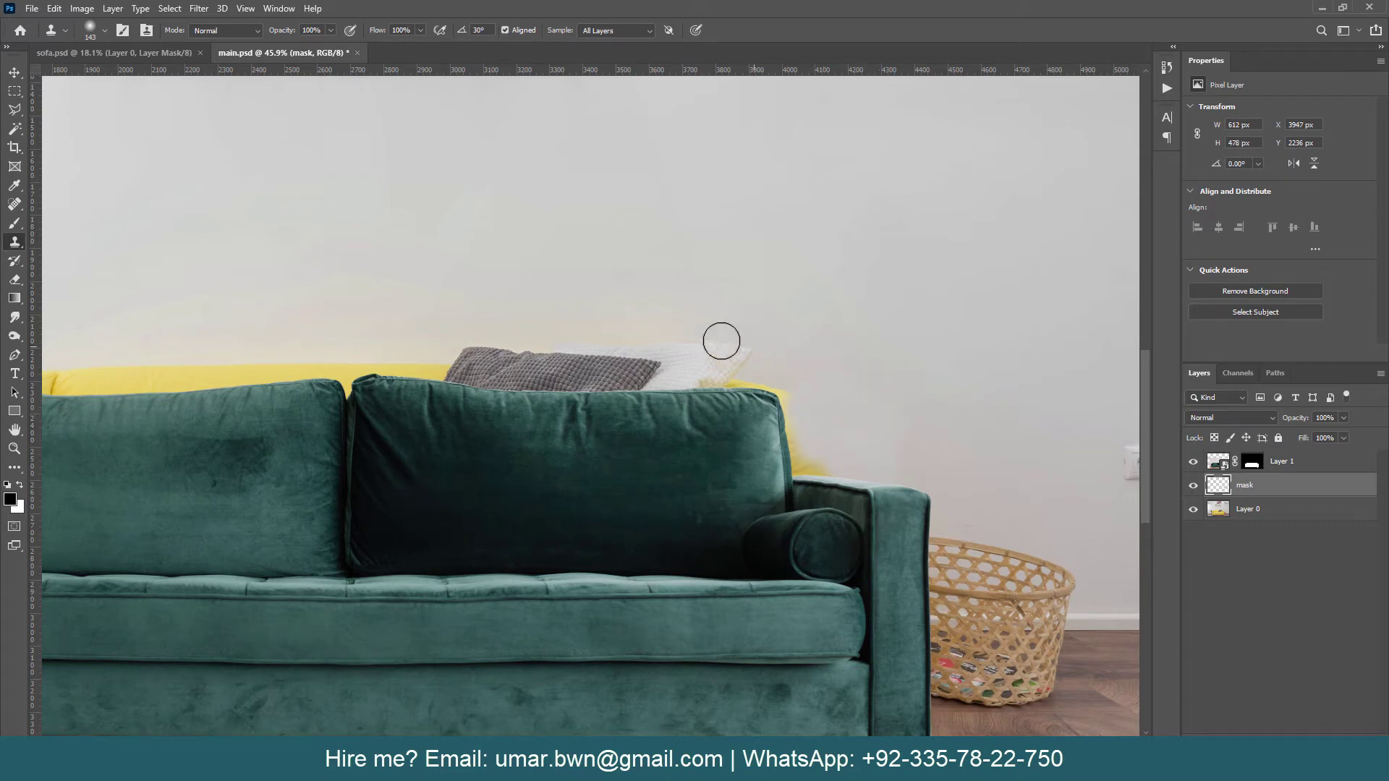
mouse_move(719, 338)
mouse_down()
mouse_move(542, 332)
mouse_move(716, 362)
mouse_up()
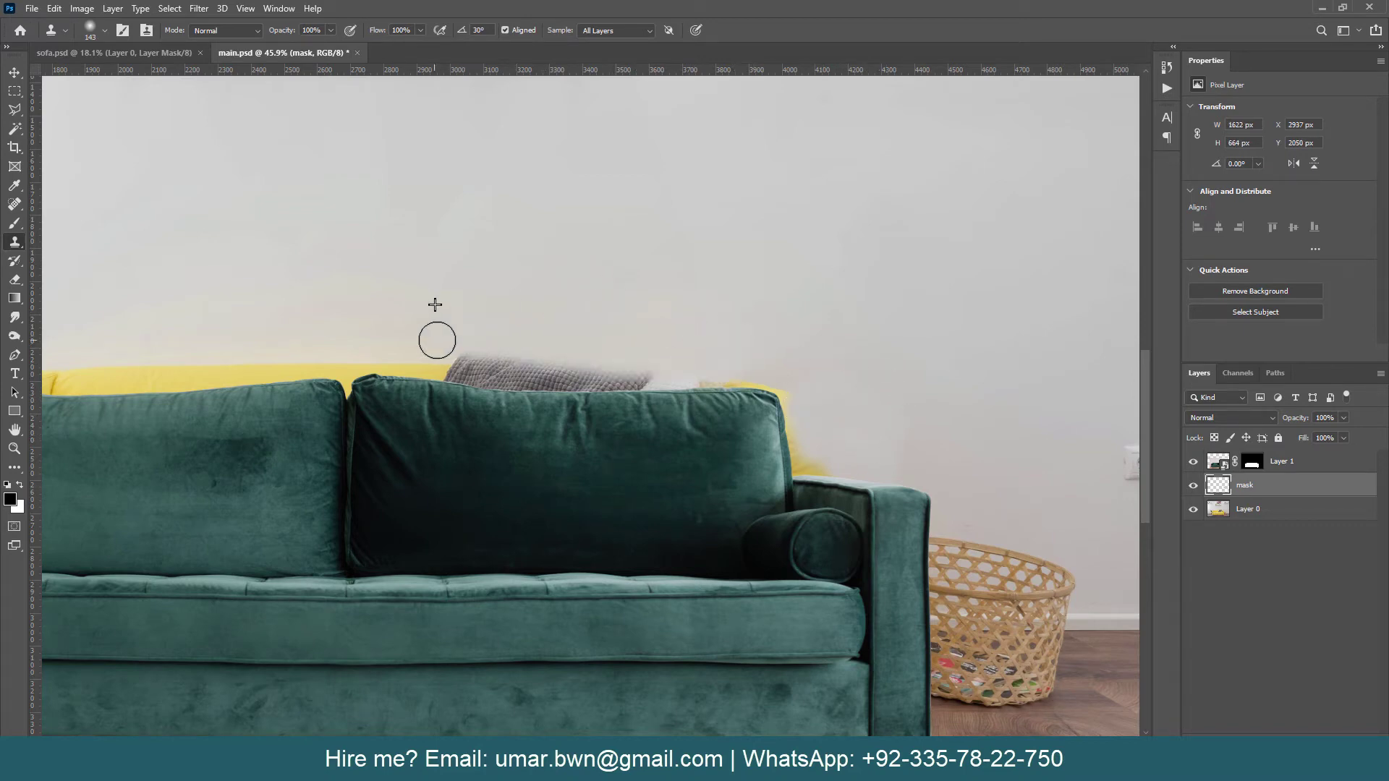
drag(437, 335, 651, 366)
drag(784, 381, 744, 391)
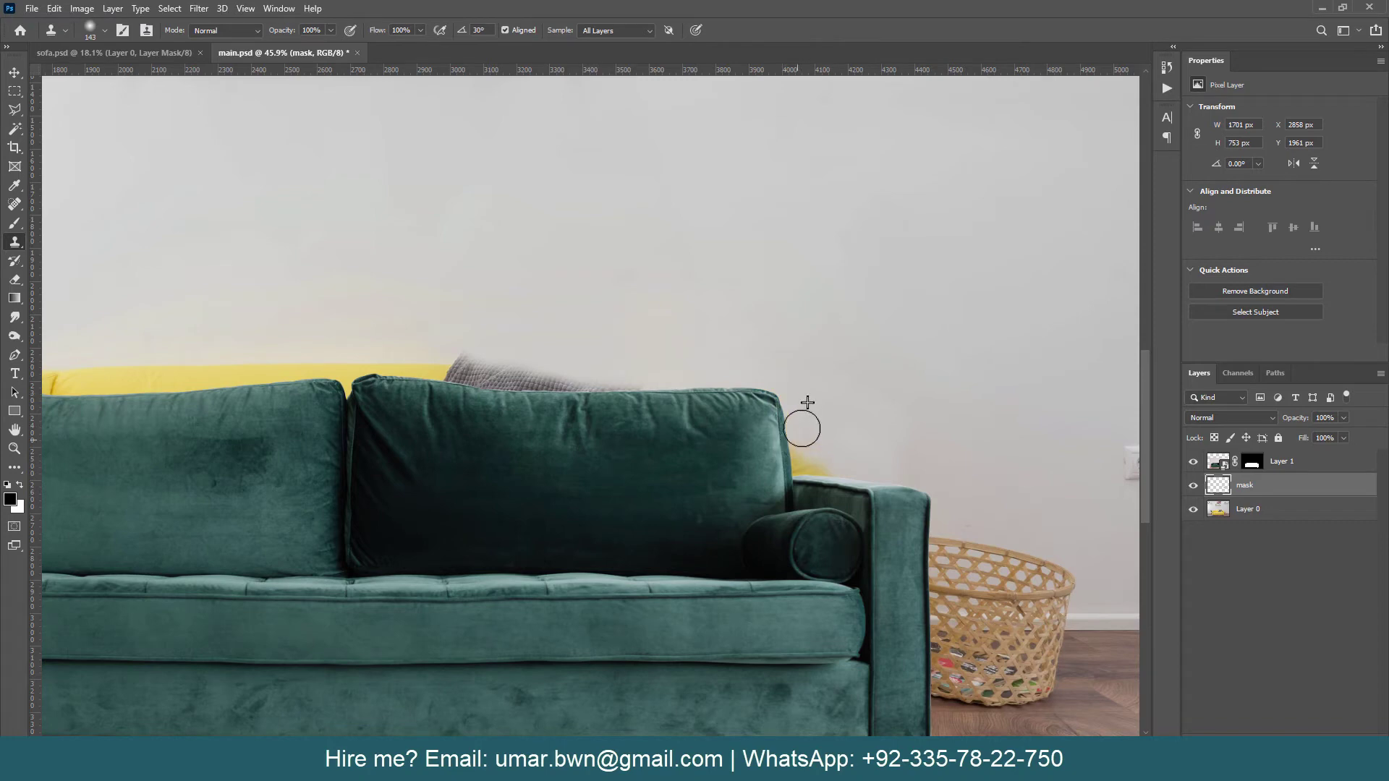
scroll(812, 451, down, 1)
scroll(812, 452, up, 1)
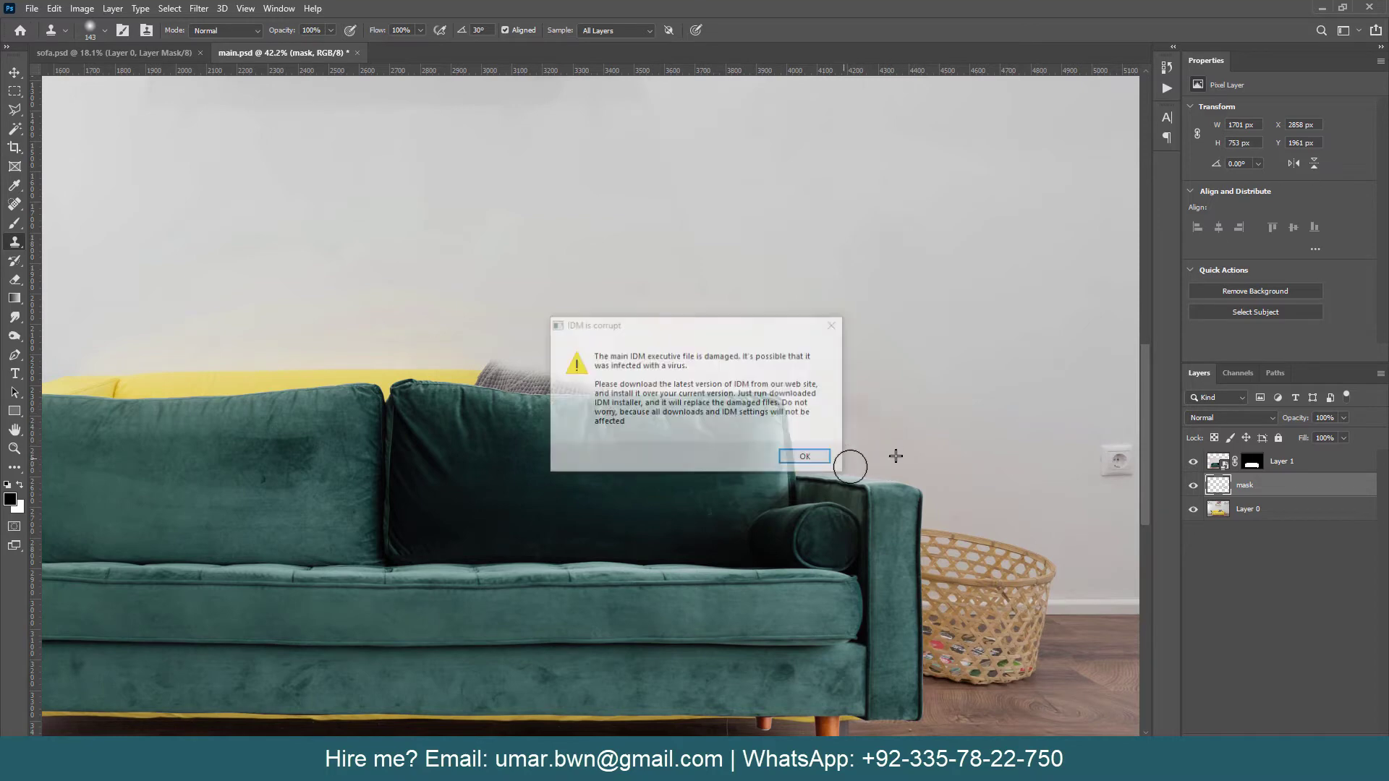
click(806, 456)
click(1372, 11)
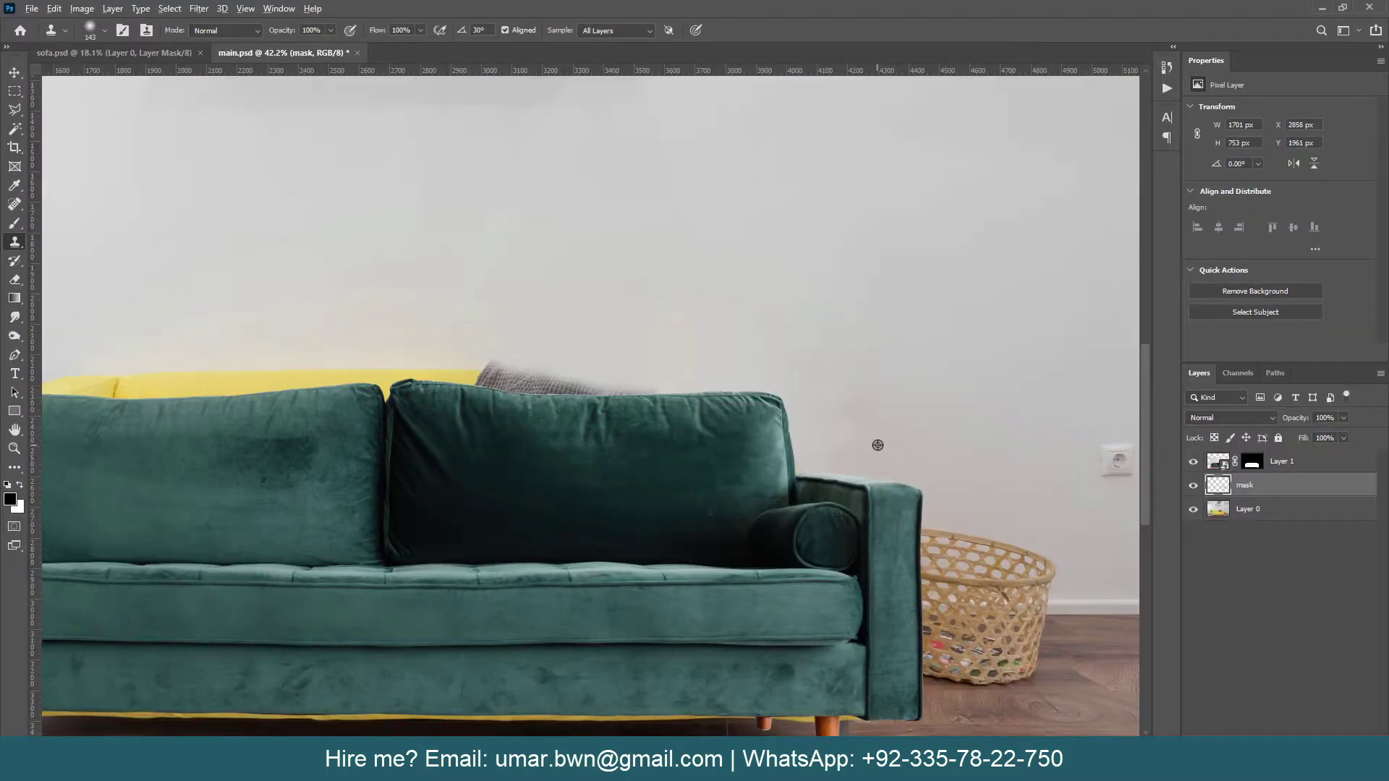
Step: Clone wall over the remaining yellow behind the cushions and save main.psd
alt+click(878, 445)
drag(841, 440, 835, 426)
drag(648, 381, 826, 442)
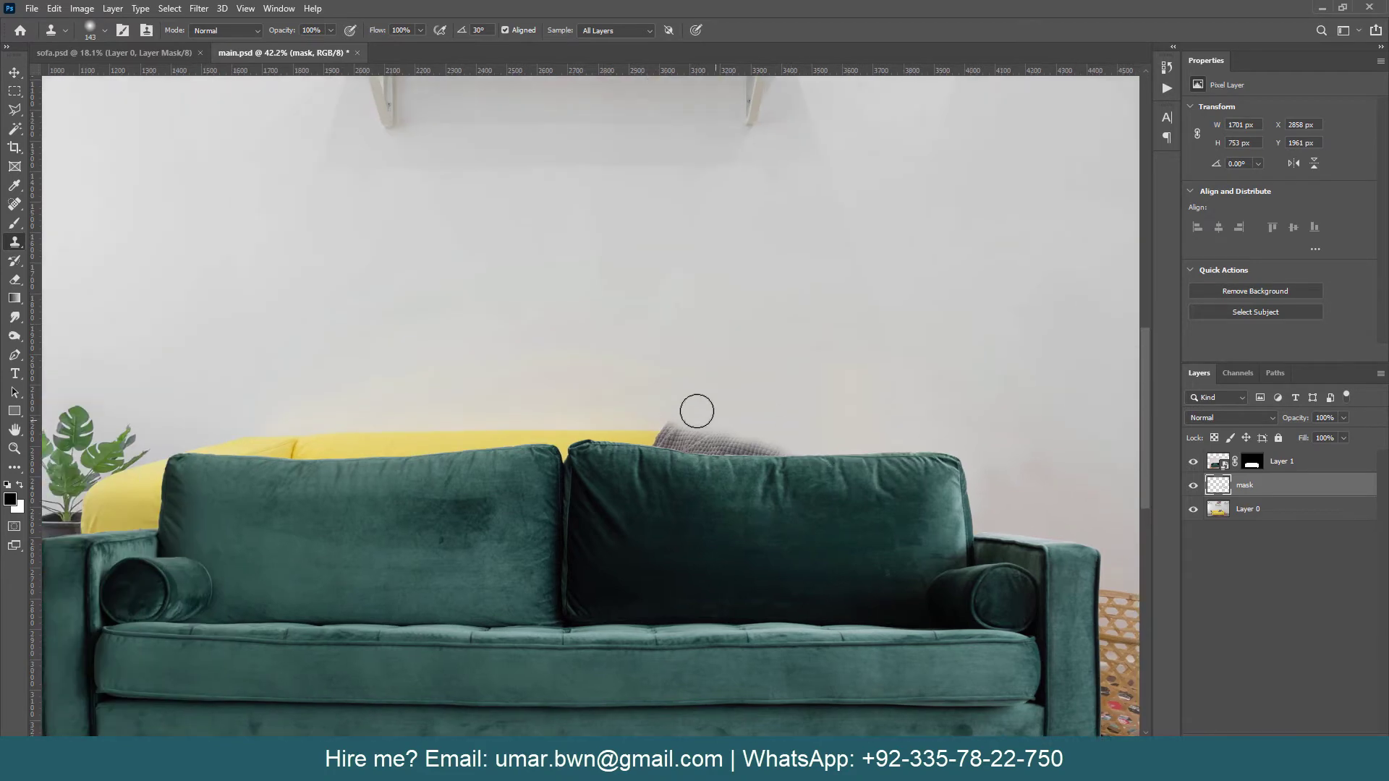
mouse_move(695, 409)
mouse_down()
mouse_move(642, 416)
mouse_move(730, 437)
mouse_move(623, 415)
mouse_move(543, 436)
mouse_move(448, 424)
mouse_up()
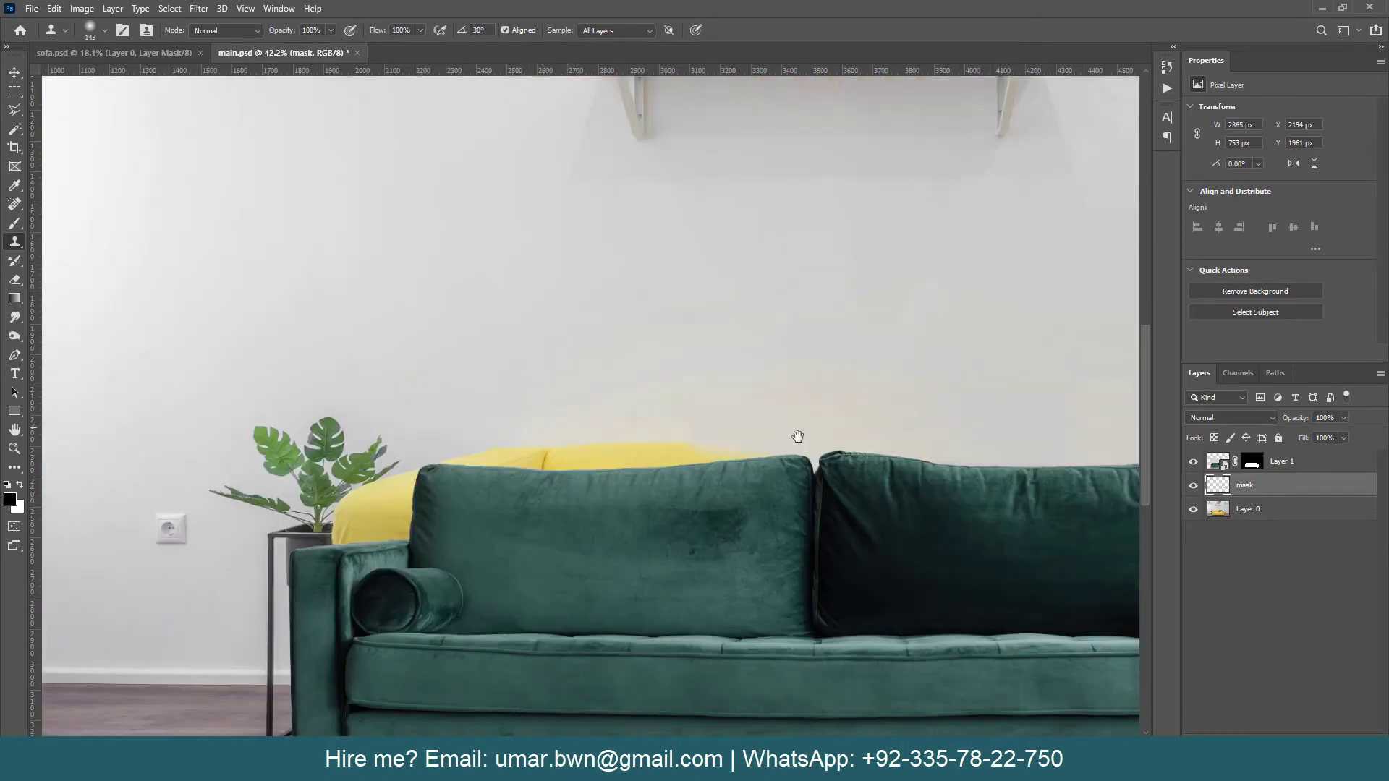
drag(568, 439, 796, 436)
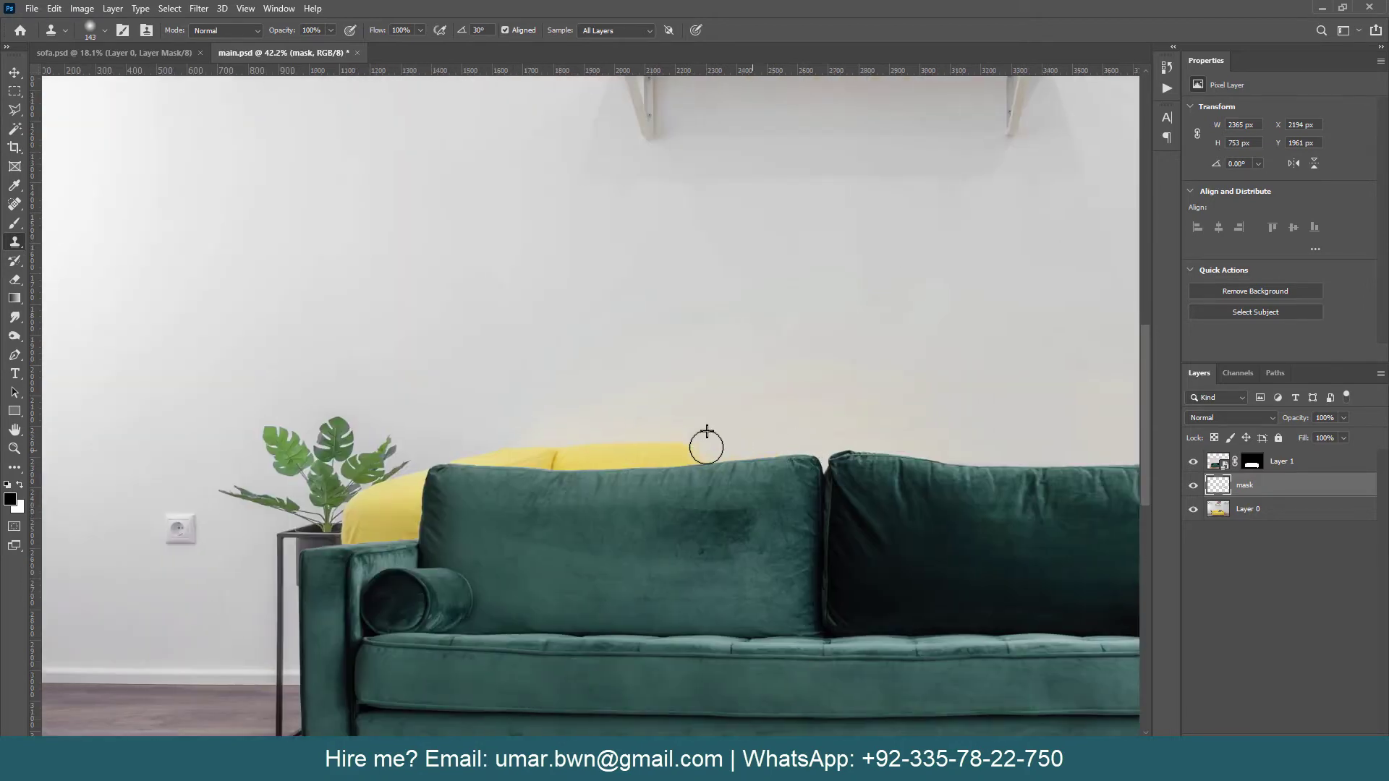
mouse_move(700, 443)
mouse_down()
mouse_move(578, 441)
mouse_move(722, 363)
mouse_move(703, 367)
mouse_move(740, 380)
mouse_move(688, 378)
mouse_move(700, 397)
mouse_move(620, 382)
mouse_move(635, 361)
mouse_move(630, 381)
mouse_move(611, 371)
mouse_up()
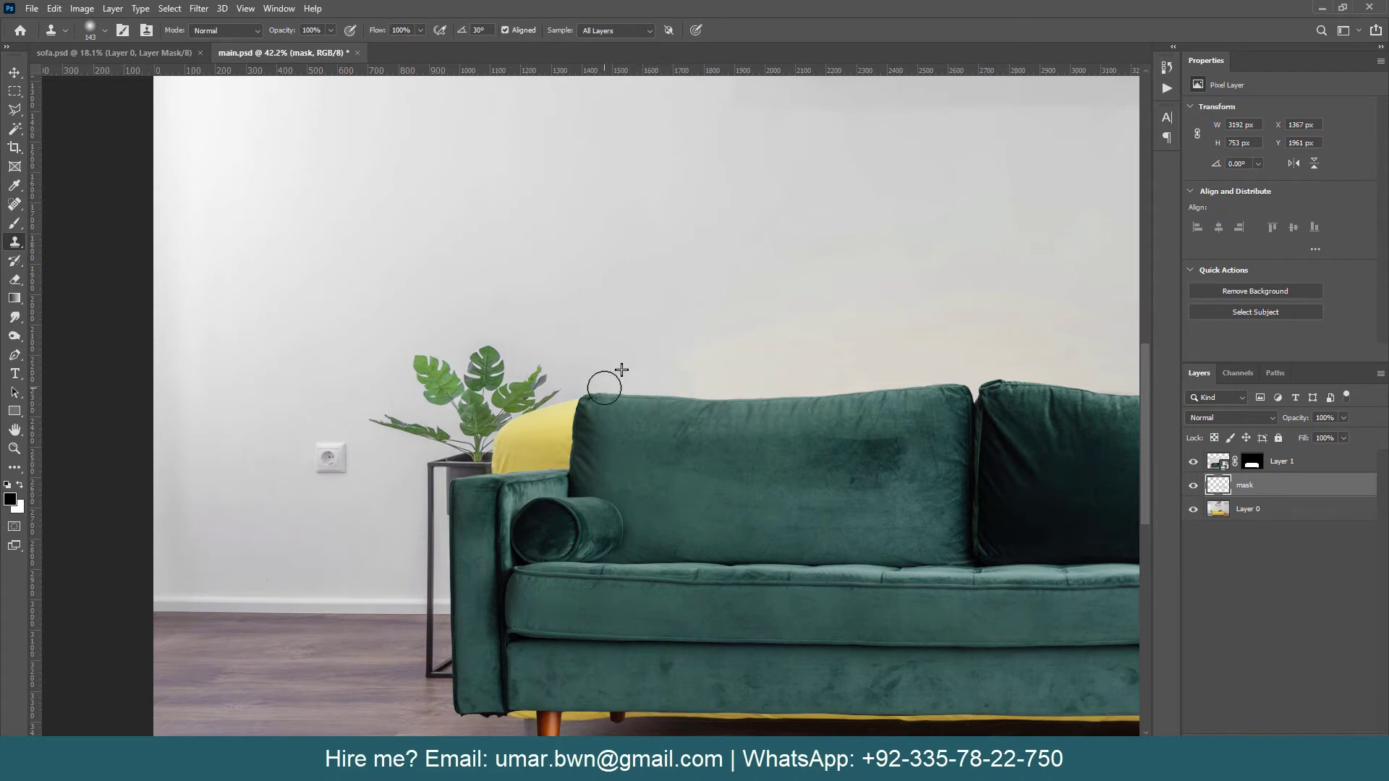
key(ctrl+s)
scroll(332, 343, down, 2)
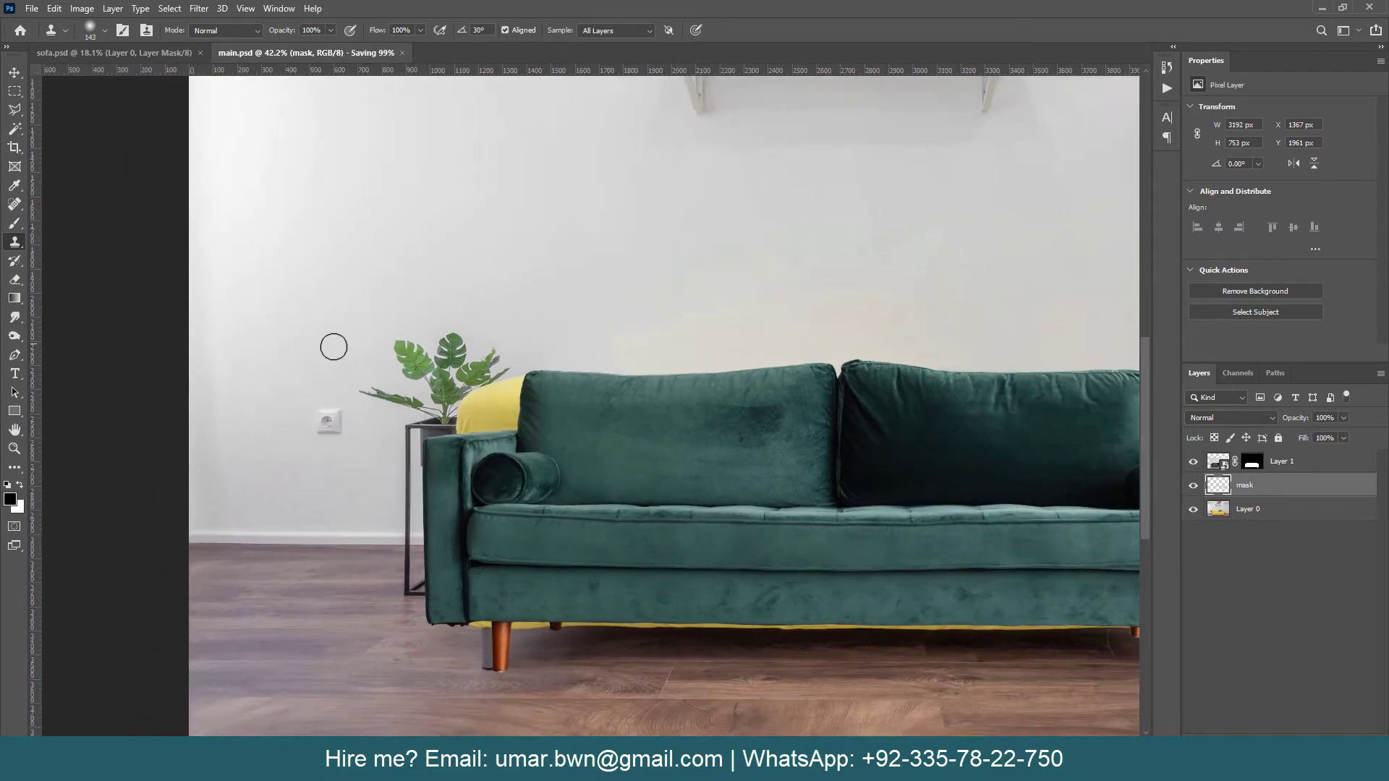
scroll(253, 289, down, 1)
scroll(257, 291, down, 1)
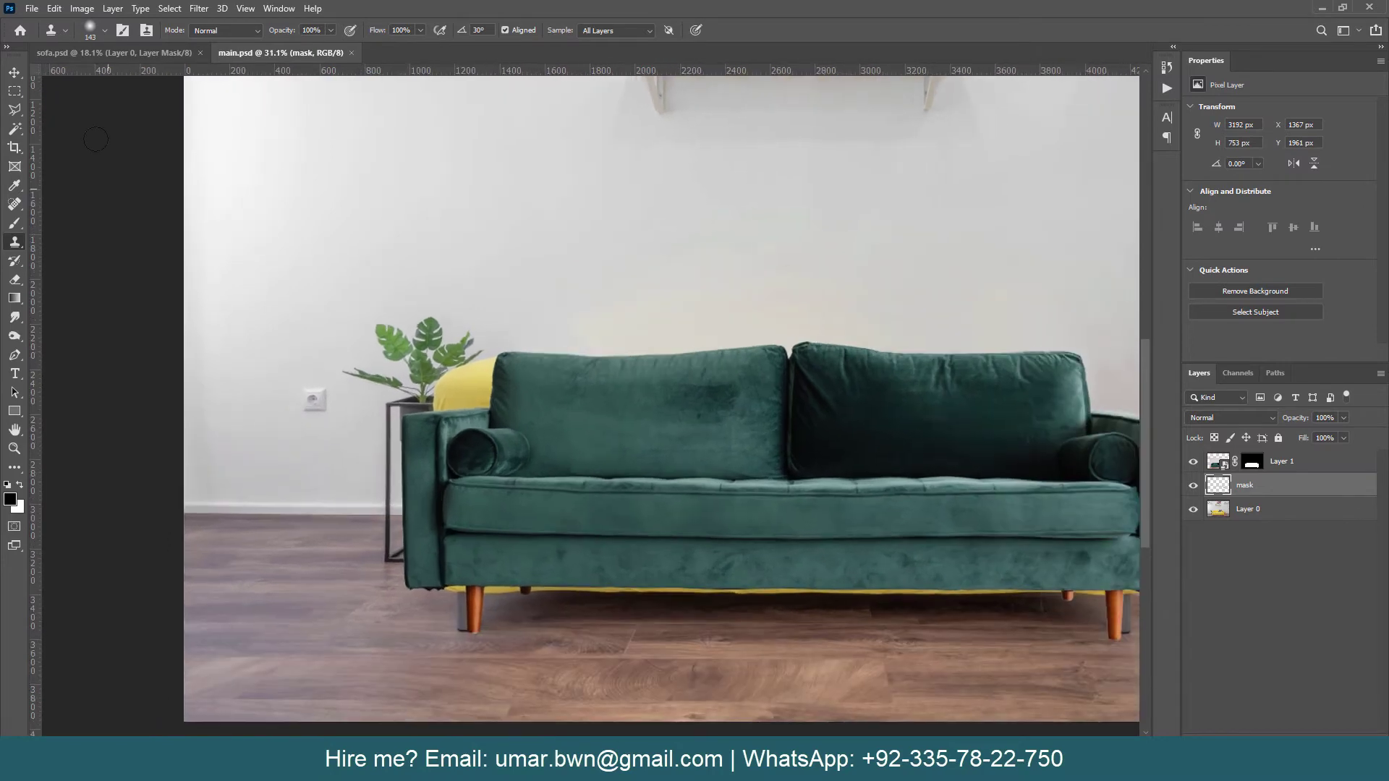
Step: Copy a wall-to-floor rectangle of Layer 0's left side, shift it right, and place it above mask
key(m)
key(alt+bracketleft)
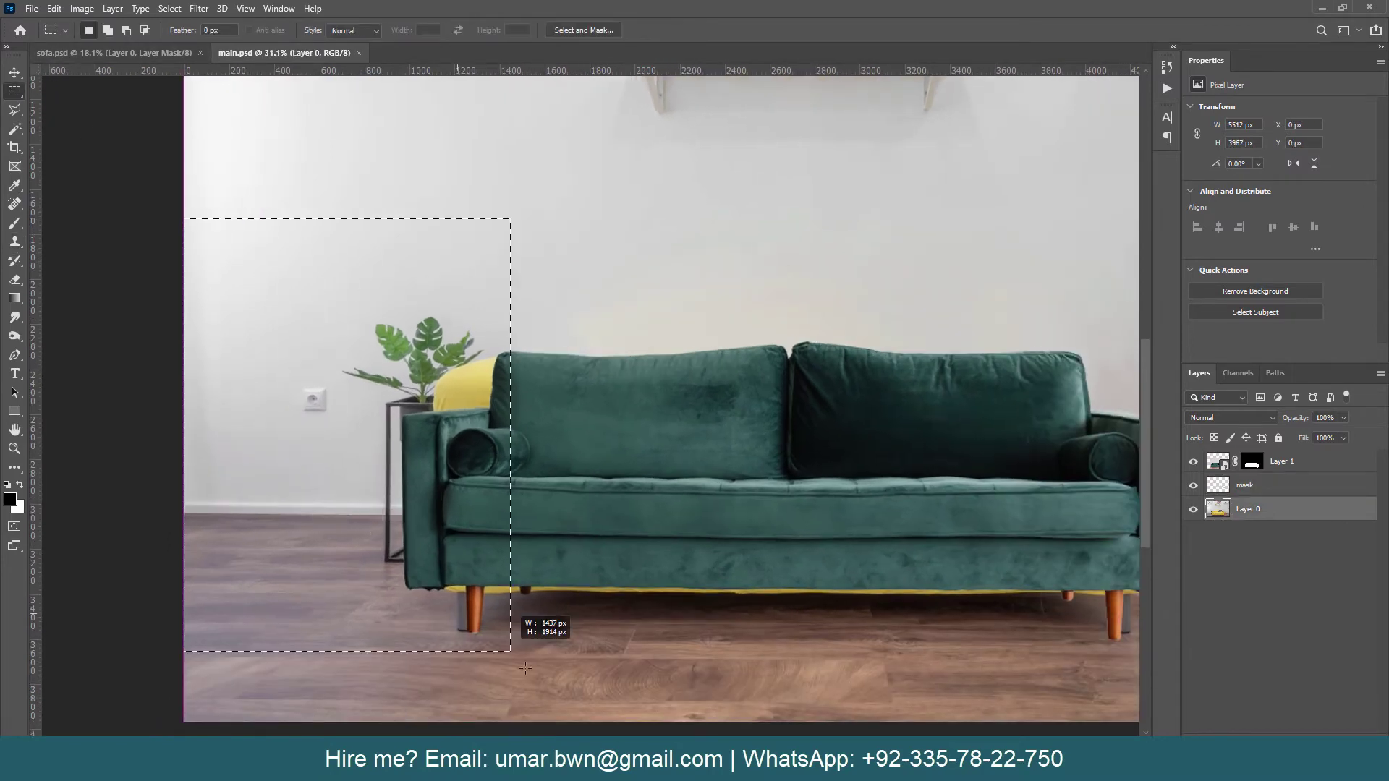
drag(176, 216, 551, 722)
key(ctrl+j)
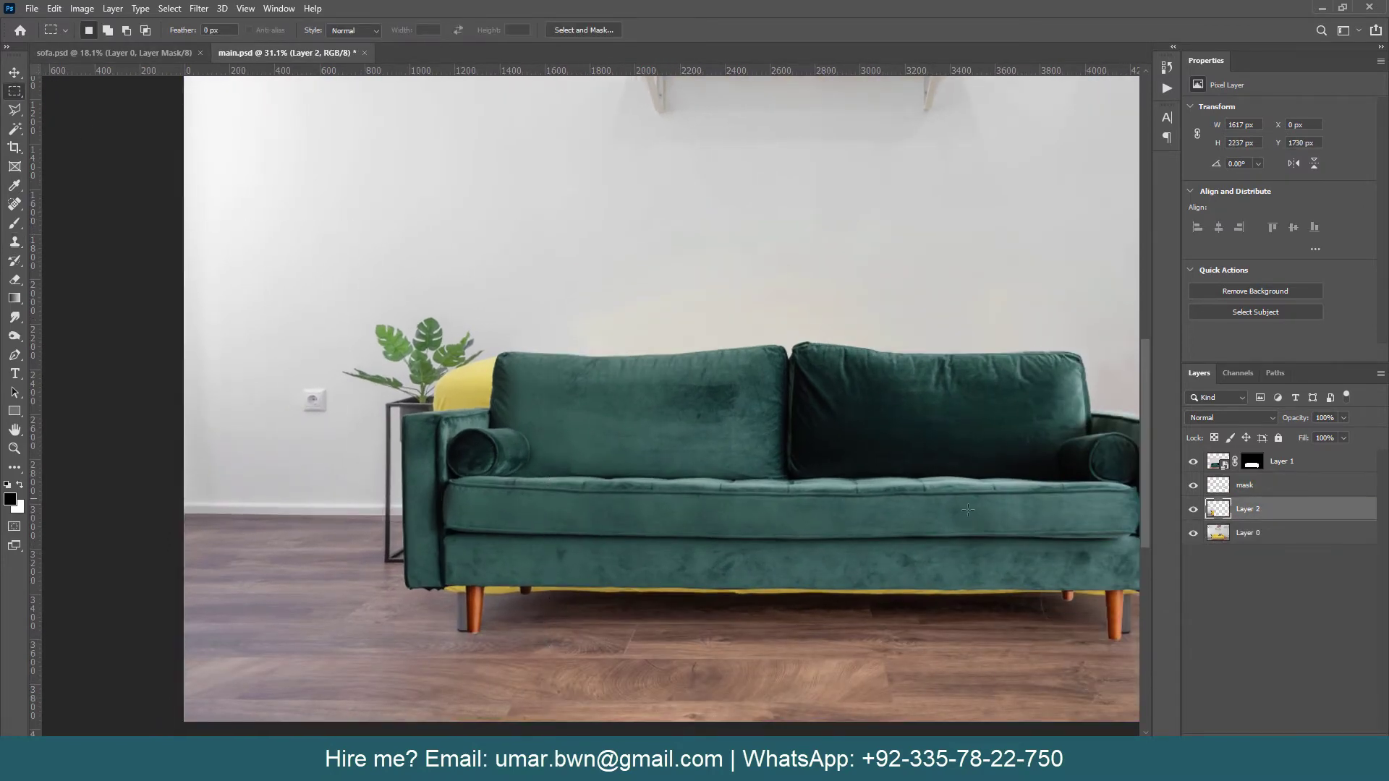
key(v)
key(shift+Right)
key(shift+Right)
key(shift+Right)
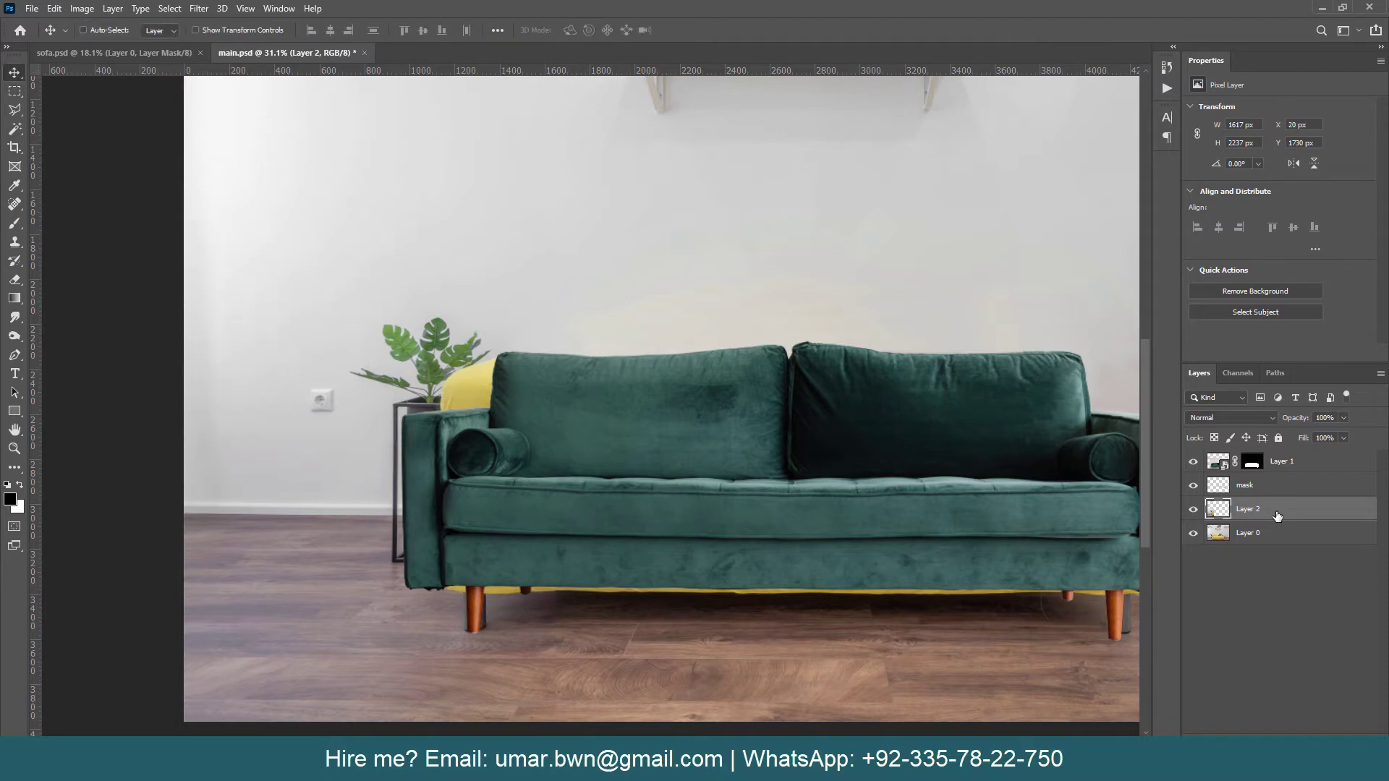
key(shift+Right)
key(shift+Right)
key(shift+Right)
key(shift+Right)
key(shift+Right)
key(shift+Right)
key(shift+Right)
key(shift+Right)
key(shift+Right)
key(shift+Right)
key(shift+Right)
key(shift+Right)
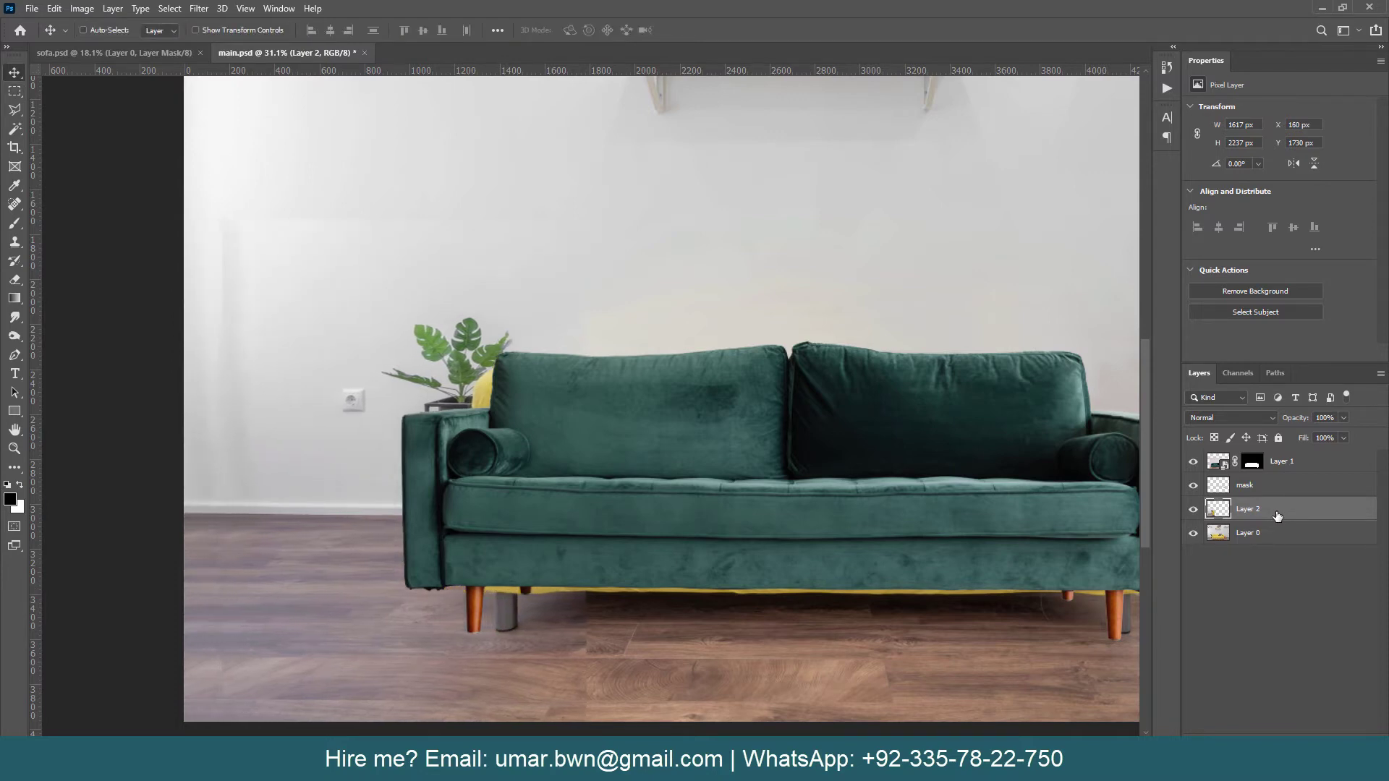
key(shift+Right)
key(shift+Right)
key(shift+Right)
key(shift+Right)
key(shift+Right)
key(shift+Right)
key(shift+Right)
key(shift+Right)
key(shift+Right)
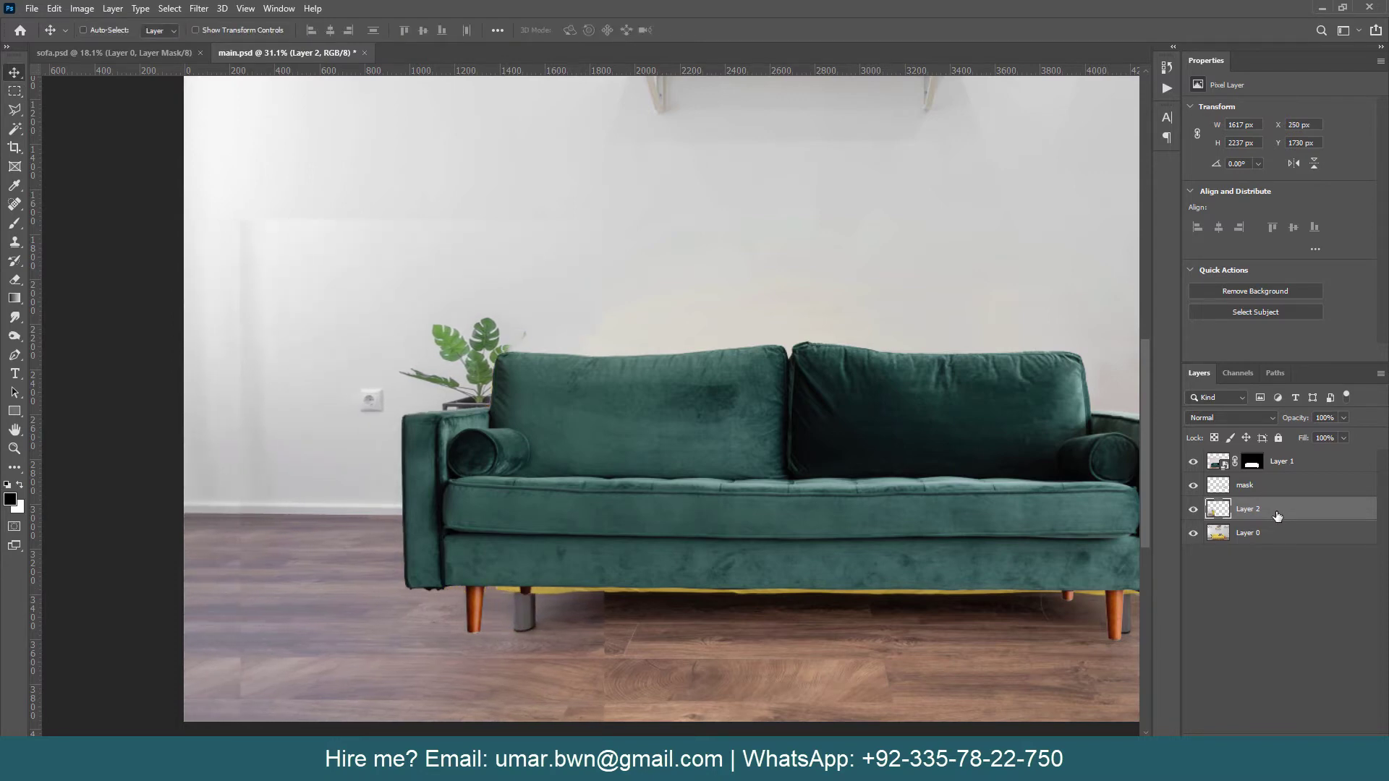
key(shift+Right)
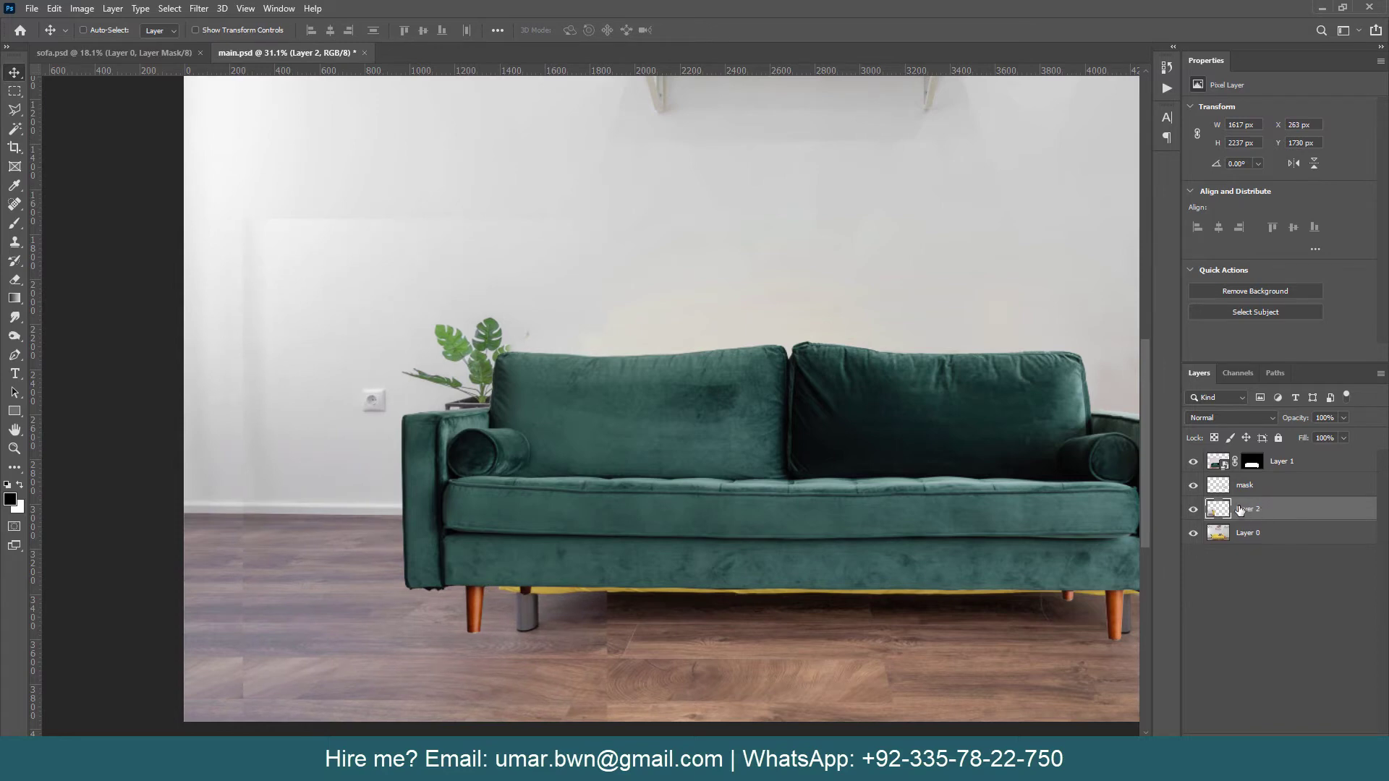
drag(1245, 485, 1247, 475)
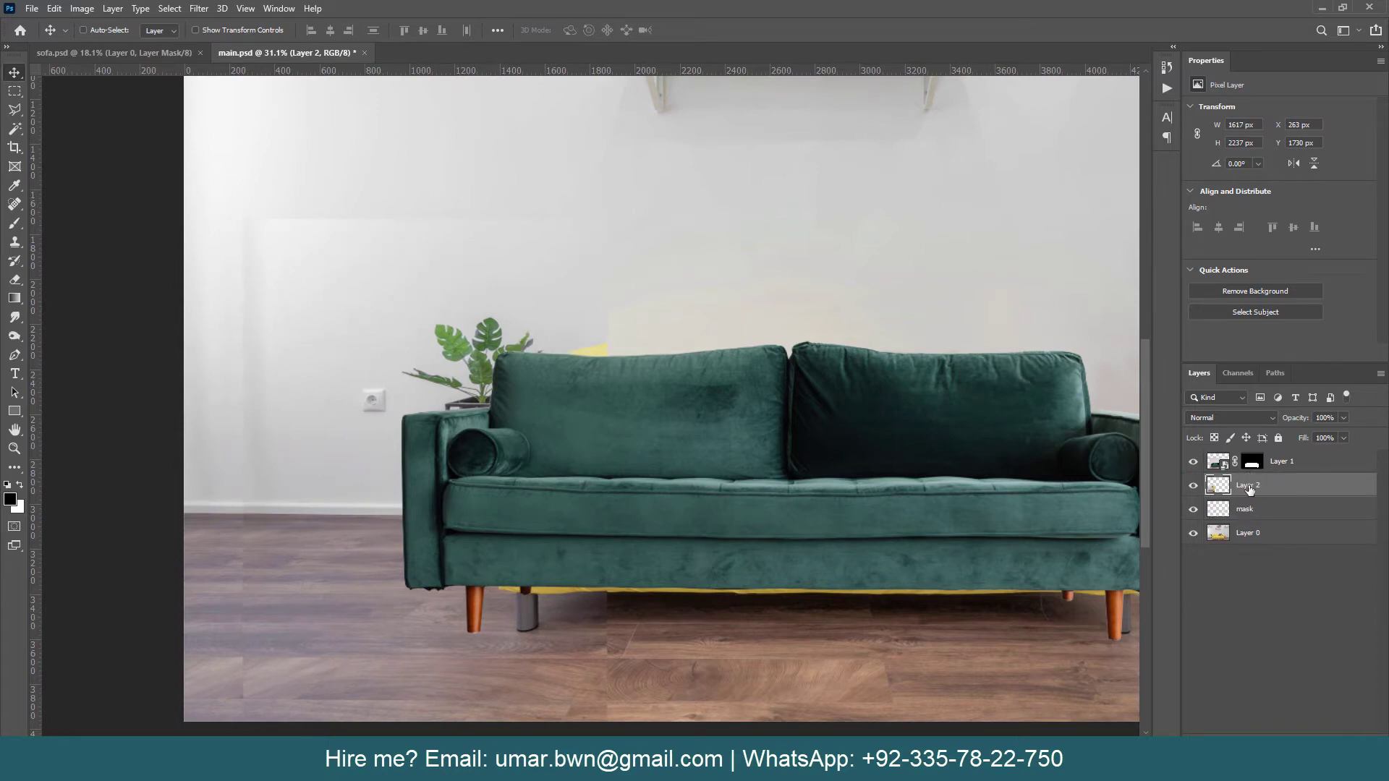
alt+scroll(304, 276, up, 1)
Step: Add a mask to Layer 2 and blend its wall edge with a larger brush
click(1274, 745)
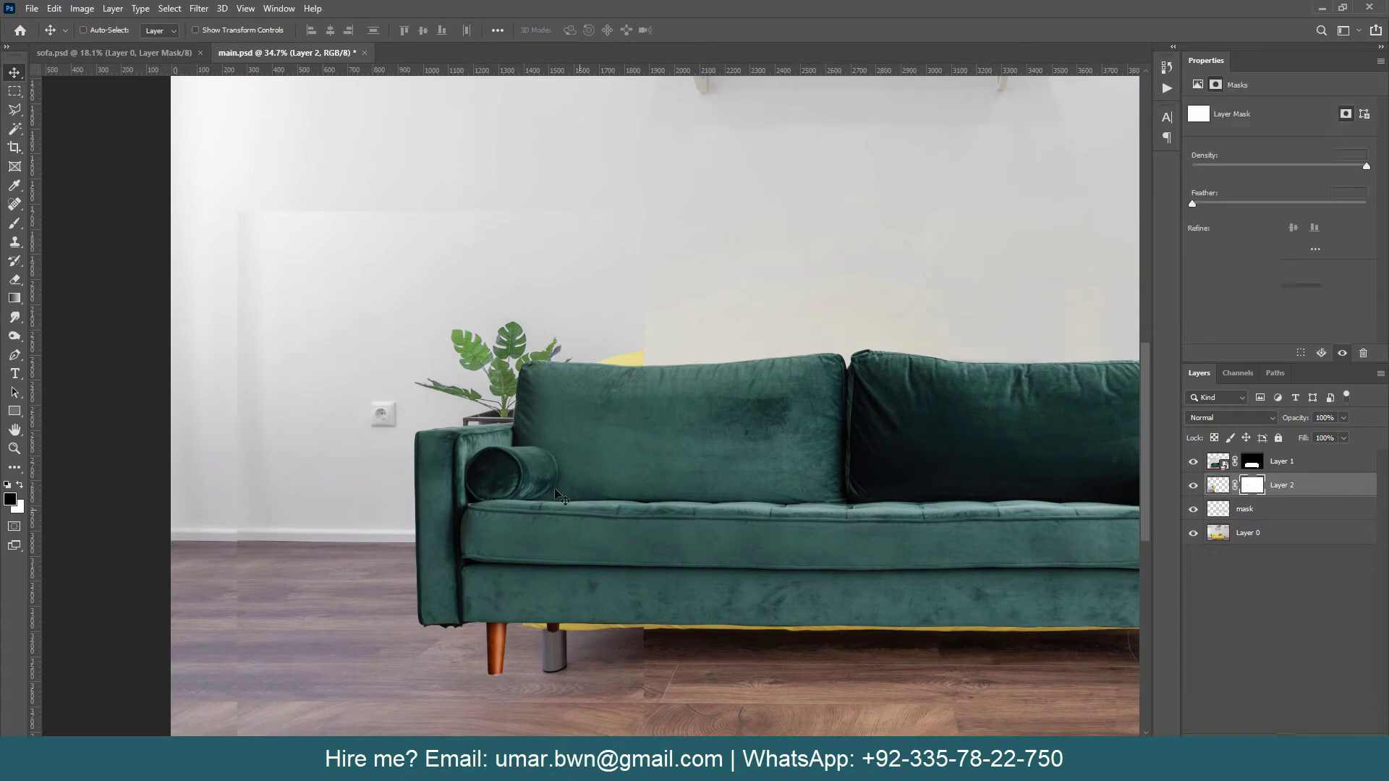
key(b)
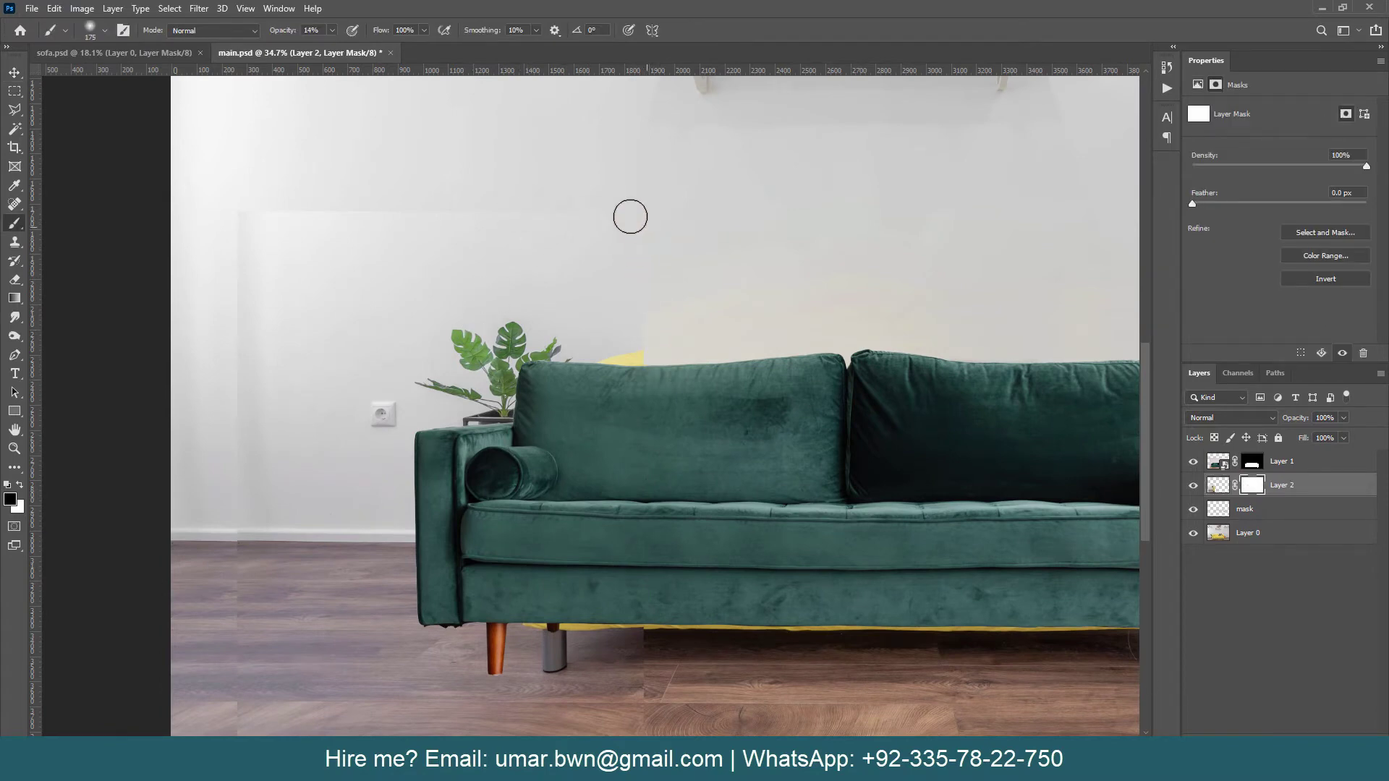
key(bracketright)
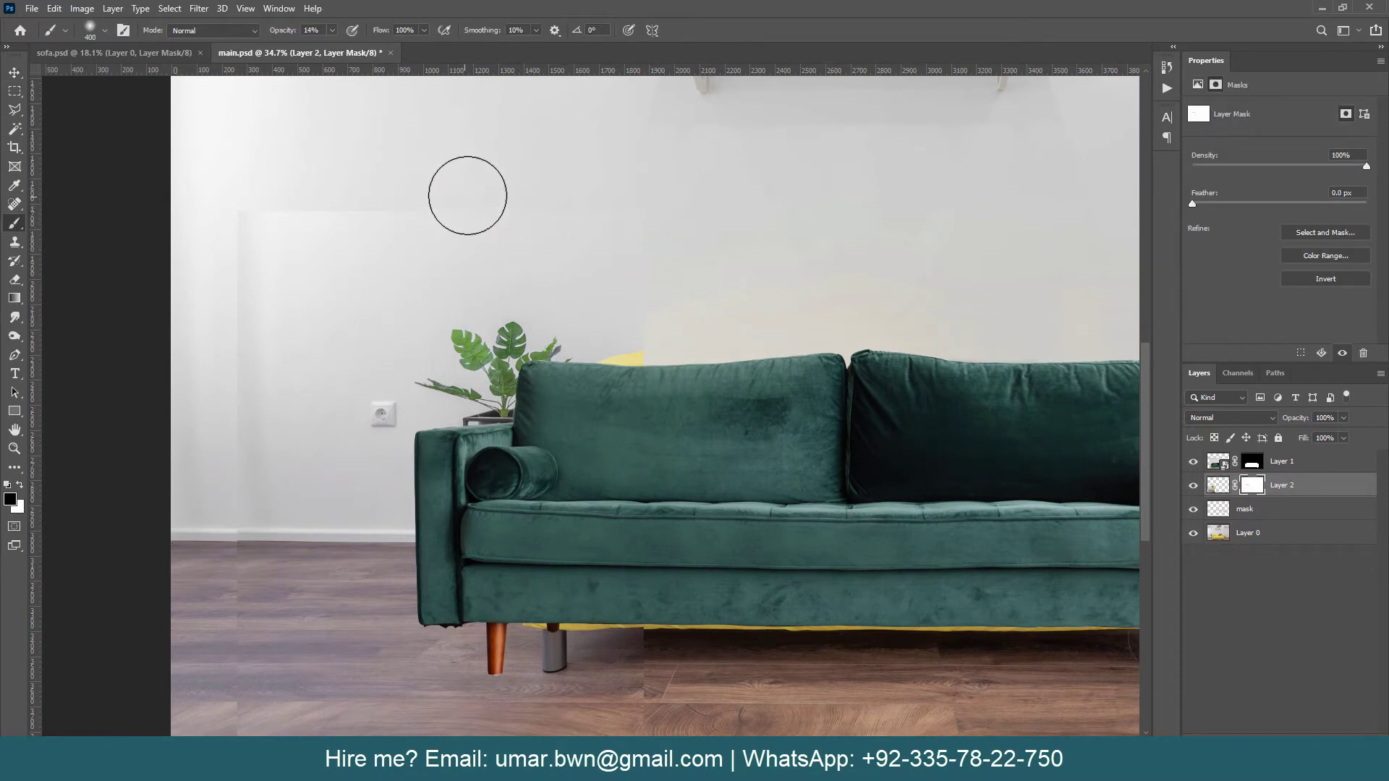
text(76)
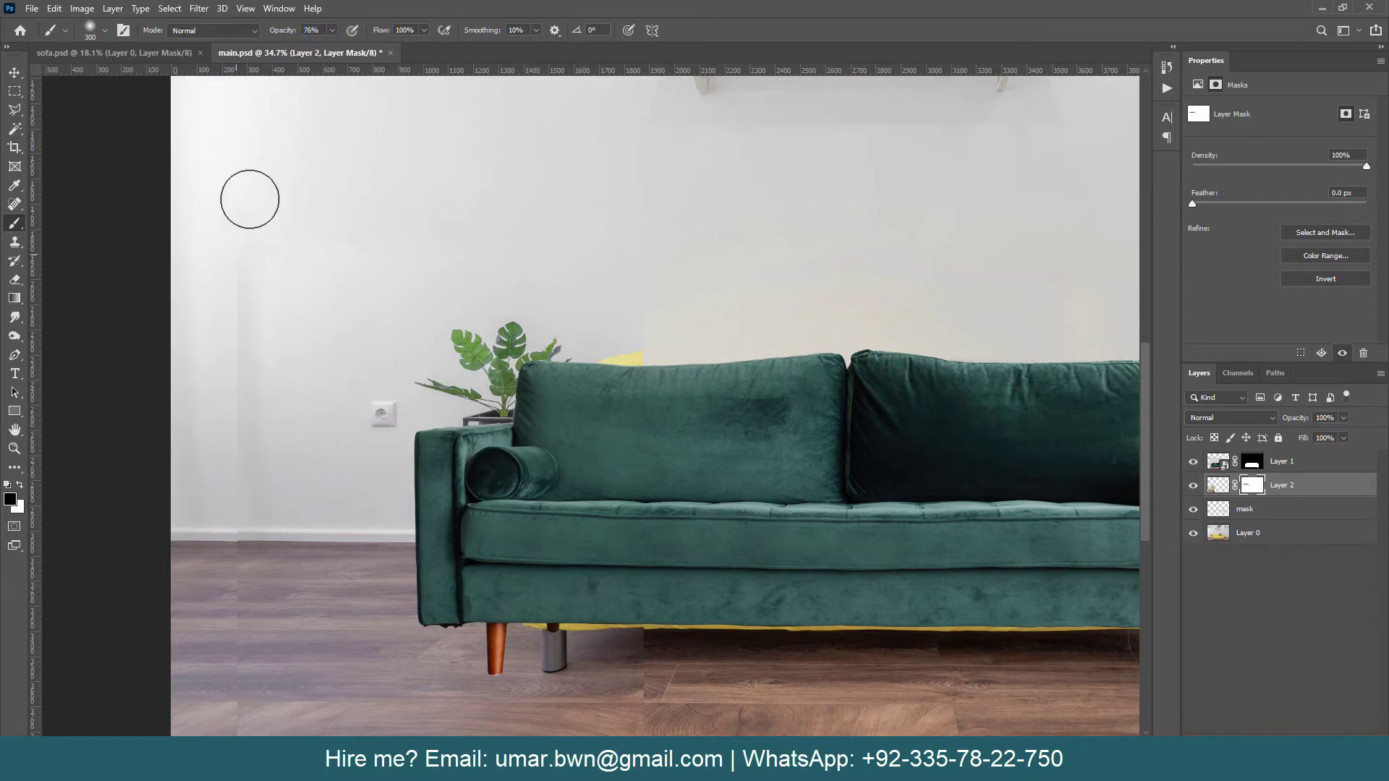
key(bracketright)
drag(239, 310, 227, 379)
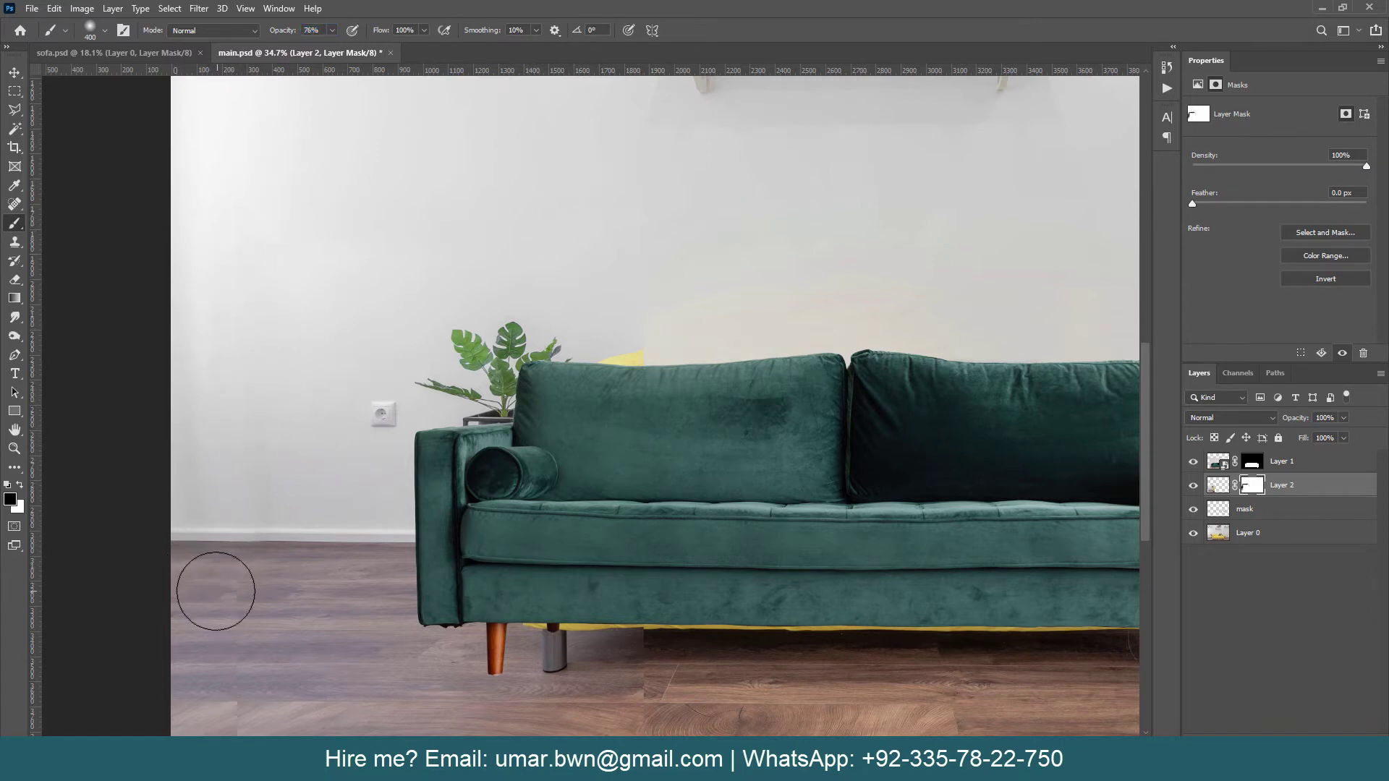
Step: Paint on Layer 2's mask to blend away the floor seam under the sofa
scroll(211, 606, down, 3)
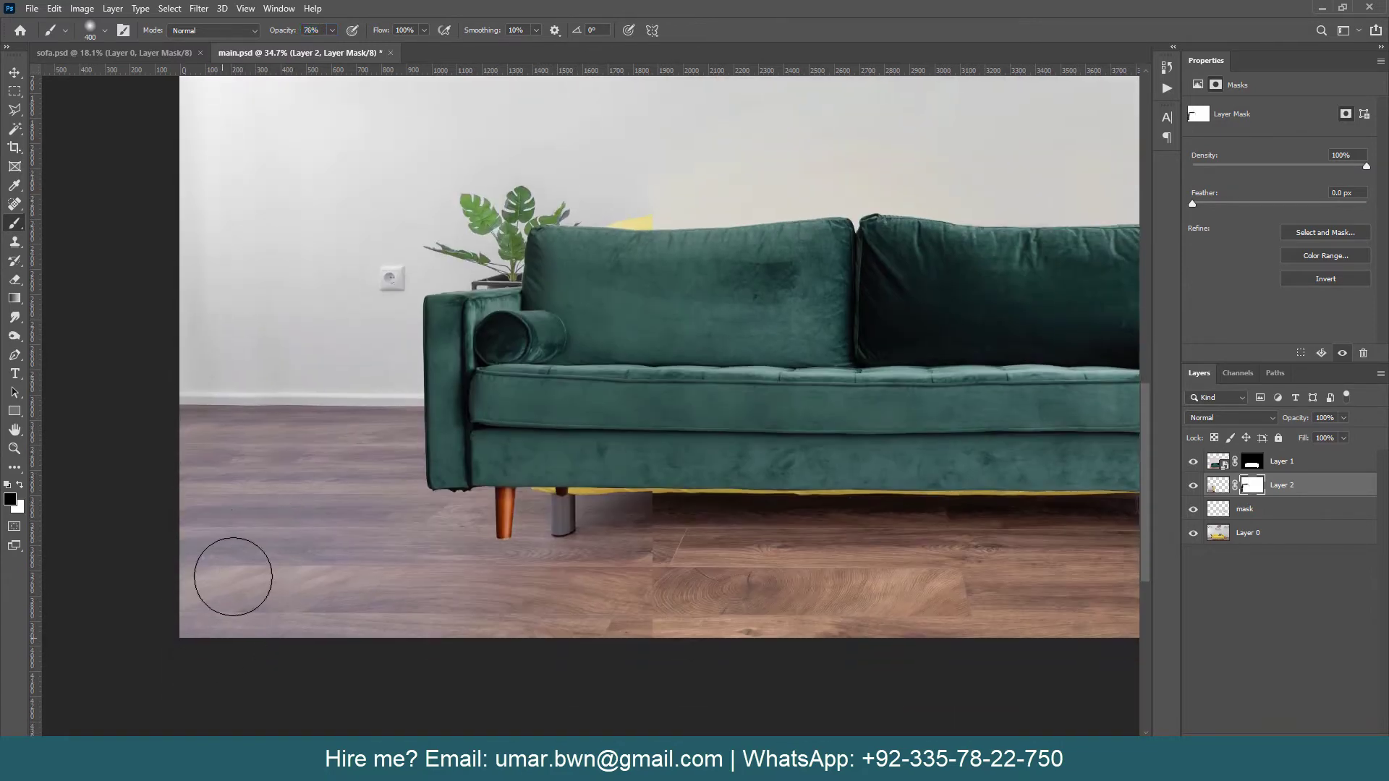
scroll(237, 456, up, 2)
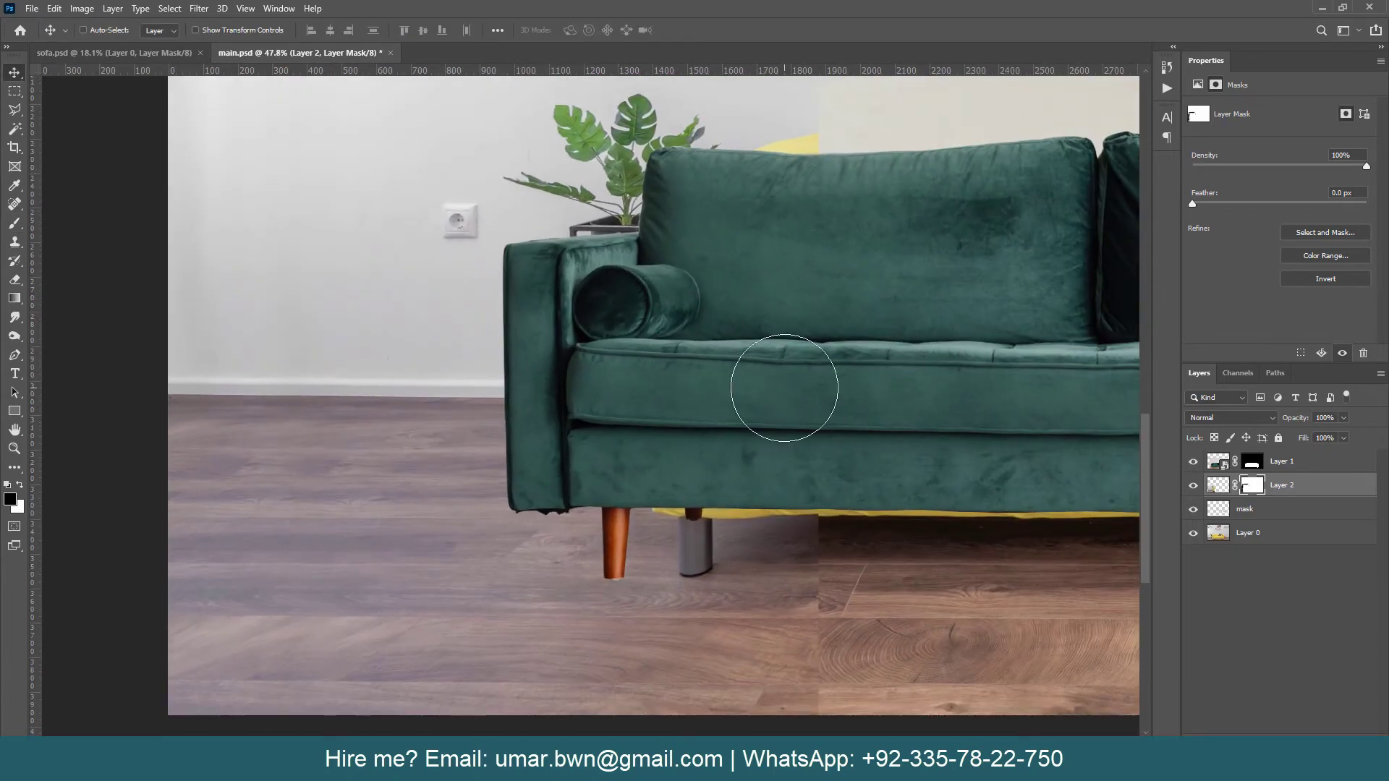
scroll(766, 387, down, 1)
scroll(1029, 573, down, 1)
scroll(1030, 573, right, 1)
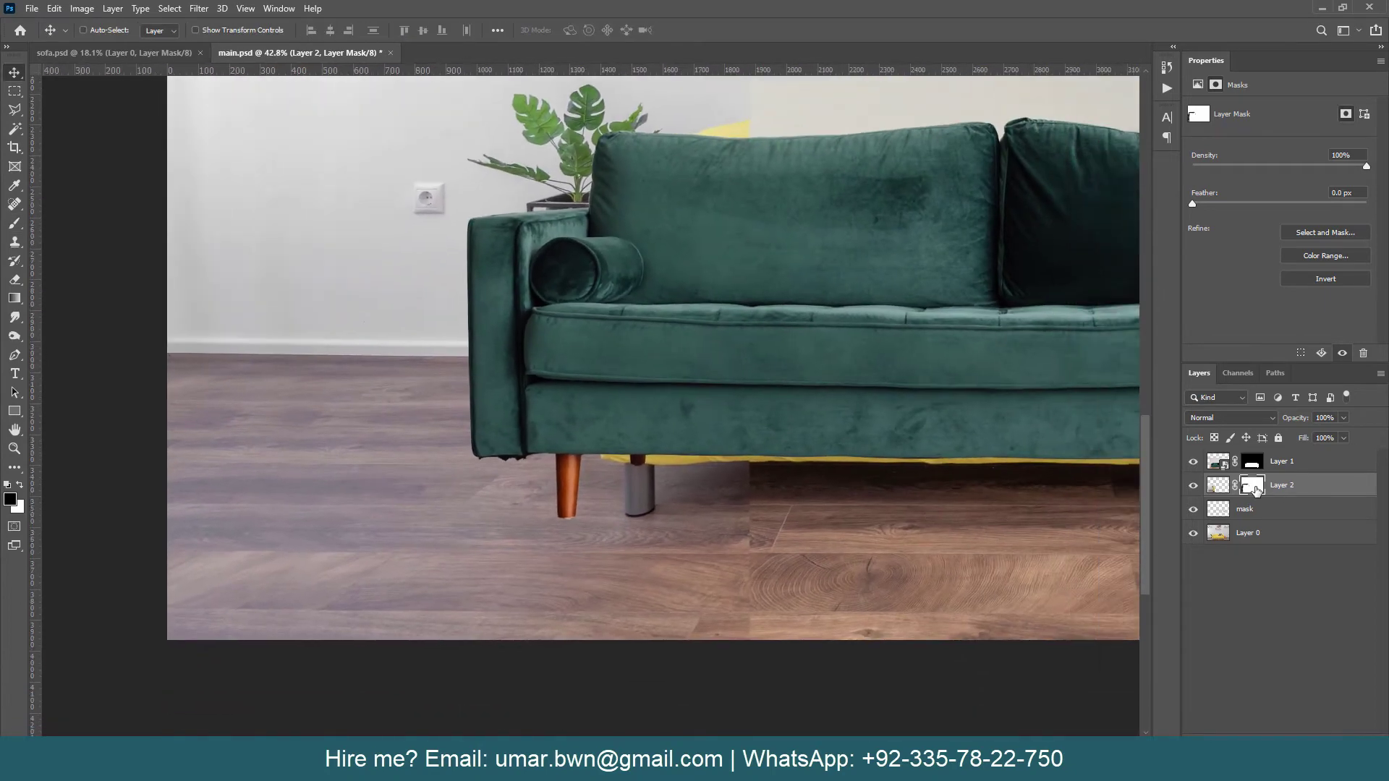
key(b)
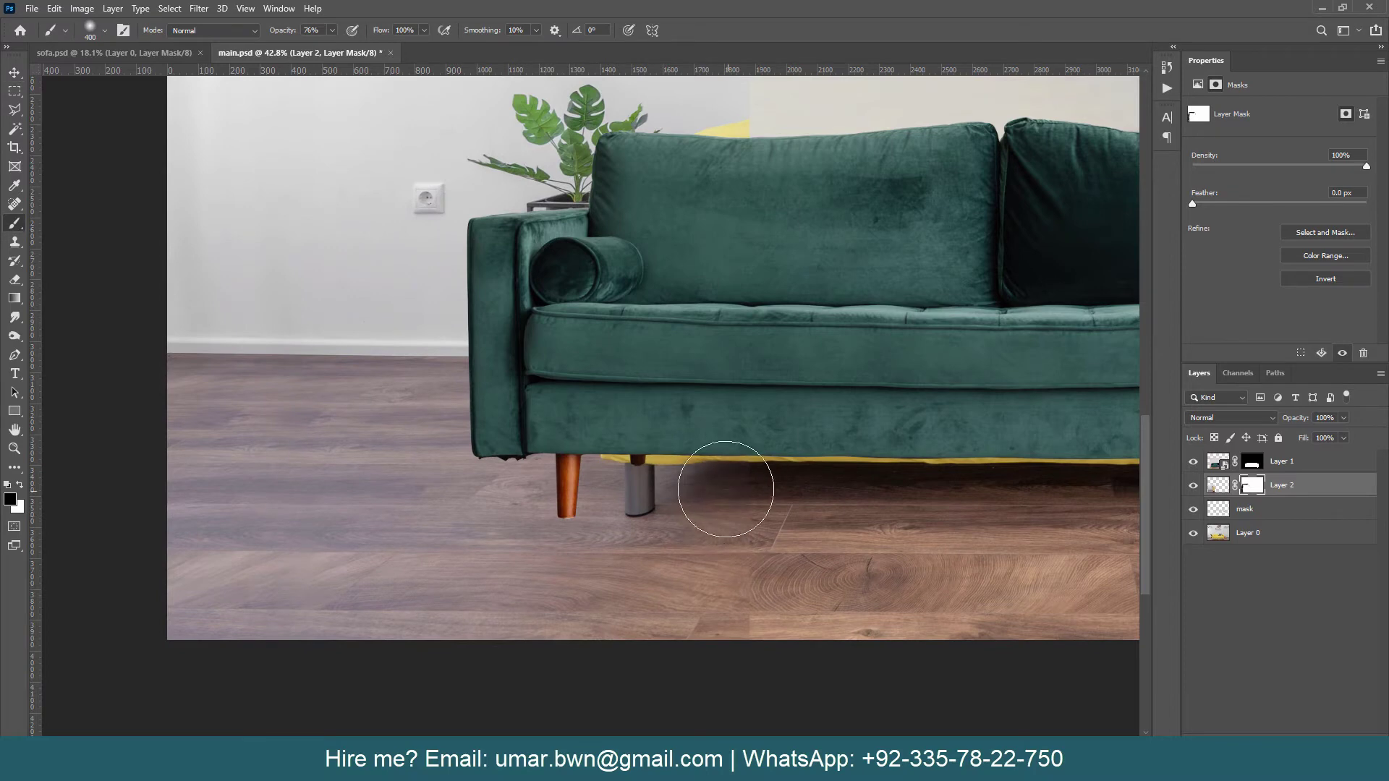
mouse_move(723, 496)
mouse_down()
mouse_move(711, 637)
mouse_move(403, 334)
mouse_move(434, 334)
mouse_up()
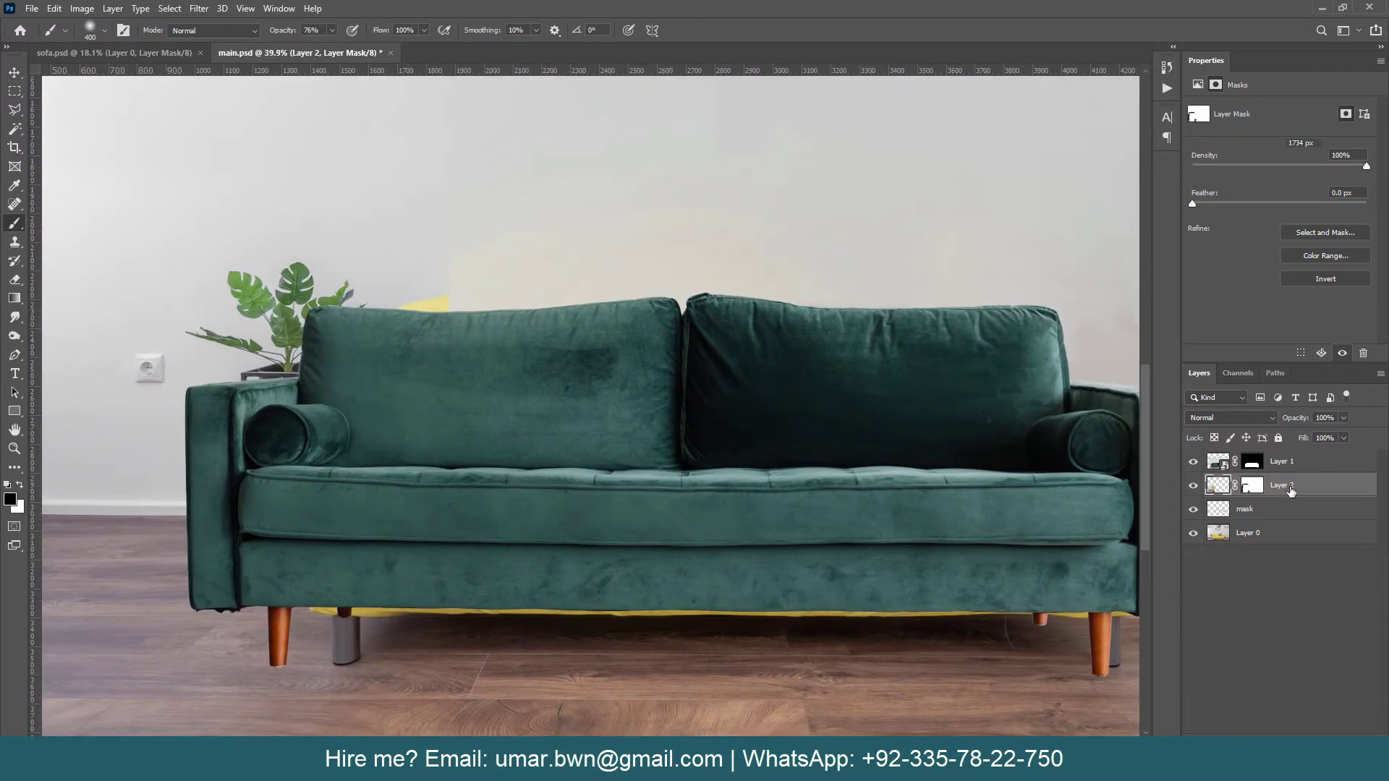
Step: Add Layer 3 and clone-stamp over the yellow patch above the sofa
click(1338, 726)
key(s)
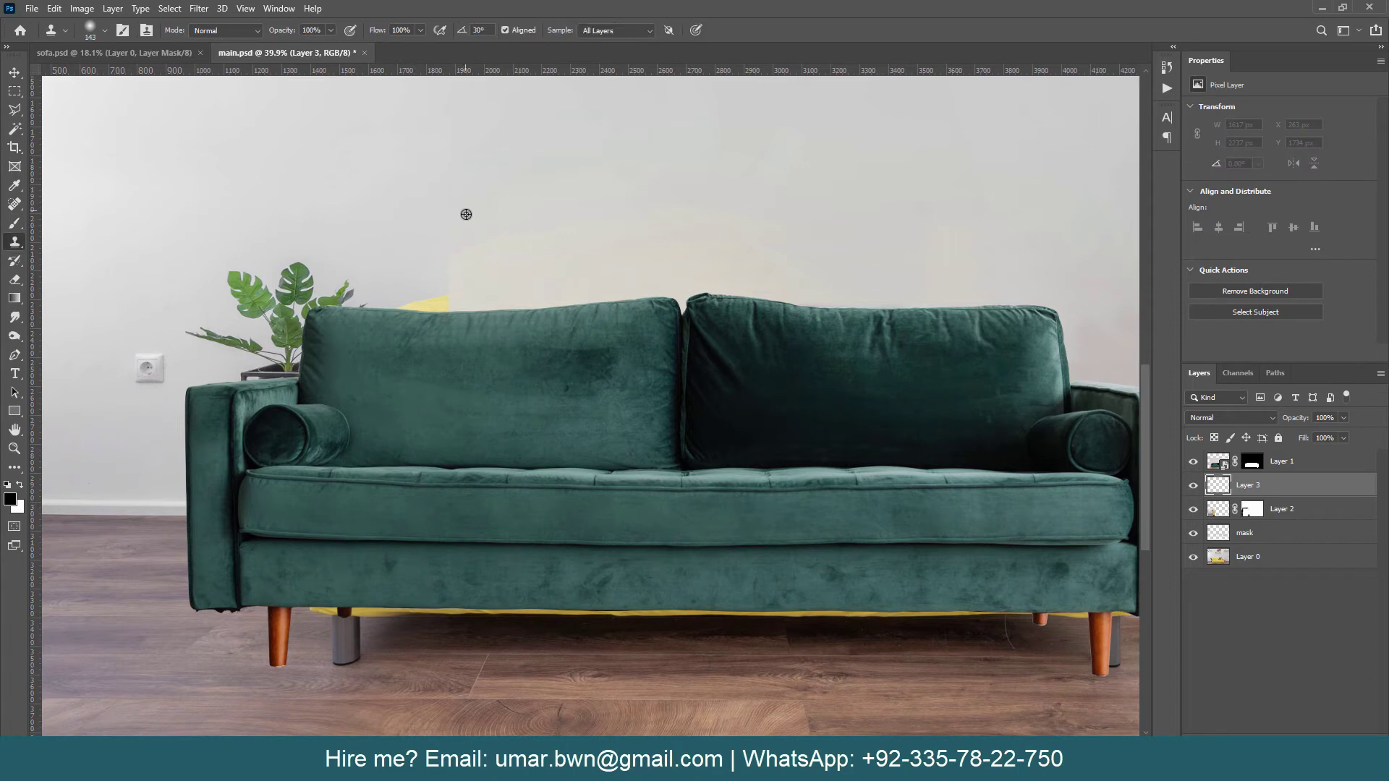
drag(438, 299, 412, 298)
scroll(471, 297, up, 3)
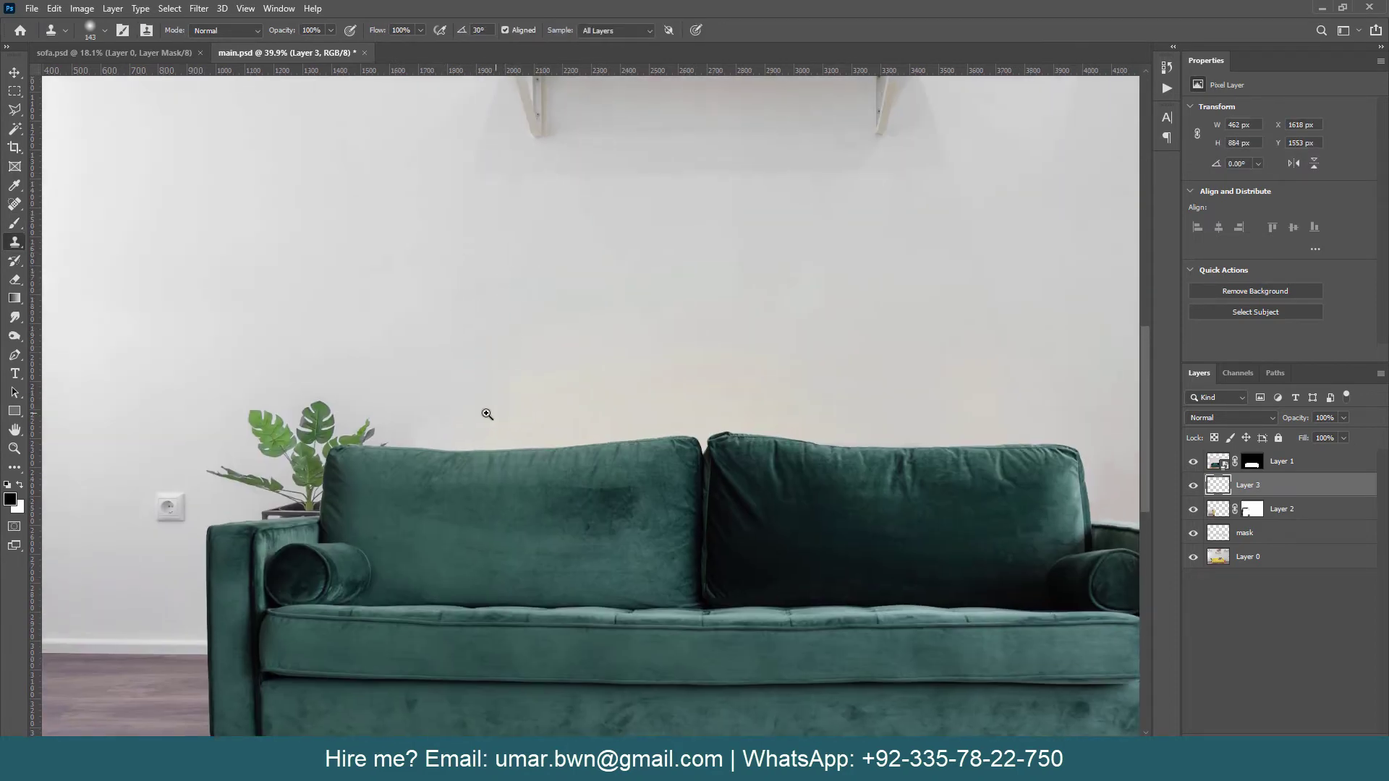
scroll(522, 304, down, 2)
scroll(451, 491, up, 2)
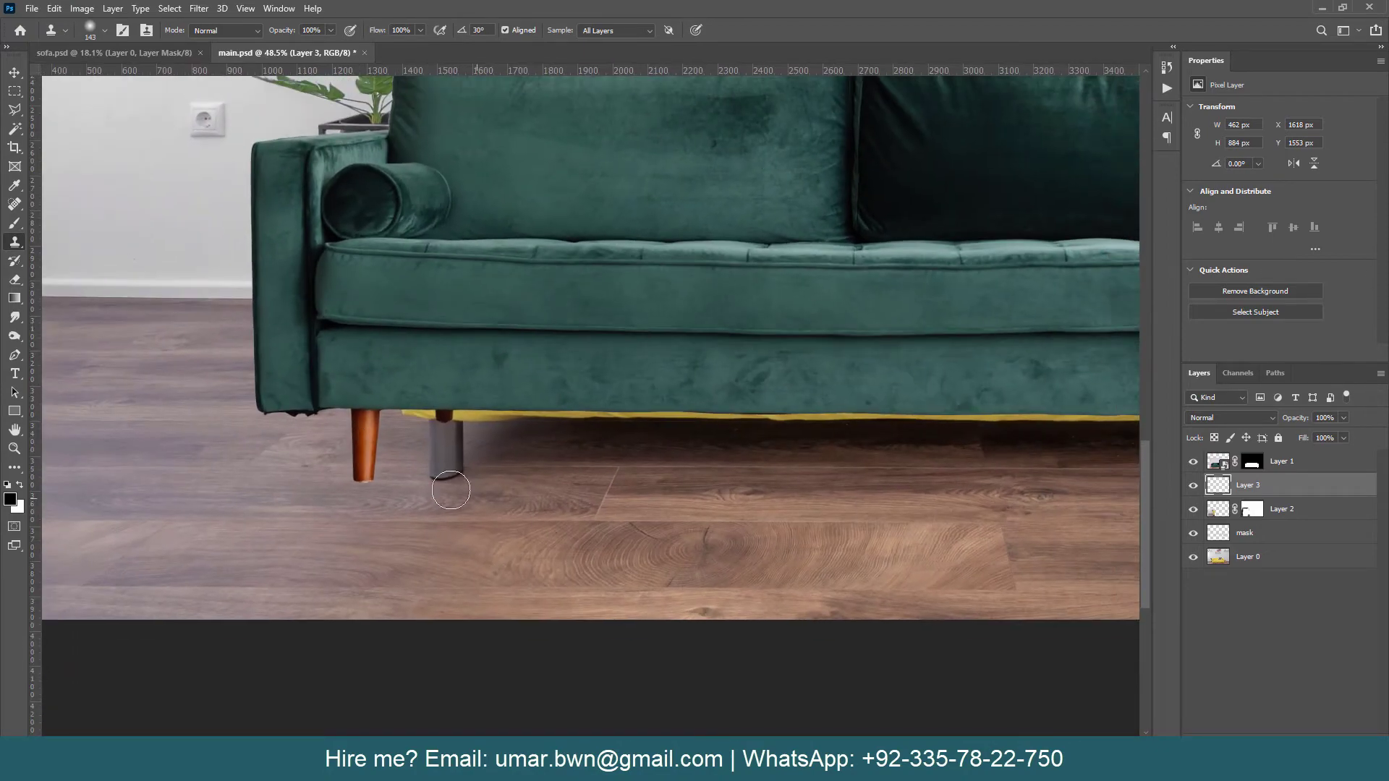
scroll(451, 491, up, 3)
scroll(506, 496, right, 10)
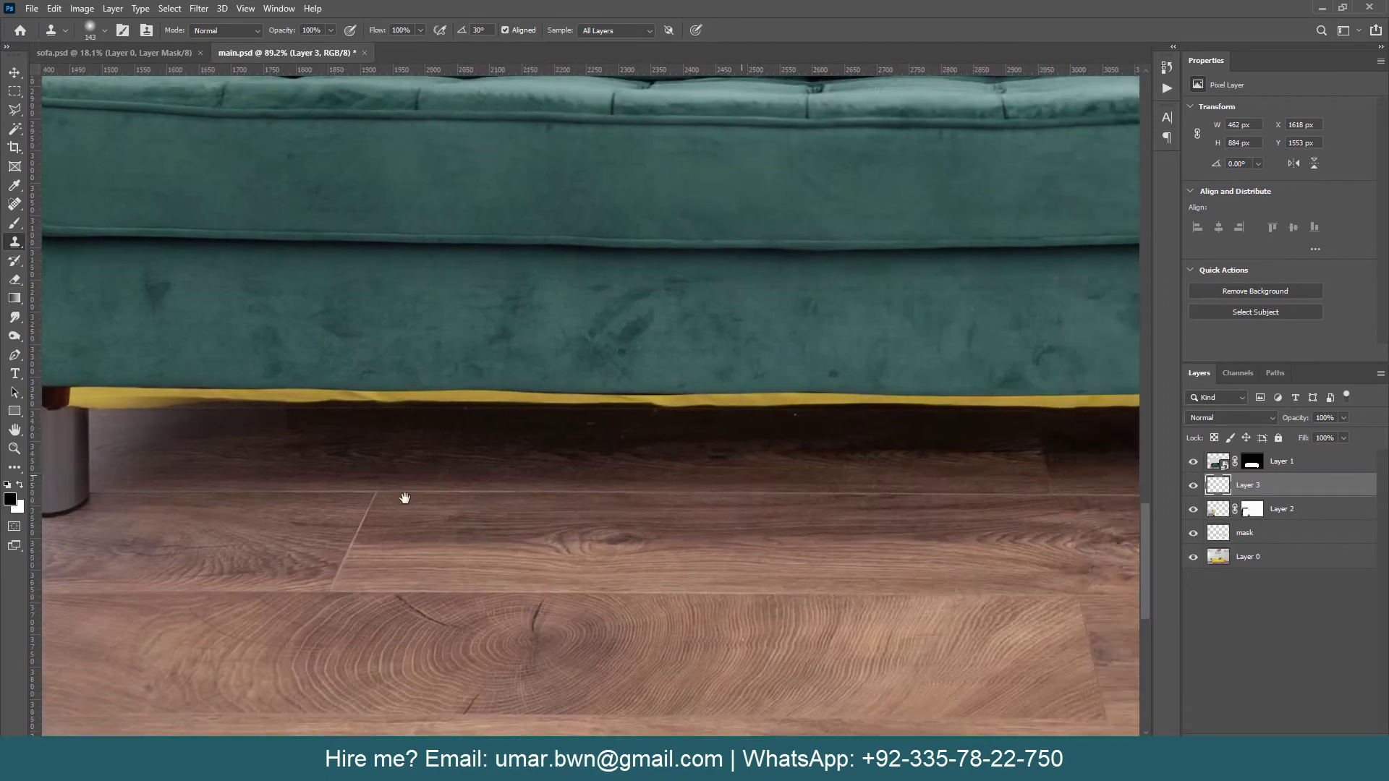
scroll(677, 451, right, 2)
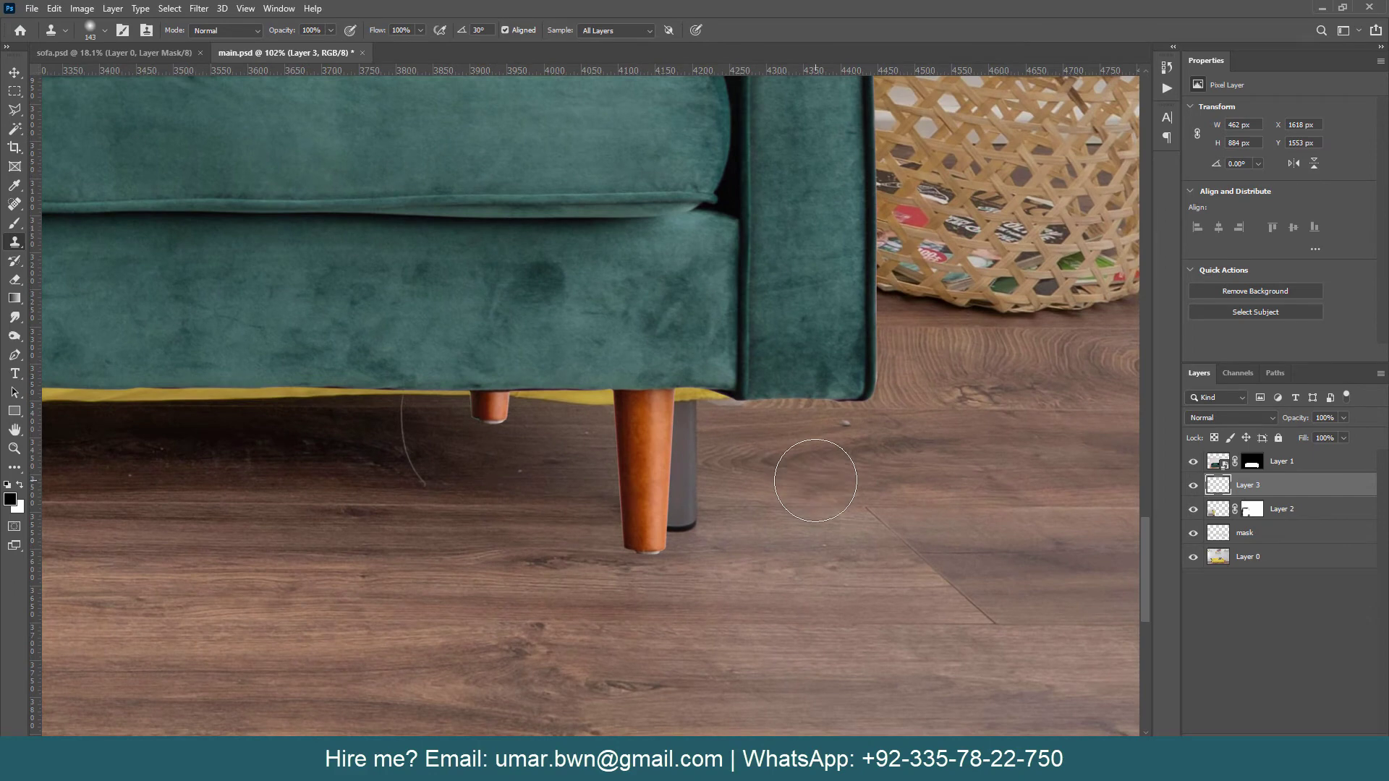
Step: With a smaller brush, clone floor over the grey leg and the yellow strip under the sofa
key(bracketleft)
key(bracketleft)
key(bracketleft)
key(bracketleft)
key(bracketleft)
key(bracketleft)
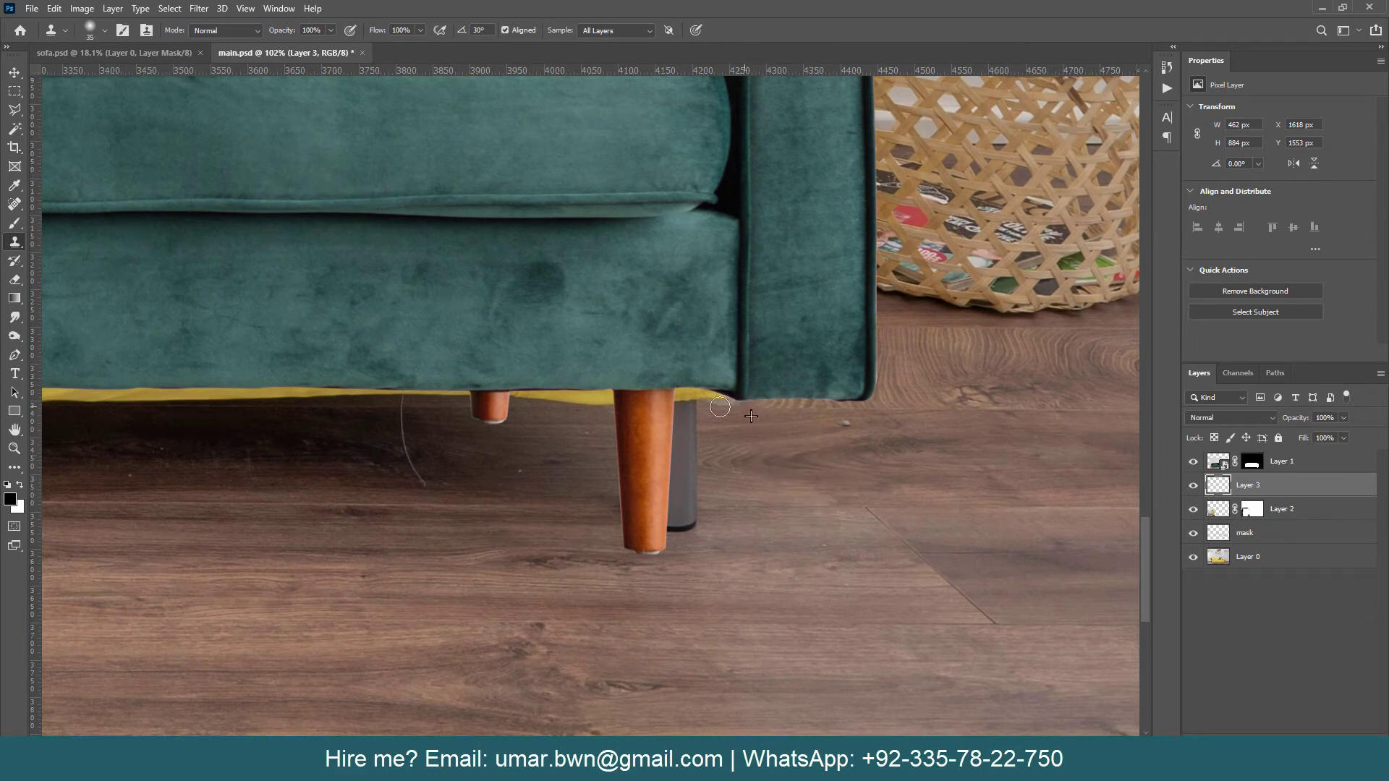
drag(720, 407, 675, 398)
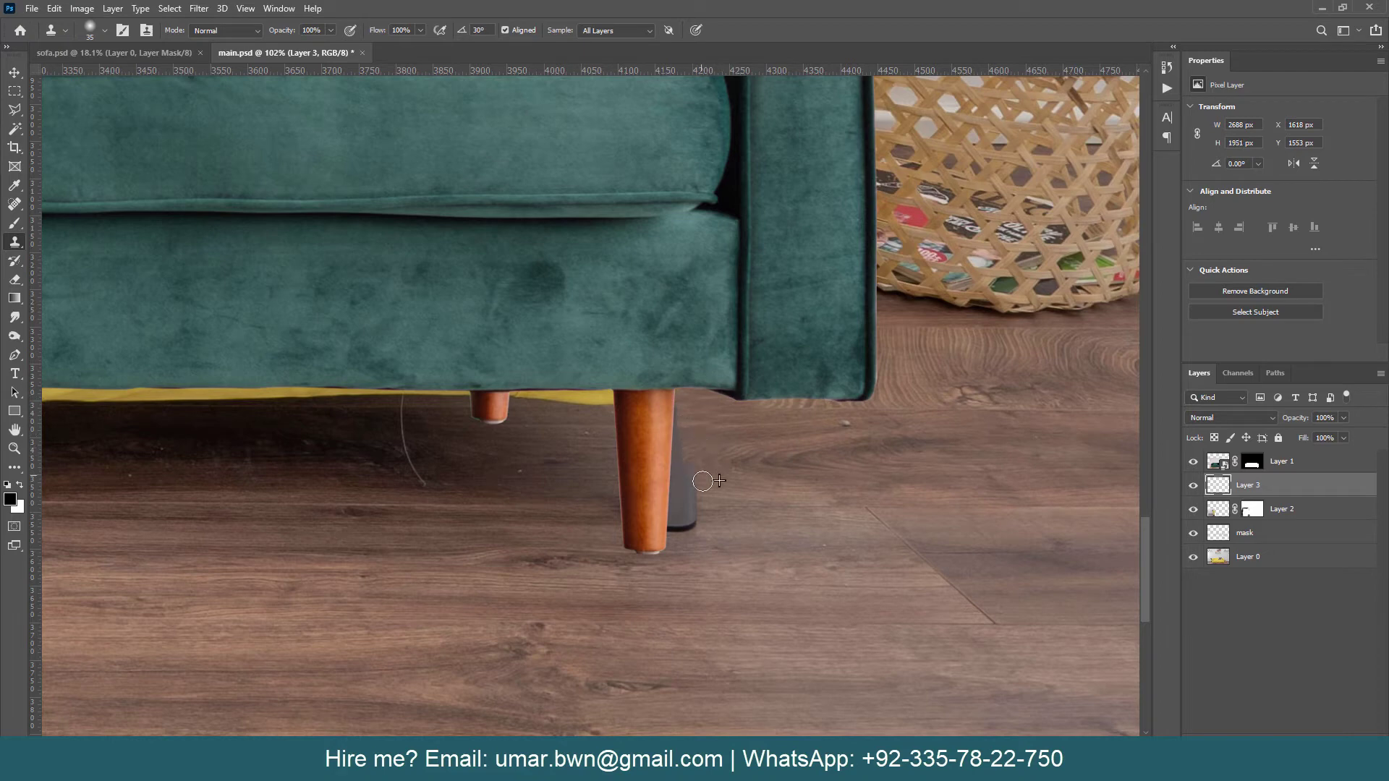
drag(702, 481, 675, 474)
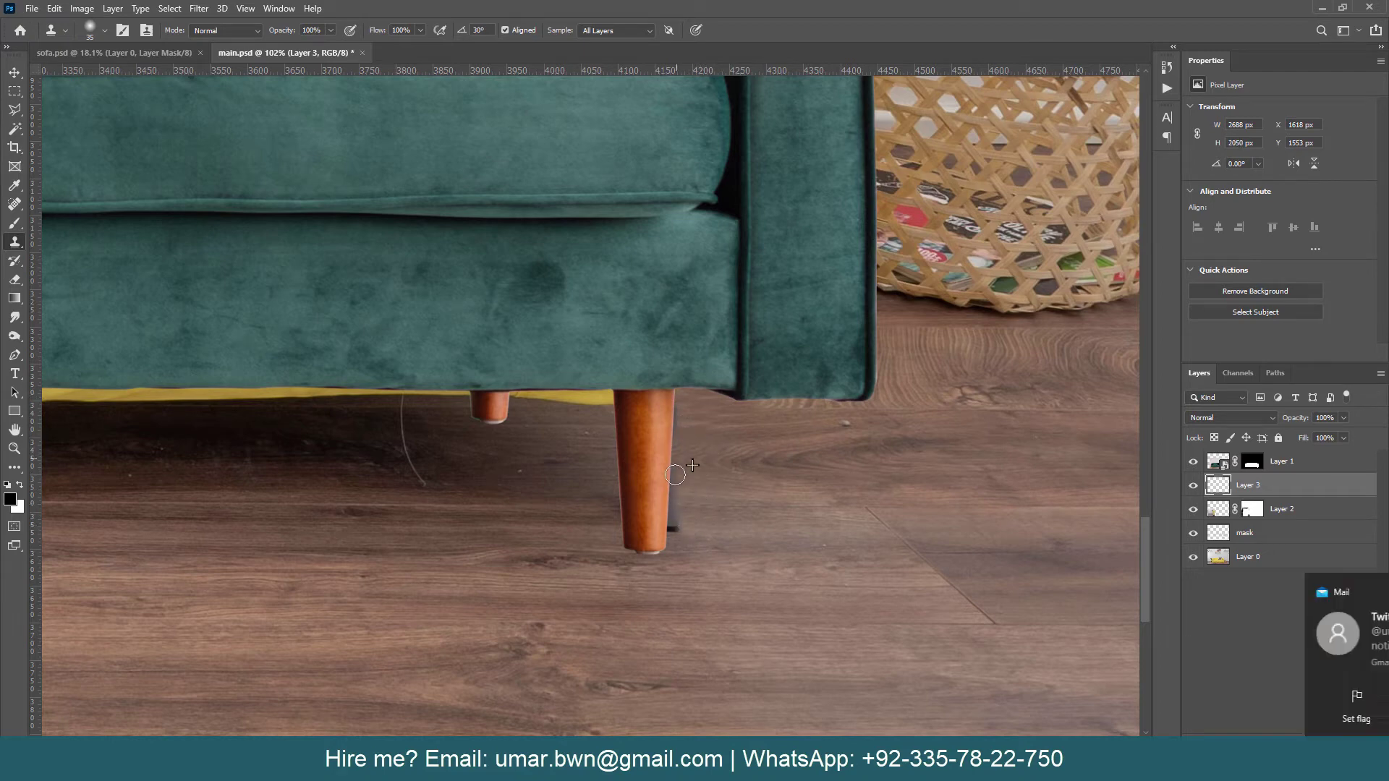
click(1357, 592)
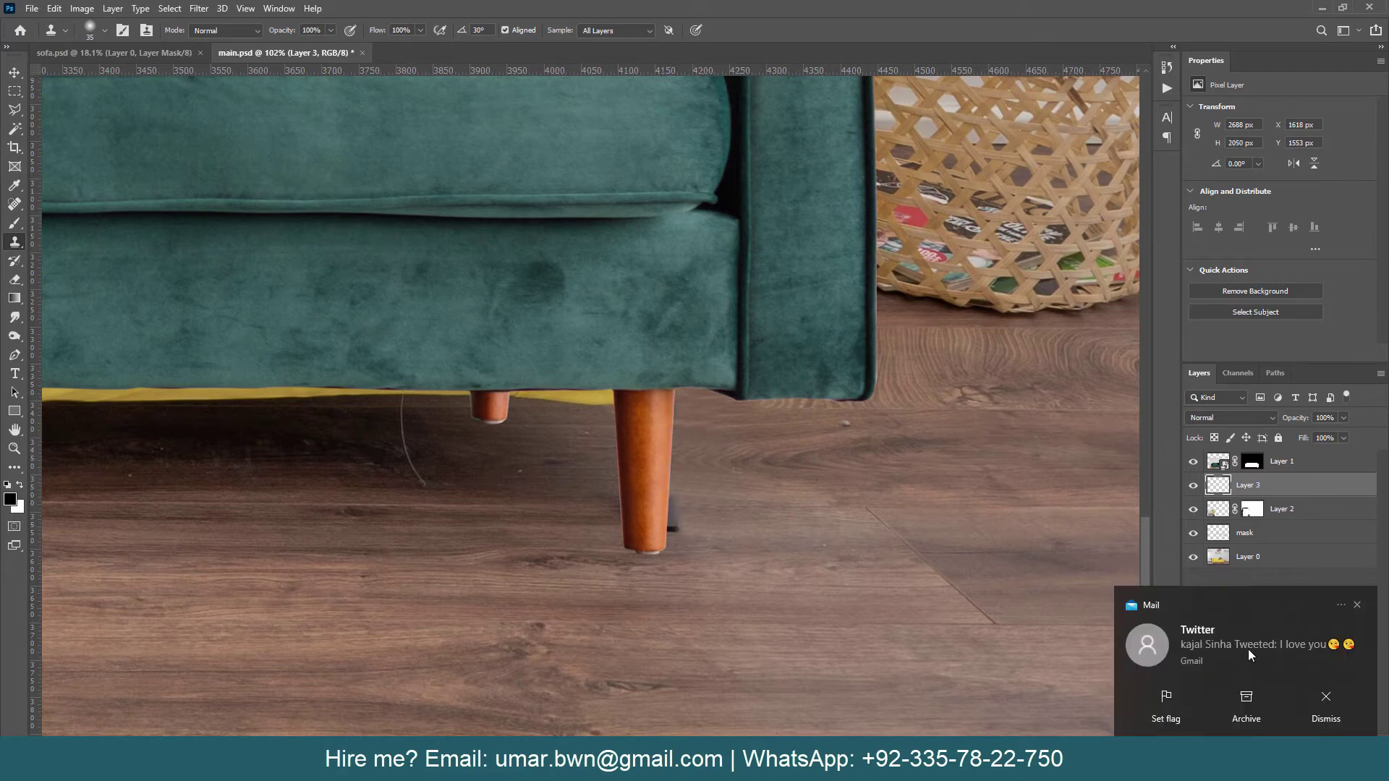
click(1357, 605)
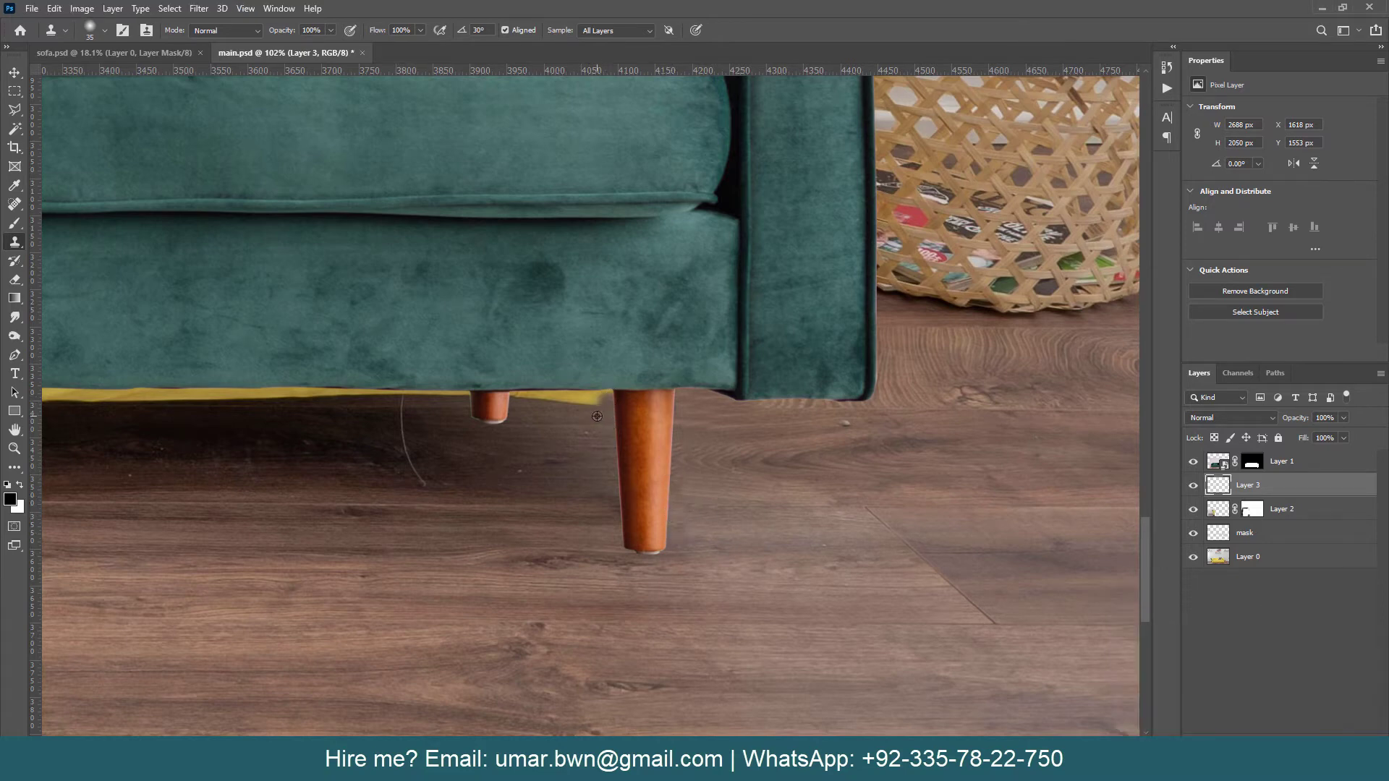
alt+click(596, 416)
mouse_move(568, 396)
mouse_down()
mouse_move(594, 399)
mouse_move(529, 395)
mouse_move(726, 547)
mouse_up()
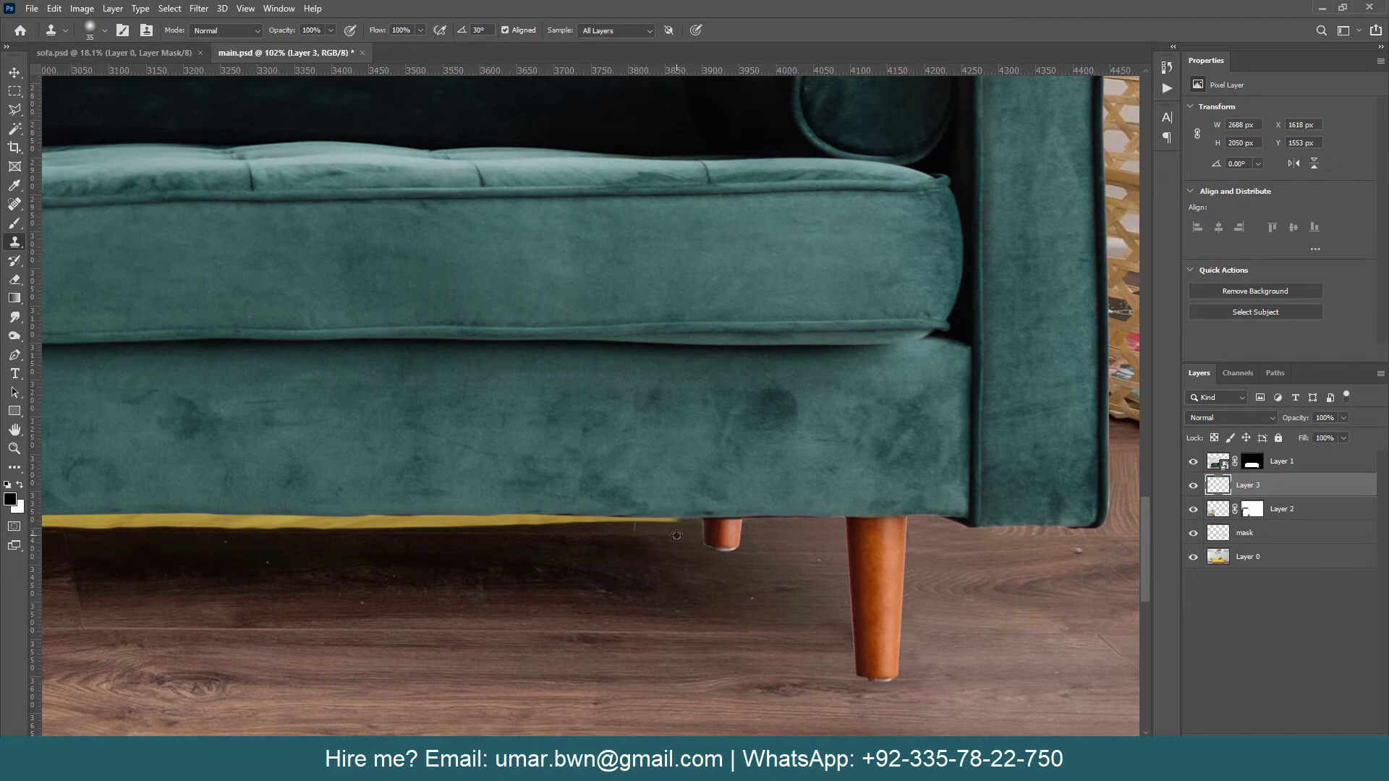
mouse_move(676, 536)
mouse_down()
mouse_move(645, 519)
mouse_move(520, 527)
mouse_move(574, 521)
mouse_move(822, 567)
mouse_move(571, 554)
mouse_move(827, 592)
mouse_move(666, 567)
mouse_move(663, 586)
mouse_move(875, 627)
mouse_up()
mouse_move(825, 590)
mouse_down()
mouse_move(609, 584)
mouse_move(869, 577)
mouse_move(614, 579)
mouse_move(789, 589)
mouse_move(437, 583)
mouse_move(698, 611)
mouse_move(636, 602)
mouse_move(704, 597)
mouse_move(623, 610)
mouse_move(608, 590)
mouse_move(583, 607)
mouse_move(547, 591)
mouse_move(443, 601)
mouse_up()
Step: Clone floor over the yellow strip's left end and the grey leg
mouse_move(601, 591)
mouse_down()
mouse_move(704, 534)
mouse_move(635, 557)
mouse_move(605, 548)
mouse_up()
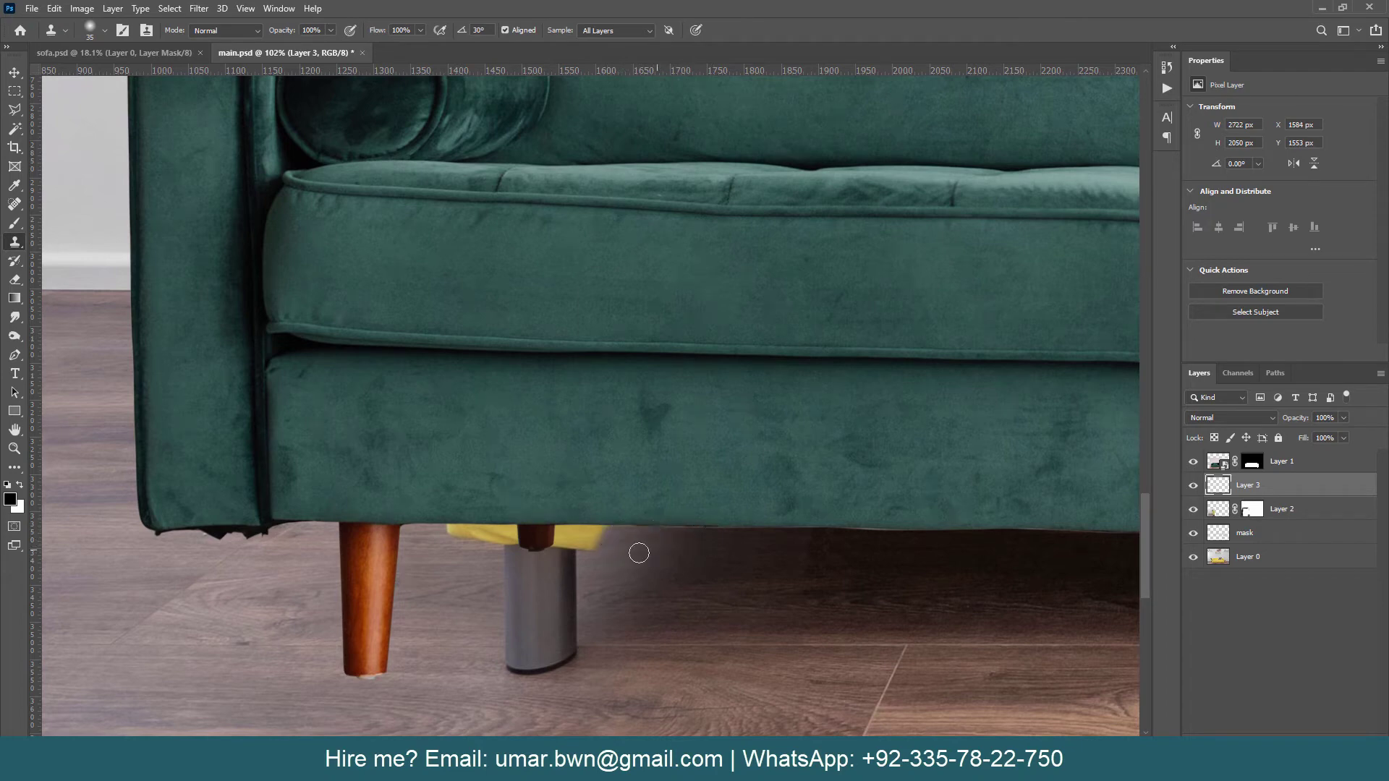
mouse_move(431, 534)
mouse_down()
mouse_move(496, 535)
mouse_move(506, 553)
mouse_up()
alt+click(469, 542)
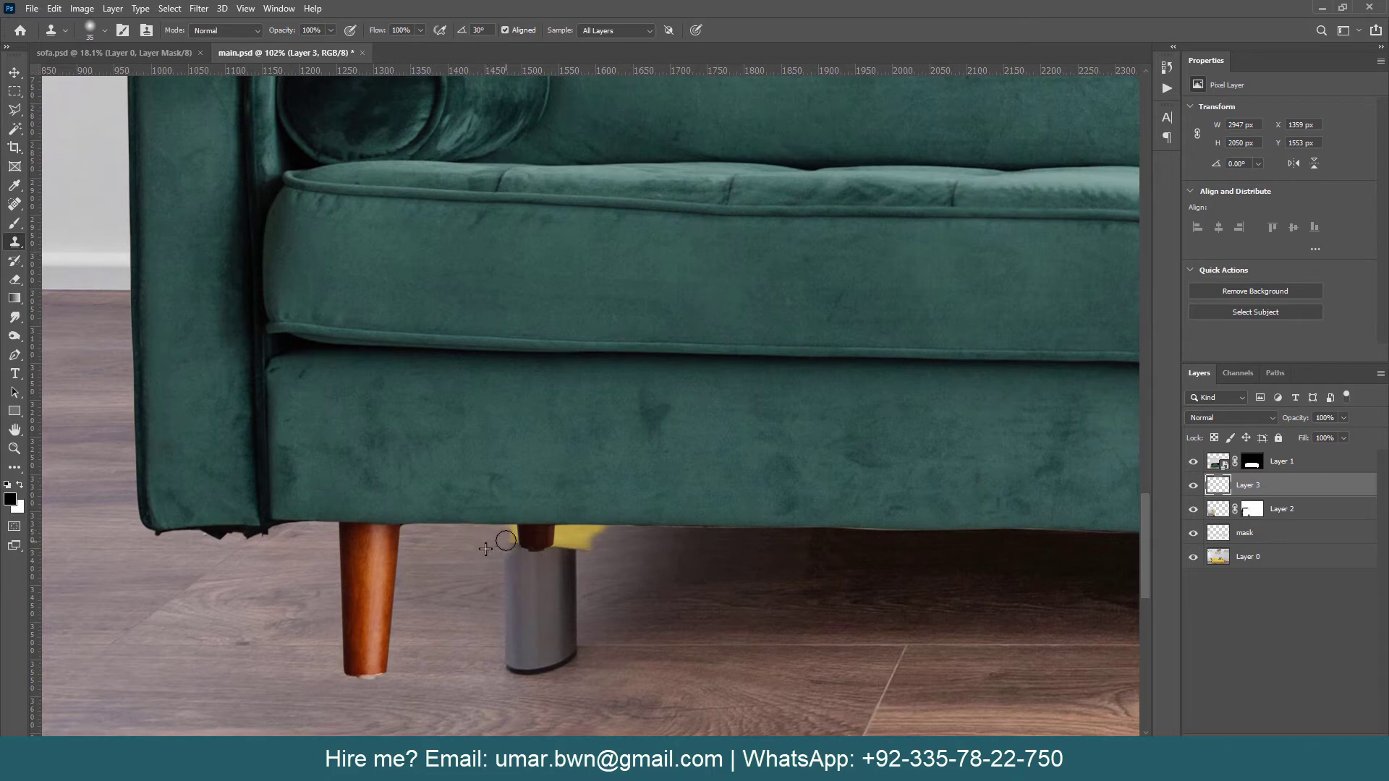
alt+click(472, 656)
mouse_move(511, 659)
mouse_down()
mouse_move(511, 546)
mouse_move(530, 664)
mouse_up()
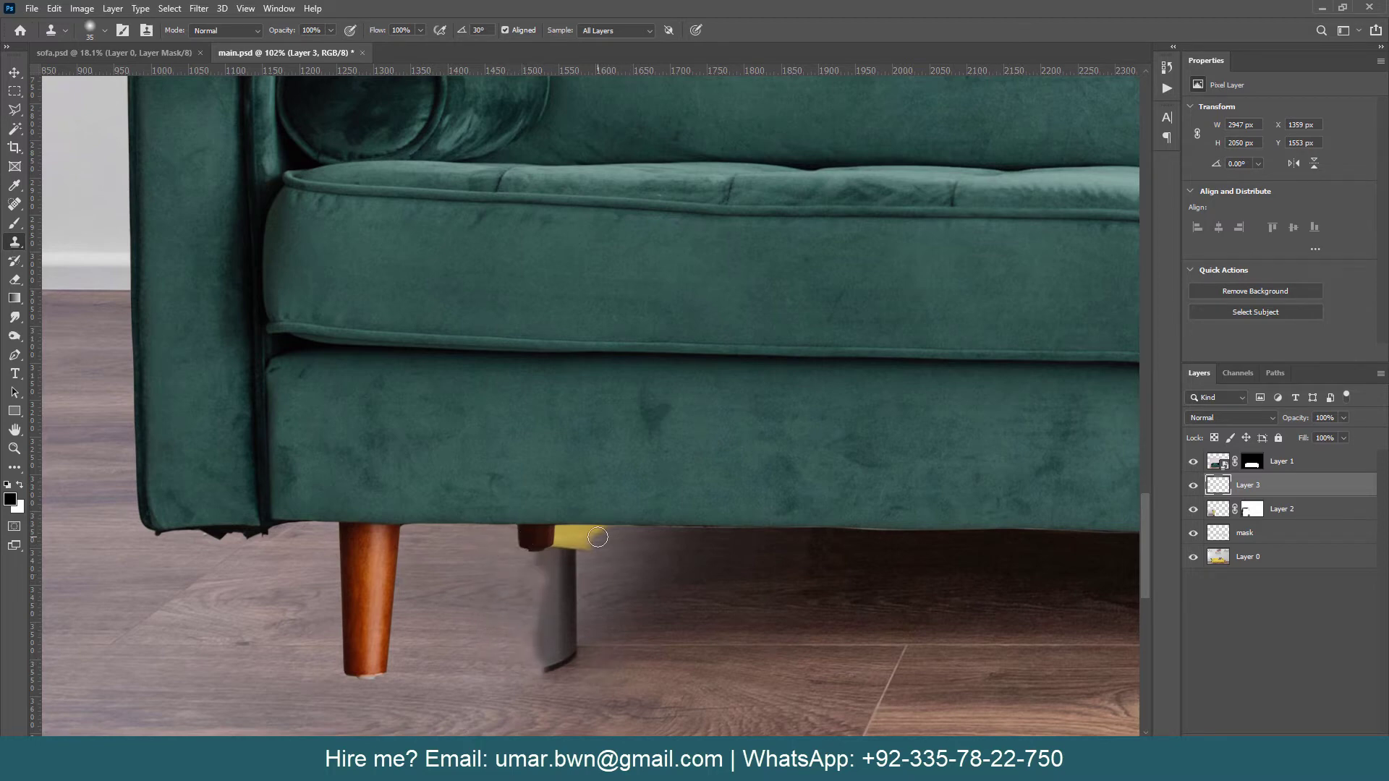
drag(597, 536, 554, 536)
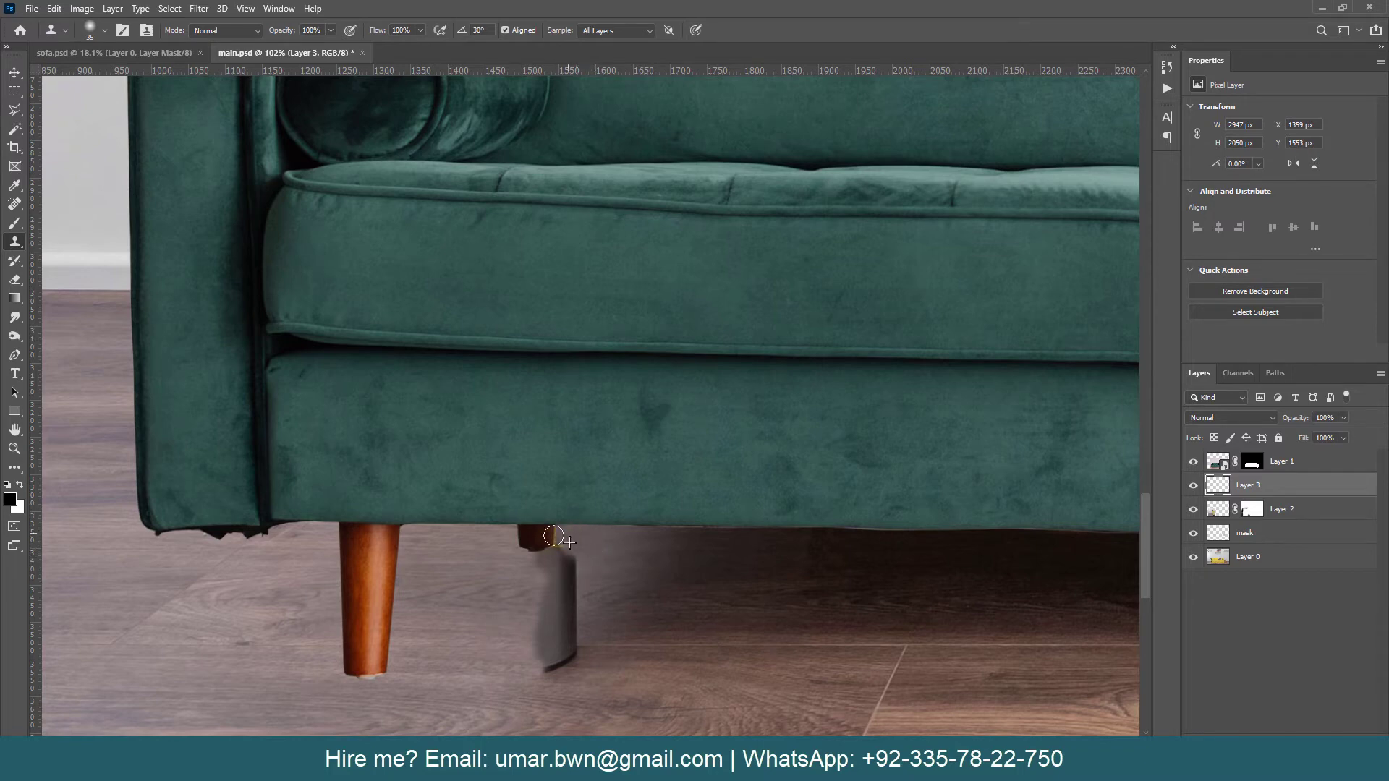
mouse_move(549, 595)
mouse_down()
mouse_move(548, 664)
mouse_move(553, 546)
mouse_up()
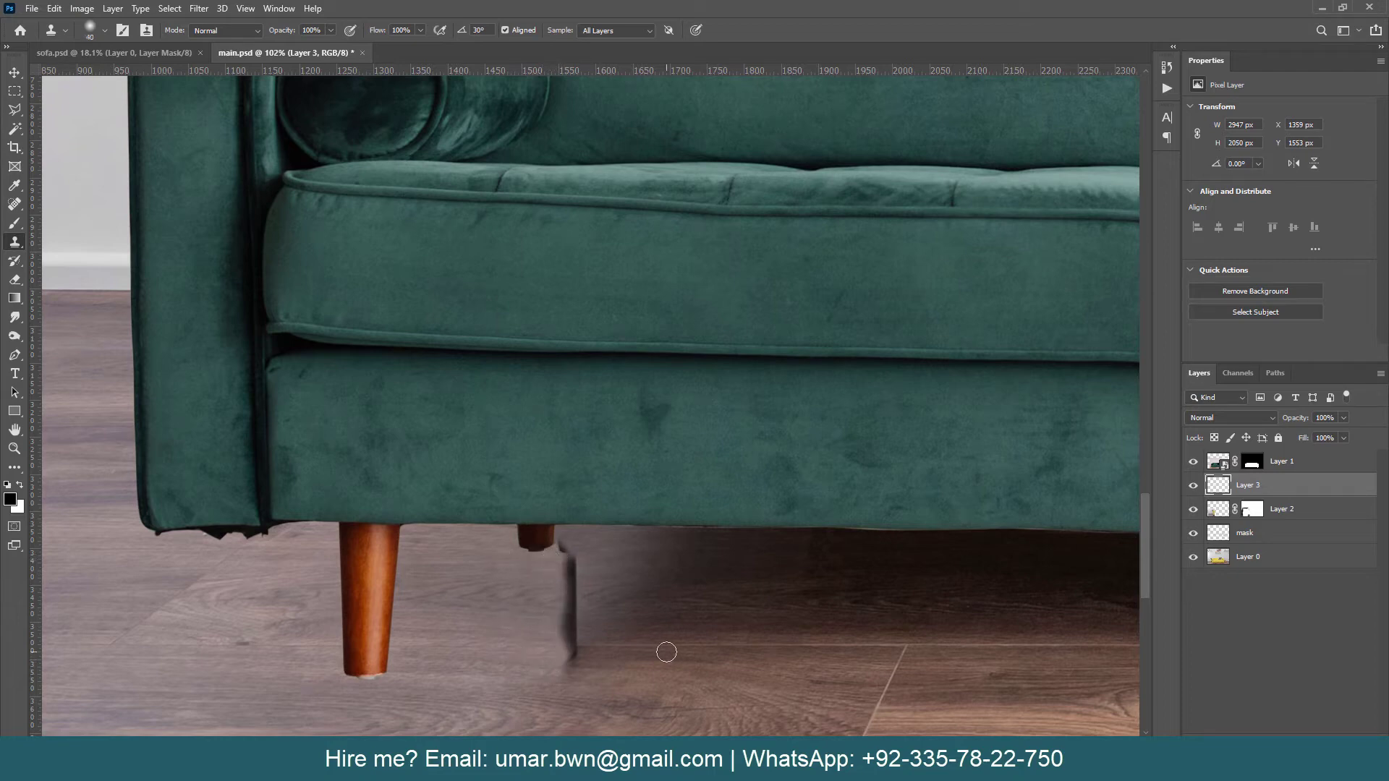
Step: Blend the leg shadow and dark streak into the floor at lower clone opacity
key(bracketright)
drag(570, 651, 571, 568)
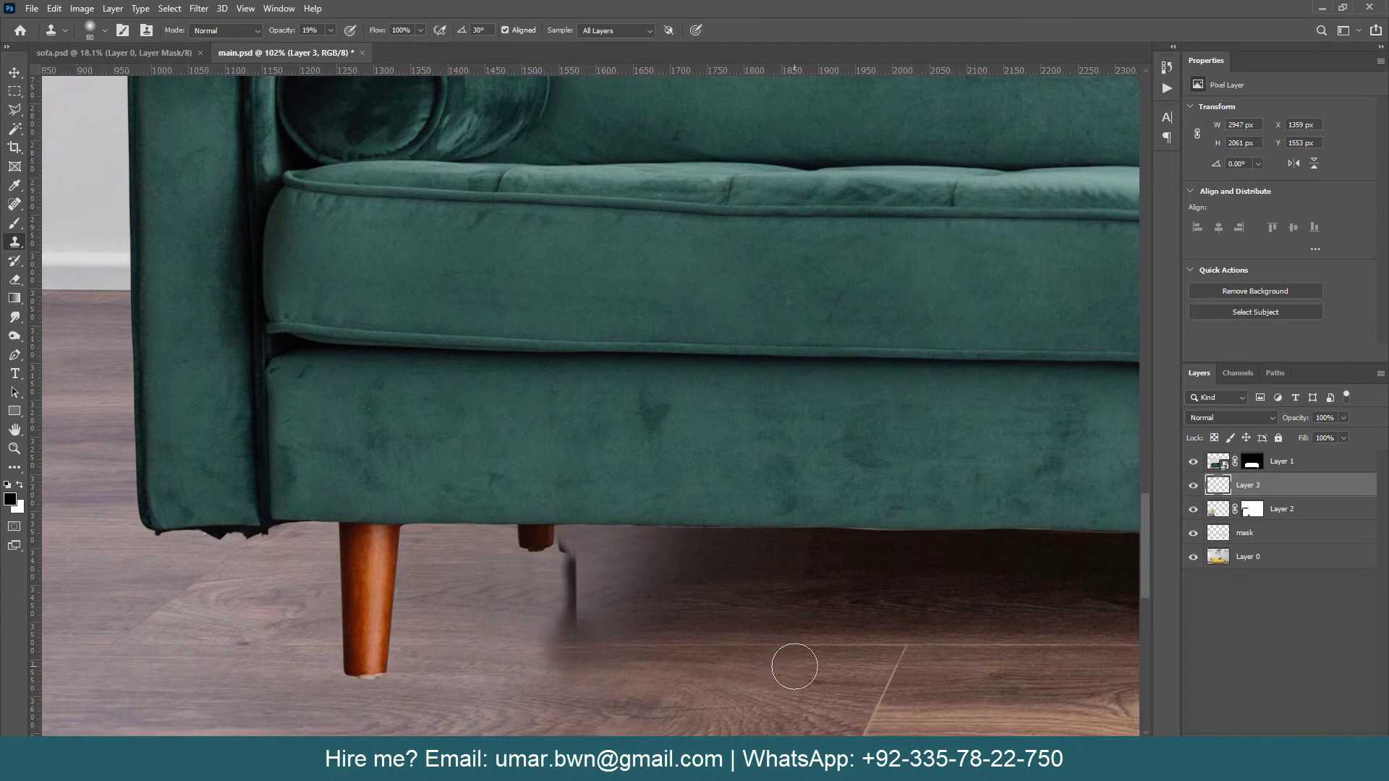
key(9)
key(8)
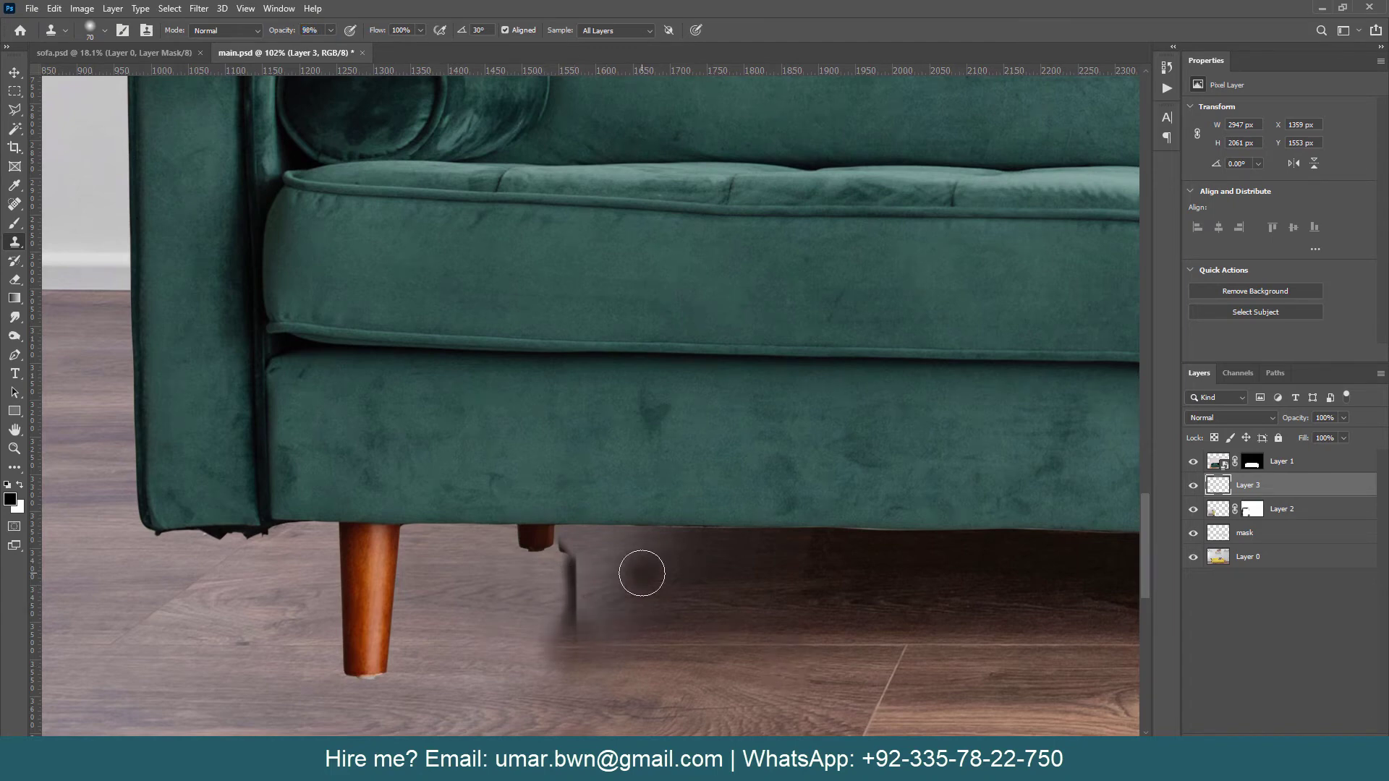
drag(577, 543, 576, 643)
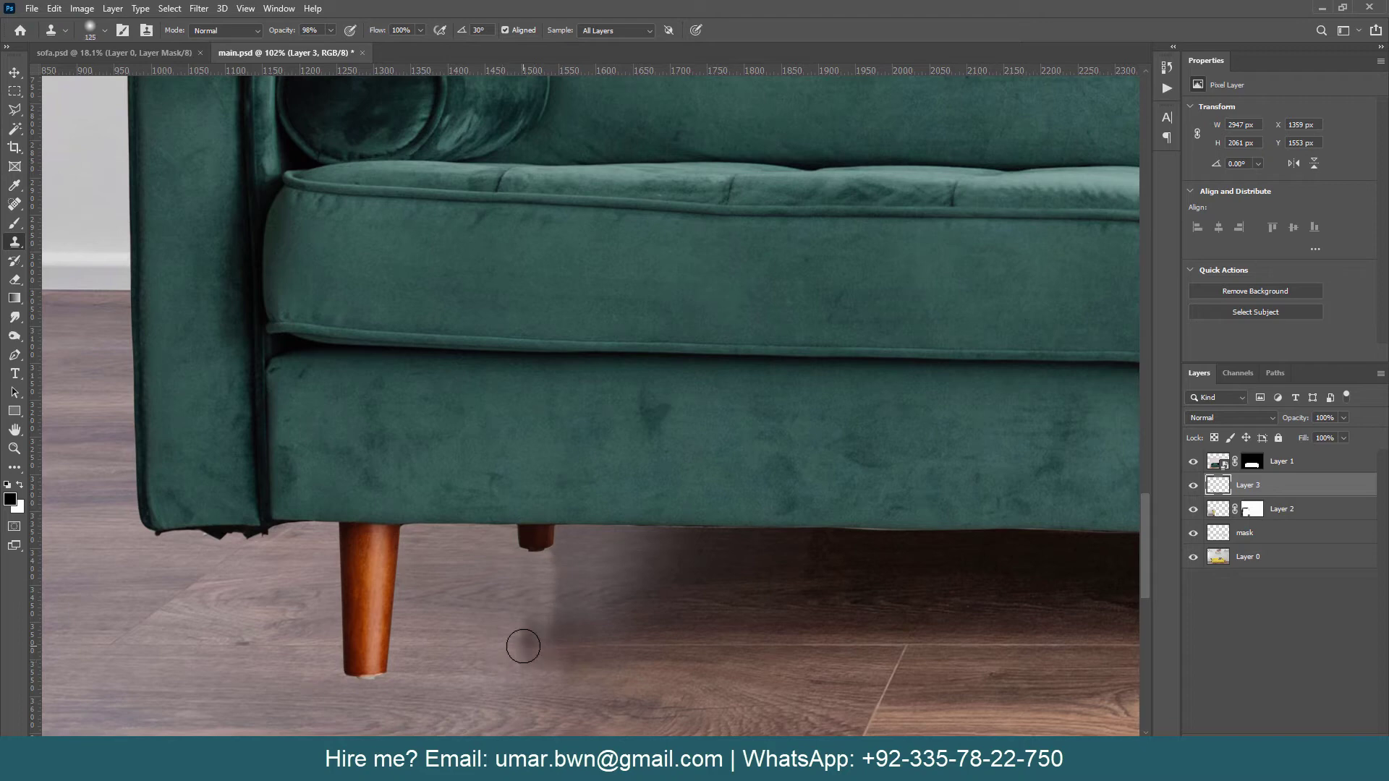
key(bracketright)
key(bracketright)
key(bracketright)
drag(283, 32, 272, 32)
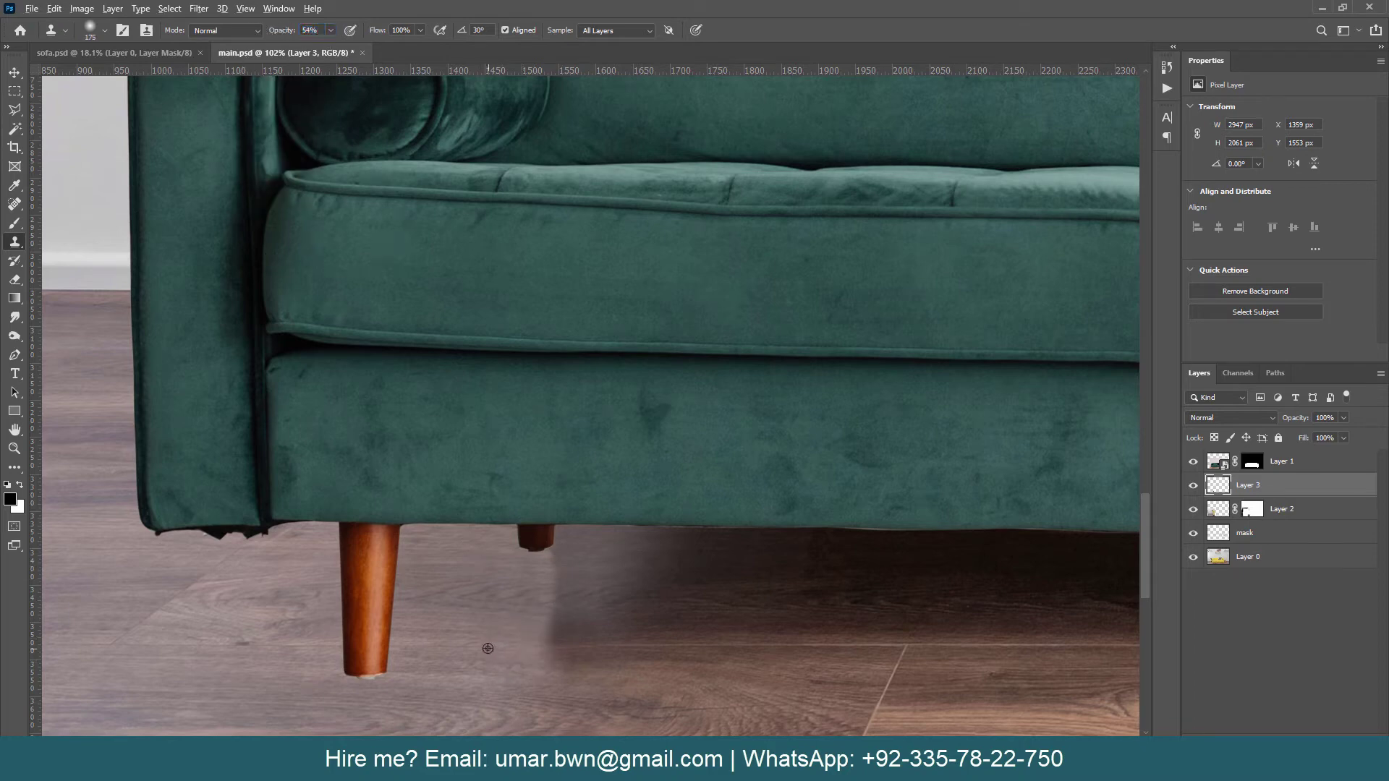
drag(564, 642, 542, 568)
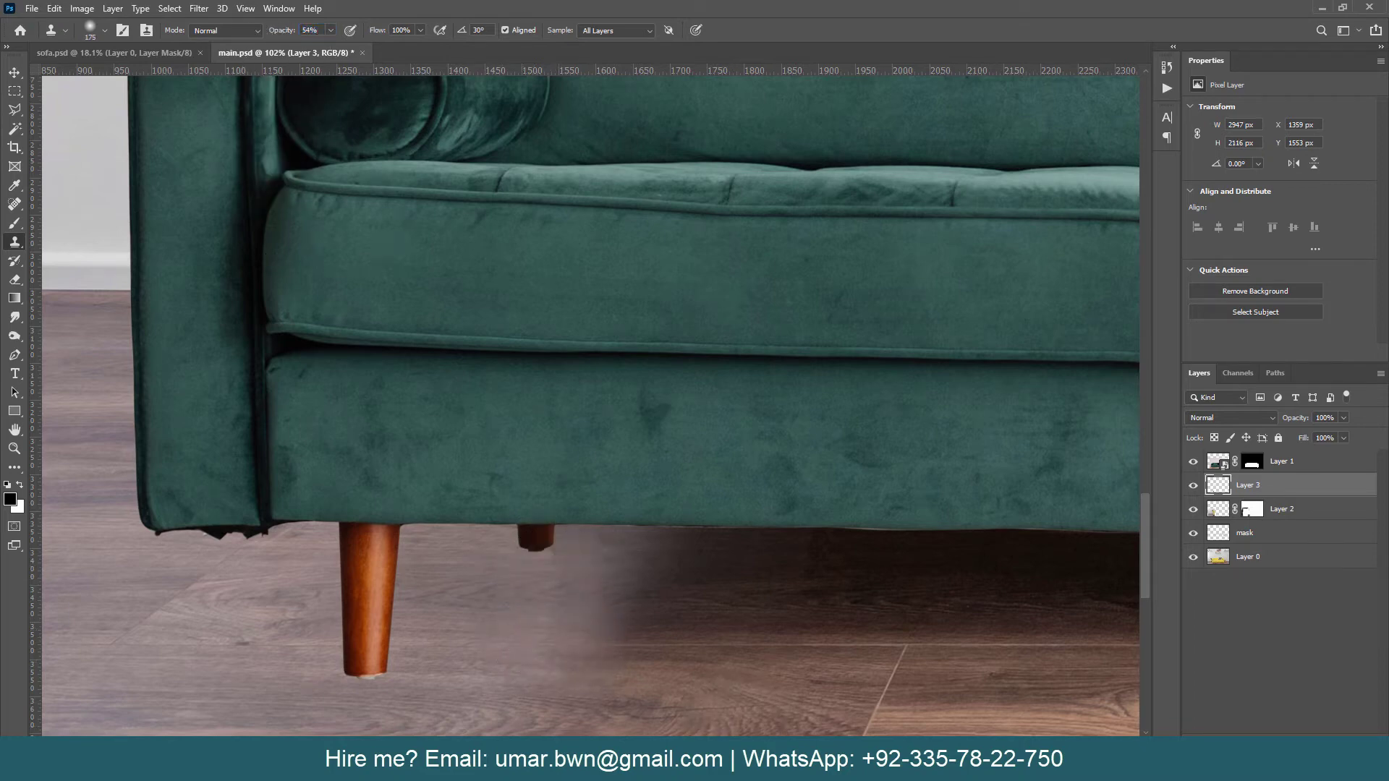
key(bracketleft)
key(bracketleft)
key(bracketleft)
scroll(615, 590, down, 1)
Step: Fit the whole image in view and save the document
key(ctrl+0)
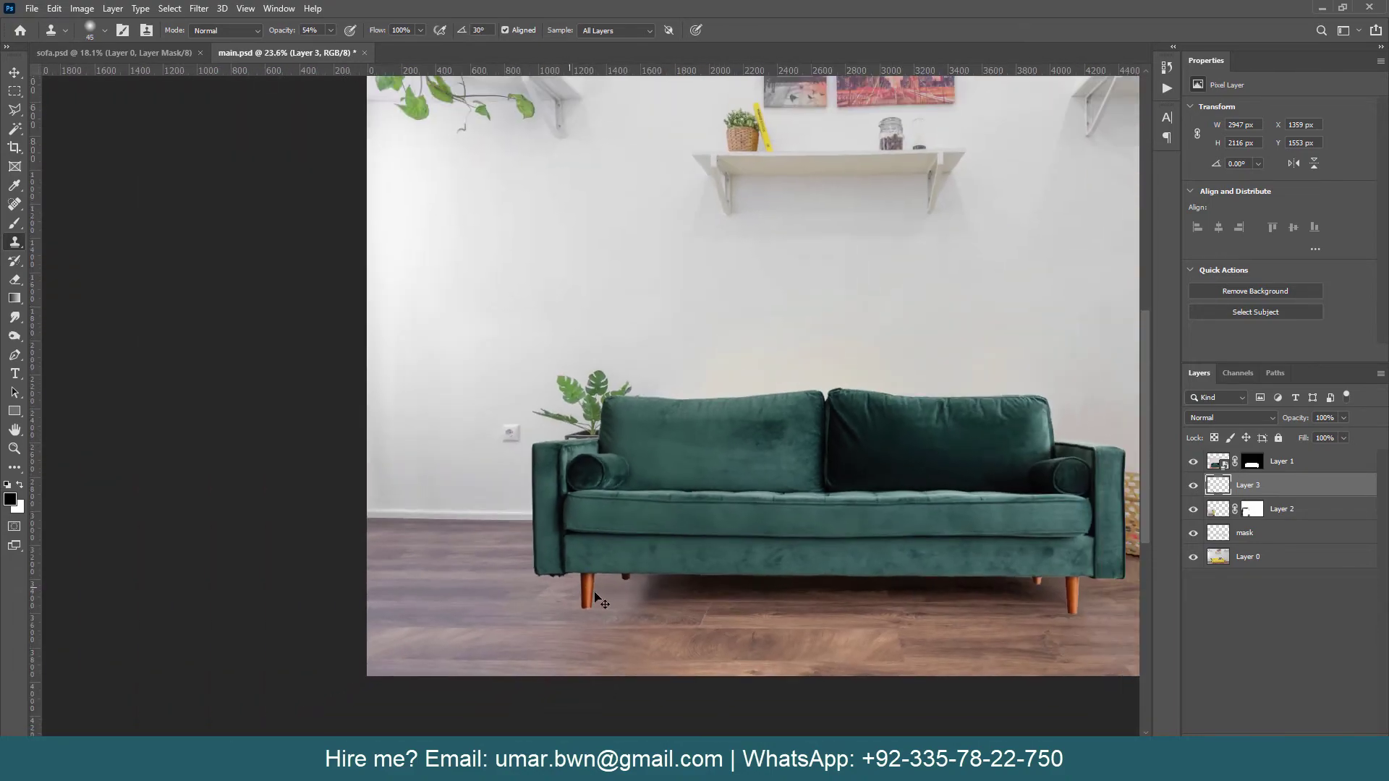
key(ctrl+s)
scroll(426, 541, up, 2)
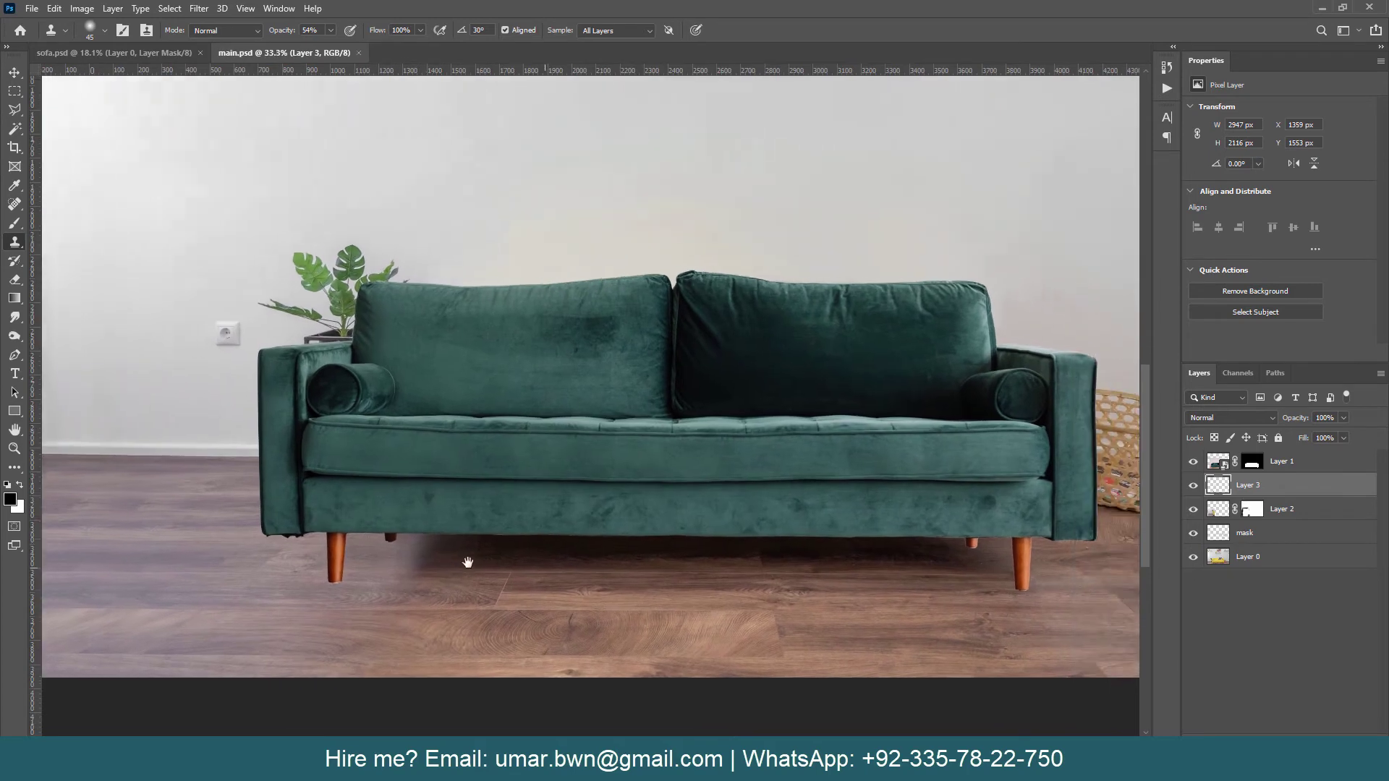
Step: On a new layer, paint a faint soft shadow under the sofa's left end
key(ctrl+shift+alt+n)
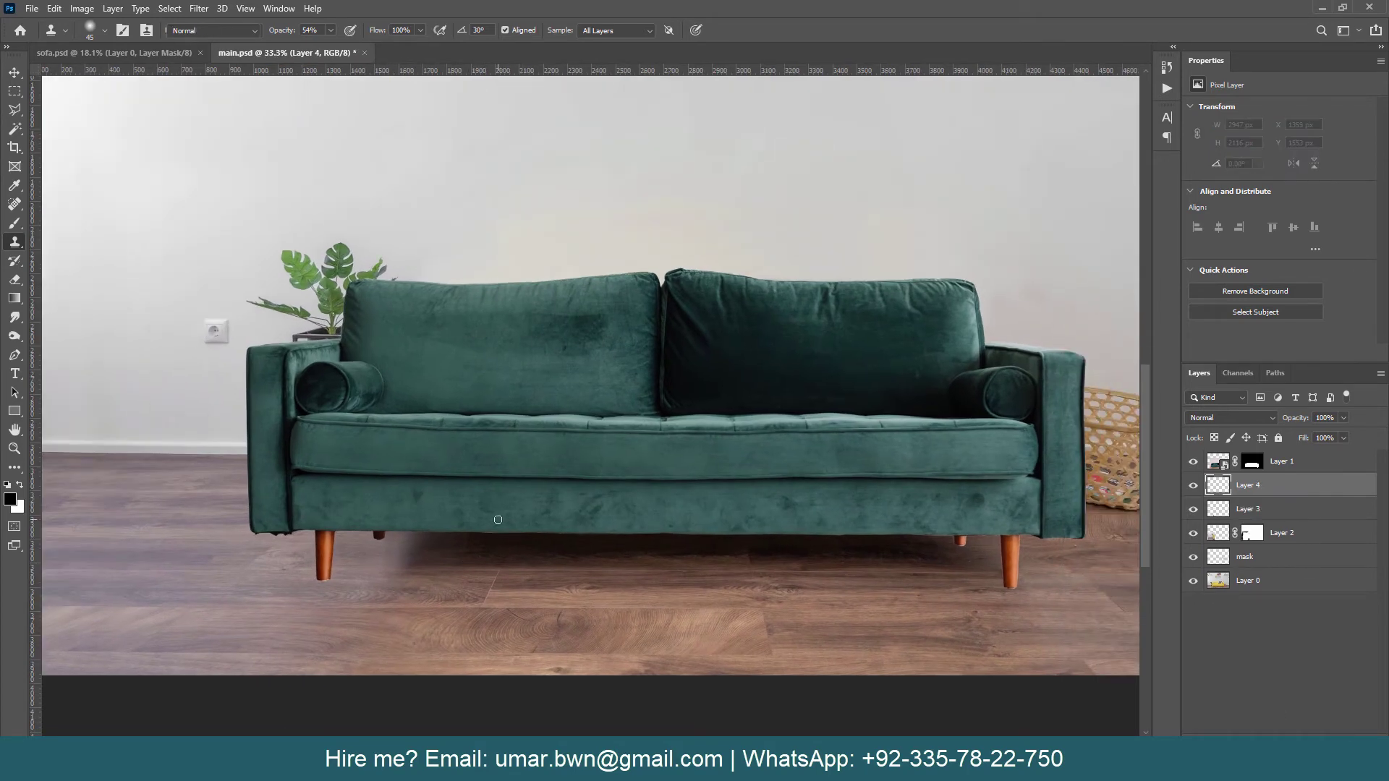
key(b)
key(bracketleft)
key(bracketleft)
key(bracketleft)
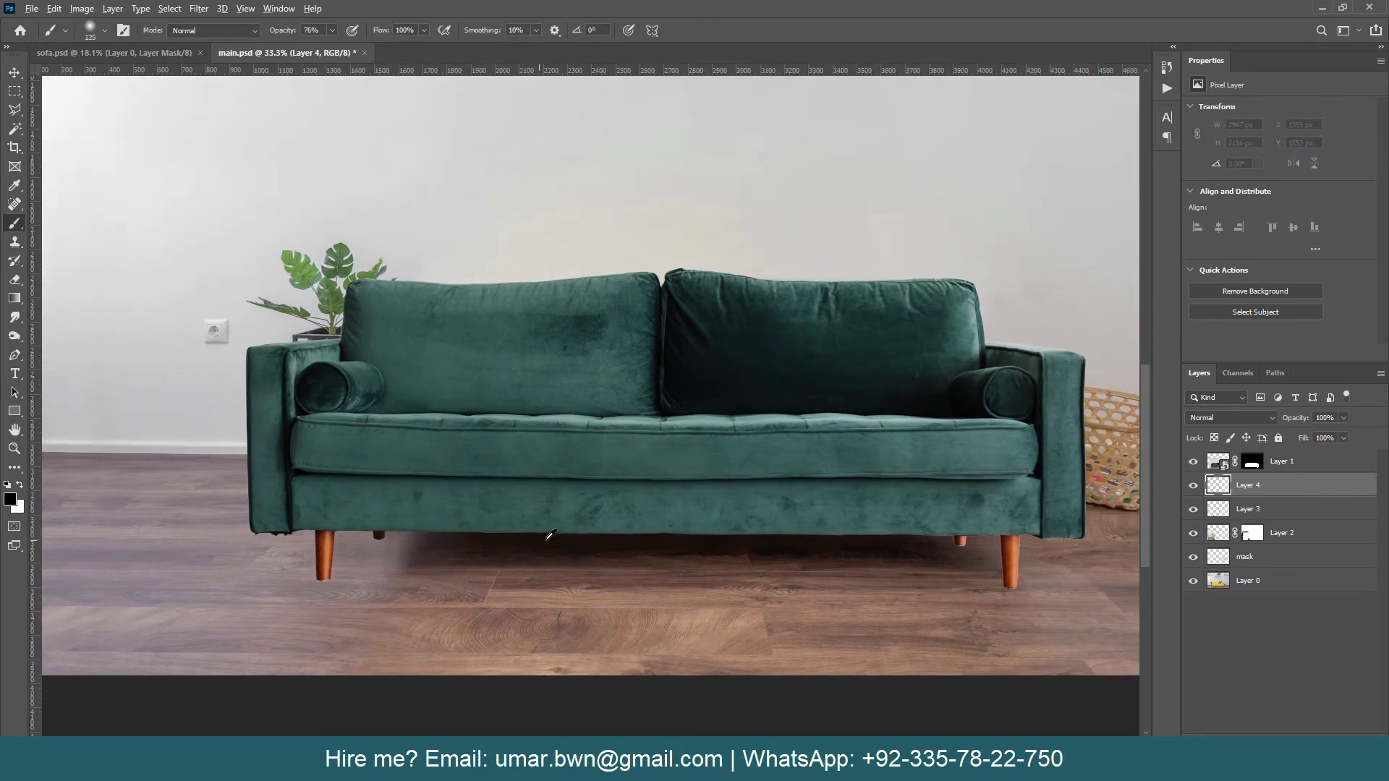
drag(427, 531, 367, 564)
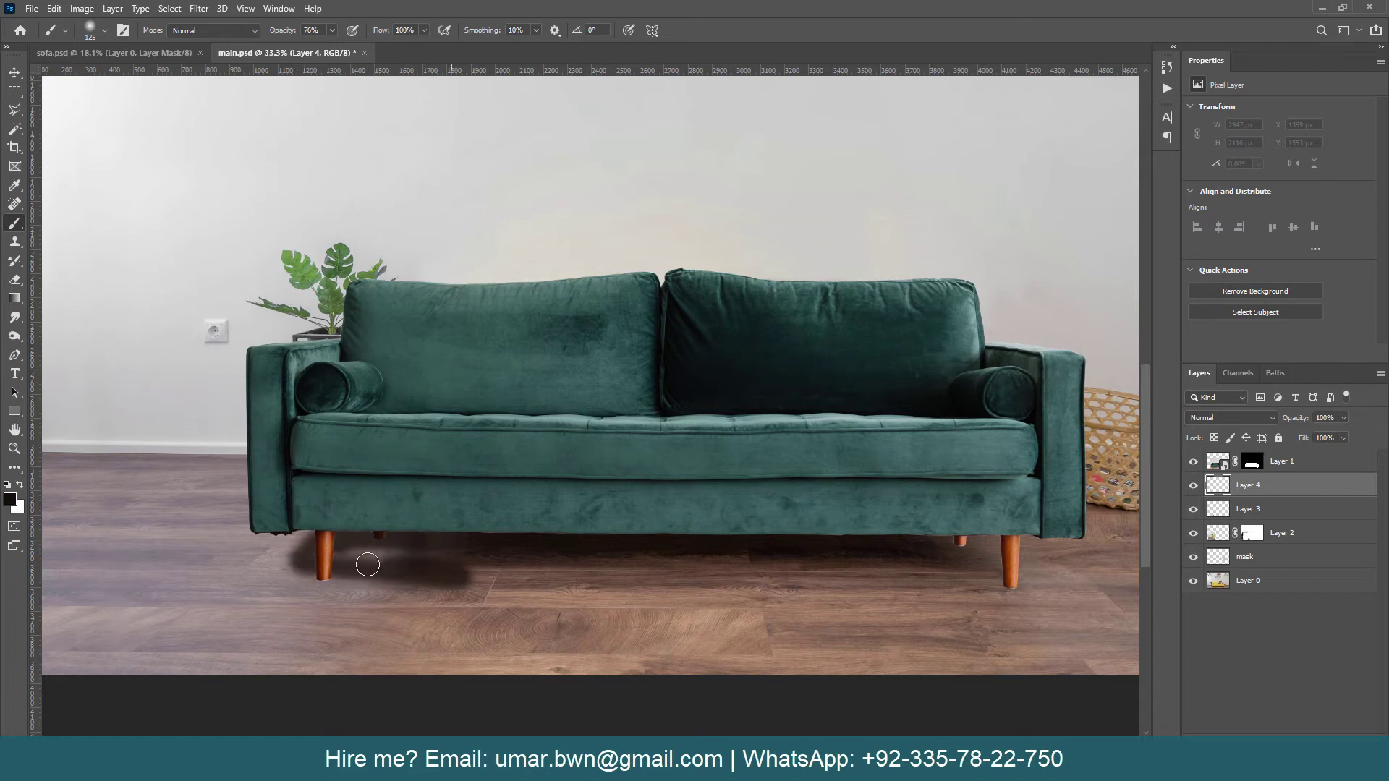
key(ctrl+z)
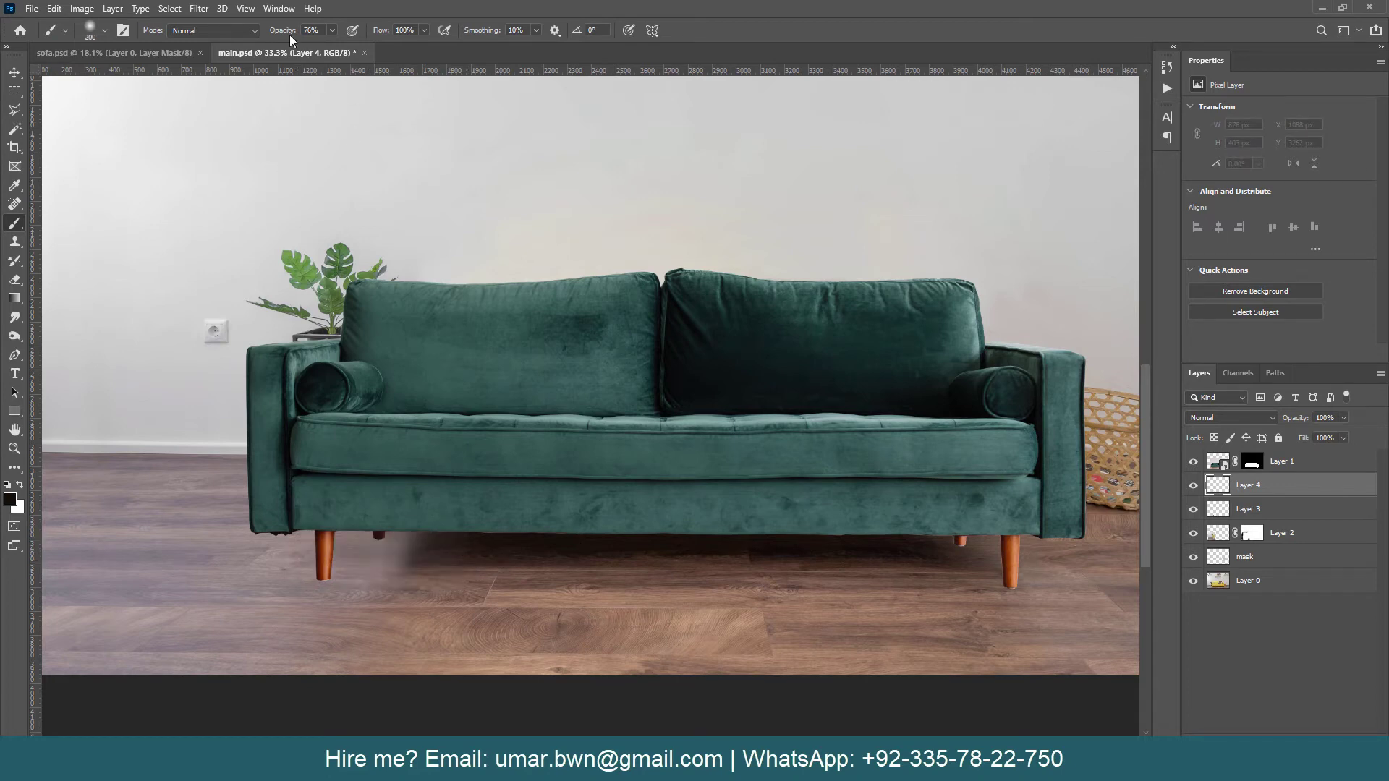
drag(262, 34, 252, 34)
mouse_move(434, 533)
mouse_down()
mouse_move(315, 547)
mouse_move(465, 552)
mouse_move(403, 543)
mouse_move(454, 552)
mouse_move(288, 559)
mouse_up()
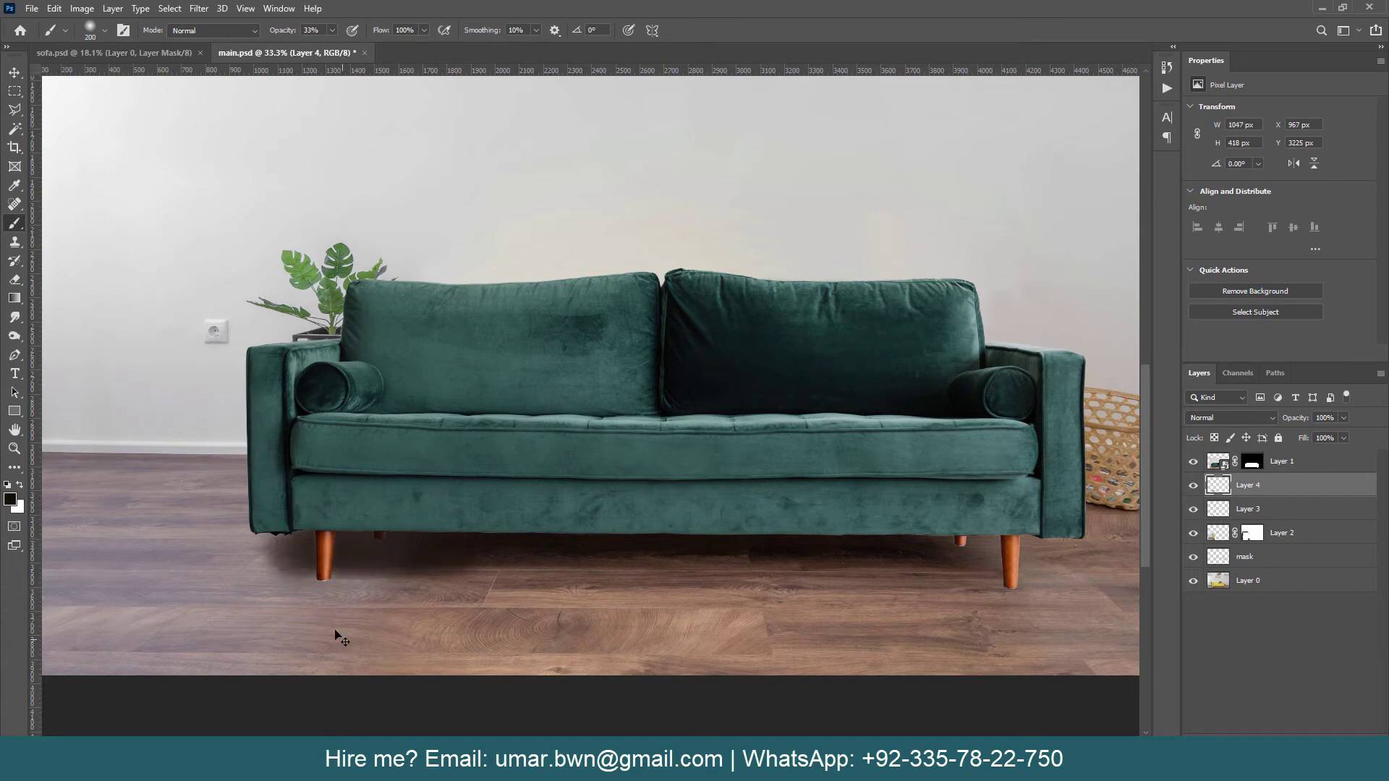
Step: Switch to white and set up a 300 px eraser to trim the shadow
scroll(335, 639, down, 2)
scroll(326, 604, up, 1)
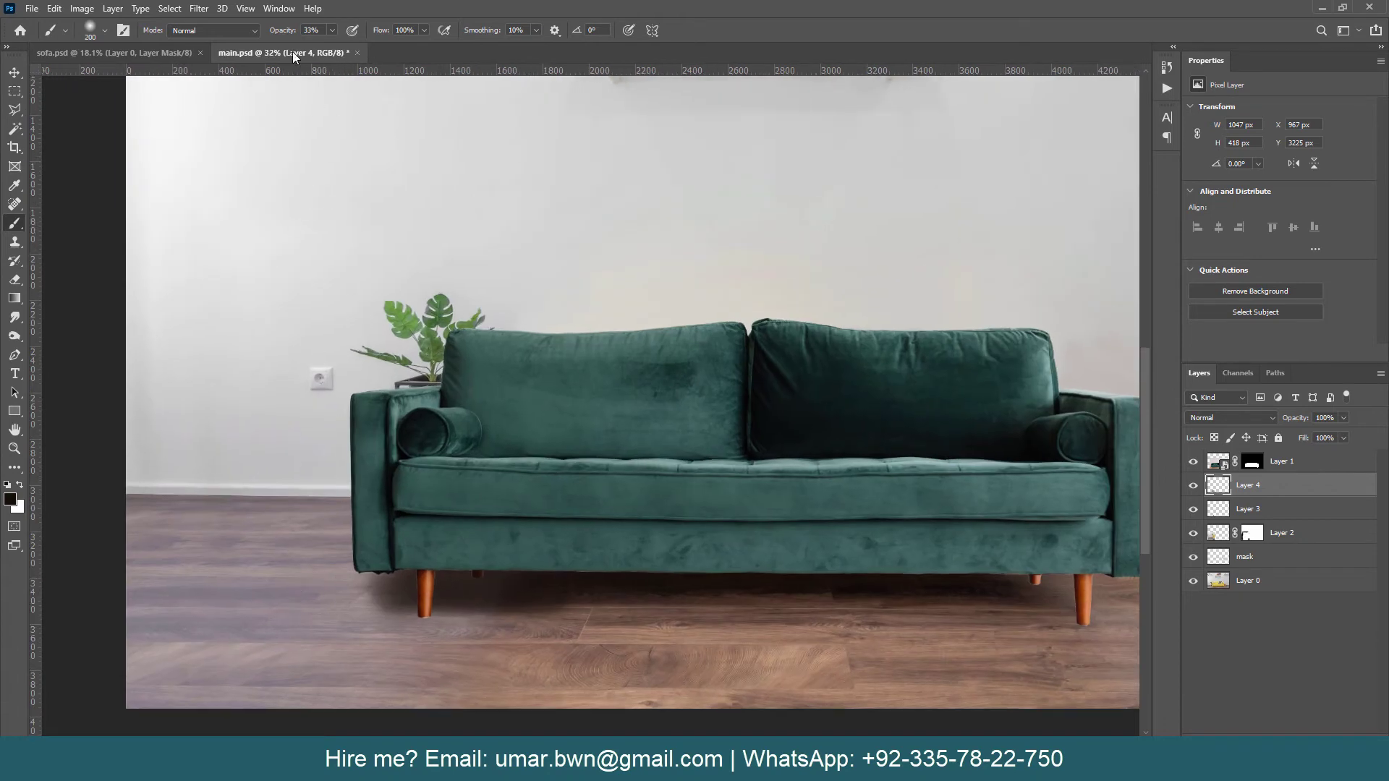
key(Return)
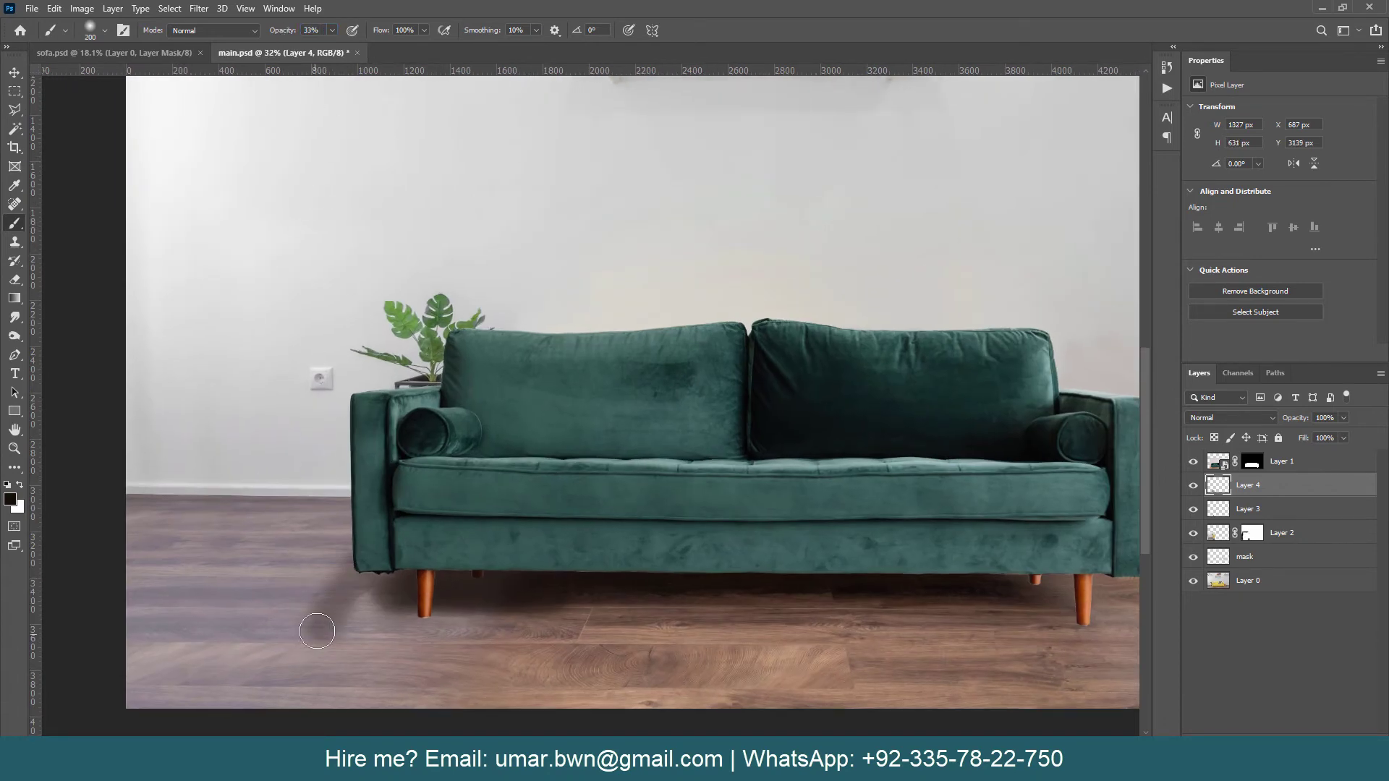
key(x)
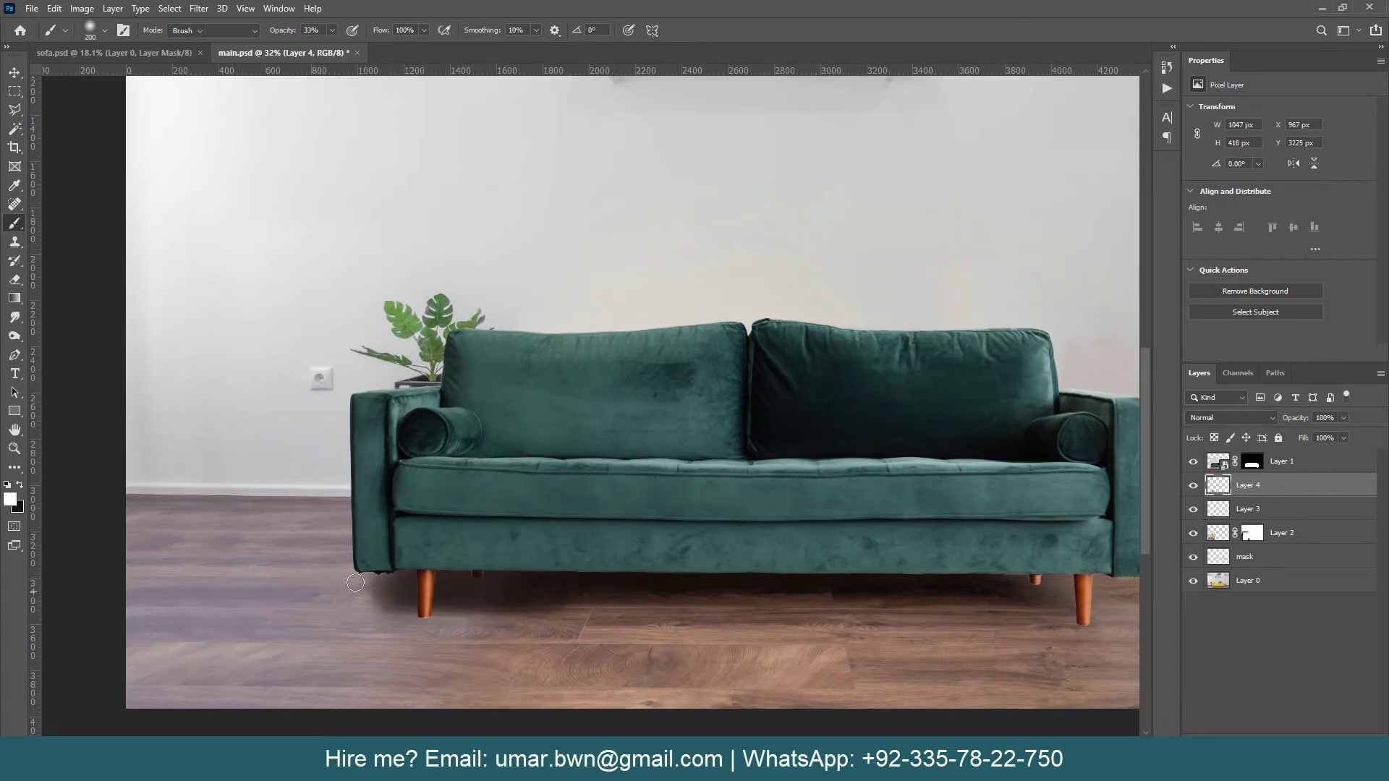
key(e)
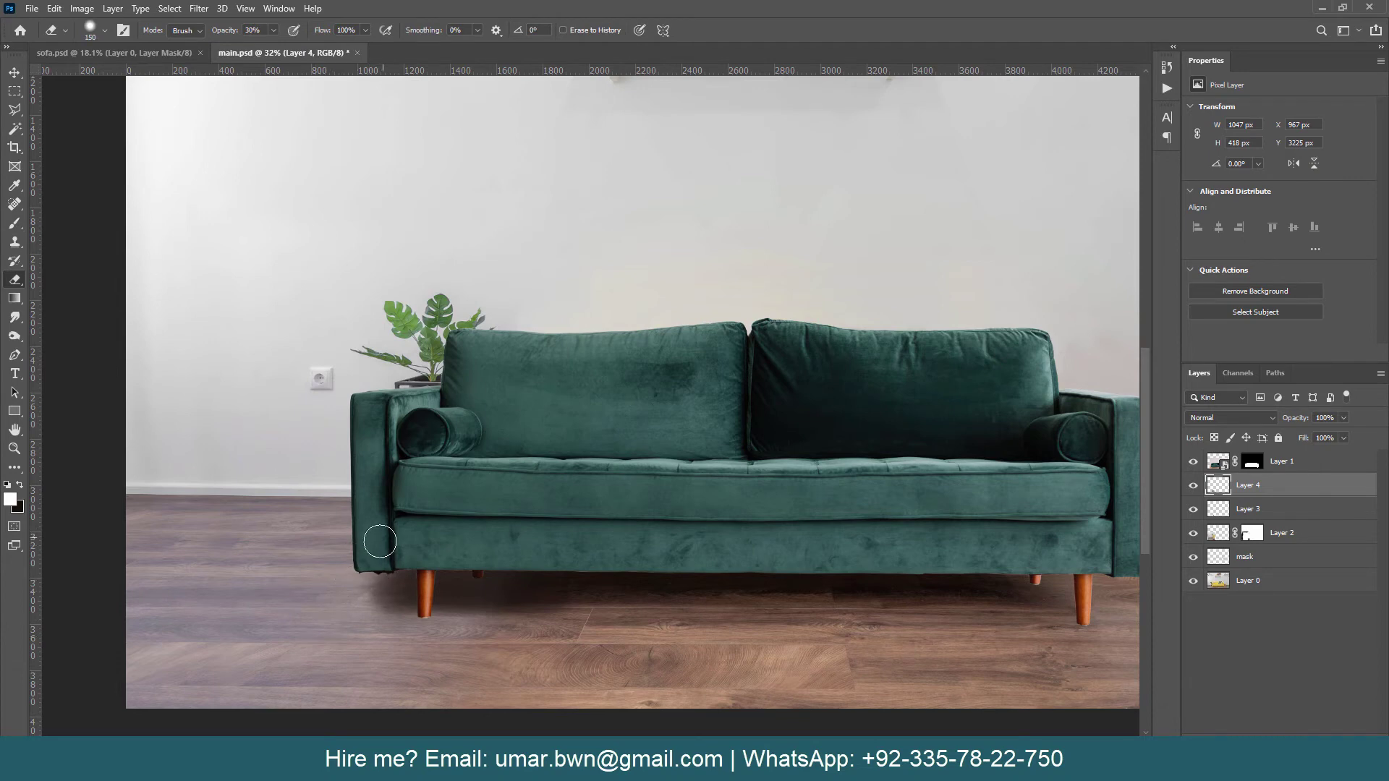
right_click(319, 633)
key(Return)
key(bracketright)
key(bracketright)
key(bracketright)
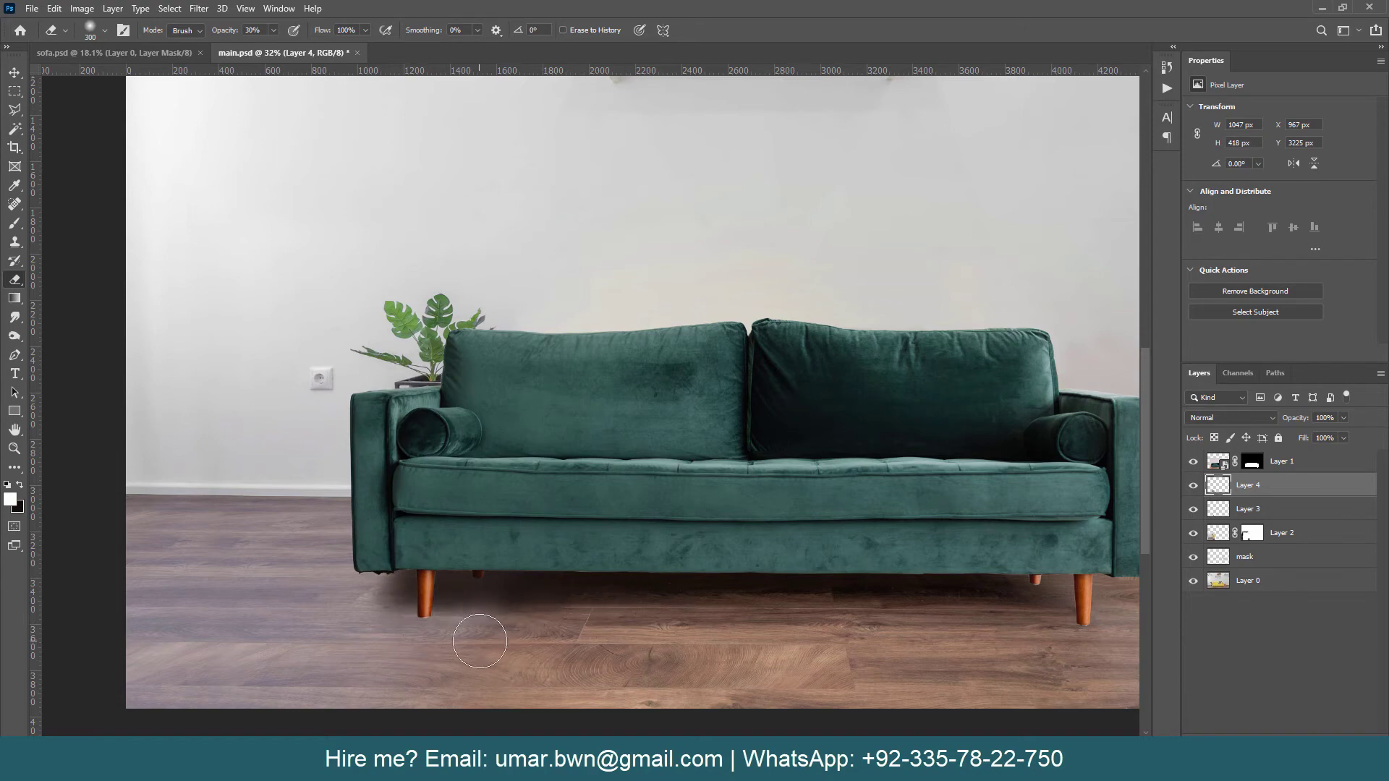
Step: Lower the Layer 4 floor shadow to 86% opacity
scroll(587, 664, down, 3)
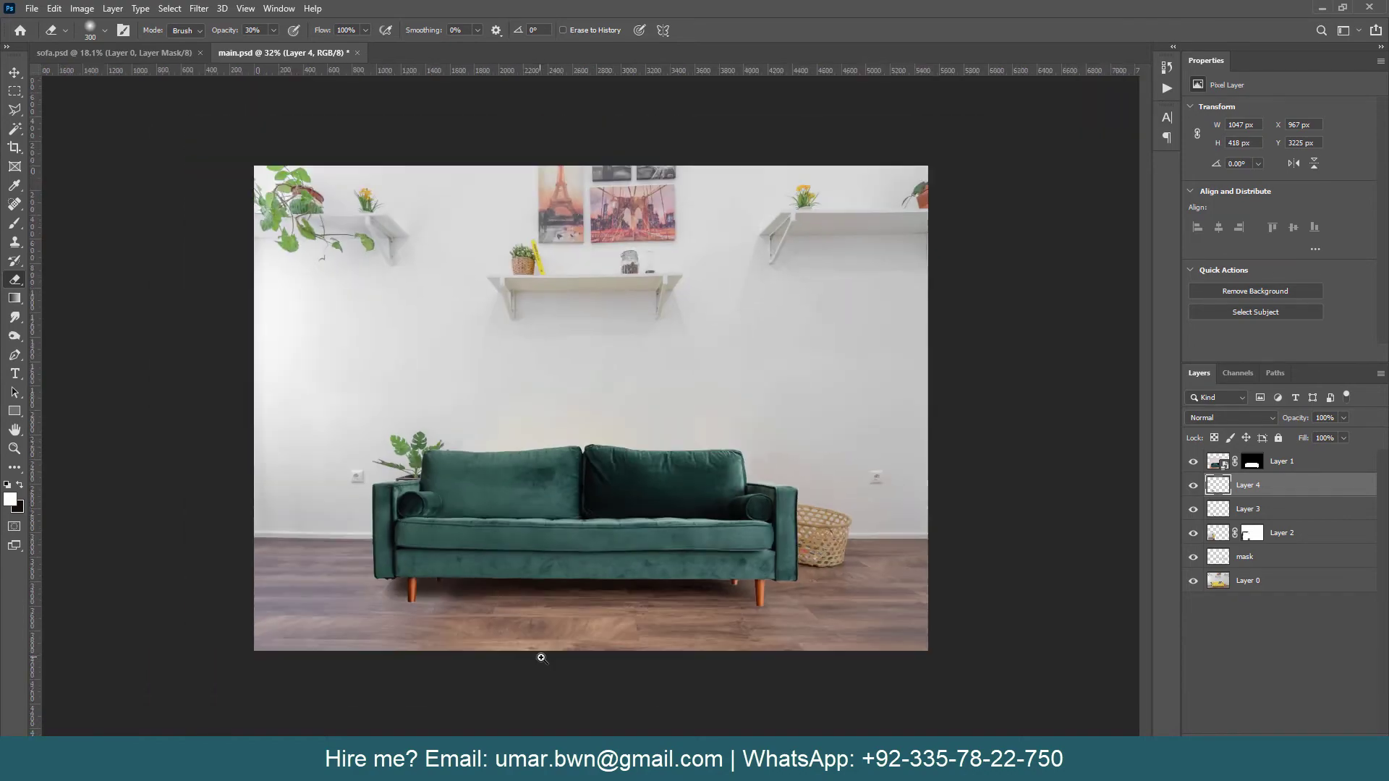
scroll(587, 664, up, 2)
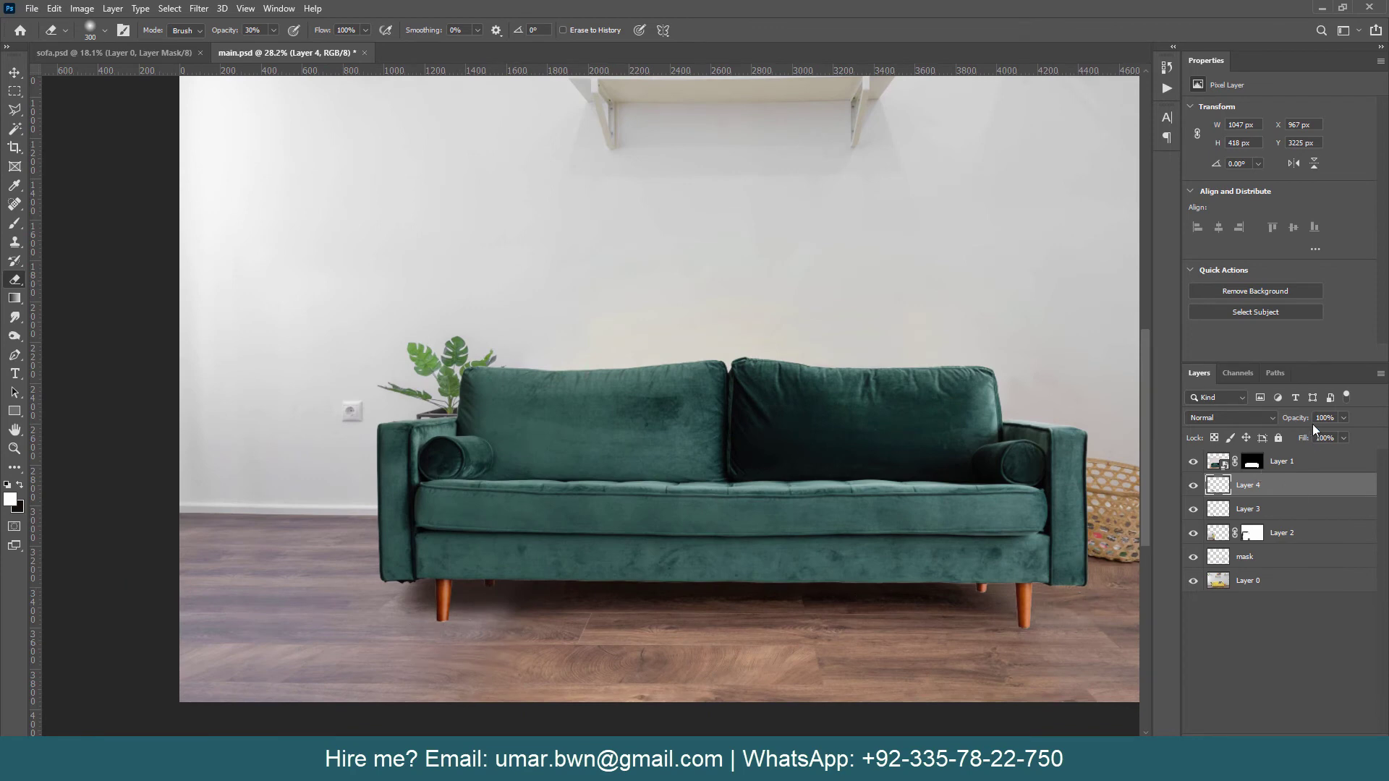
drag(1296, 423, 1286, 423)
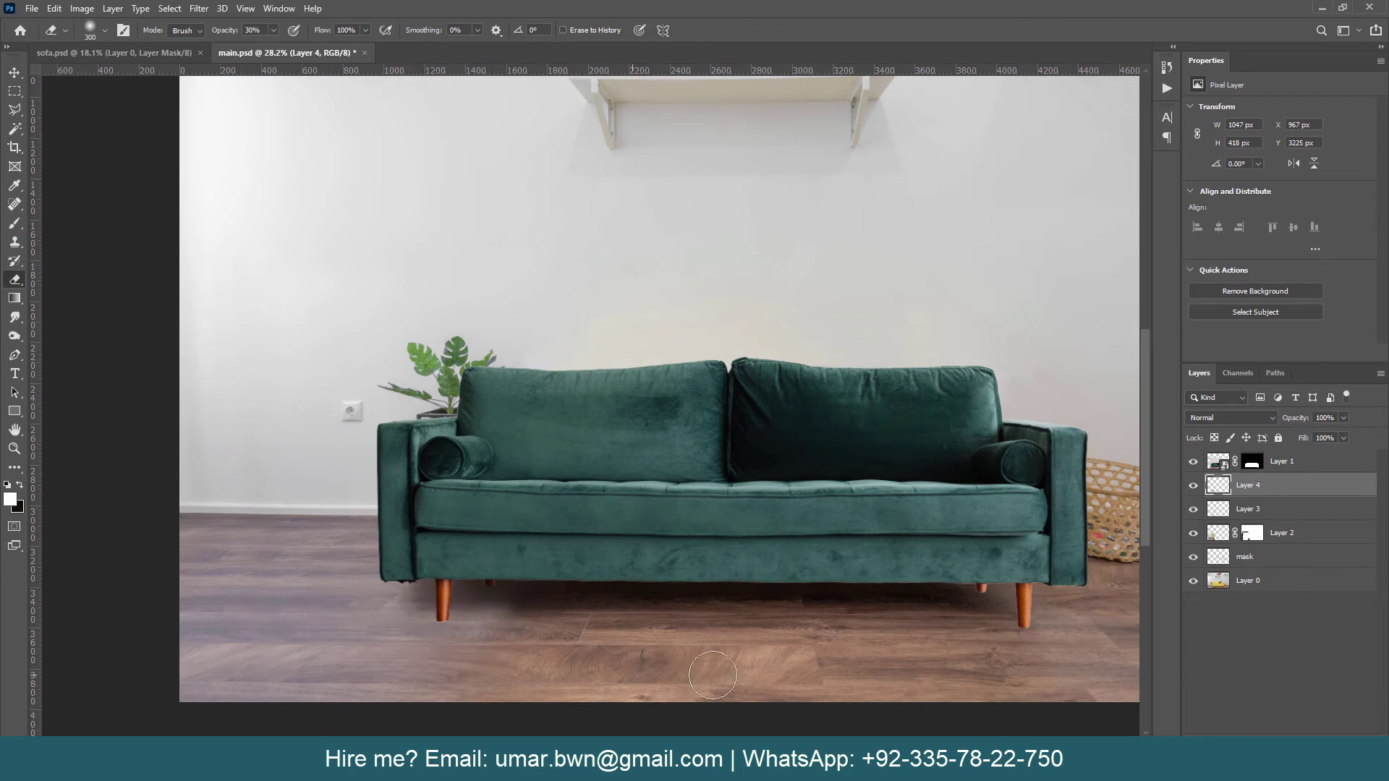
Step: Group the sofa layers, from the top sofa layer down to the mask layer, into Group 1
shift+click(1281, 560)
shift+click(1284, 461)
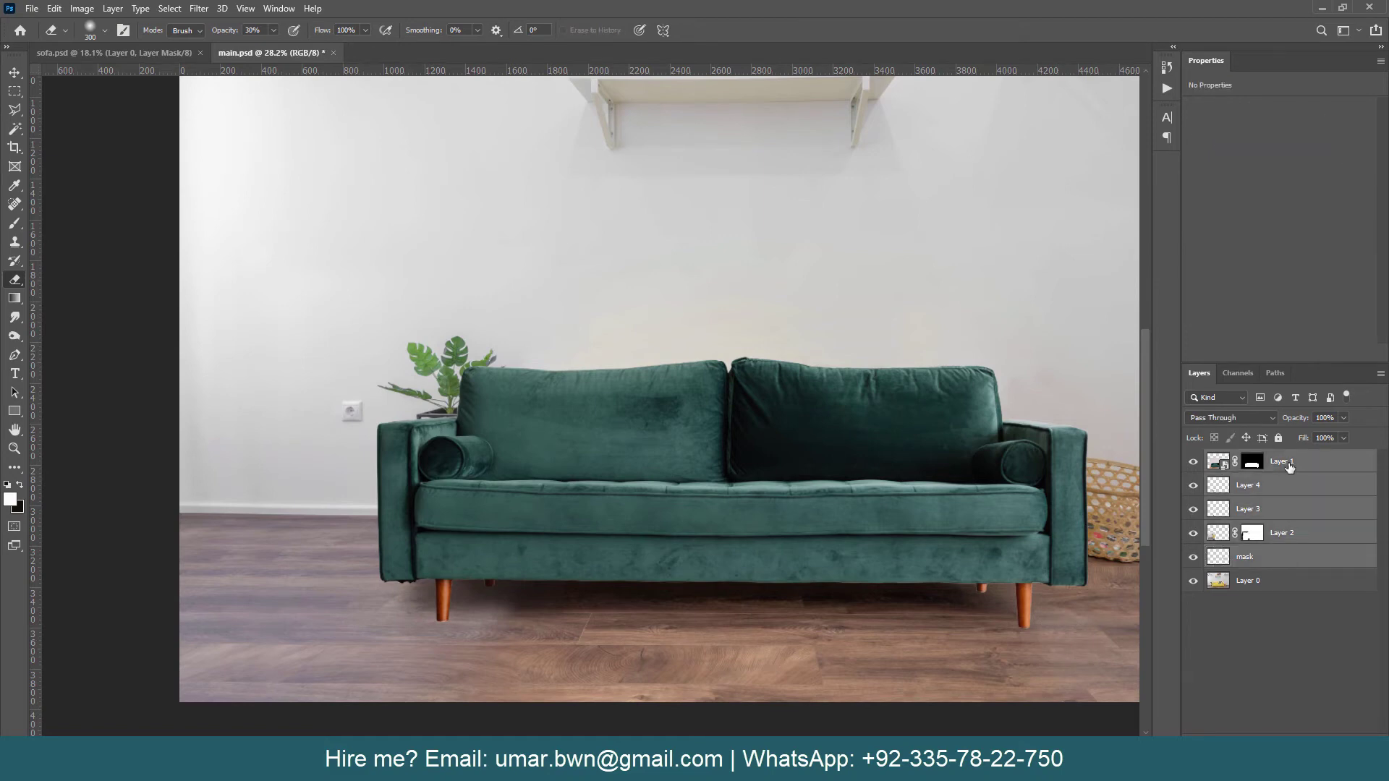
key(ctrl+g)
click(1188, 461)
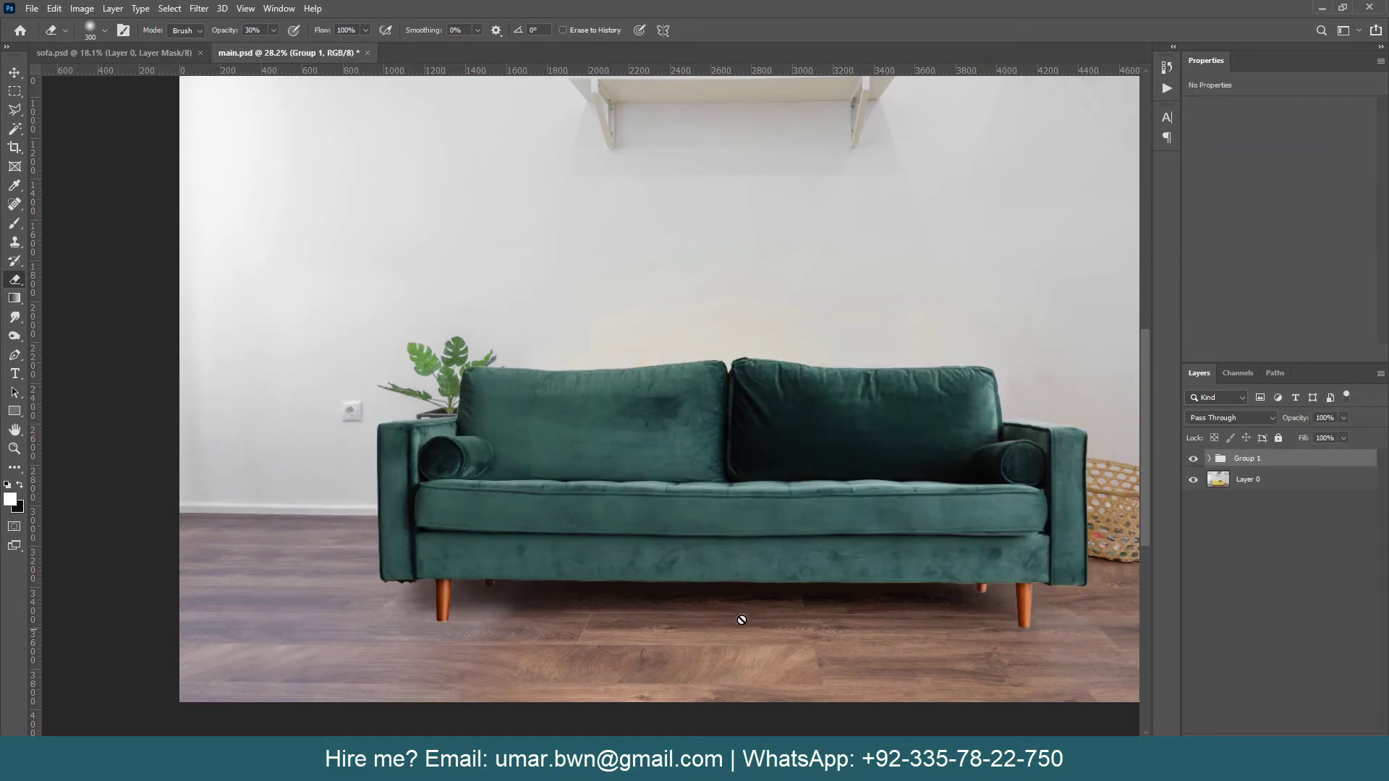
Step: Expand Group 1 and select the Layer 4 shadow layer, checking the brush size settings
click(1208, 459)
click(1258, 503)
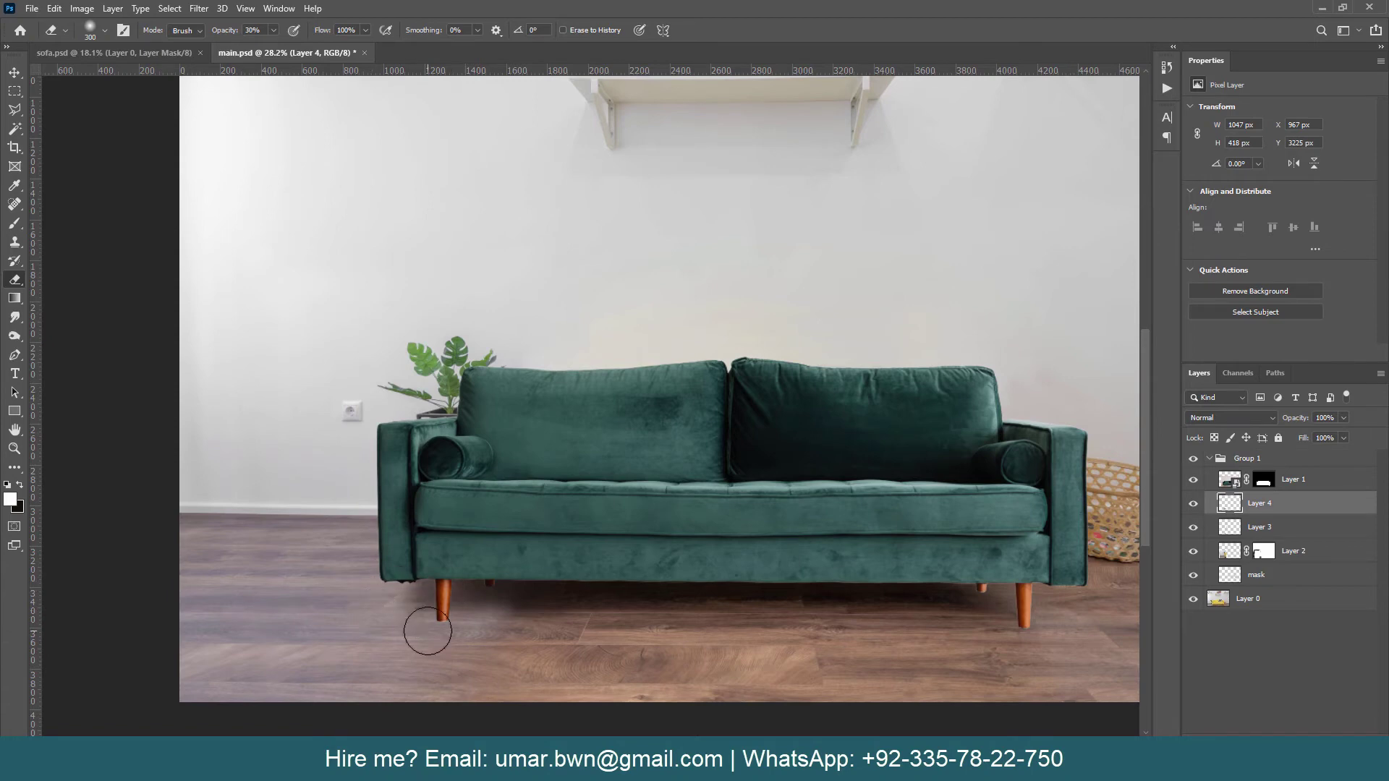
right_click(433, 607)
key(Return)
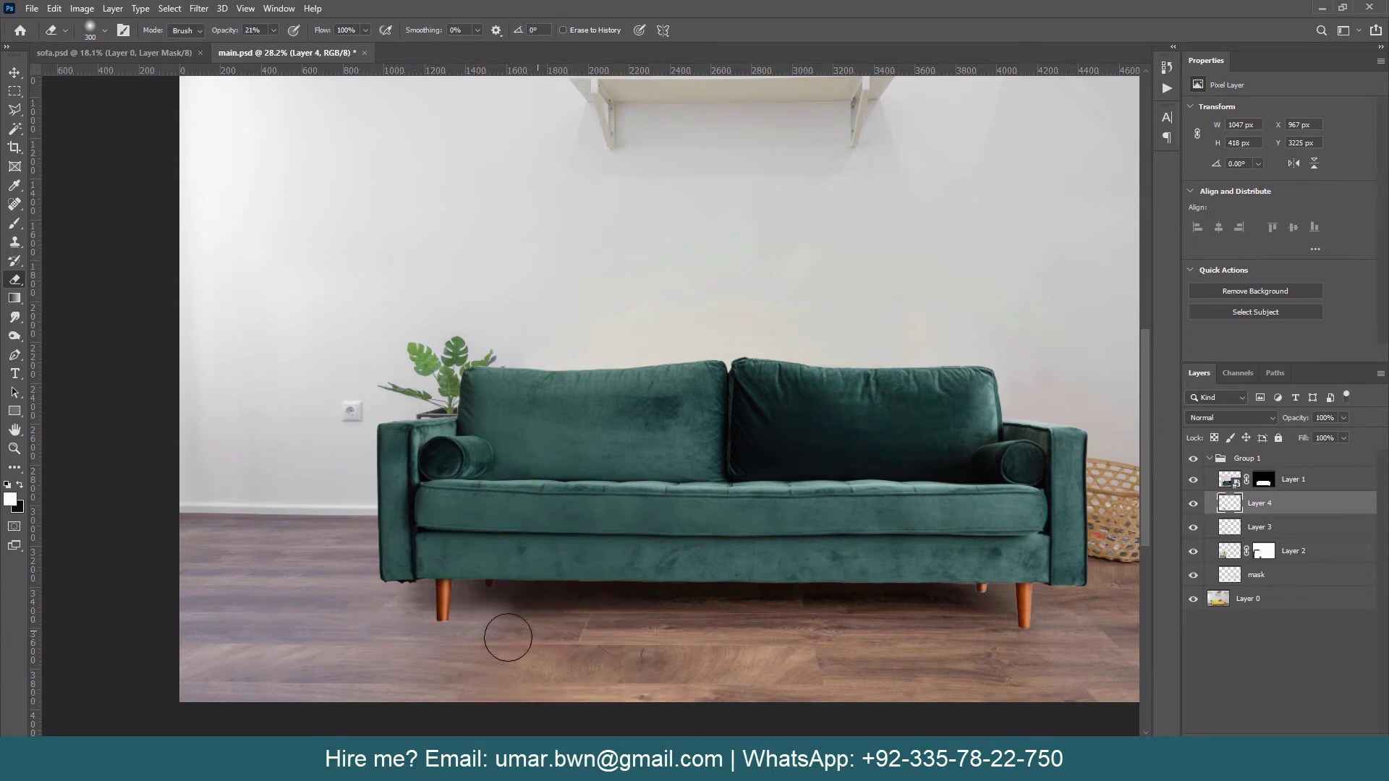
Step: Save the document and toggle the green sofa off and on to compare with the original
key(ctrl+s)
click(1192, 459)
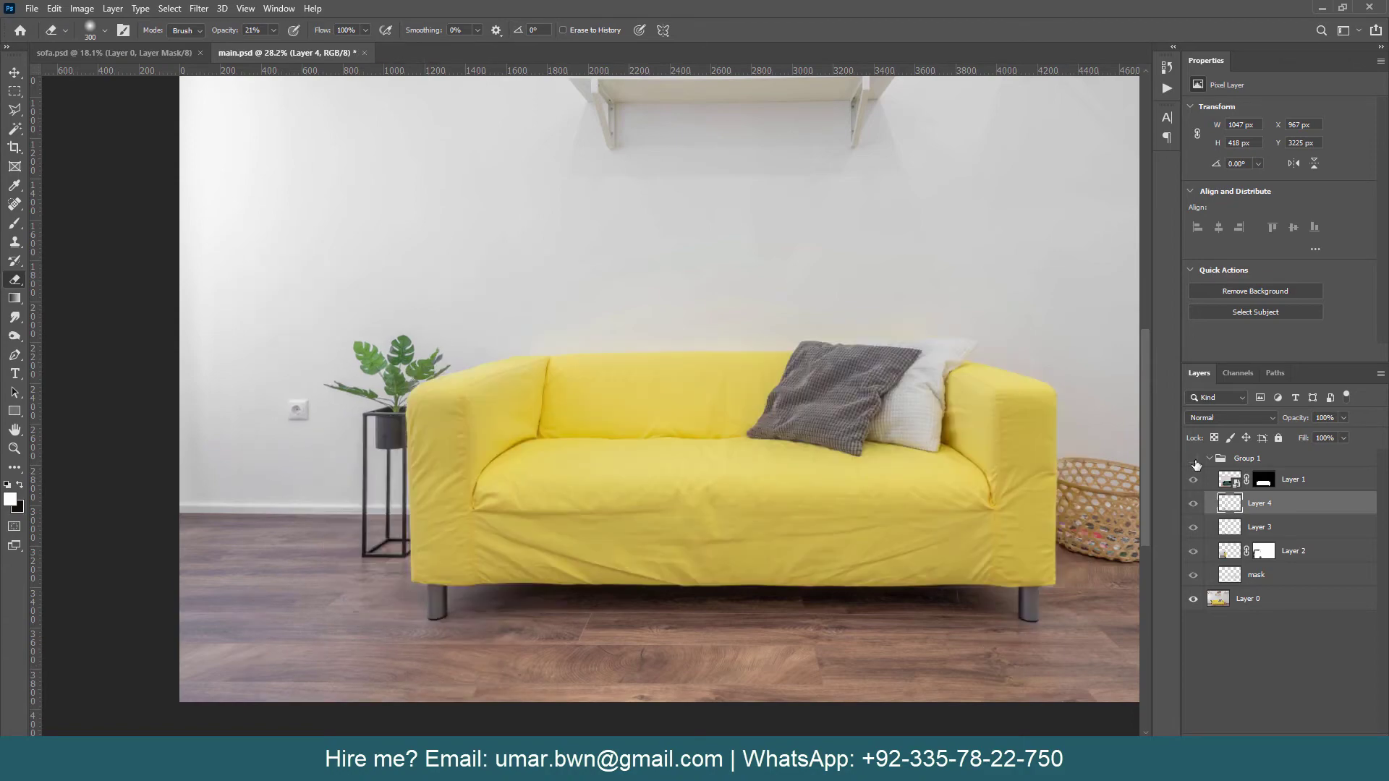
click(1192, 458)
Step: Add a new empty Layer 5 for leg shadows and shrink the brush to 70
scroll(434, 608, up, 3)
scroll(394, 539, up, 5)
scroll(307, 452, up, 5)
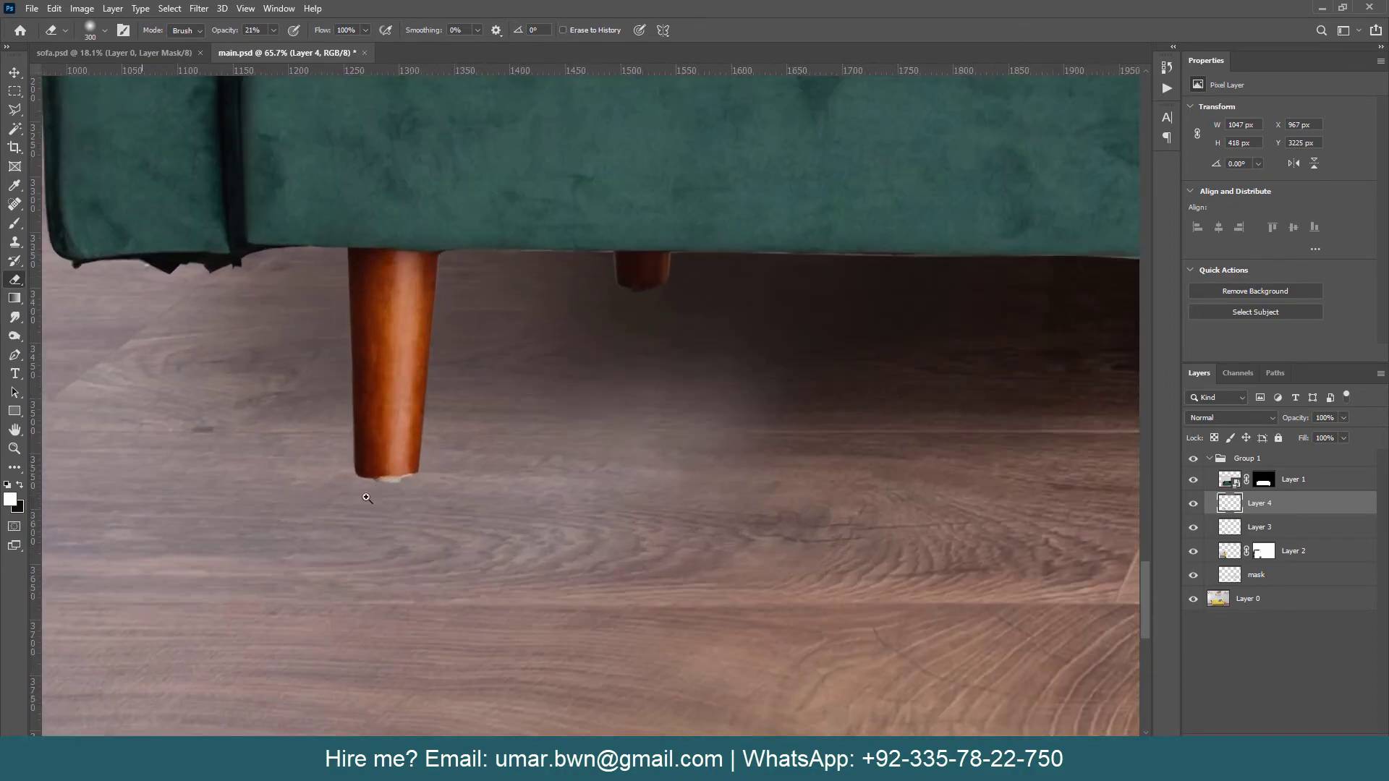
key(ctrl+shift+alt+n)
key(bracketleft)
key(bracketleft)
key(bracketleft)
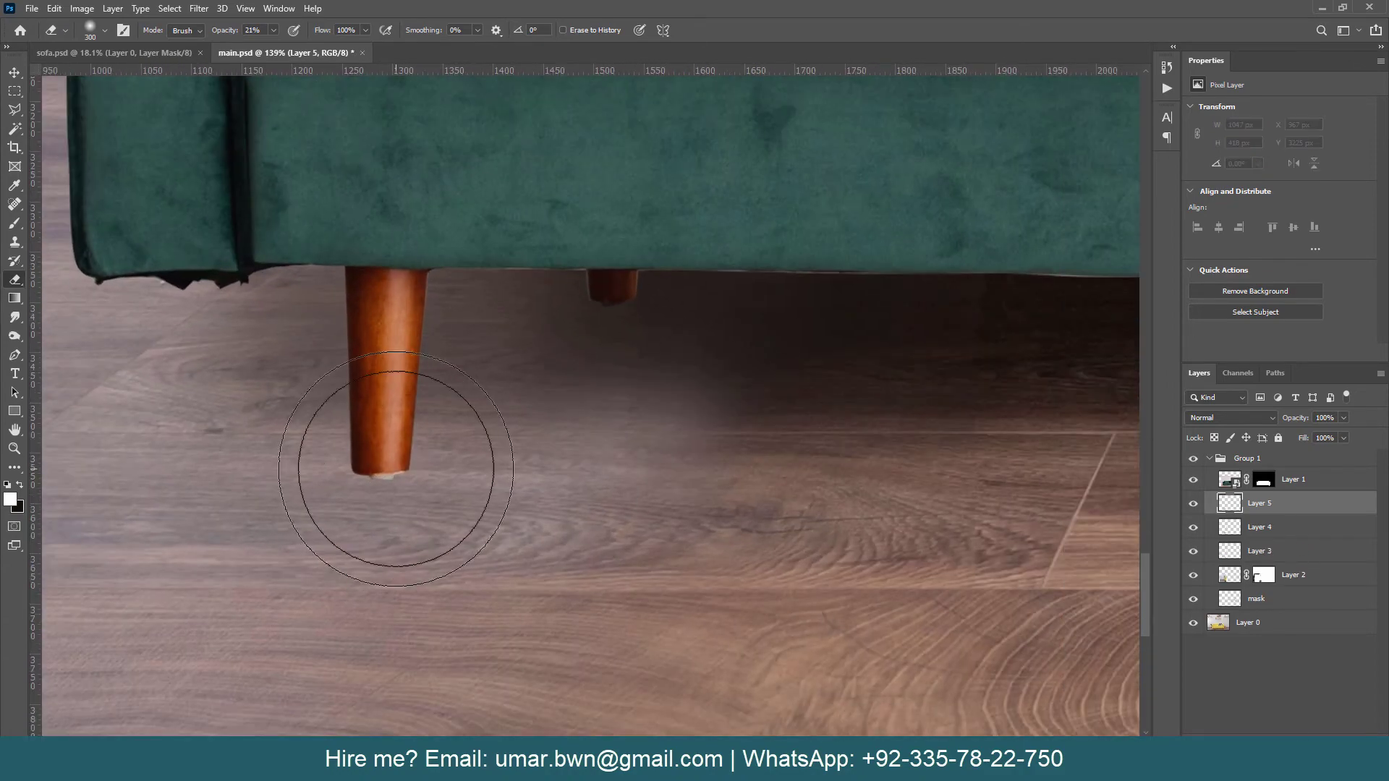
key(bracketleft)
key(bracketleft)
key(bracketleft)
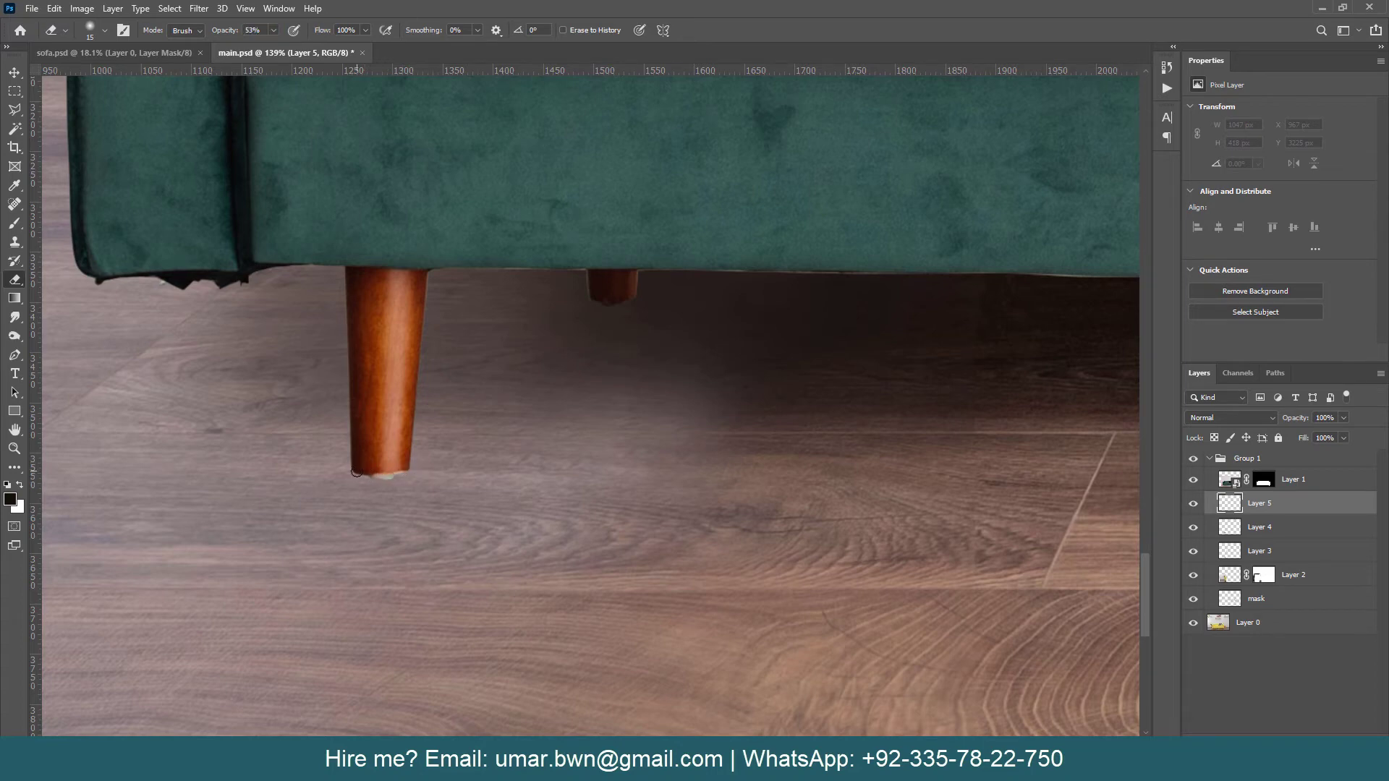
Step: Paint a black 56%-opacity contact shadow under the left leg's tip
key(b)
right_click(356, 470)
key(Escape)
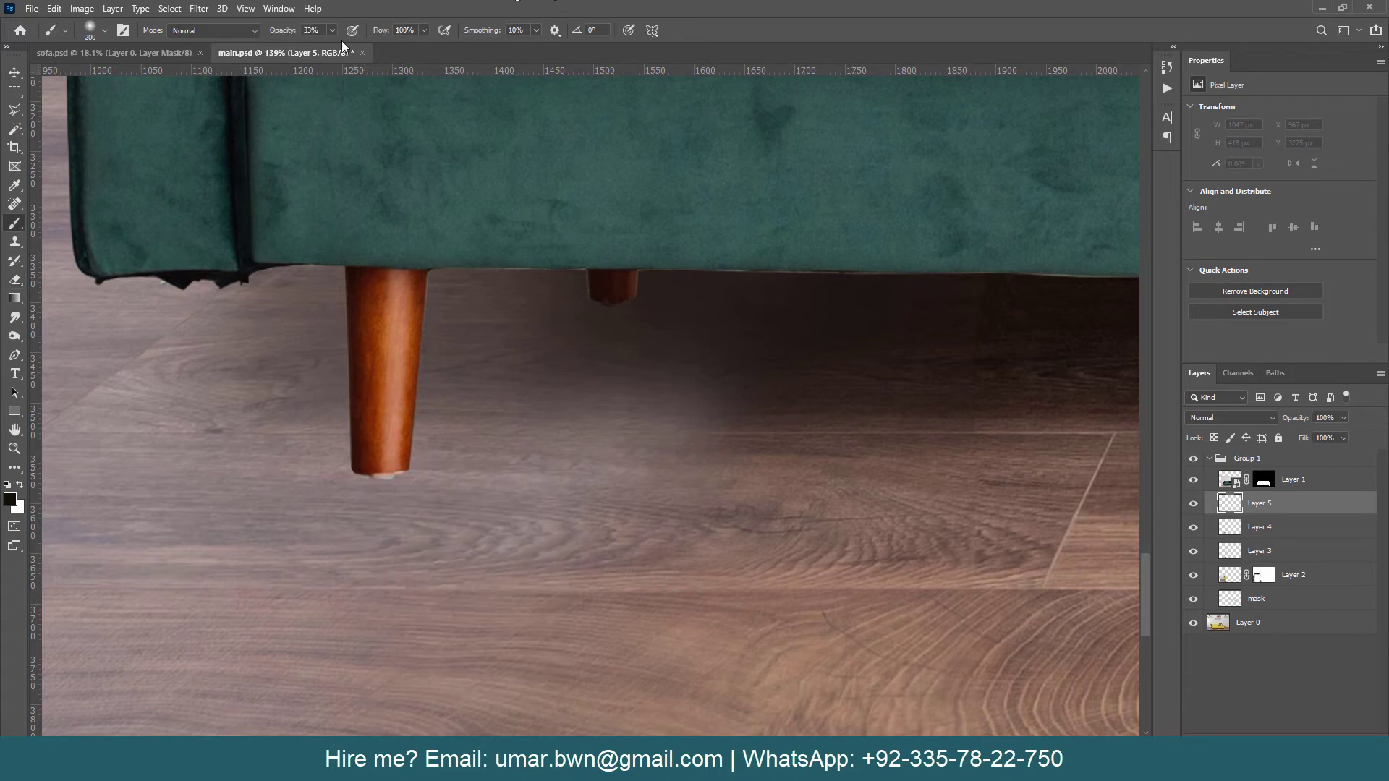
drag(291, 35, 296, 35)
drag(399, 471, 383, 469)
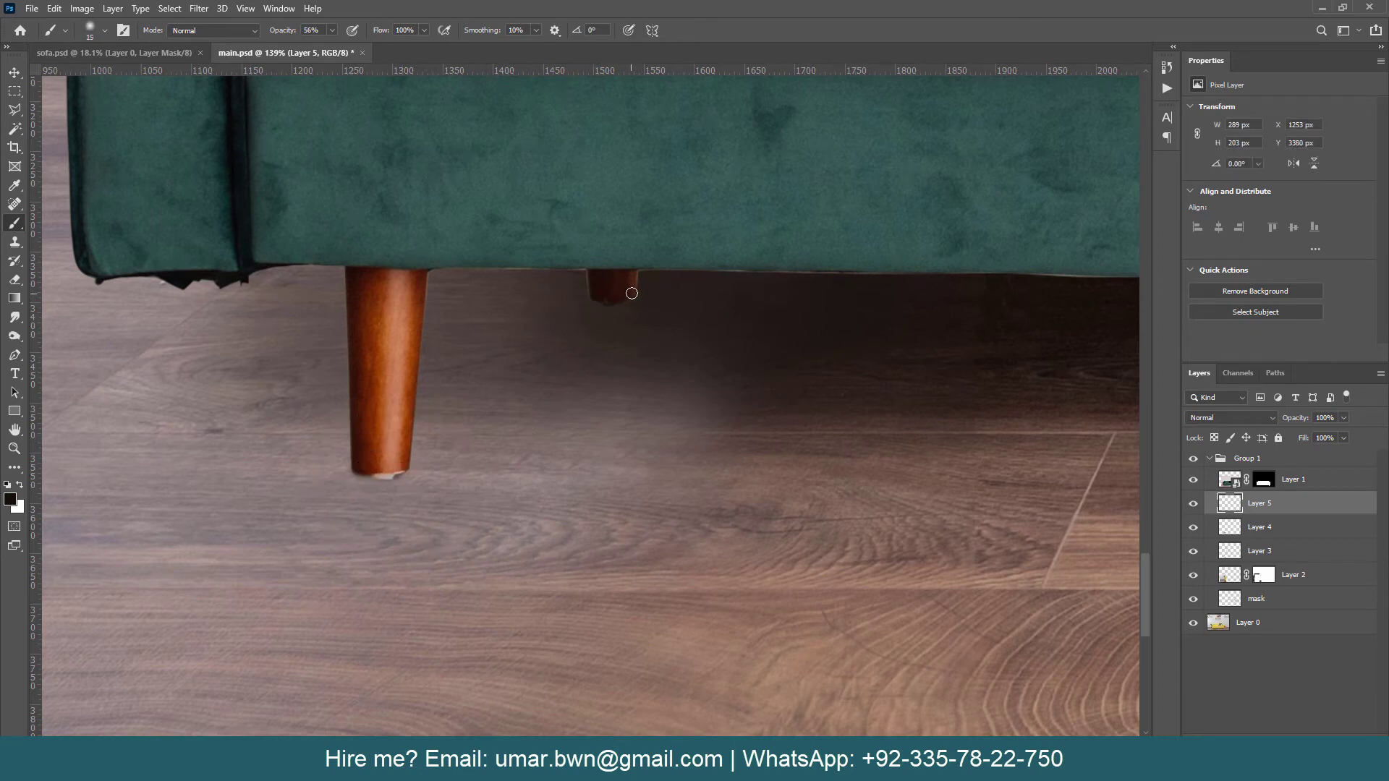
scroll(629, 304, down, 5)
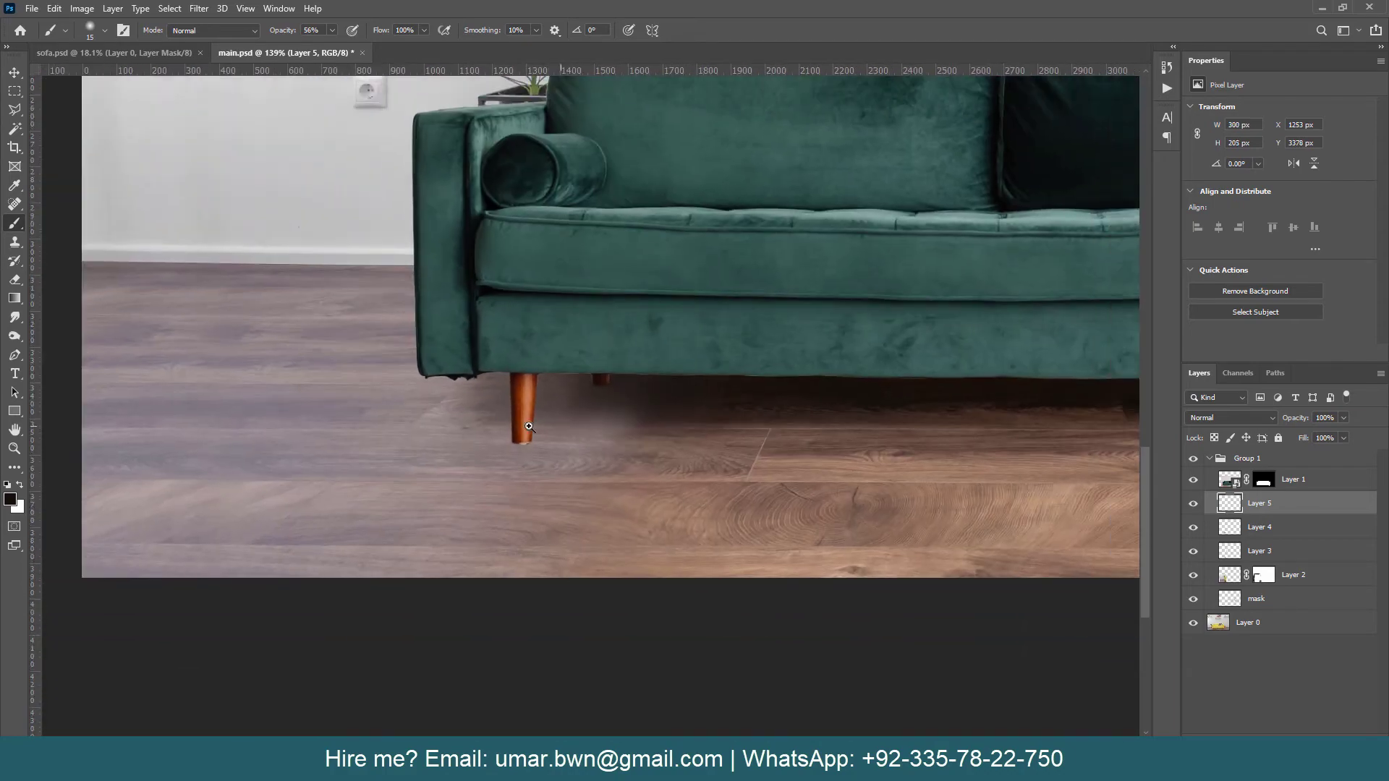
scroll(657, 516, right, 5)
scroll(658, 516, up, 5)
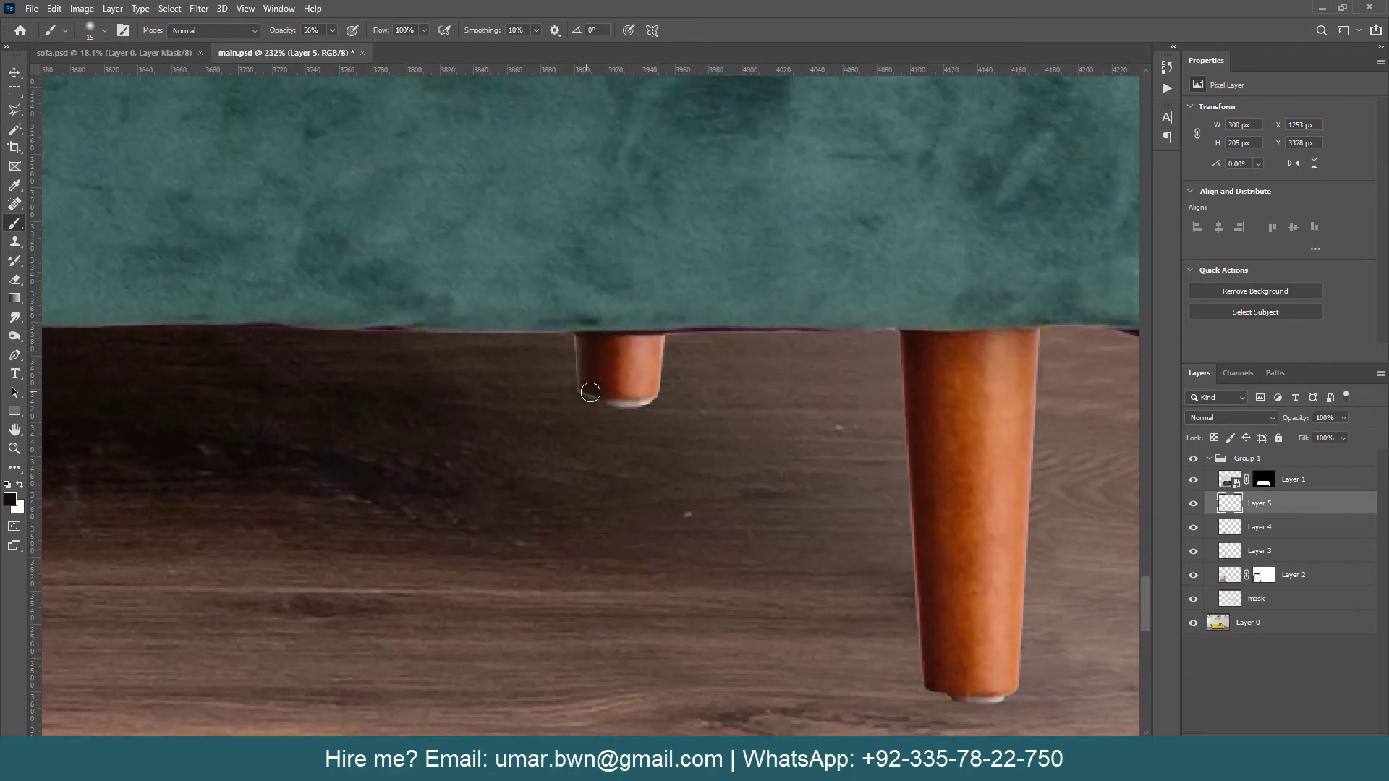
scroll(611, 442, down, 2)
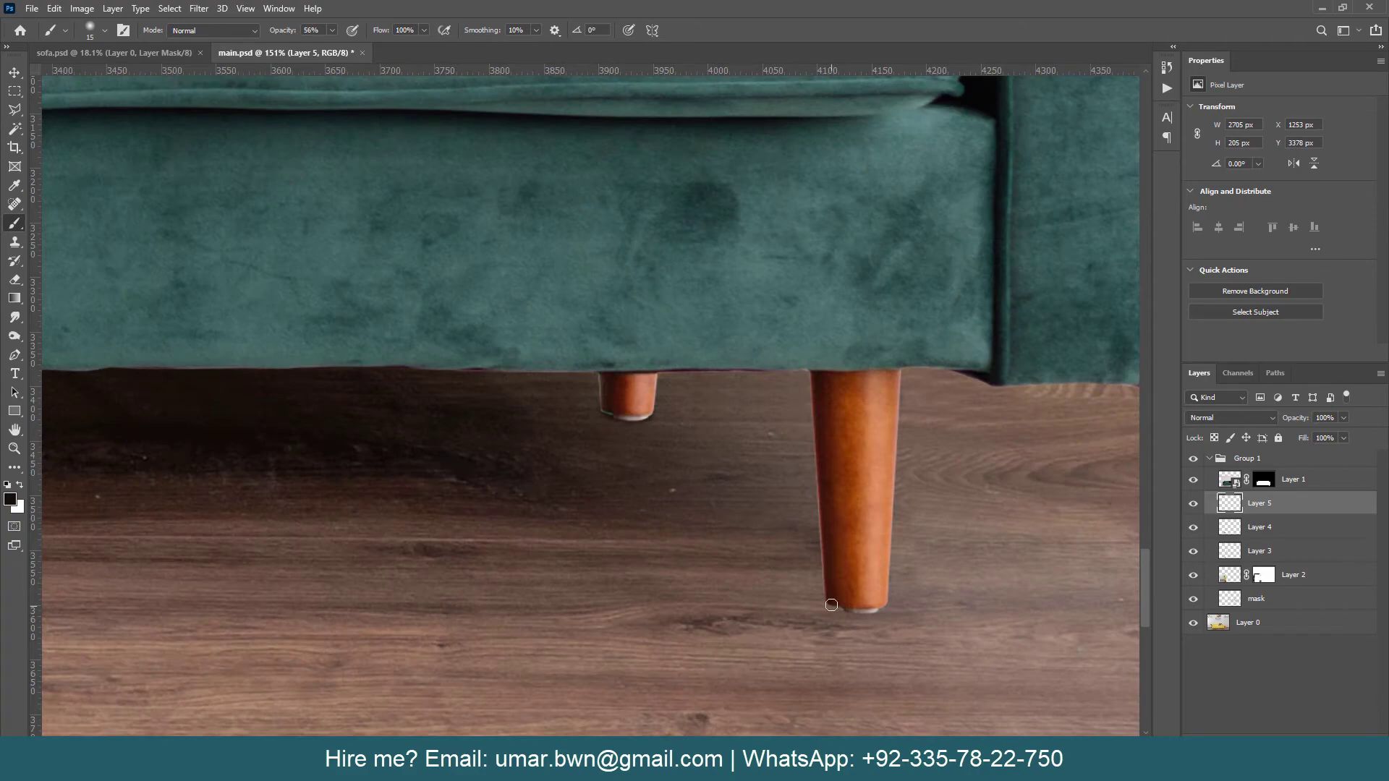
scroll(901, 571, down, 3)
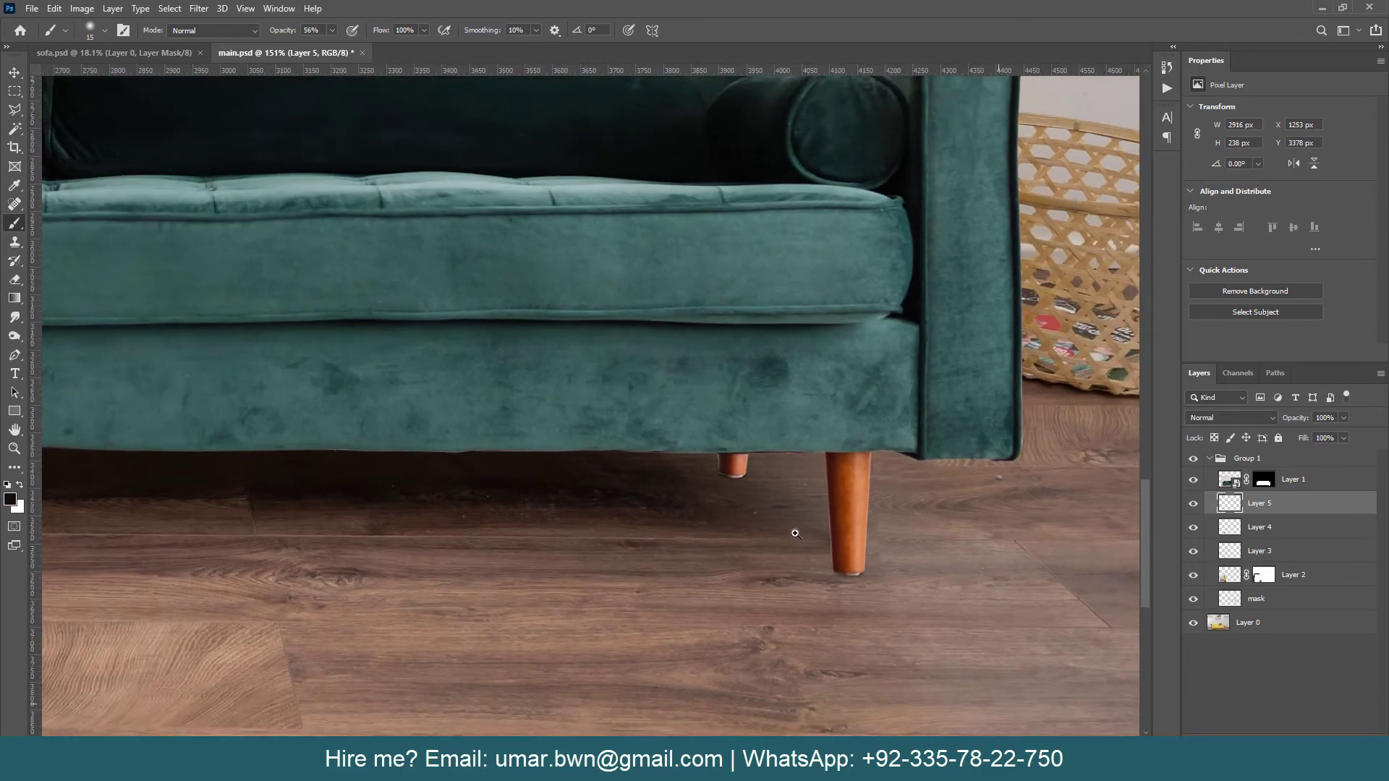
scroll(901, 571, down, 2)
Step: Save the document and toggle the green sofa off and on twice to compare with the original
key(ctrl+s)
click(1193, 458)
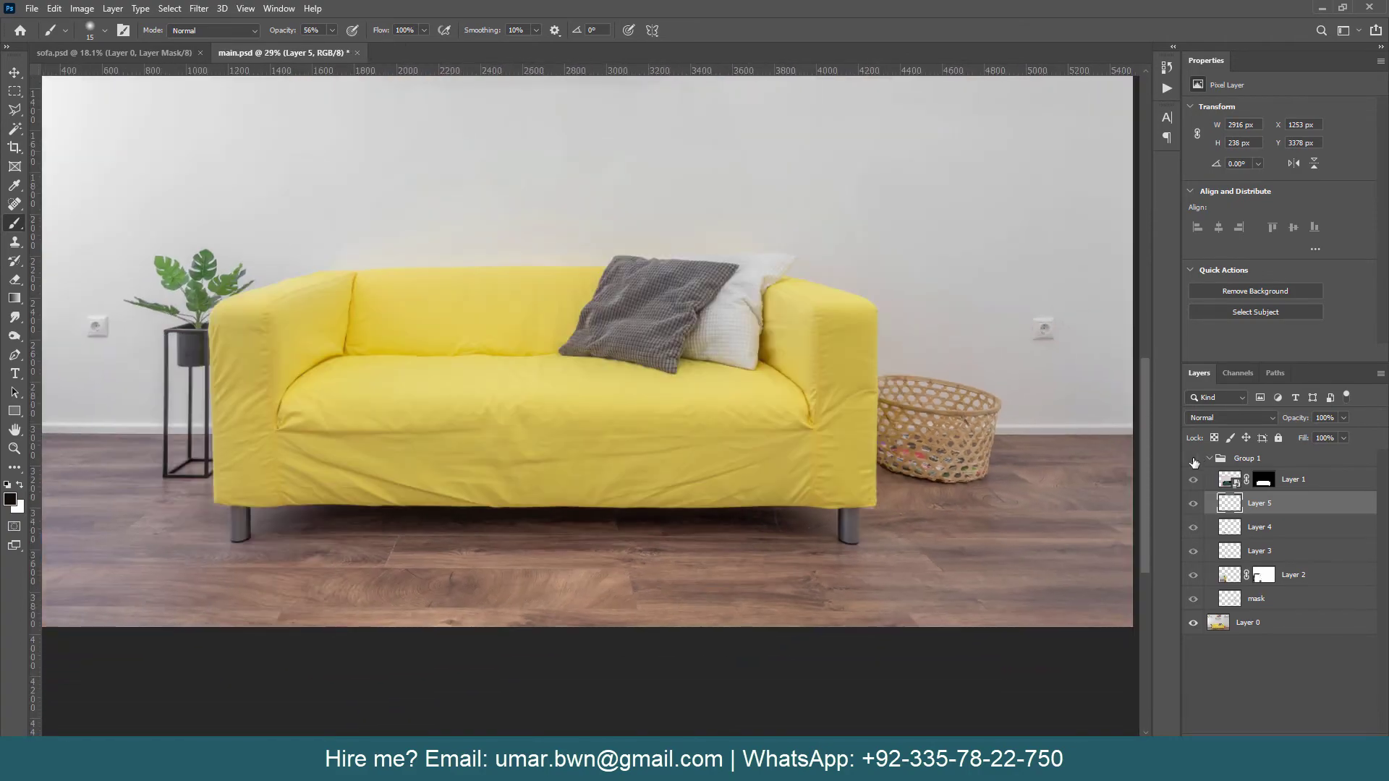
click(1193, 459)
click(1193, 458)
click(1193, 459)
scroll(448, 558, up, 3)
Step: On a new Layer 6, paint a soft shadow blob under the left leg and transform it flatter and wider
key(ctrl+shift+alt+n)
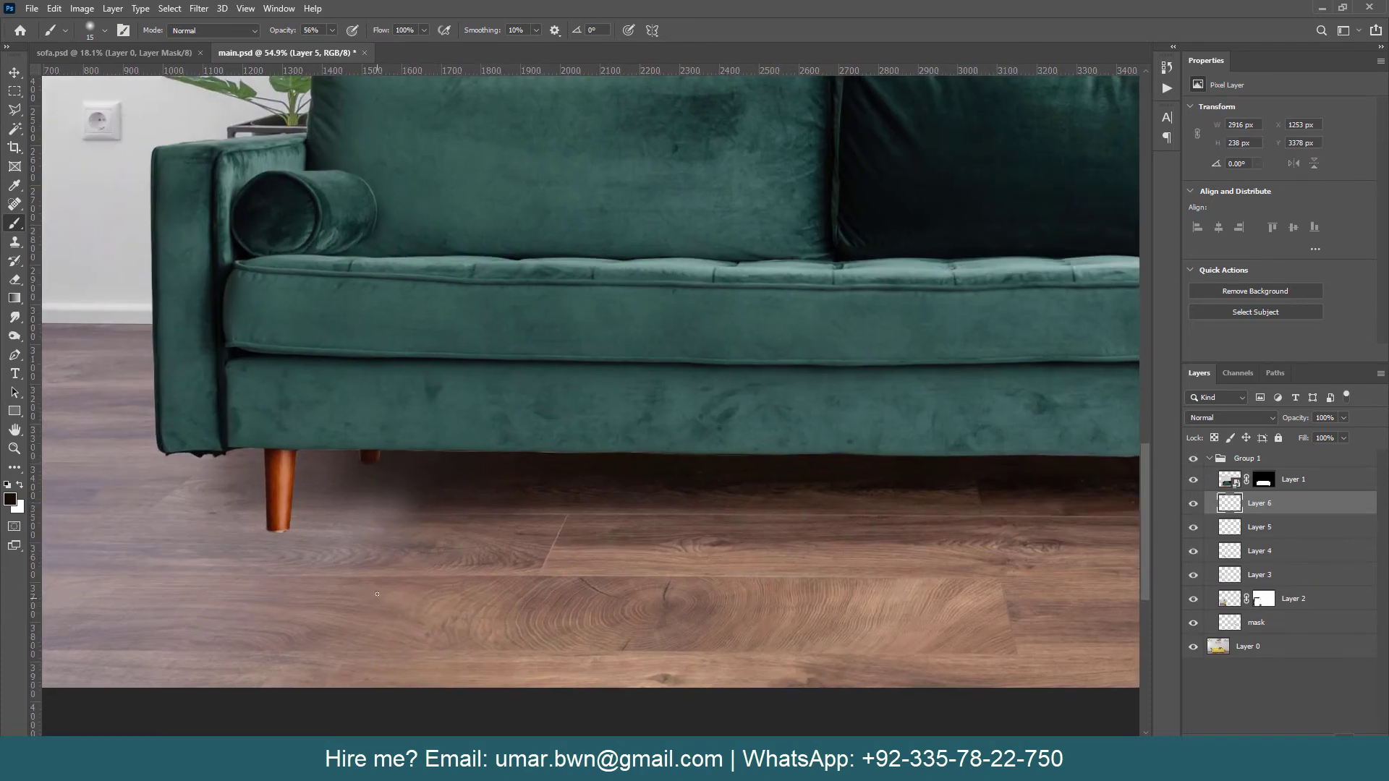
key(bracketright)
click(303, 535)
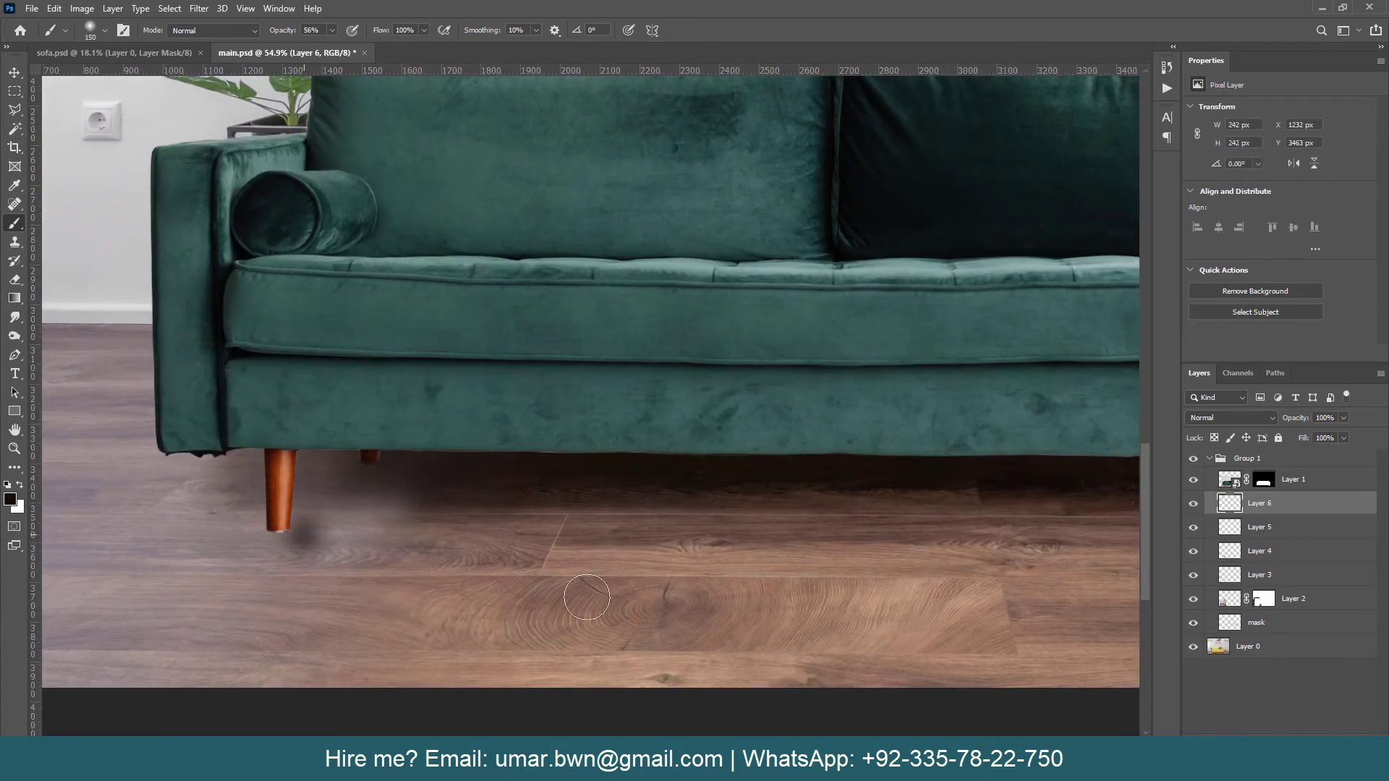
key(ctrl+t)
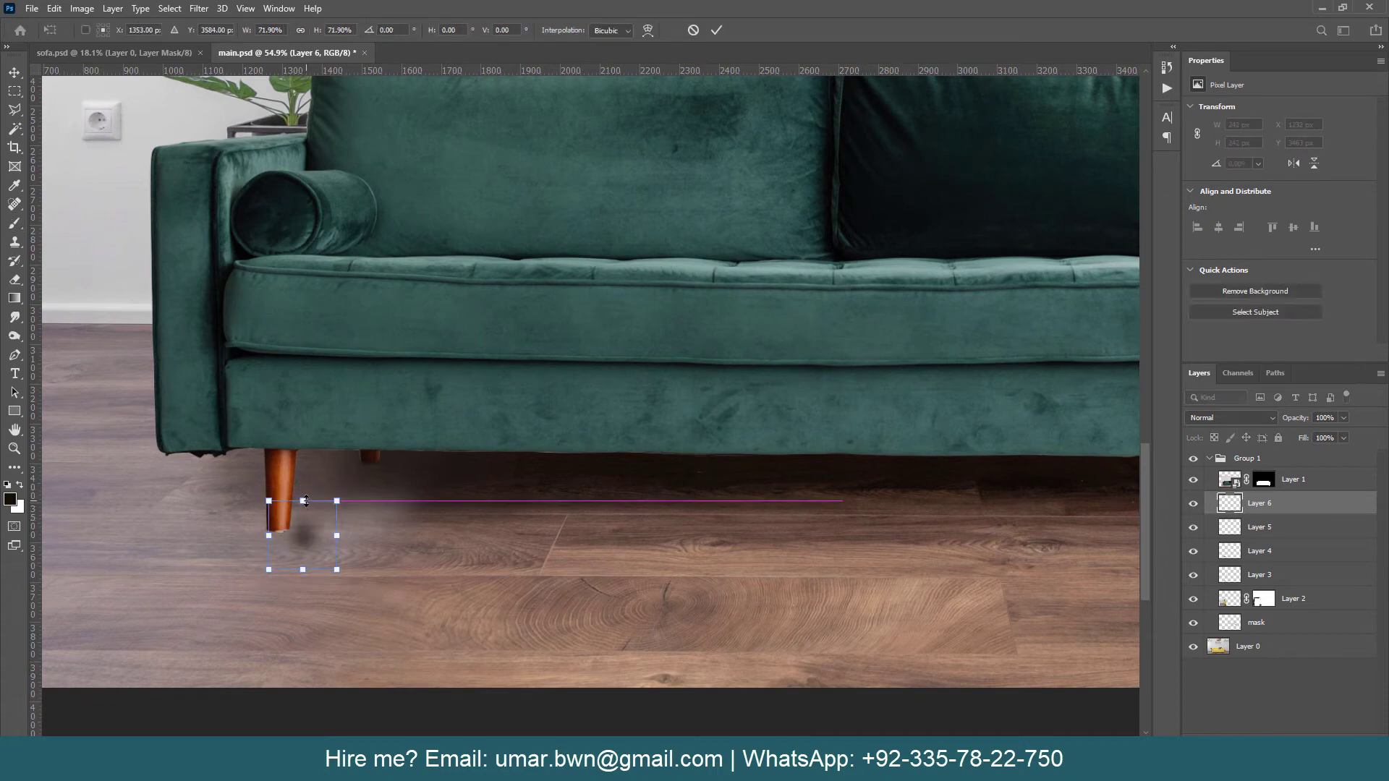
mouse_move(303, 487)
mouse_down()
mouse_move(302, 514)
mouse_move(284, 518)
mouse_move(458, 527)
mouse_up()
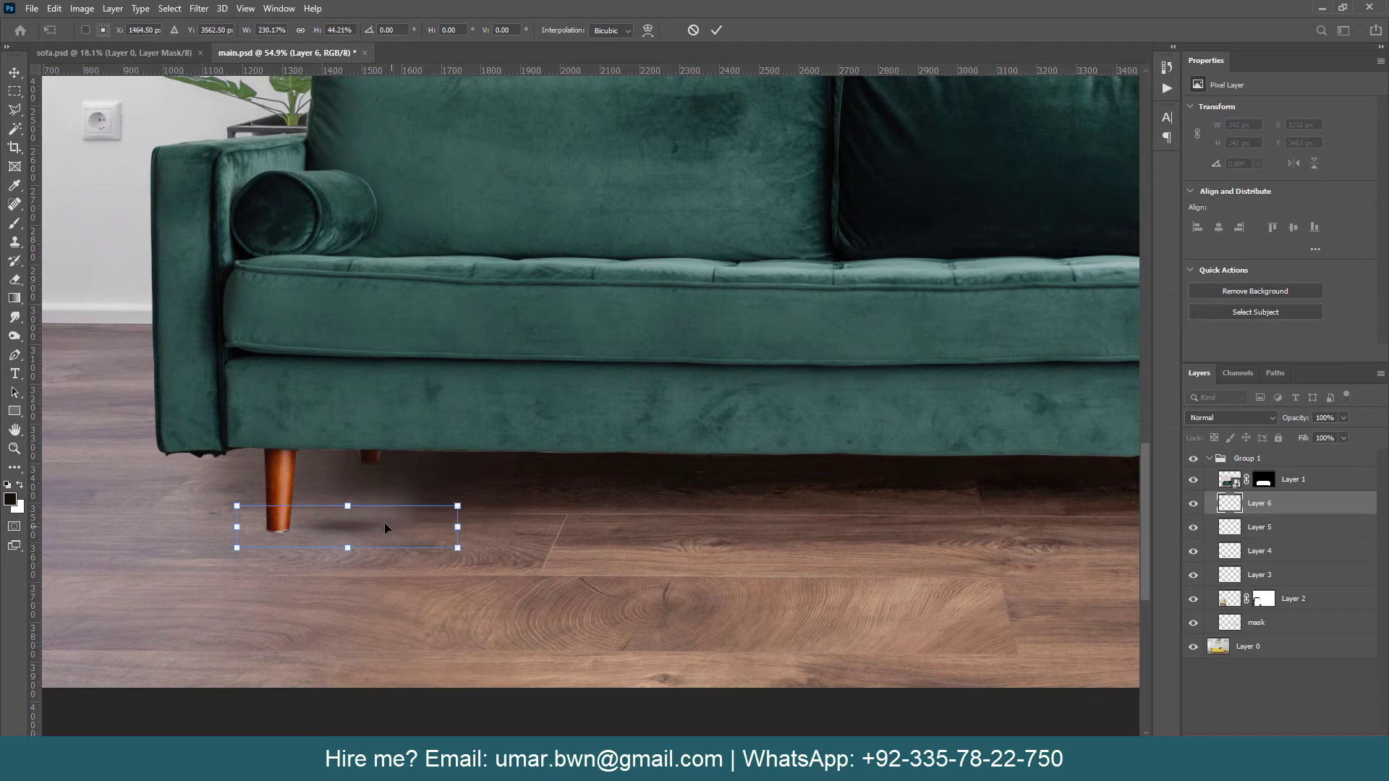
drag(362, 528, 327, 528)
key(Return)
key(b)
Step: Nudge the leg shadow into place and fade Layer 6 to 55% opacity
key(v)
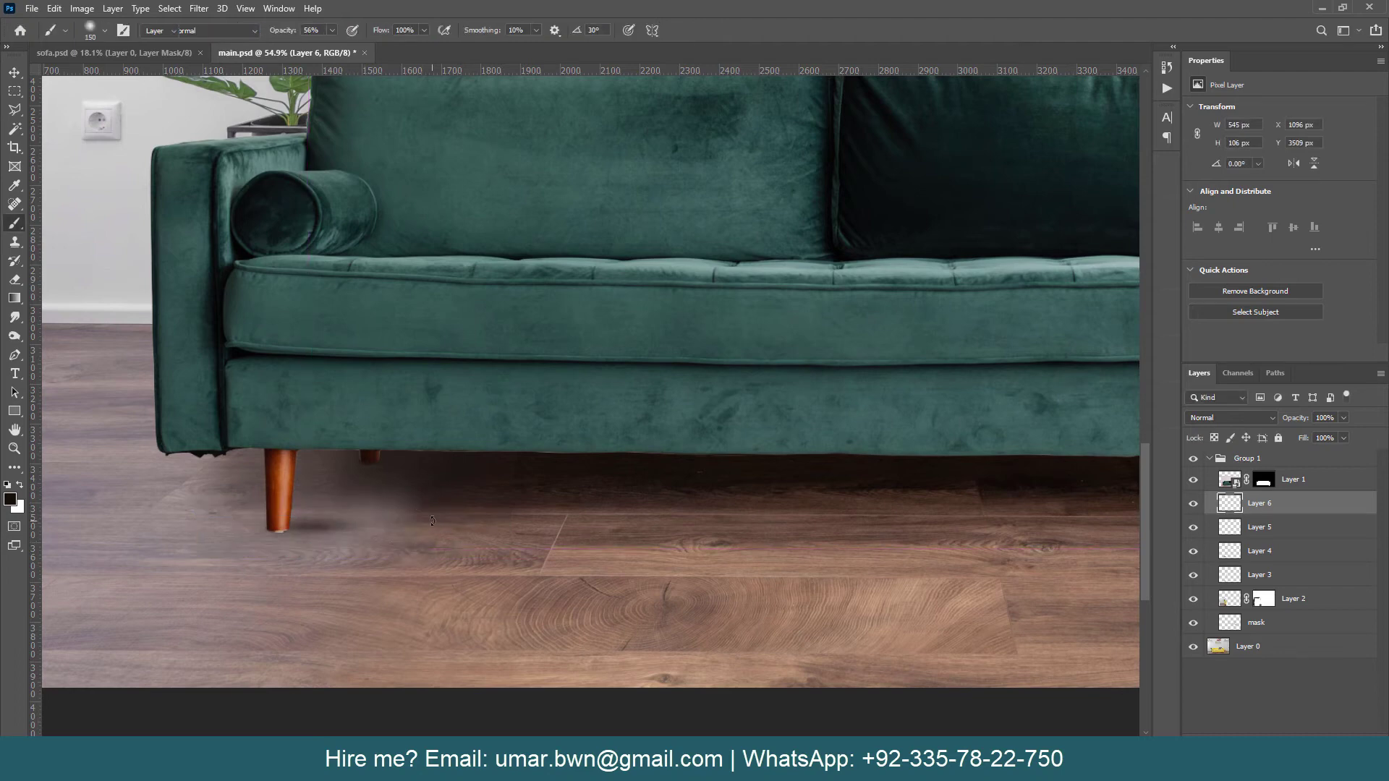
key(shift+Left)
key(shift+Left)
key(shift+Down)
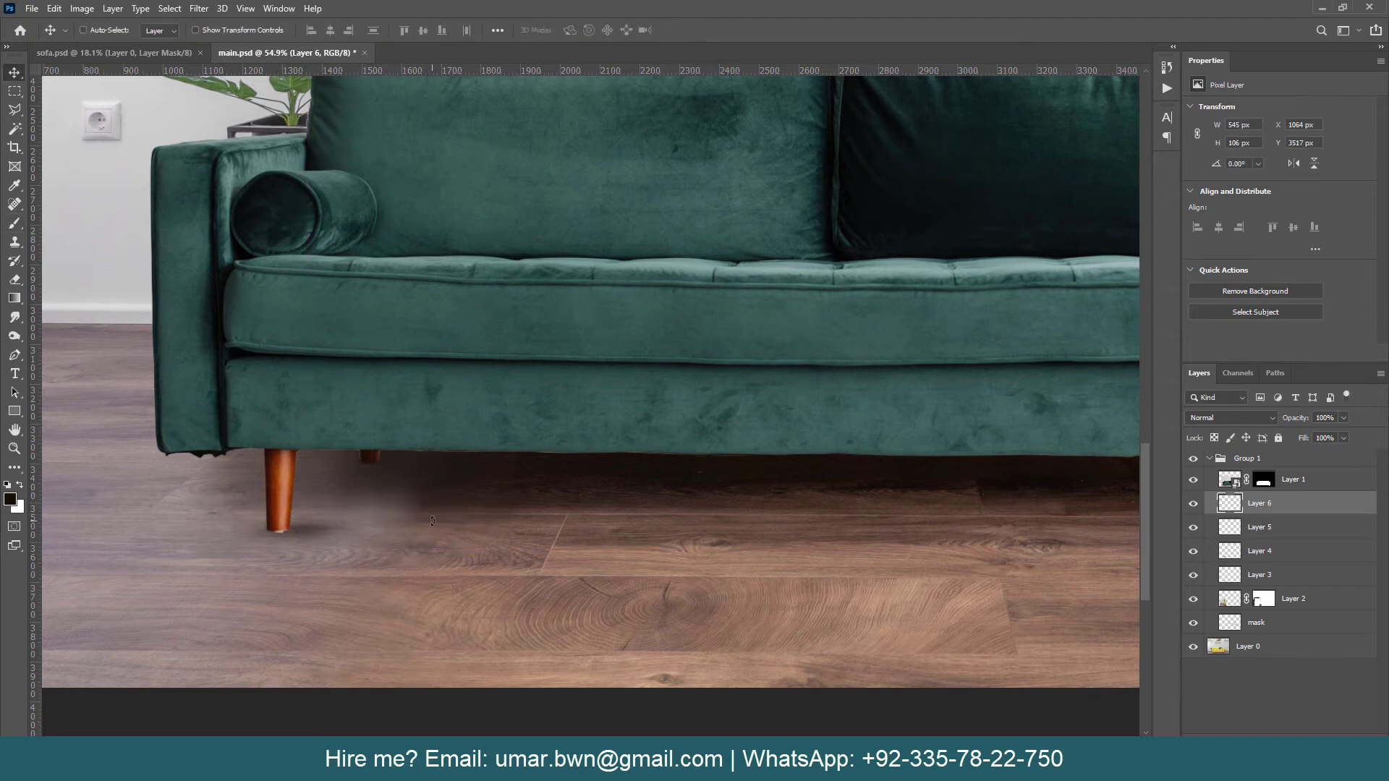
drag(1298, 419, 1279, 420)
key(ctrl+minus)
key(ctrl+minus)
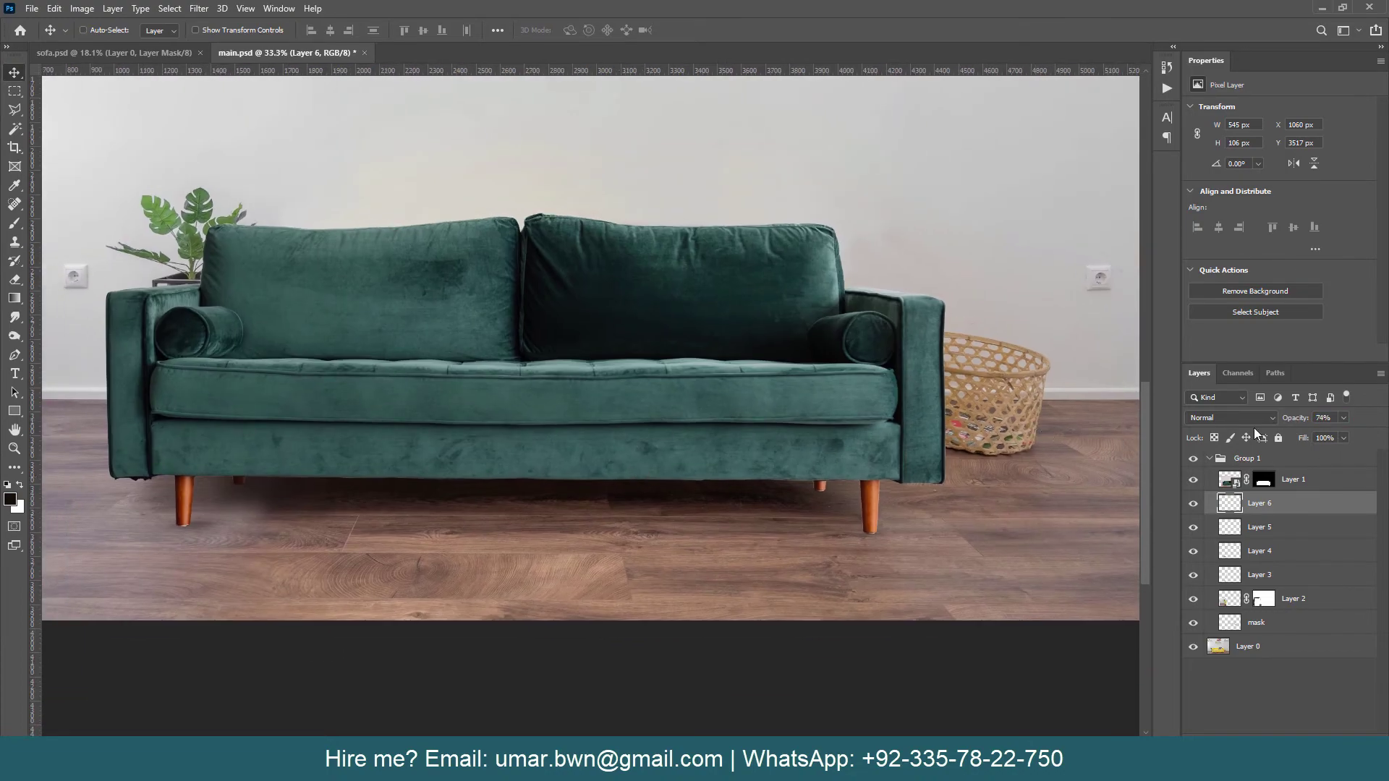
drag(1307, 422, 1291, 423)
Step: Duplicate the shadow as Layer 6 copy, move it under the sofa's right leg, and select Layer 2
key(ctrl+j)
drag(204, 535, 856, 540)
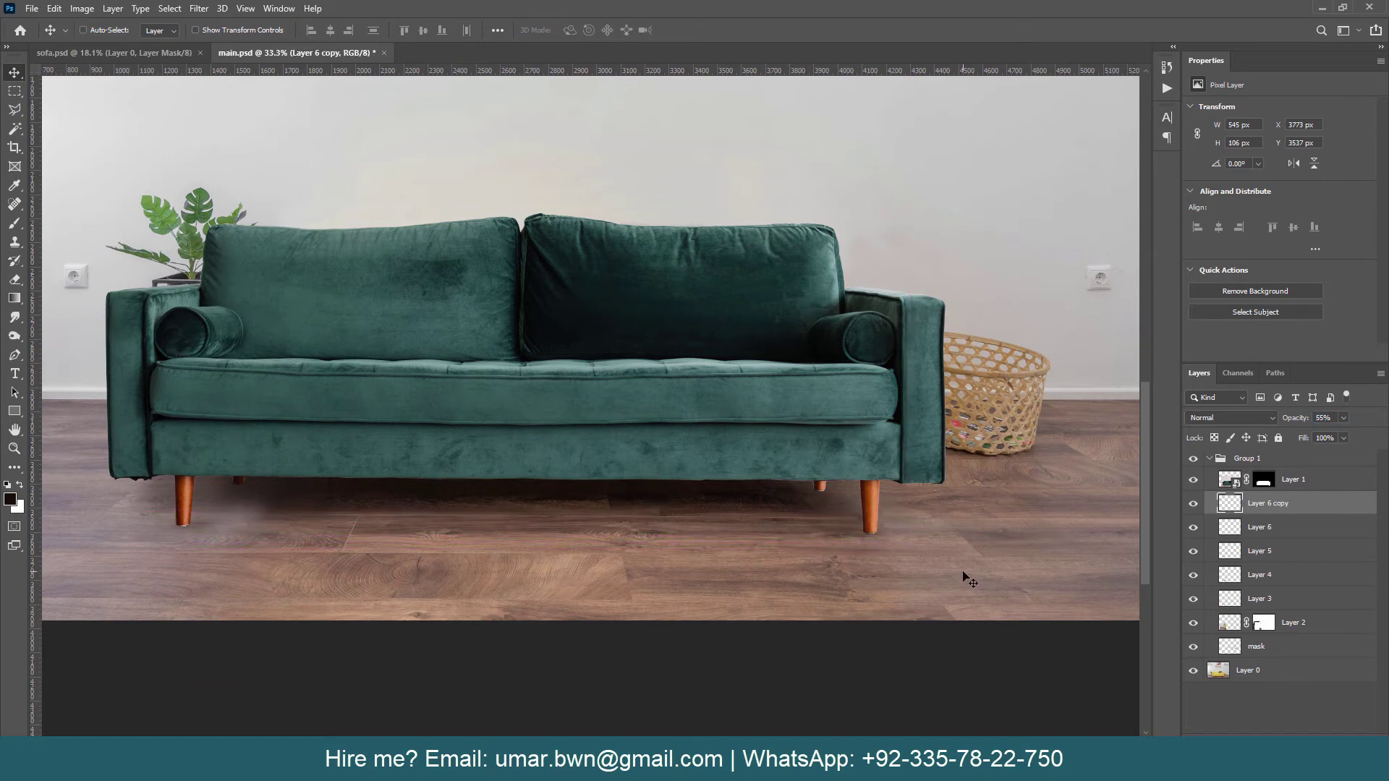
click(1194, 461)
drag(389, 532, 573, 512)
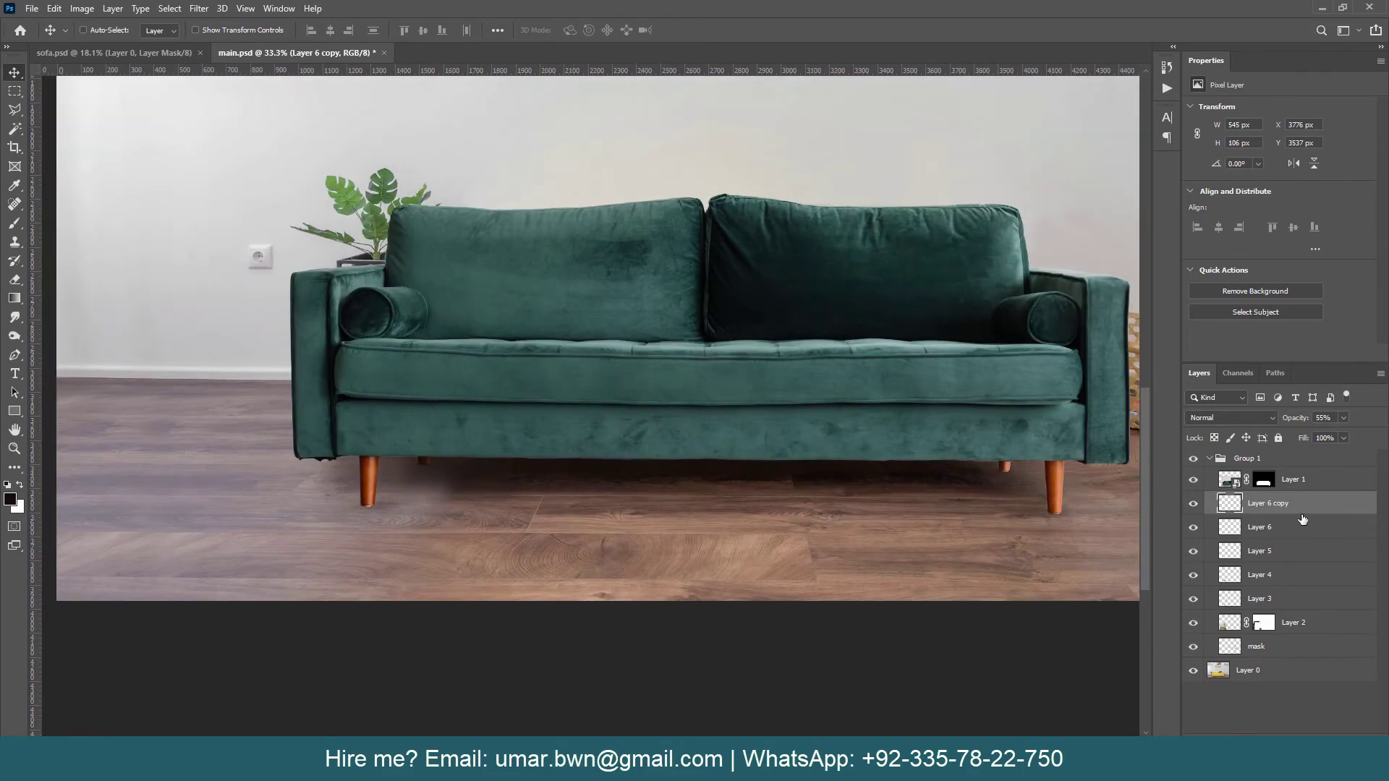
click(1287, 527)
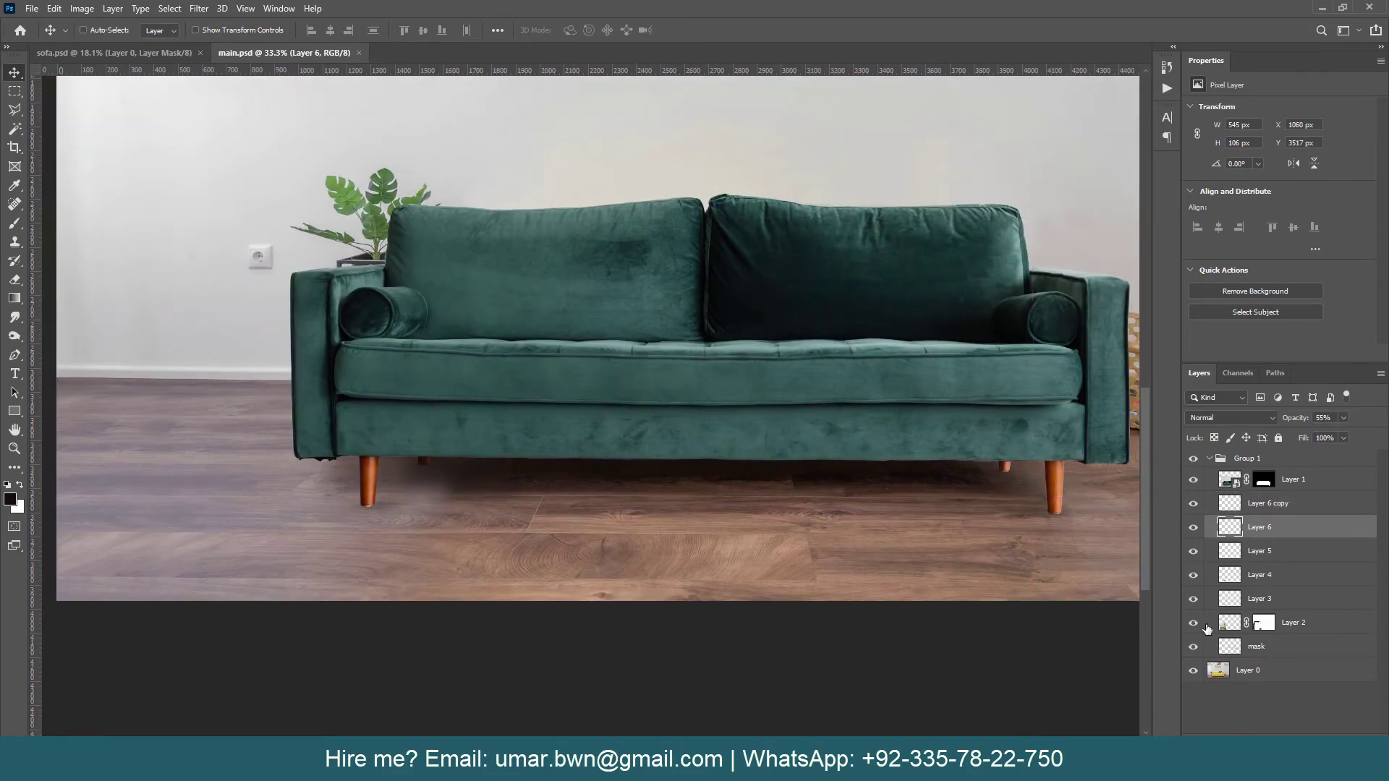
click(1207, 625)
Step: Add a Color Balance adjustment with Midtones Red +20 and Yellow/Blue -10
click(1295, 749)
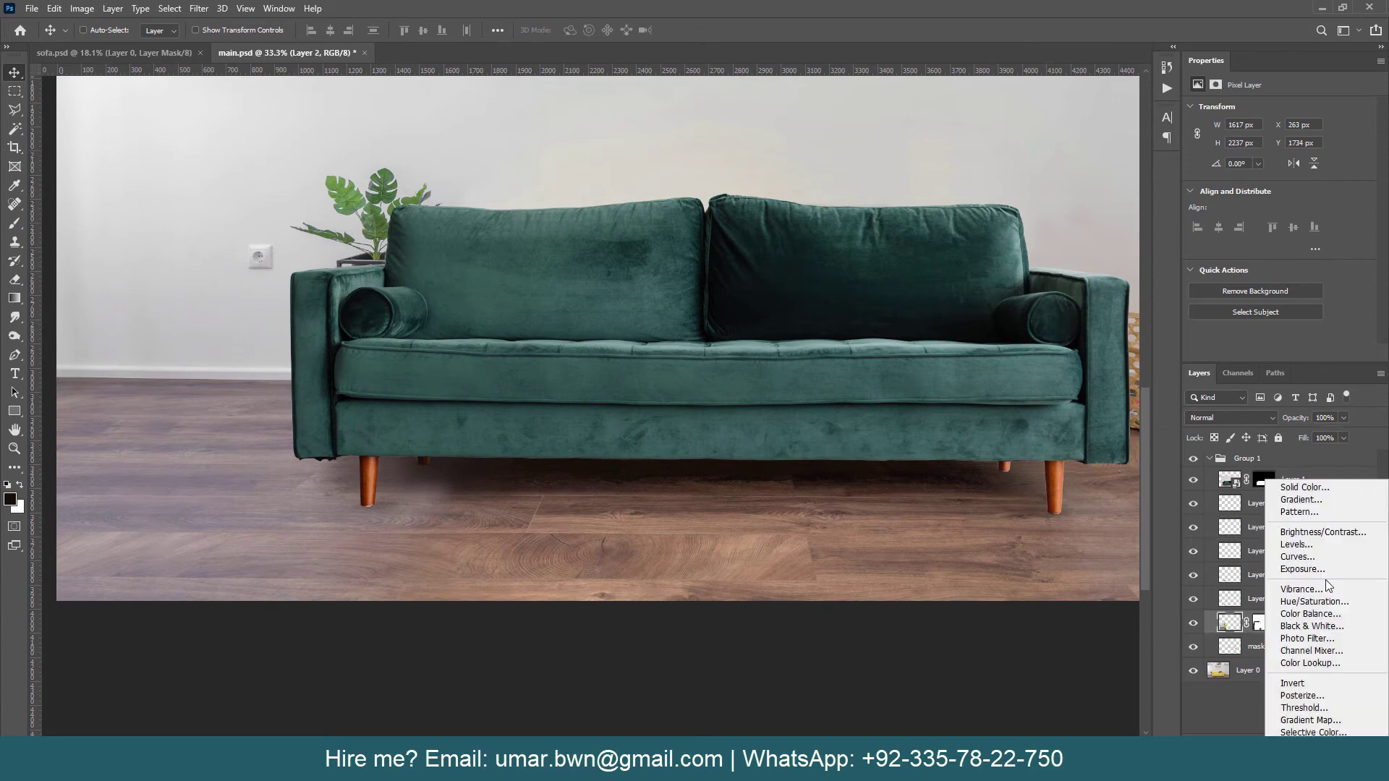
click(1310, 613)
drag(1259, 190, 1241, 189)
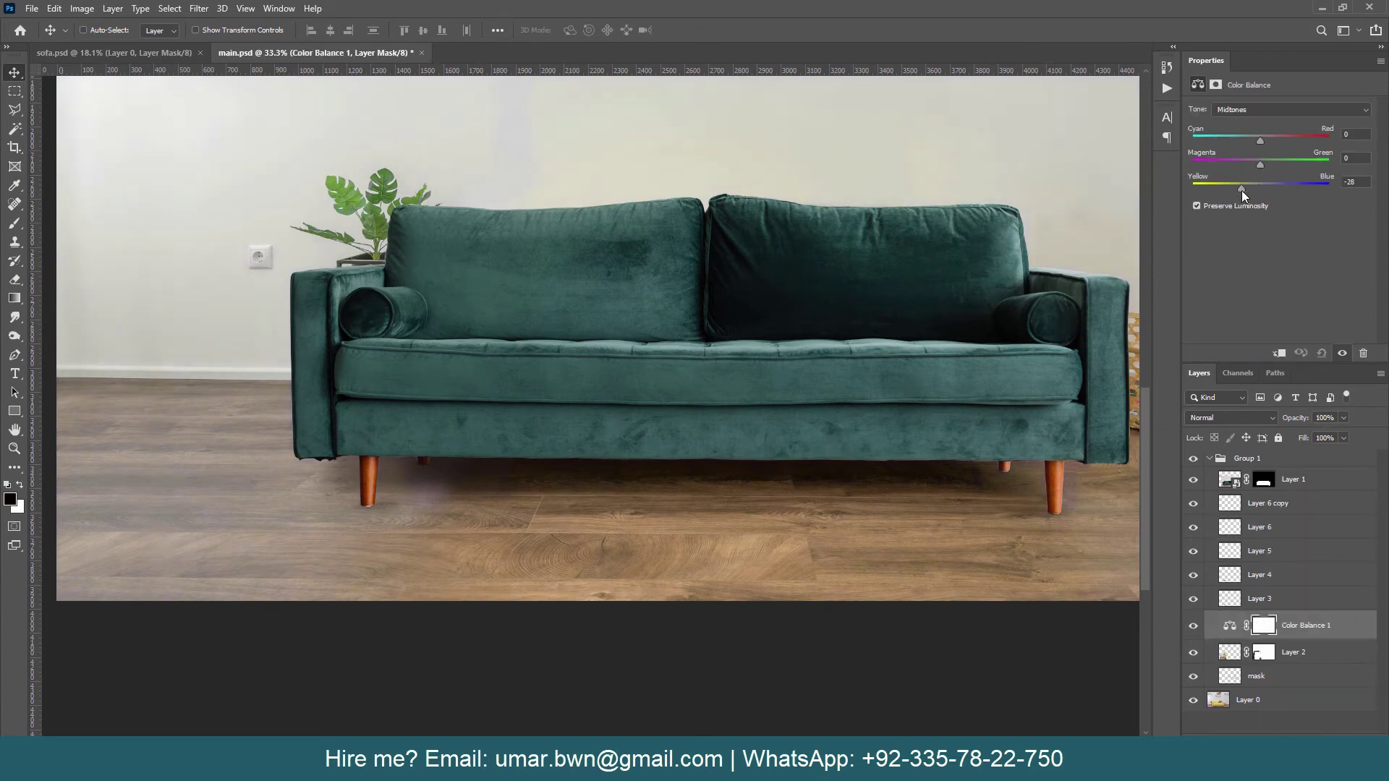
drag(1261, 140, 1275, 140)
Step: Invert the Color Balance mask, paint white near the left leg, and move it below Layer 6
click(1260, 626)
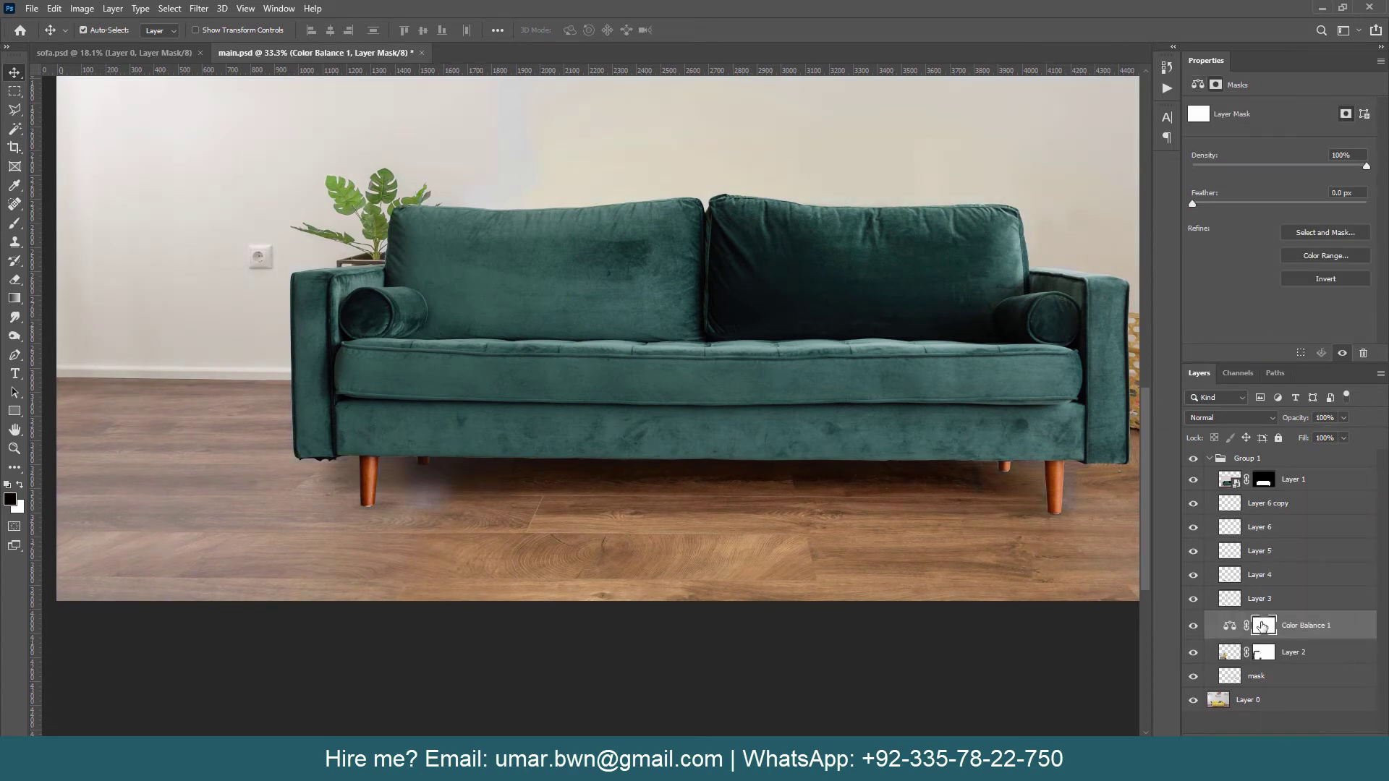
key(ctrl+i)
key(b)
key(x)
drag(415, 516, 437, 503)
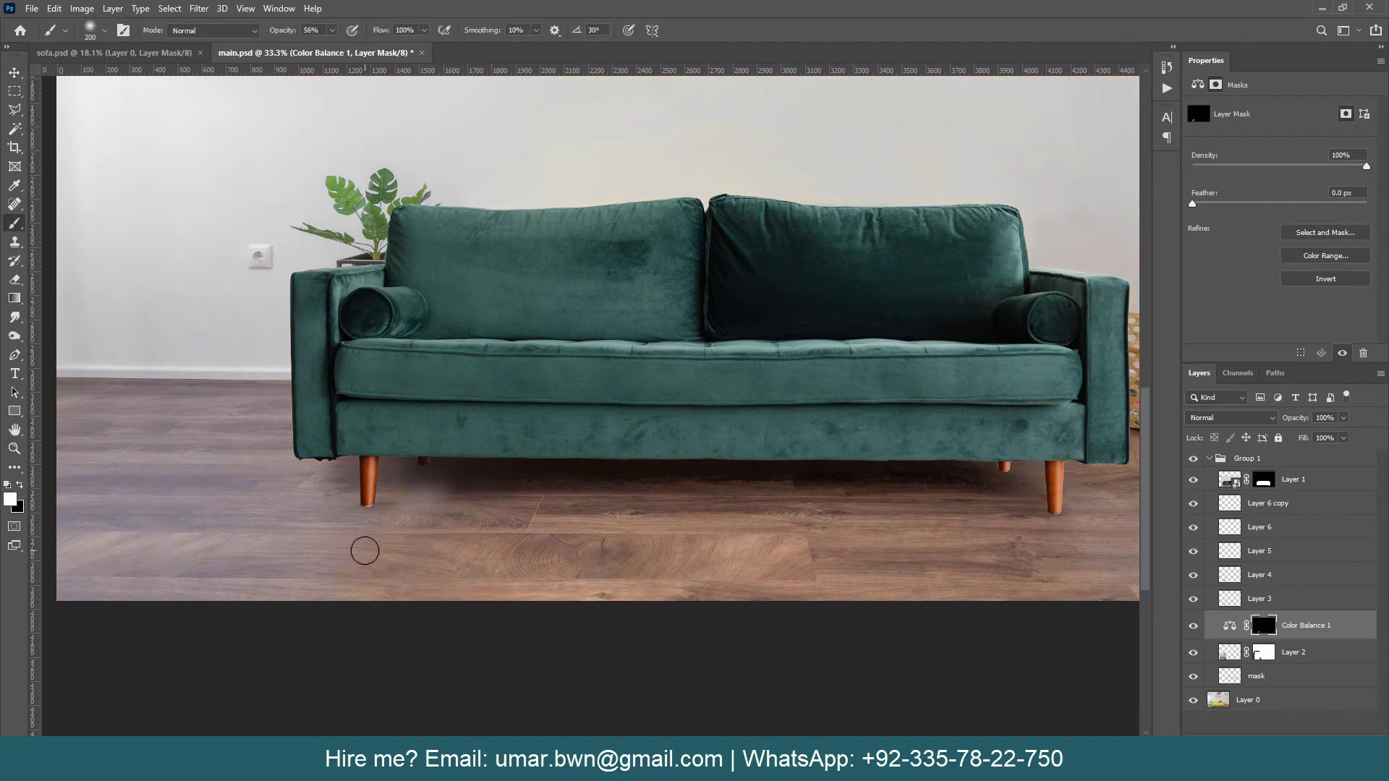
key(bracketright)
key(bracketright)
key(bracketright)
drag(1261, 626, 1260, 531)
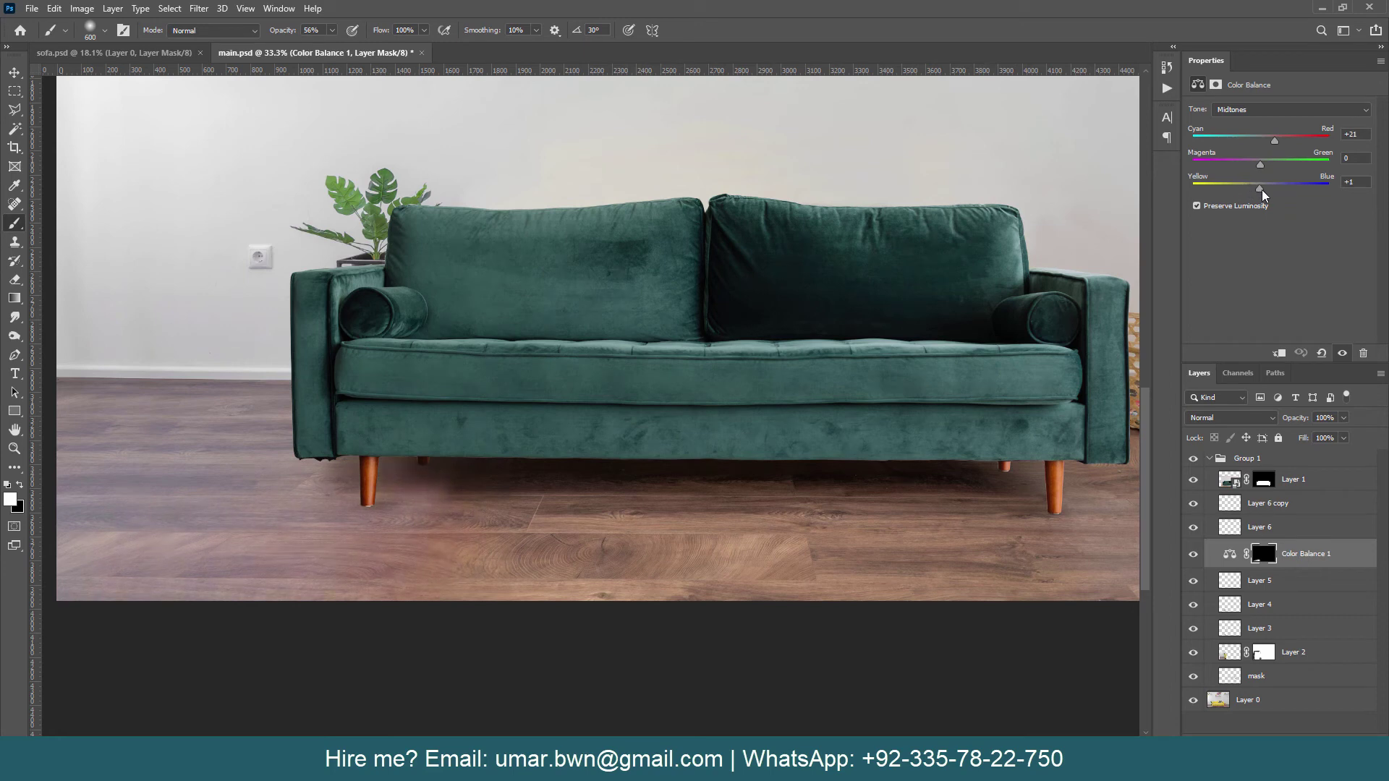
Step: Nudge midtones further toward yellow, extend the warm tint under the legs, and add Layer 7 above Layer 4
drag(1255, 190, 1253, 190)
click(1263, 554)
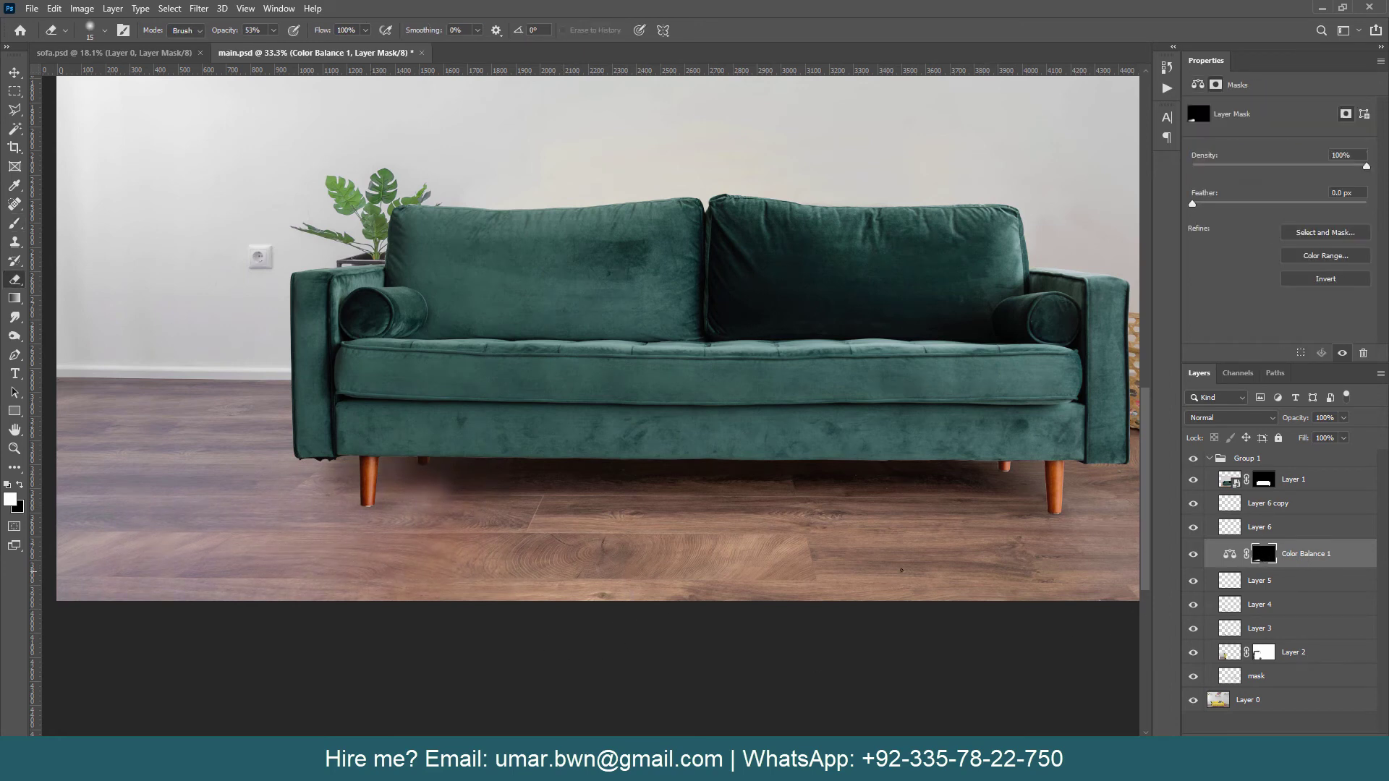
key(e)
key(b)
key(x)
key(ctrl+0)
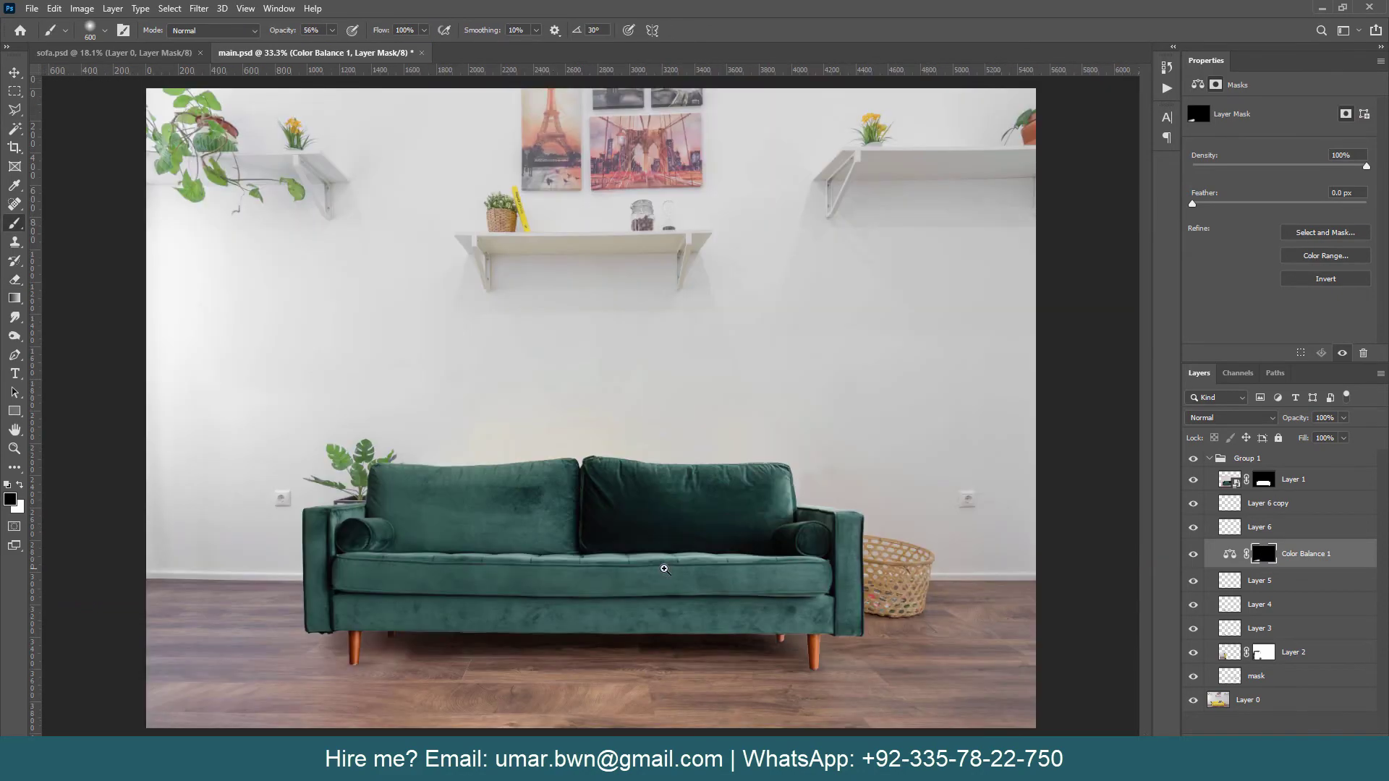
scroll(463, 720, up, 5)
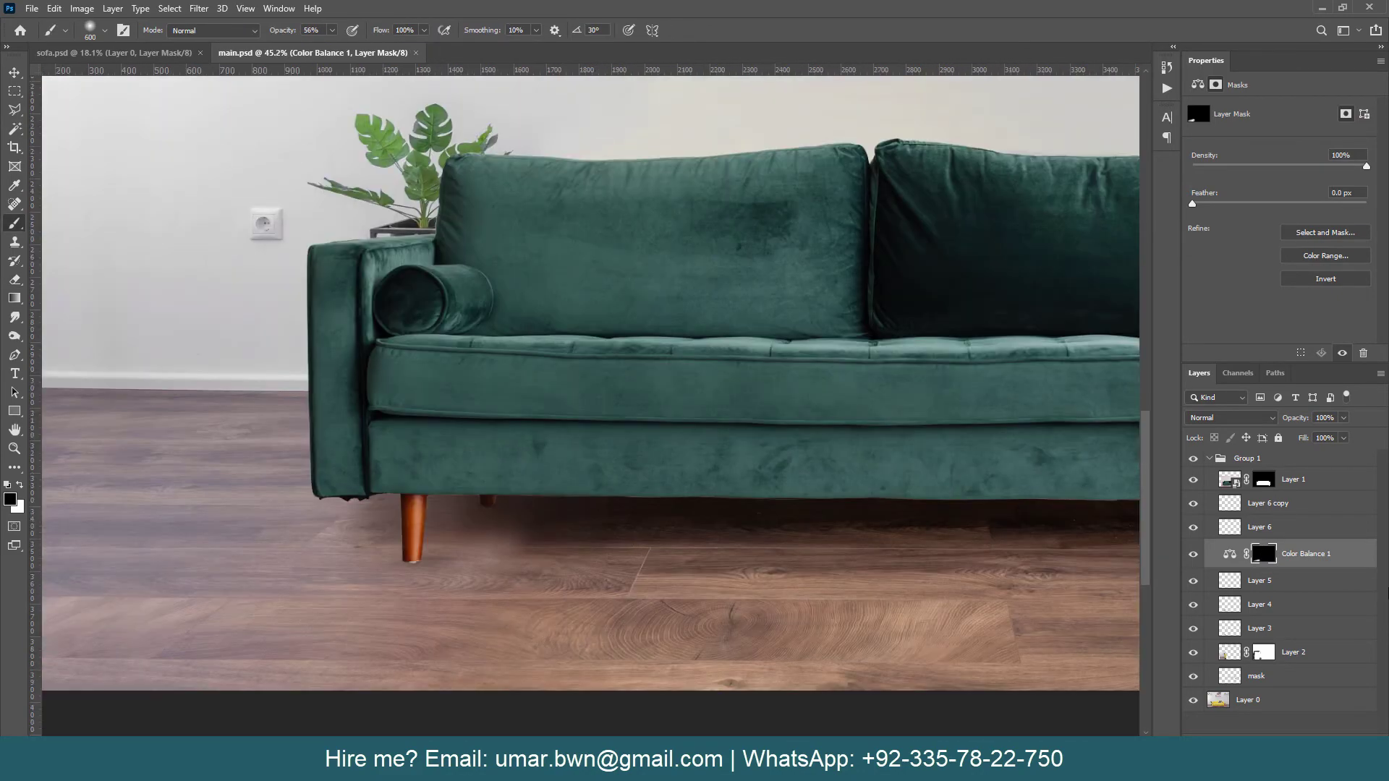
click(1325, 555)
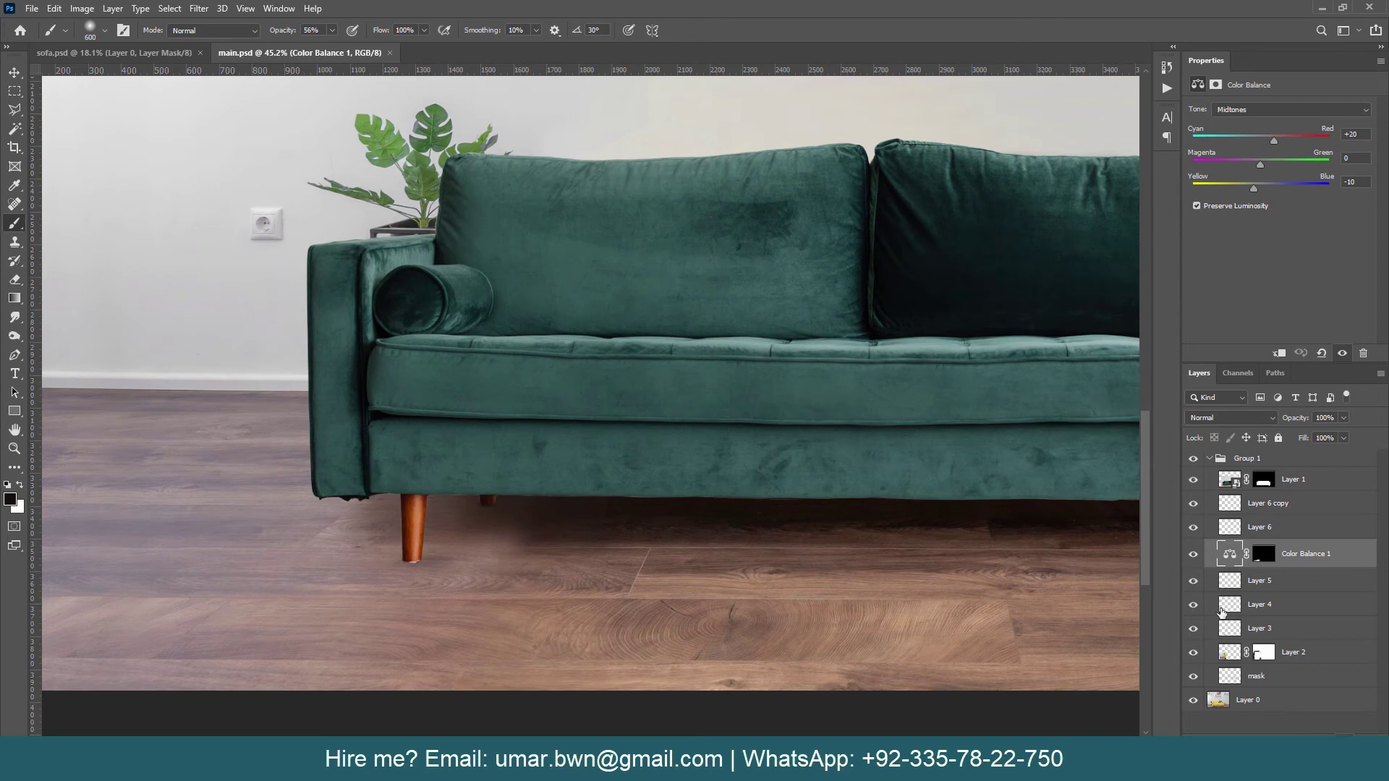
drag(347, 525, 601, 525)
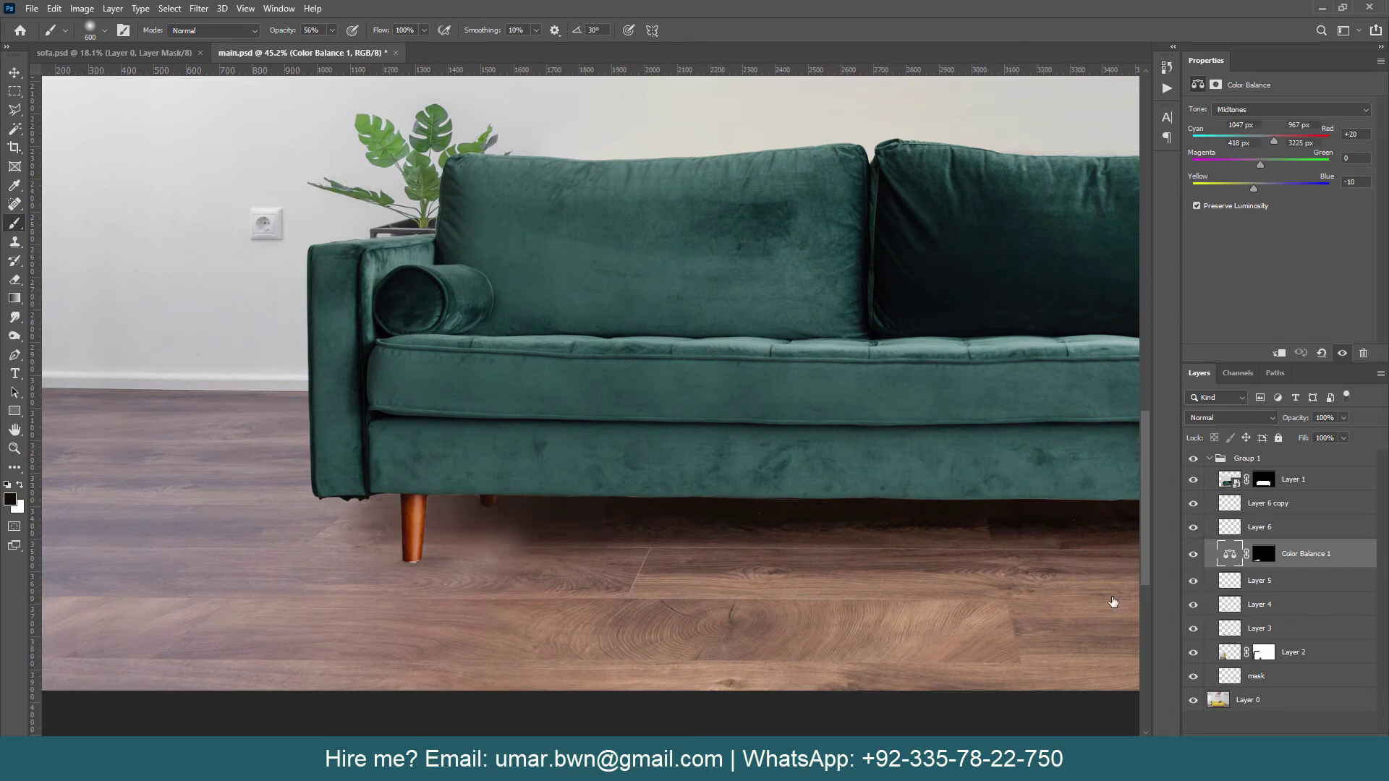
click(1259, 604)
key(ctrl+shift+alt+n)
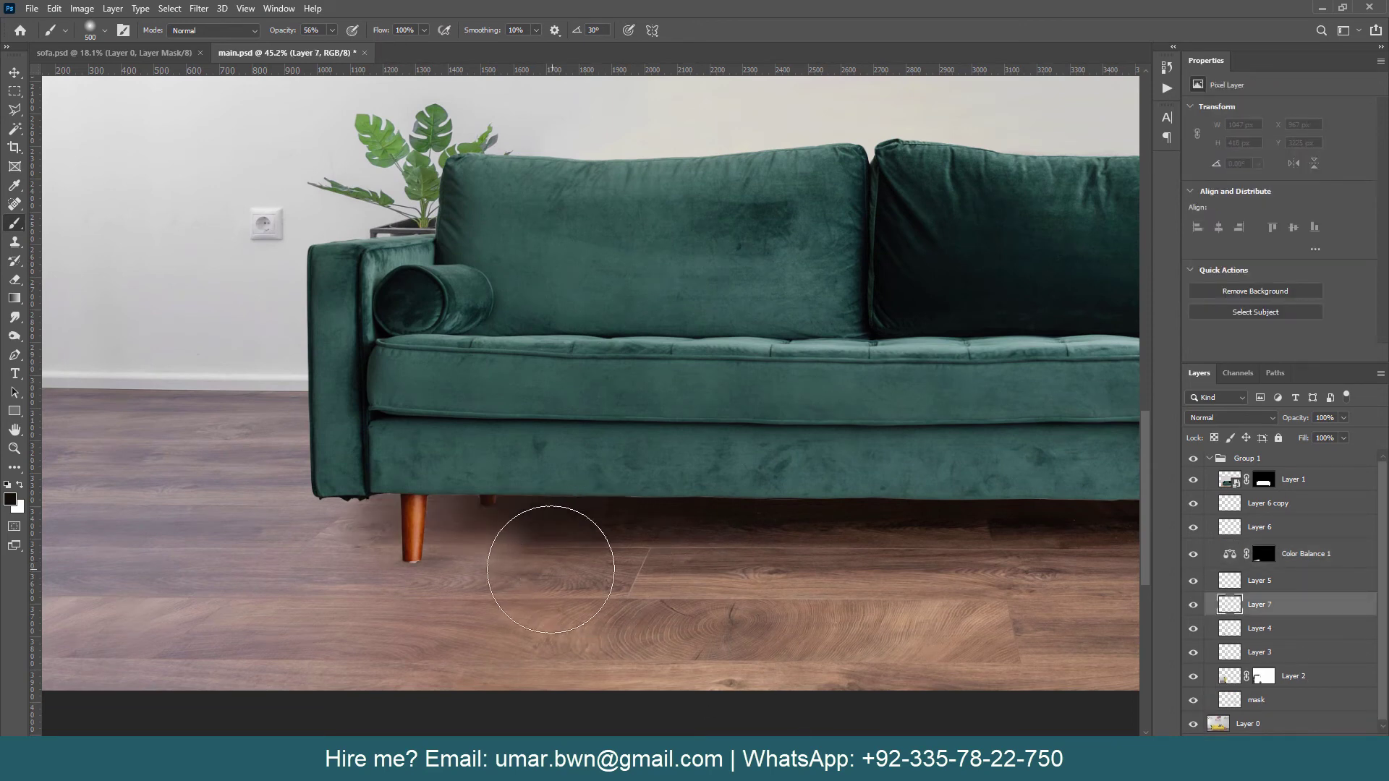
Step: Paint a faint black shadow under the sofa's left side with a size-125, 20%-opacity brush
key(bracketleft)
key(bracketleft)
key(bracketleft)
drag(289, 30, 259, 34)
drag(536, 546, 463, 572)
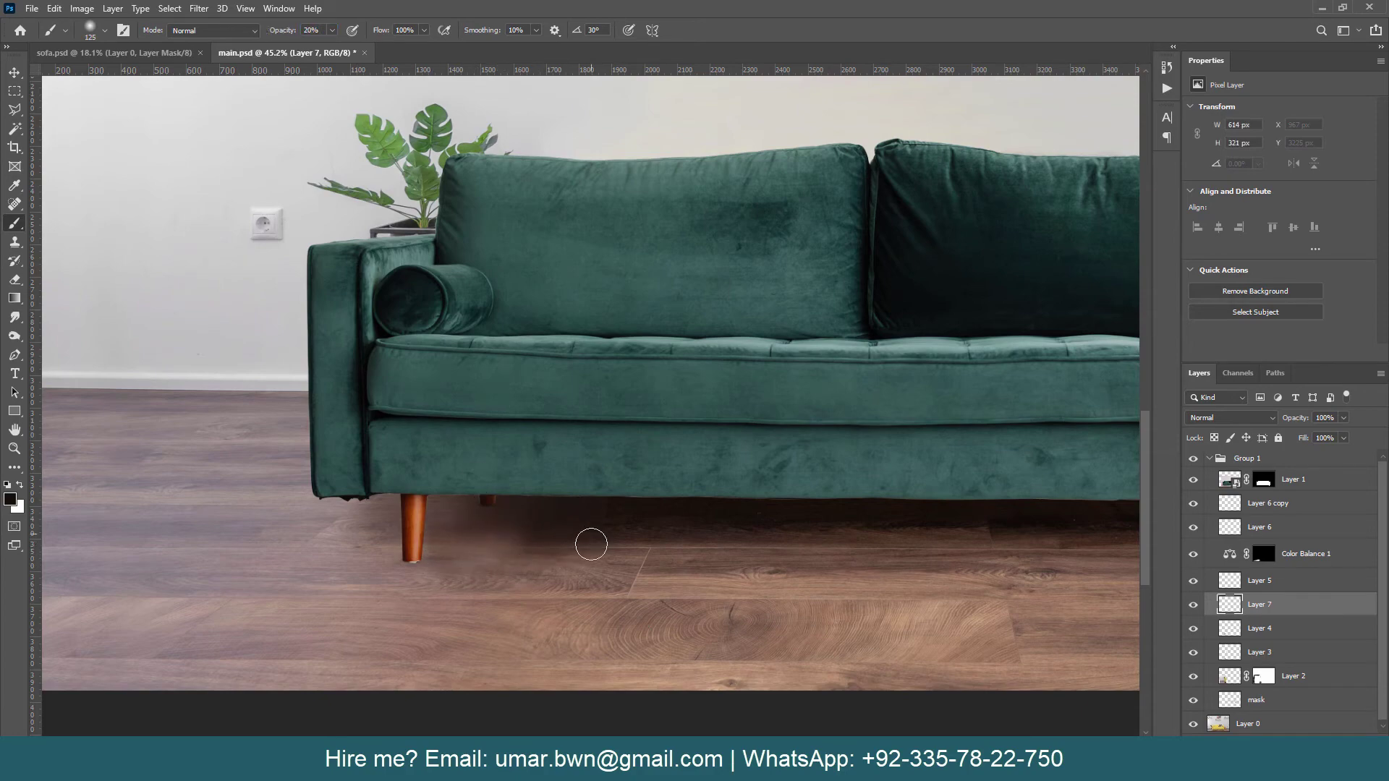
scroll(591, 544, down, 5)
scroll(591, 544, up, 5)
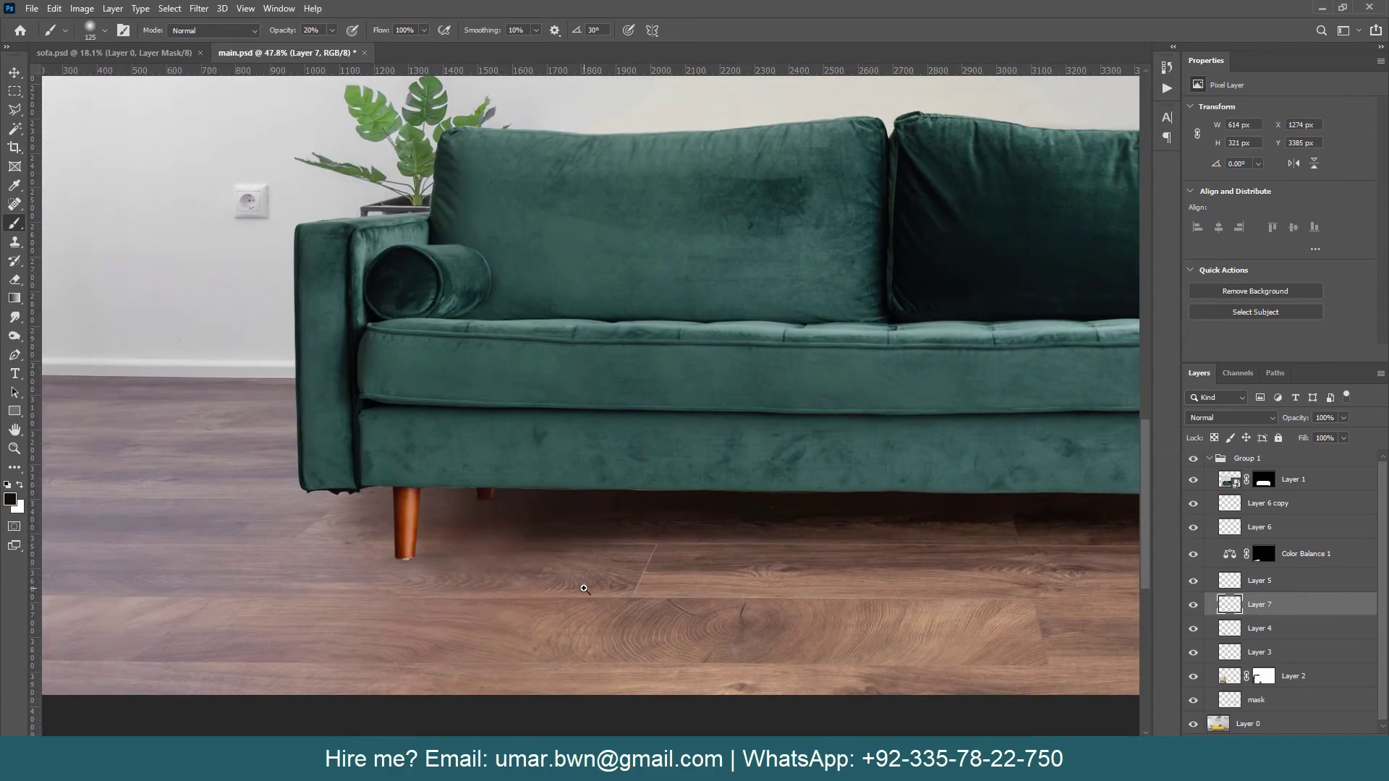
scroll(584, 589, down, 2)
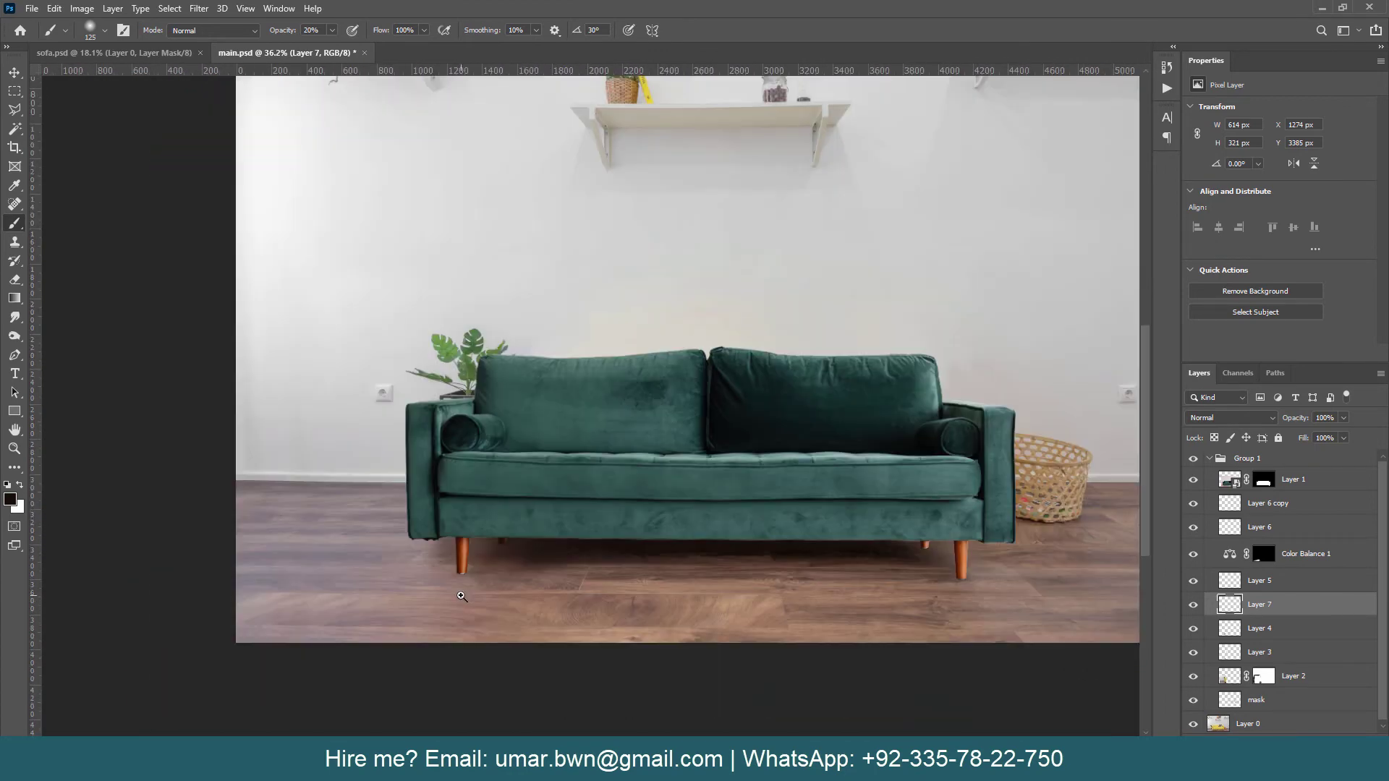
scroll(463, 597, up, 1)
scroll(514, 607, up, 1)
scroll(506, 589, up, 1)
Step: Save main.psd
key(ctrl+s)
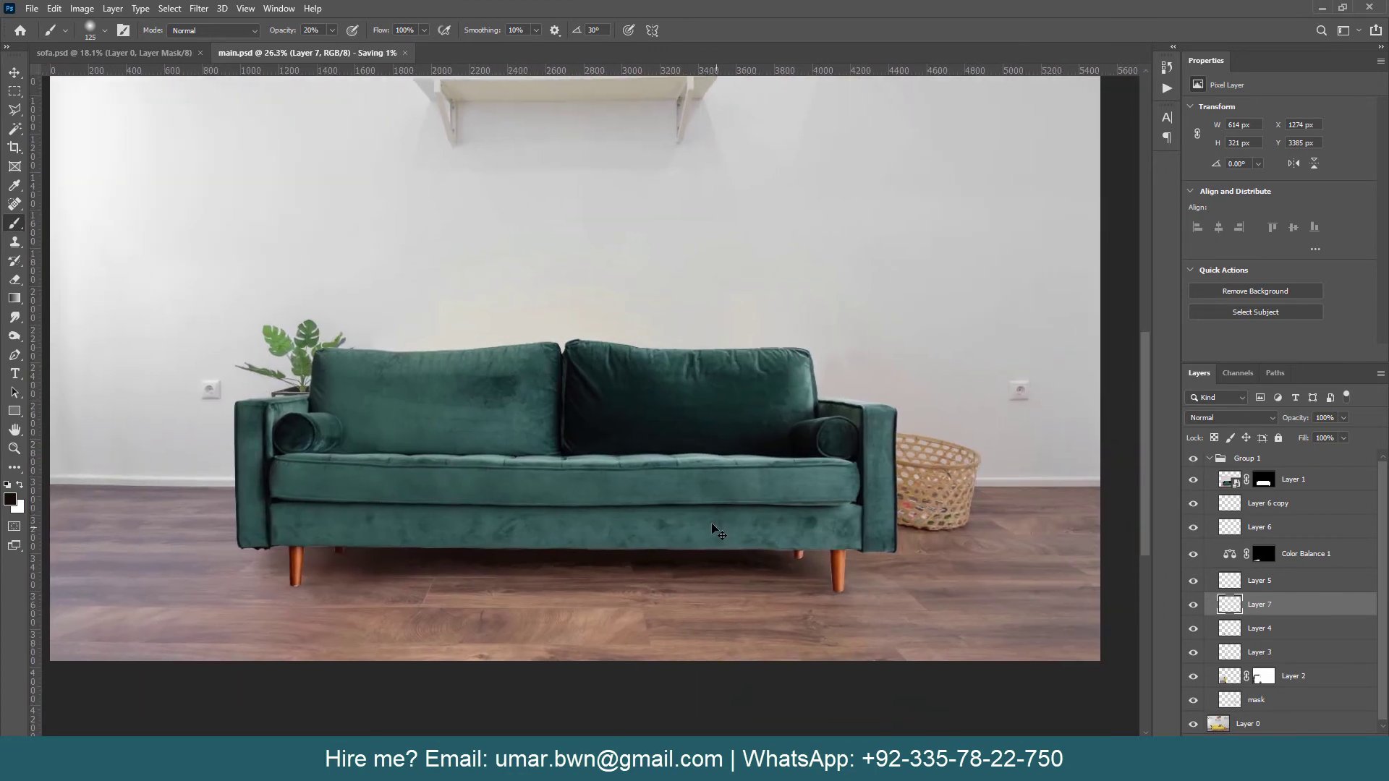
scroll(718, 533, down, 2)
scroll(507, 582, down, 1)
scroll(522, 579, up, 1)
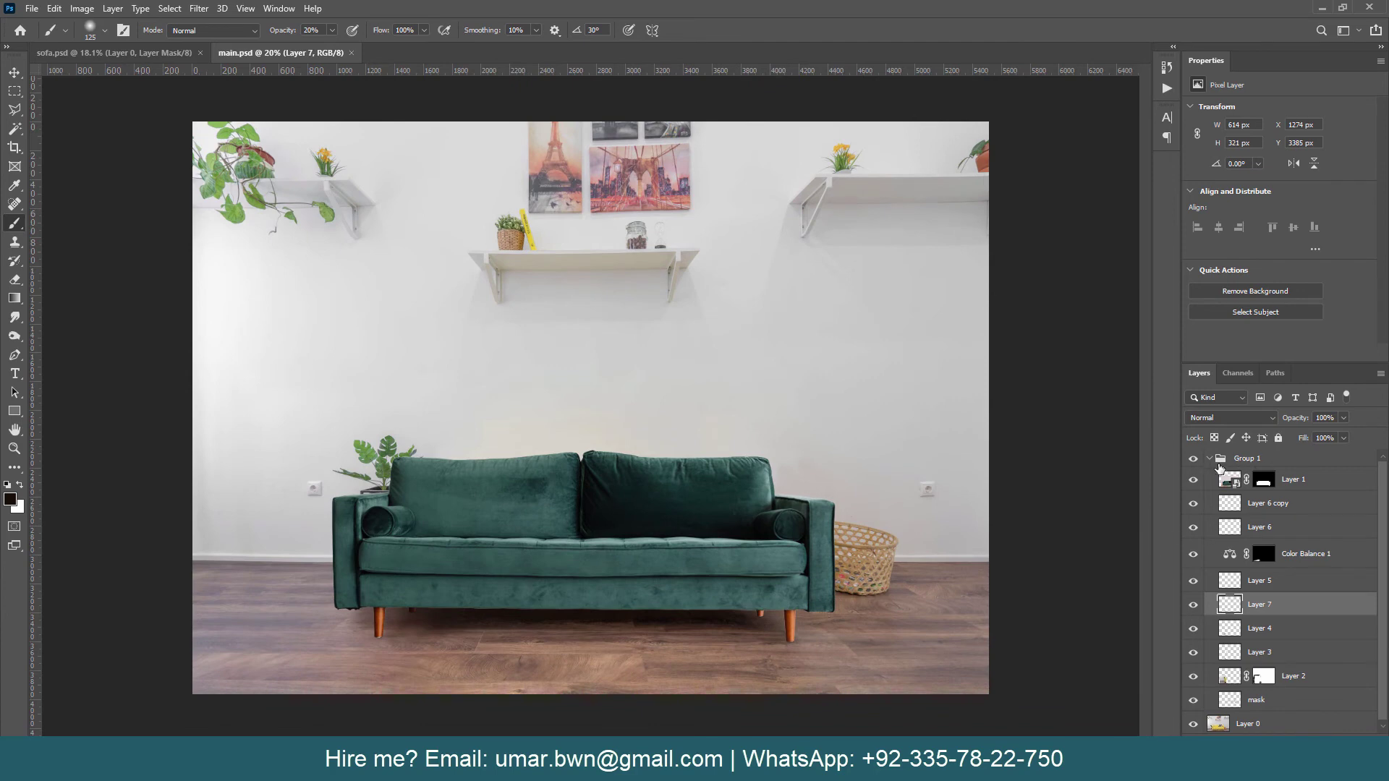
Step: Collapse Group 1 and toggle it off and on to compare the green sofa with the yellow original
click(1210, 458)
click(1194, 458)
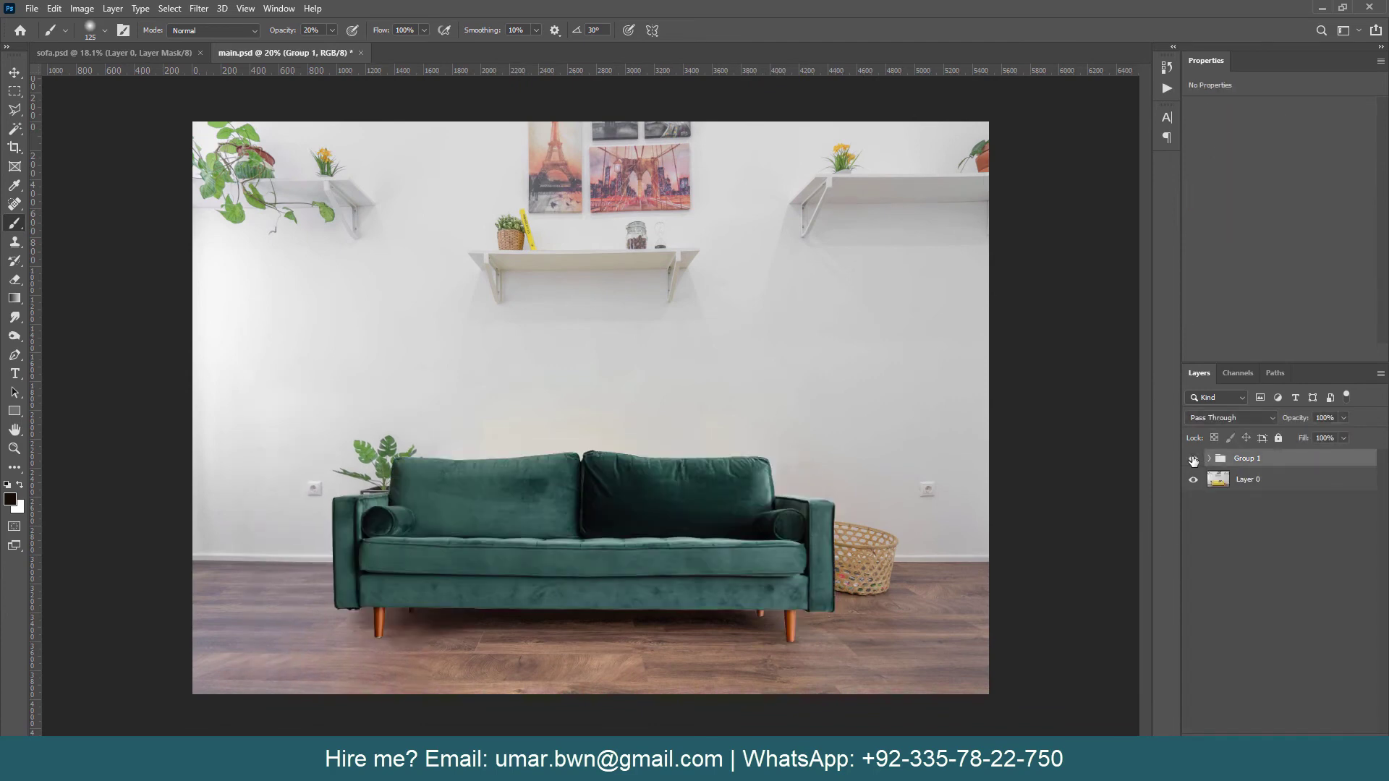
click(1194, 458)
click(1194, 458)
click(1193, 459)
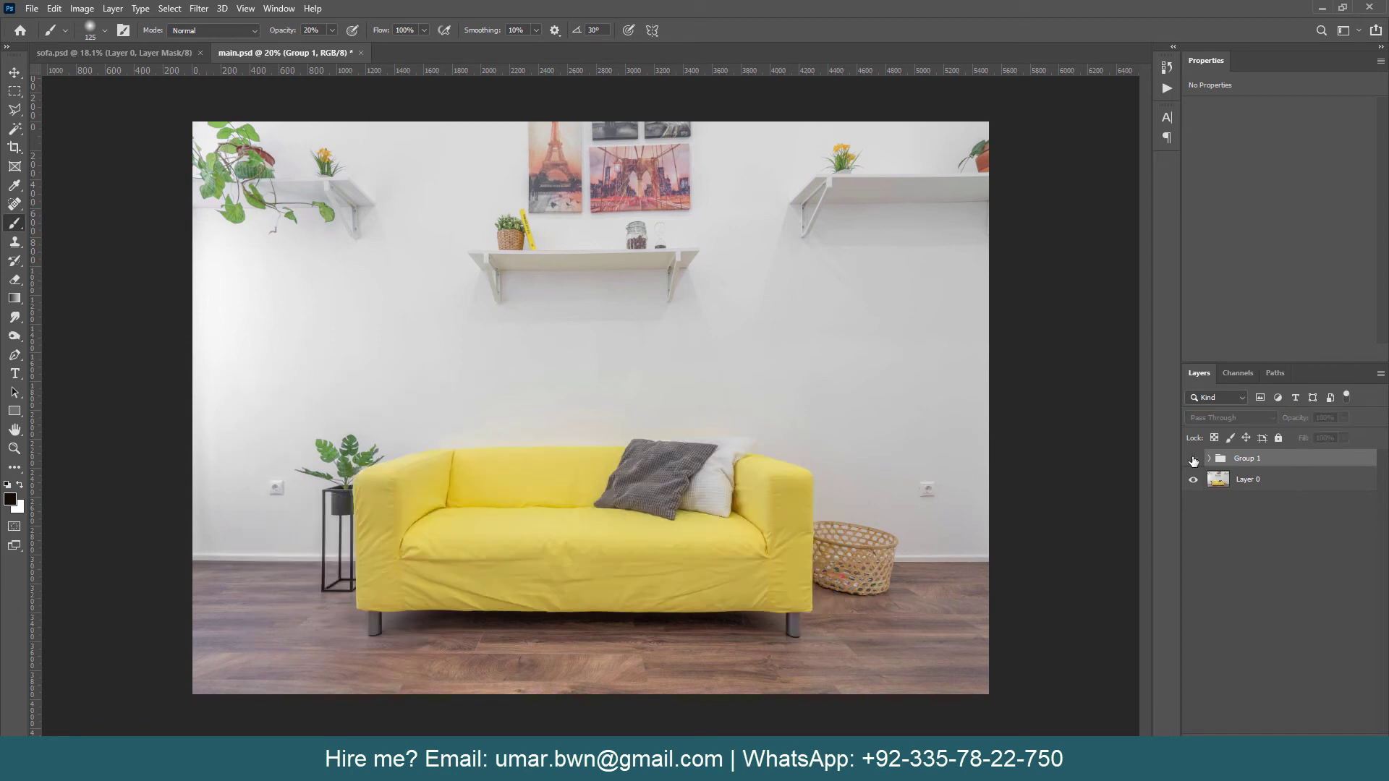
click(1194, 459)
scroll(478, 600, down, 1)
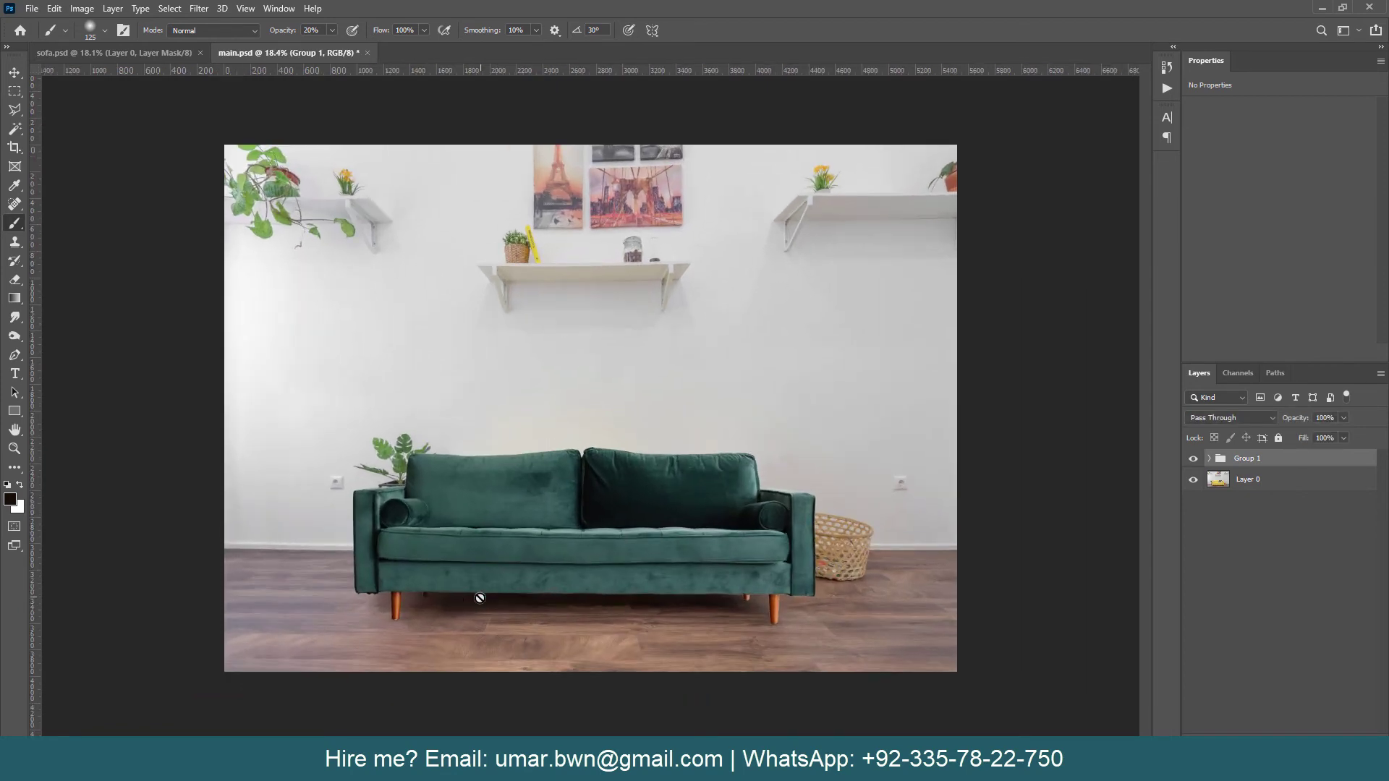
scroll(418, 610, up, 1)
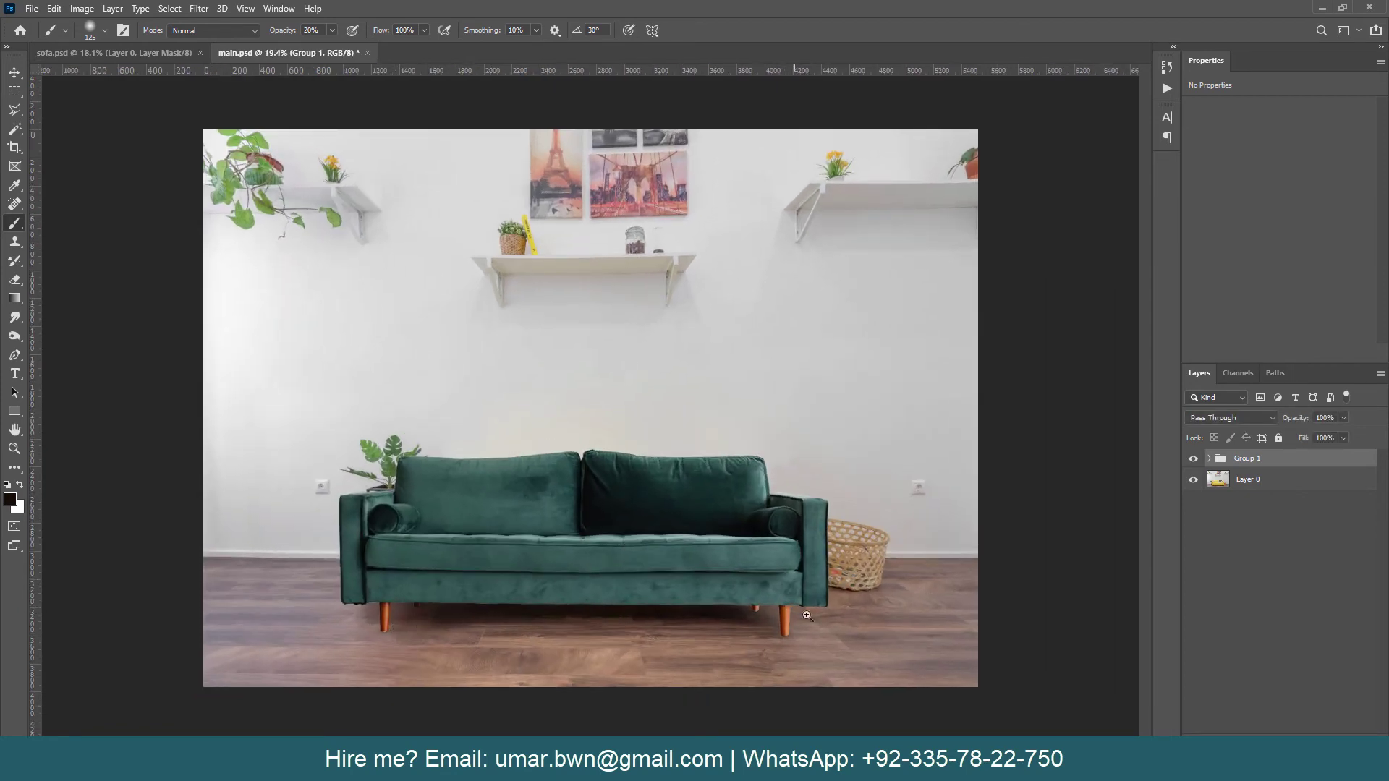
scroll(807, 616, up, 3)
scroll(832, 634, up, 3)
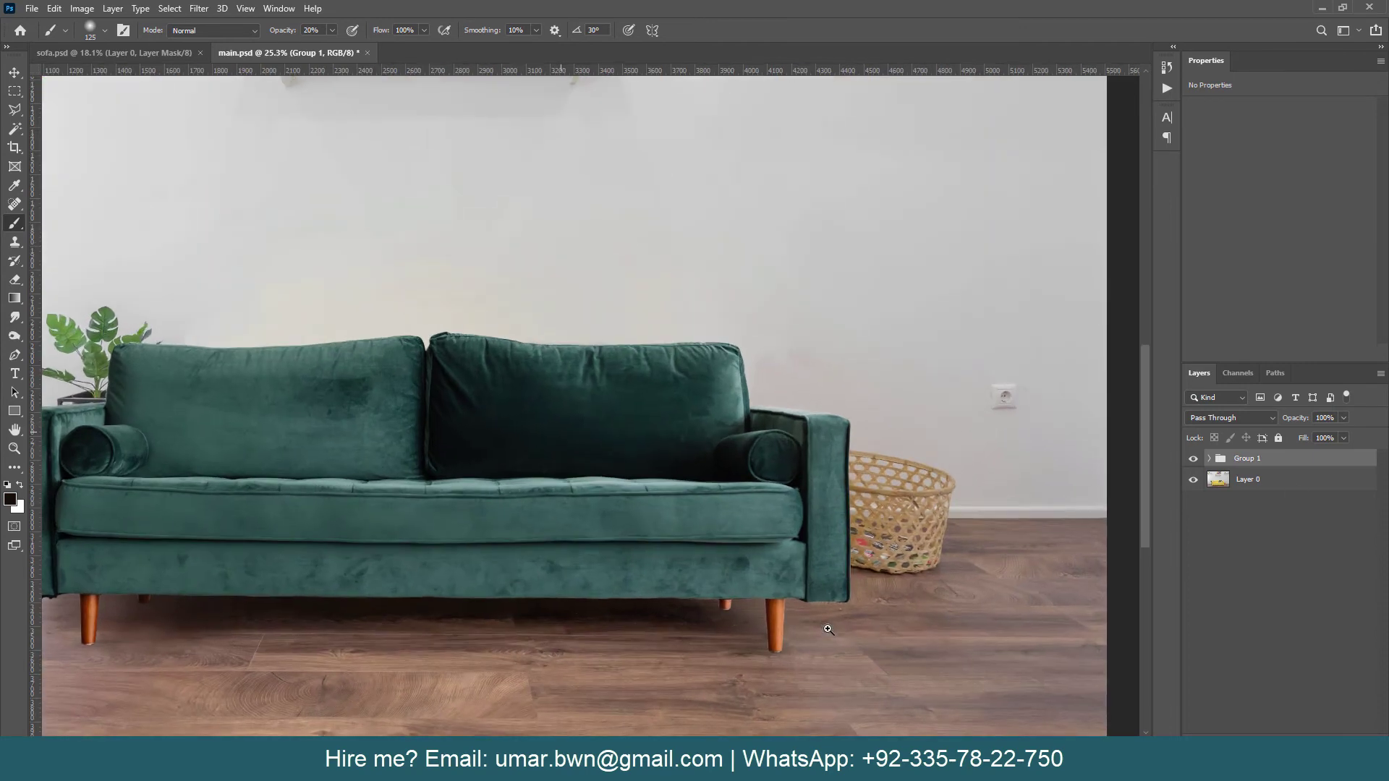
Step: Select Color Balance 1 inside Group 1 and place the first Pen path point on the sofa's lower edge
click(1208, 458)
click(1292, 534)
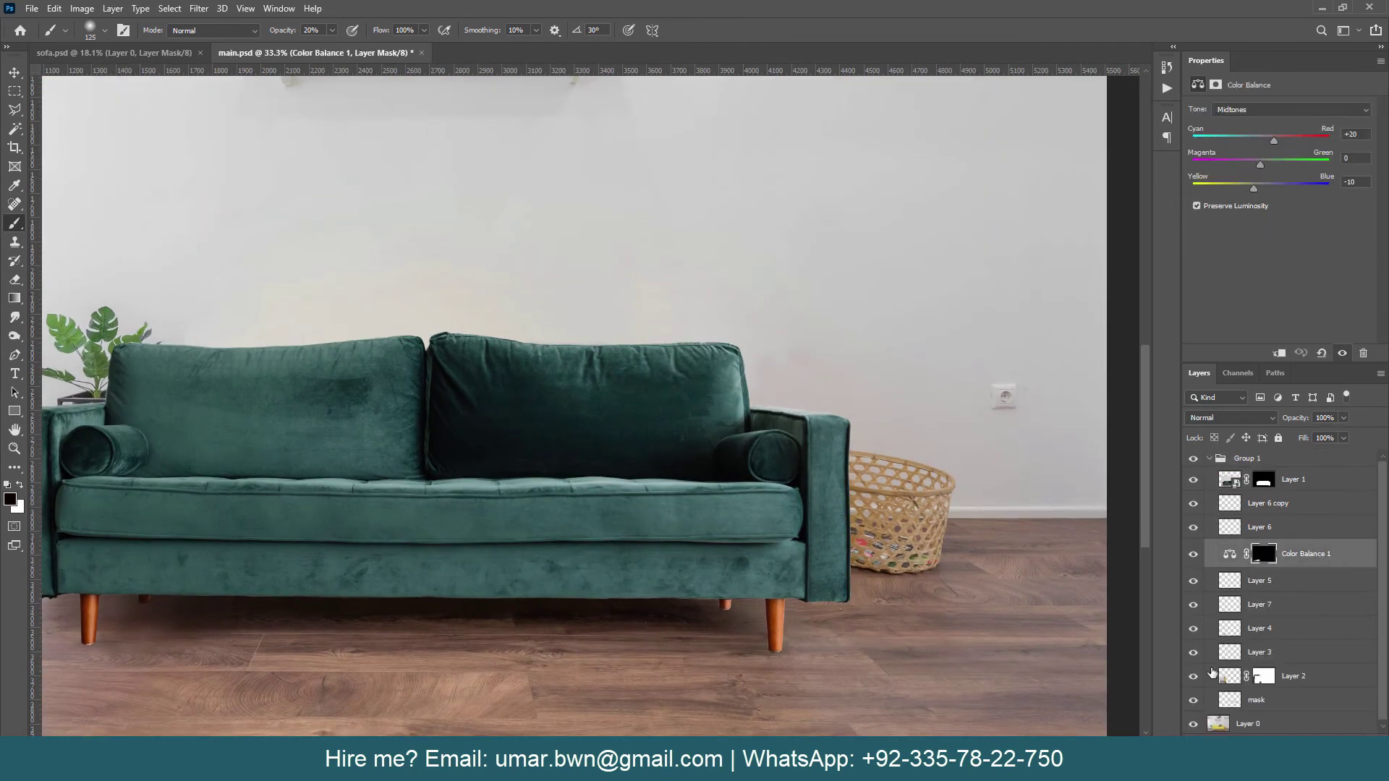
key(p)
click(791, 584)
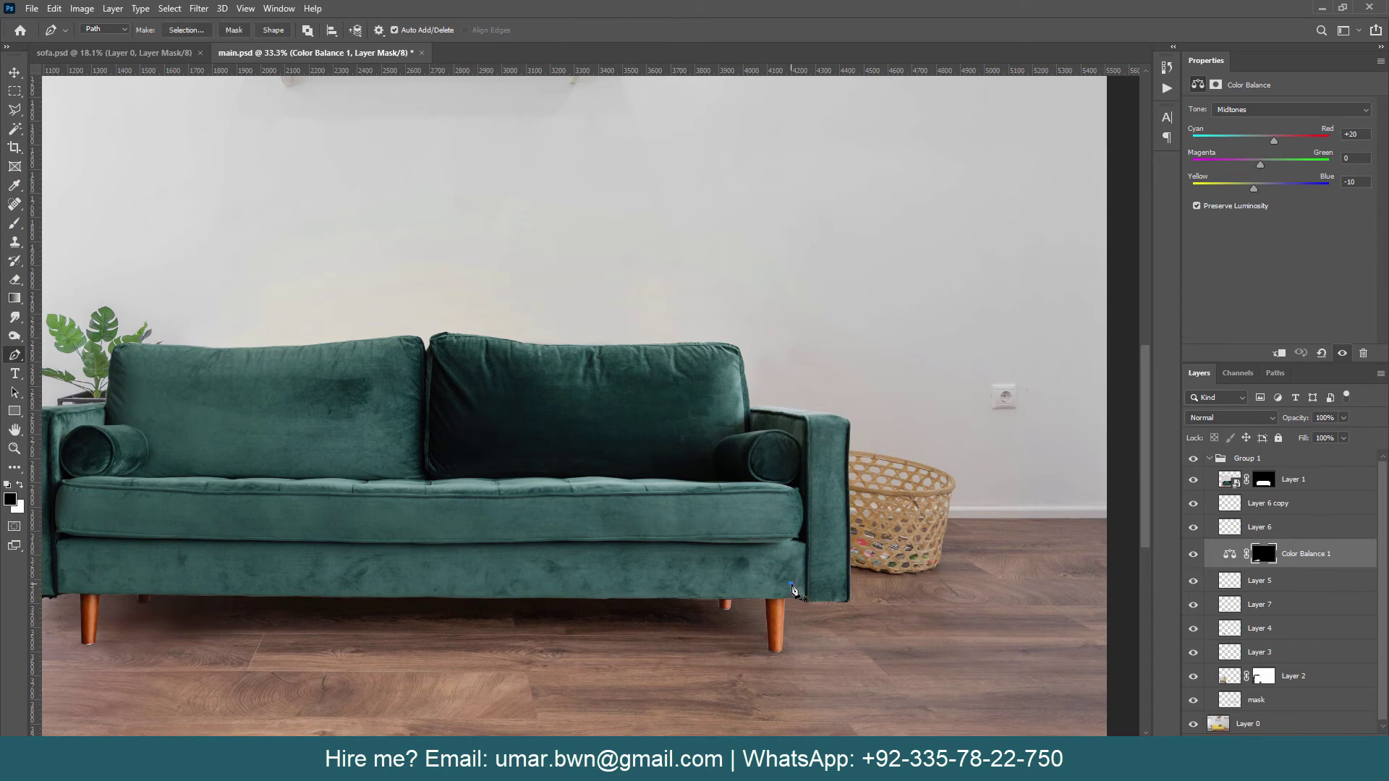
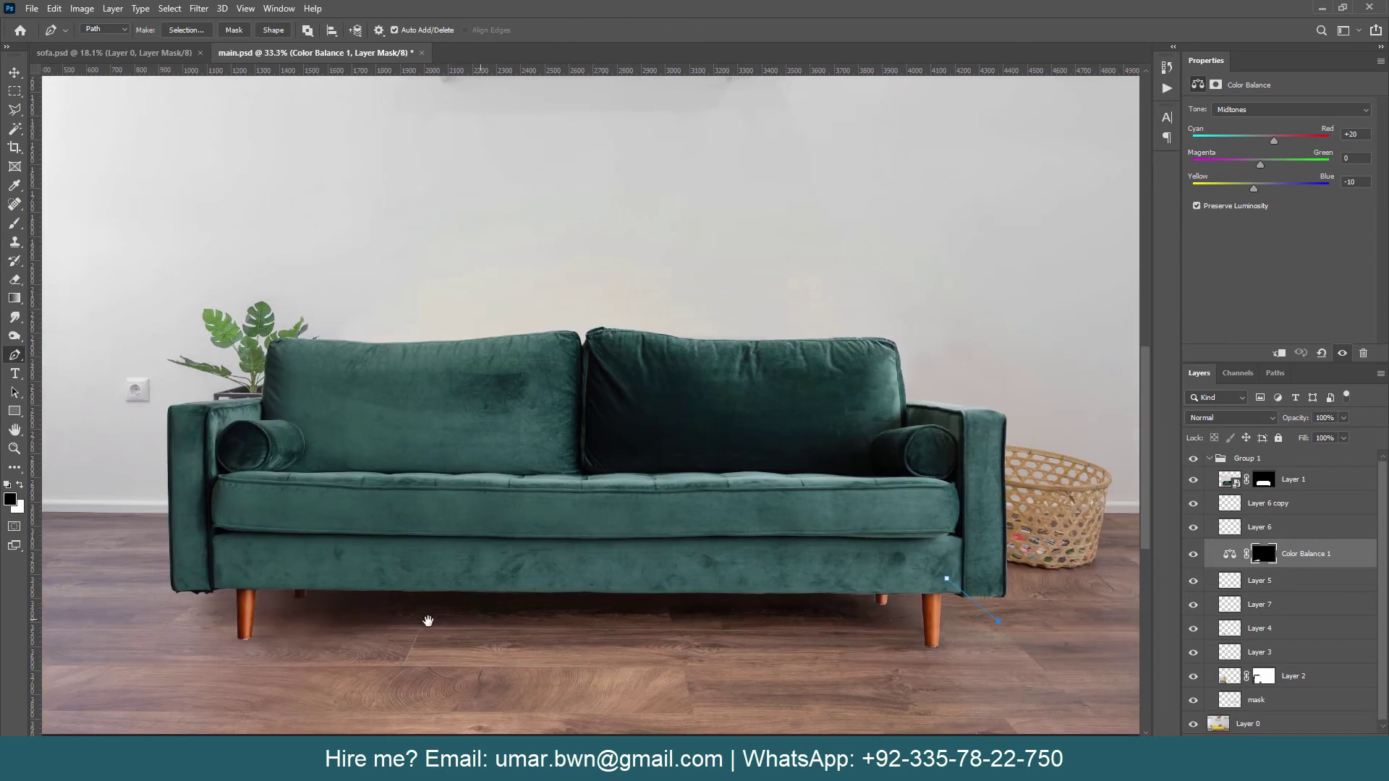
Step: Close the shadow outline under the sofa as a shape layer with black fill and no stroke
scroll(317, 625, left, 3)
click(188, 621)
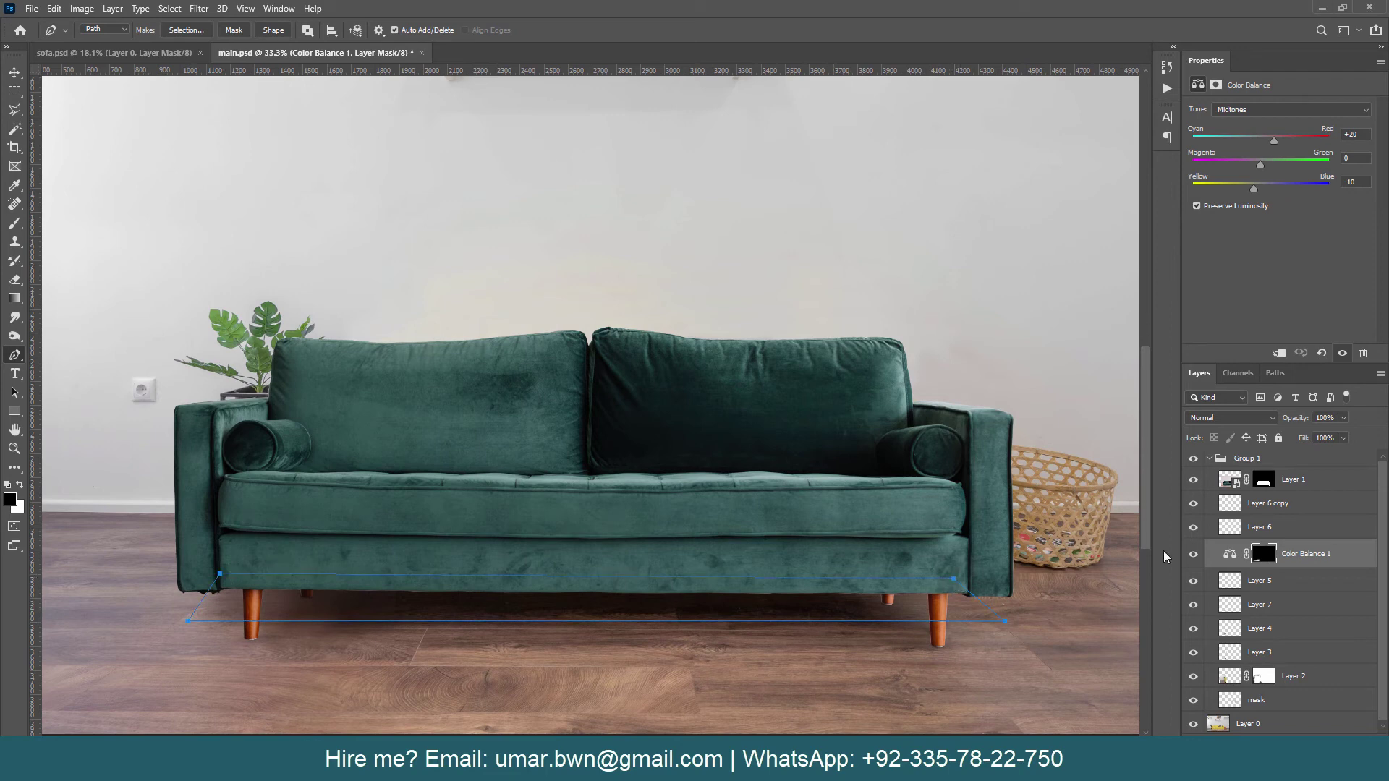
click(273, 29)
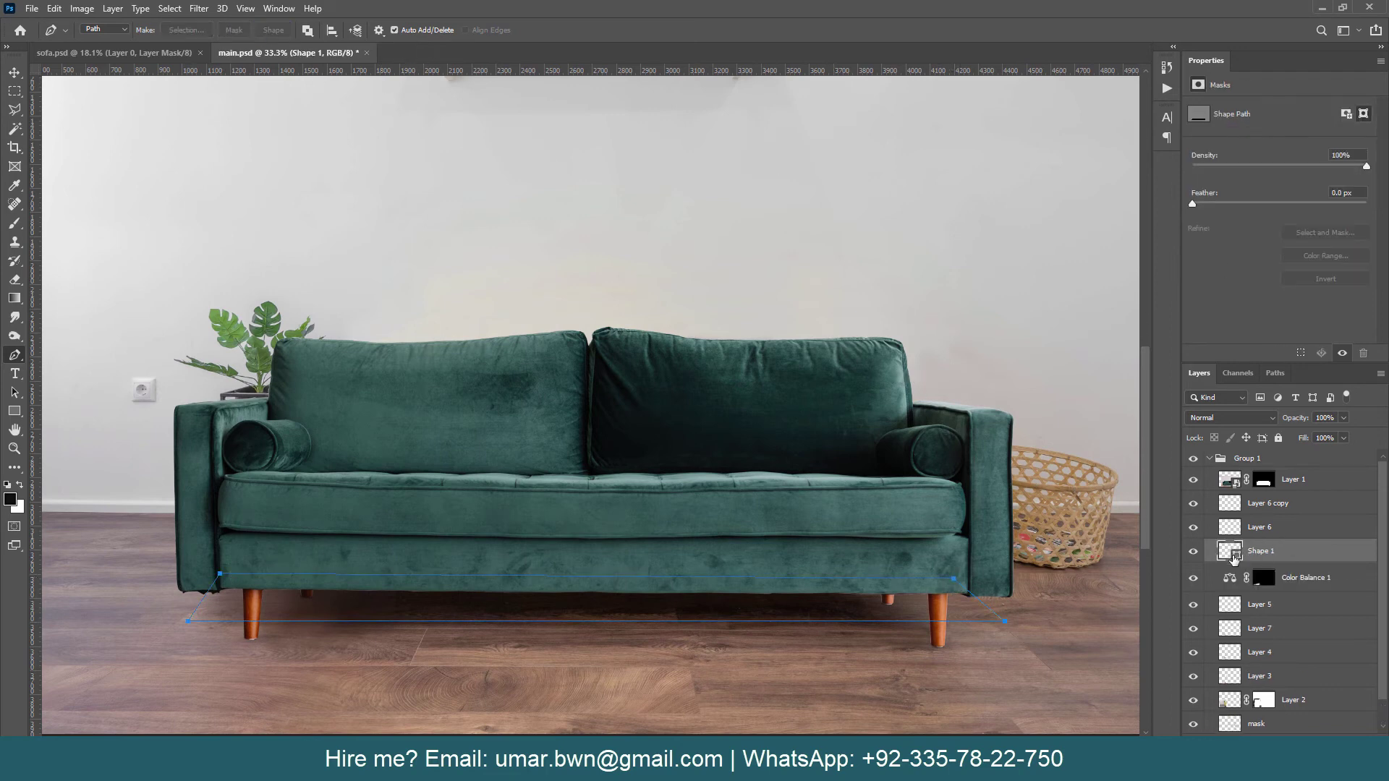
double_click(1234, 557)
click(1333, 200)
click(15, 410)
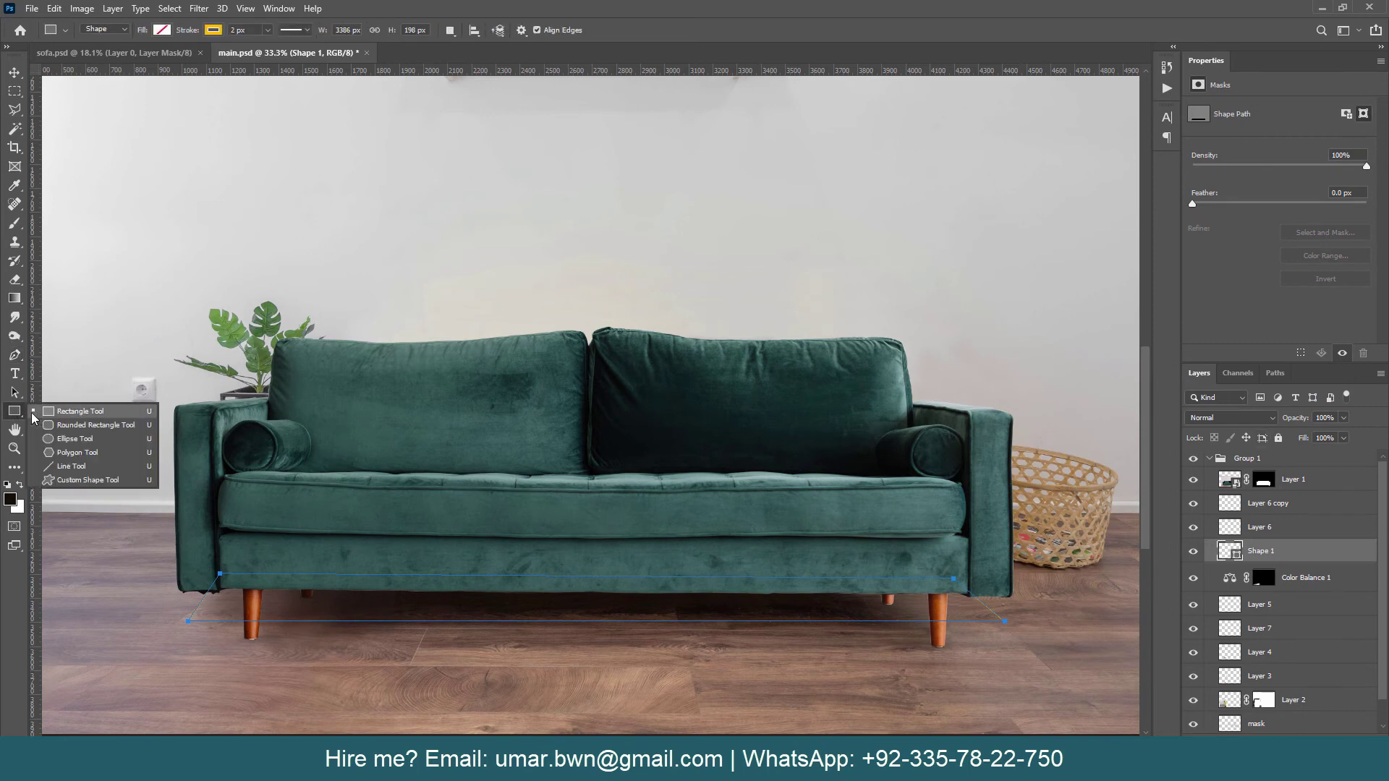
click(162, 30)
click(71, 106)
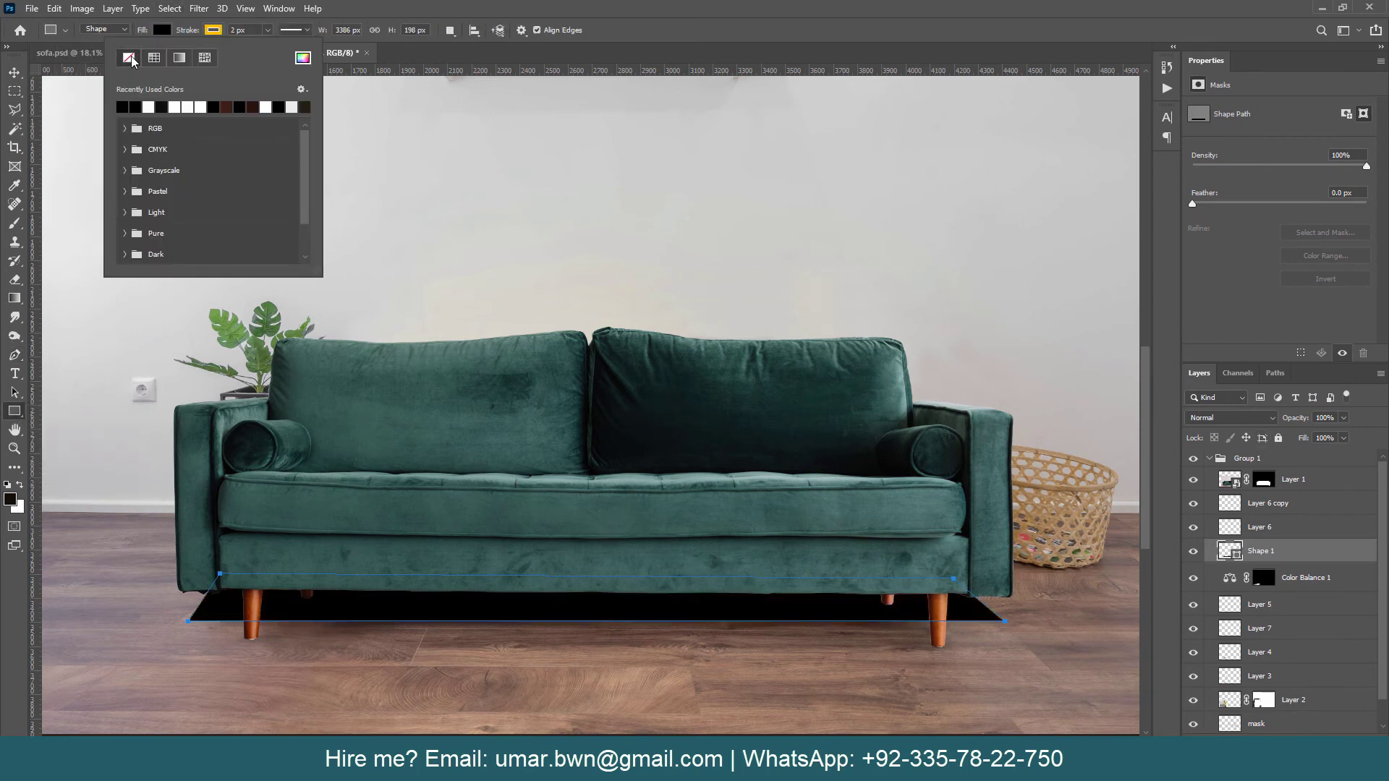
click(130, 58)
Step: Feather the shadow shape to 21.7 px and lower its opacity to 68%
click(1304, 578)
click(1286, 554)
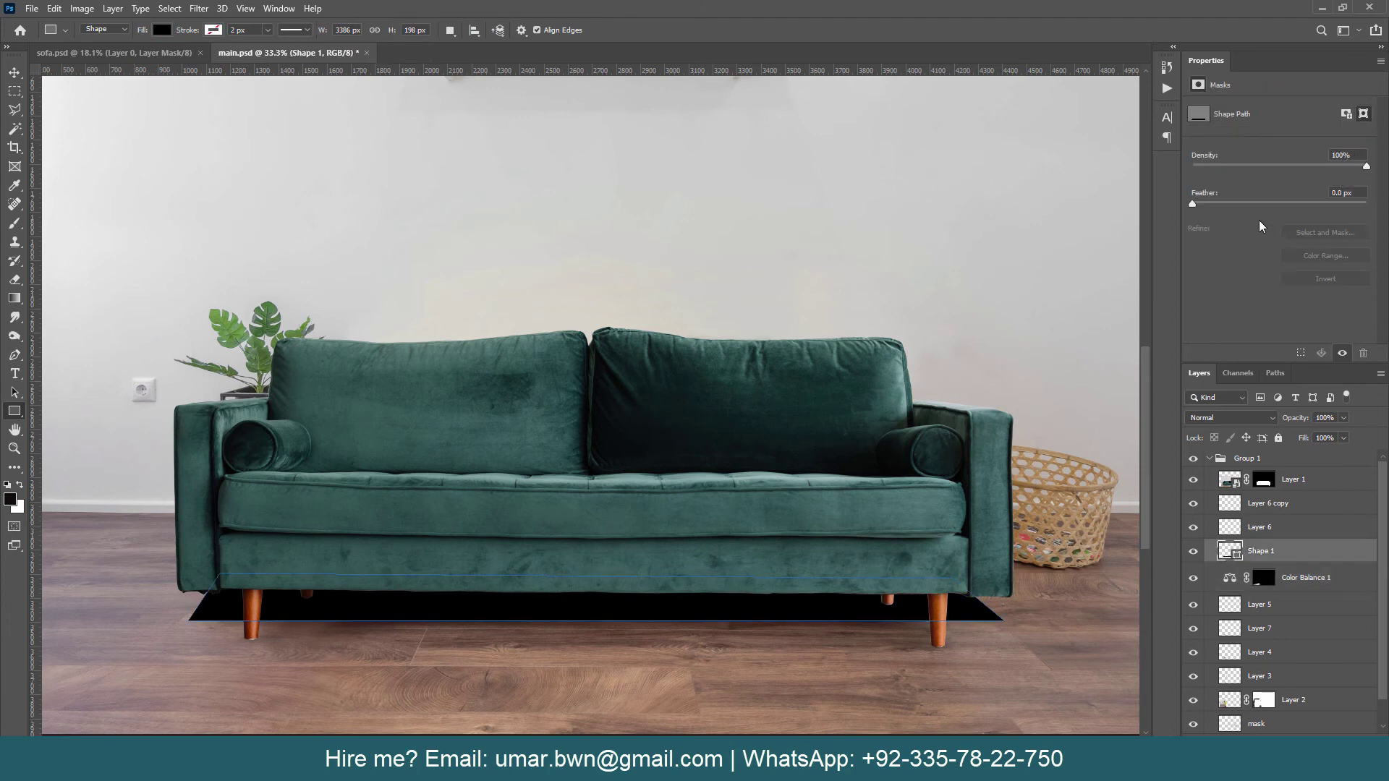
drag(1191, 204, 1269, 204)
drag(1293, 418, 1265, 418)
key(ctrl+0)
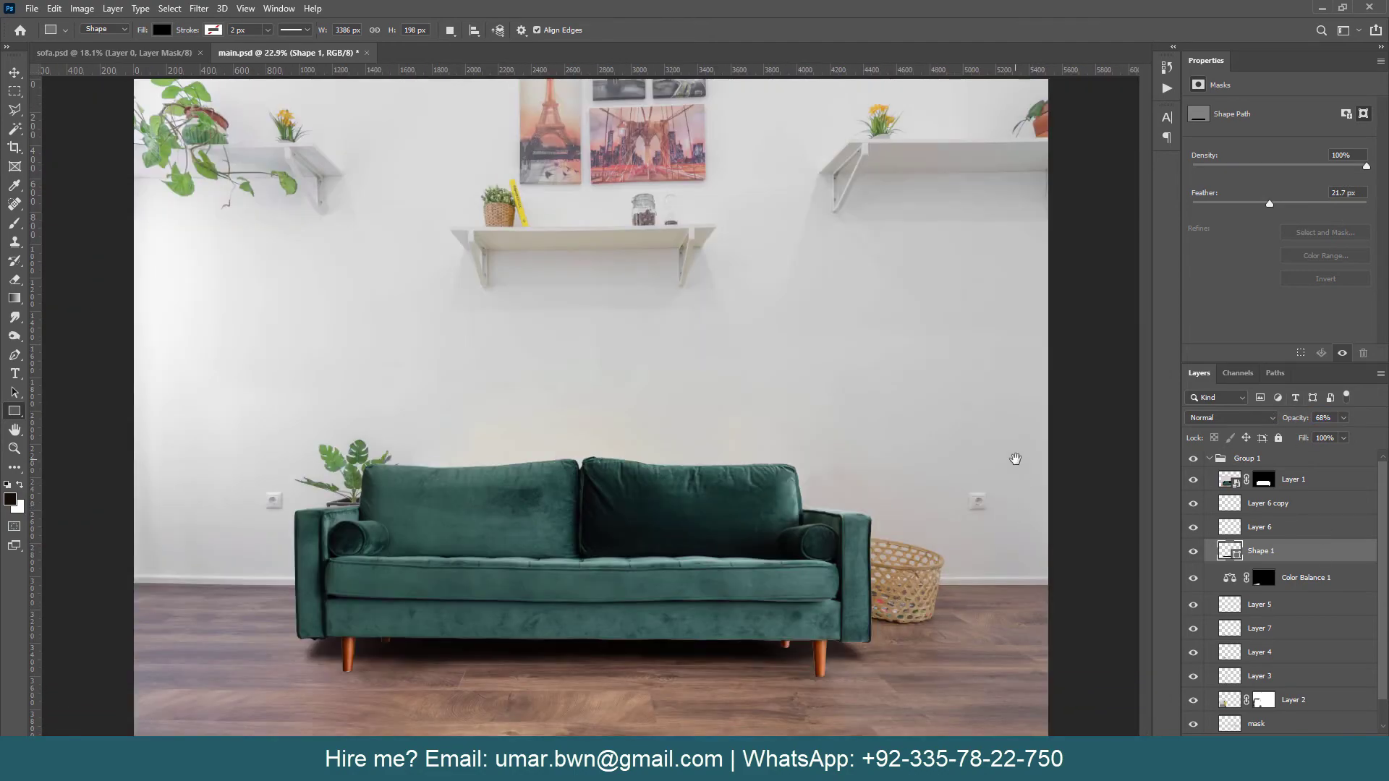
Step: Lower Shape 1 to 51% opacity, feather it to 39.4 px, and add a layer mask
click(1193, 458)
click(1194, 459)
key(p)
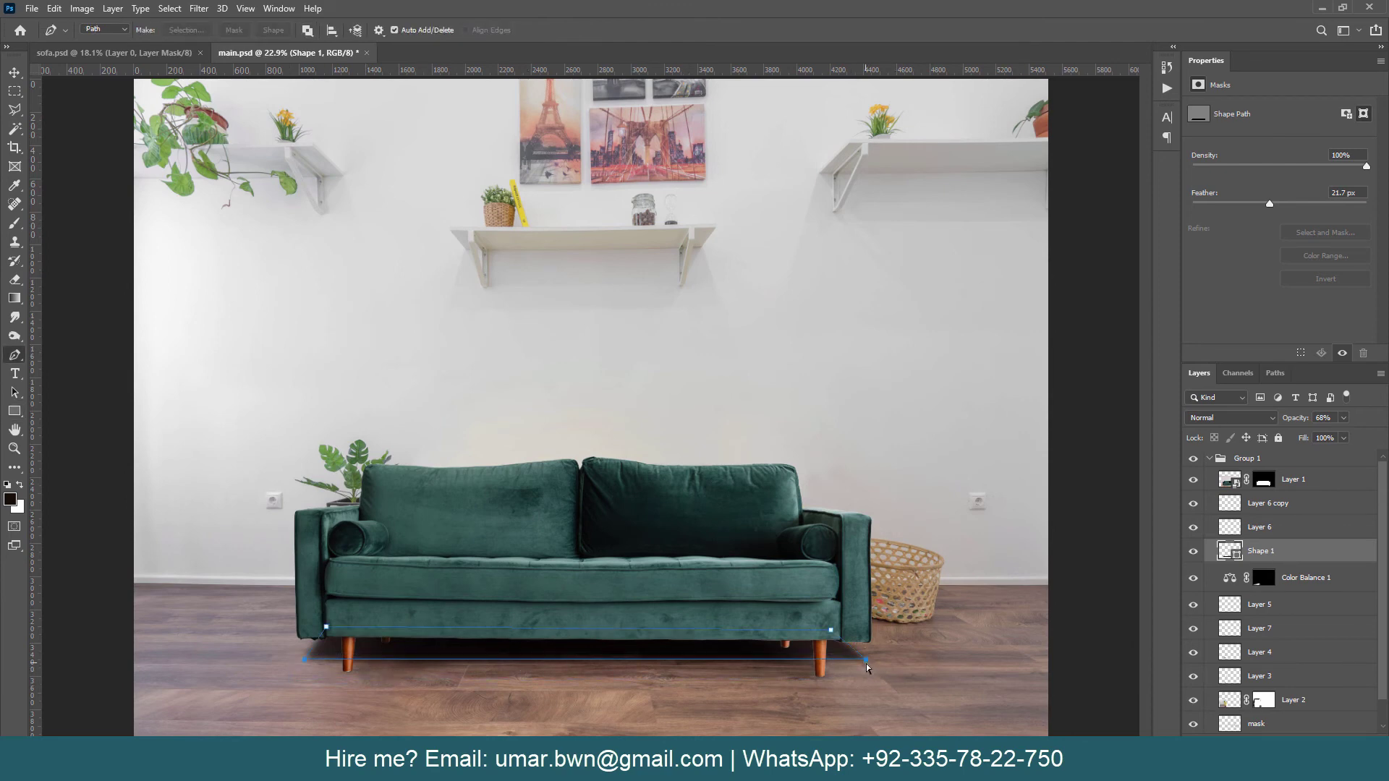
key(ctrl+minus)
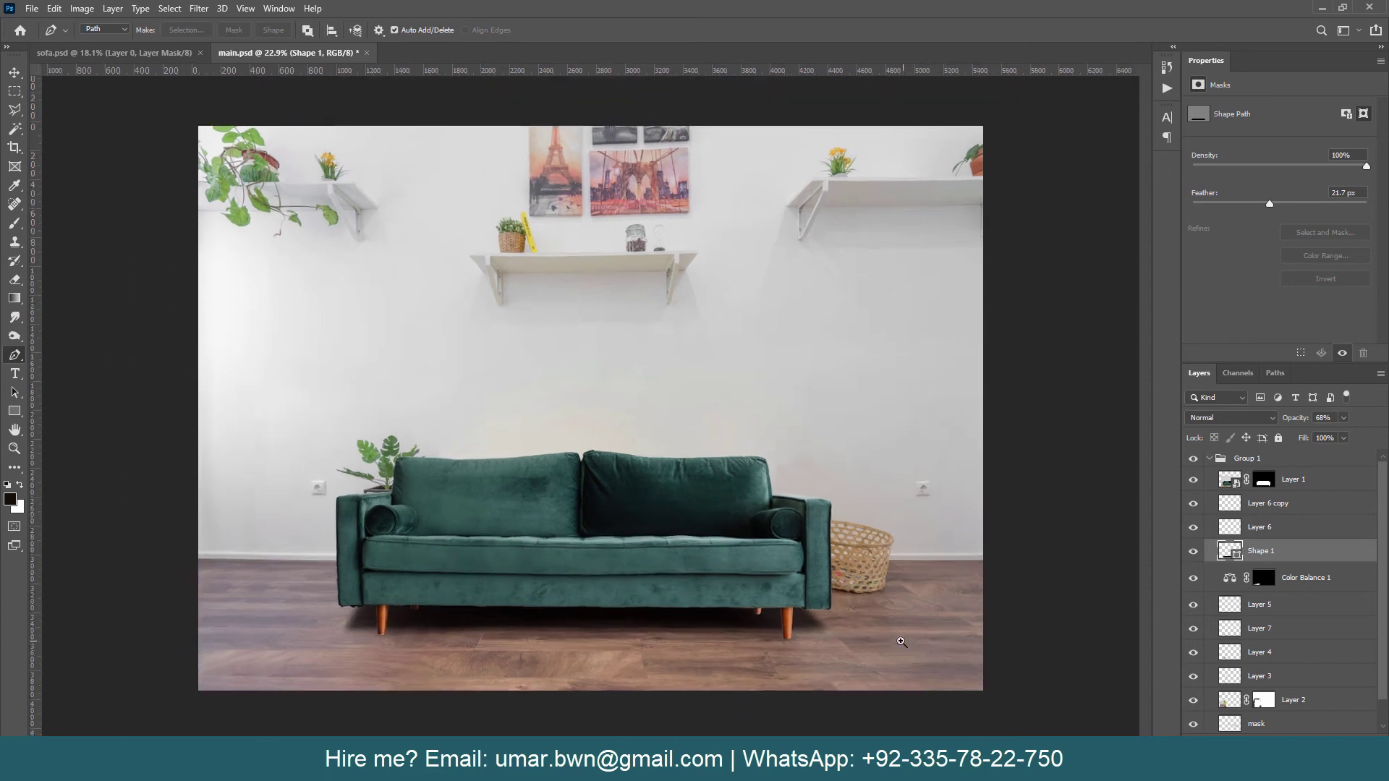
drag(1302, 418, 1286, 421)
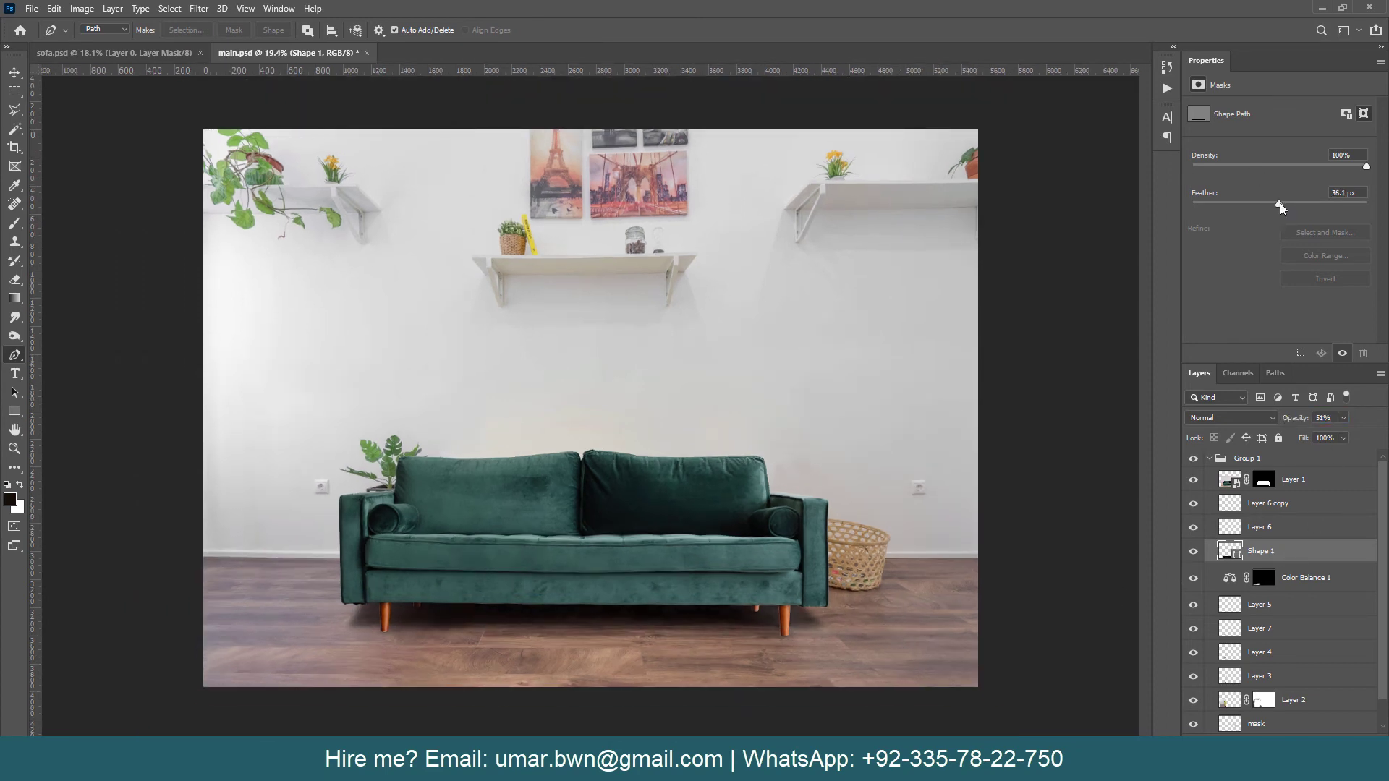
drag(1280, 208, 1282, 208)
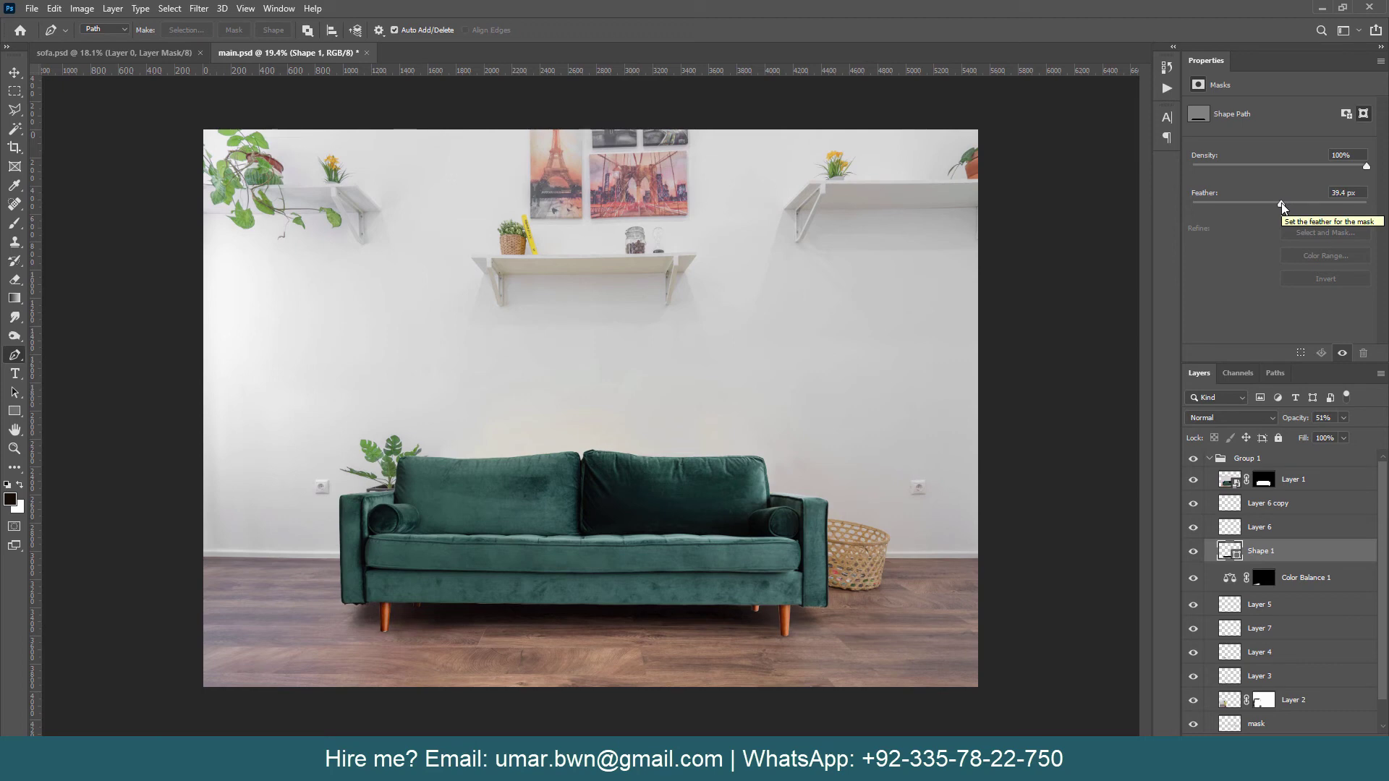
click(1291, 753)
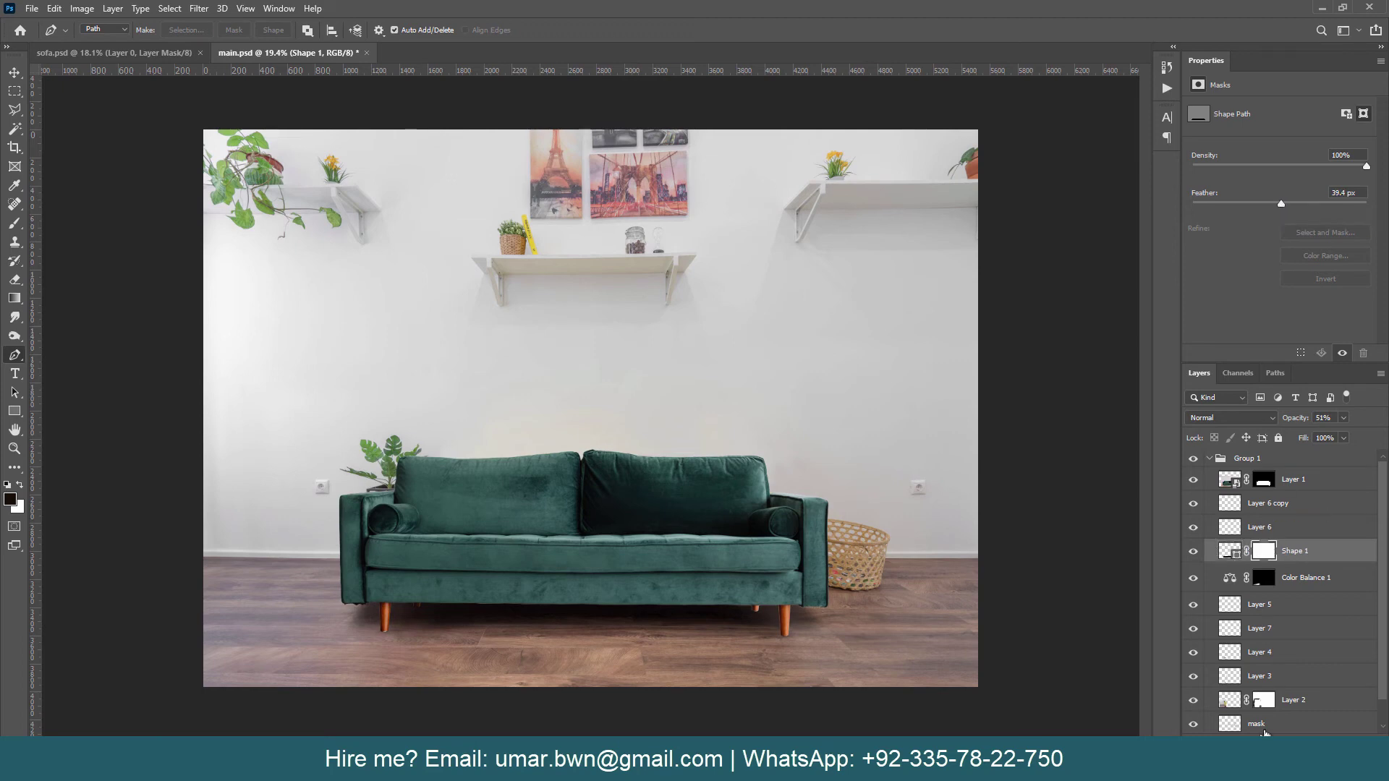
Step: Fade the shadow's left side with a 39% opacity gradient on its mask
click(14, 297)
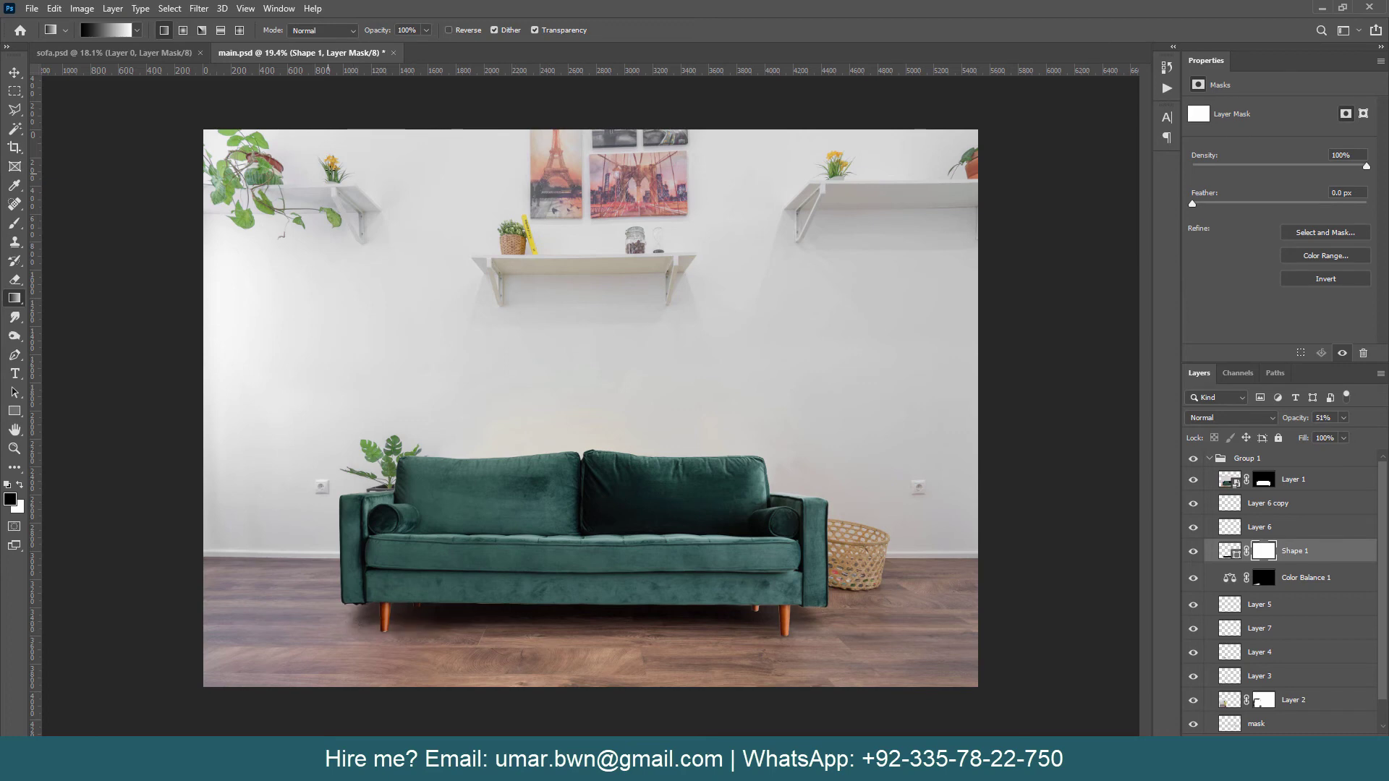
drag(378, 31, 336, 31)
drag(338, 627, 517, 621)
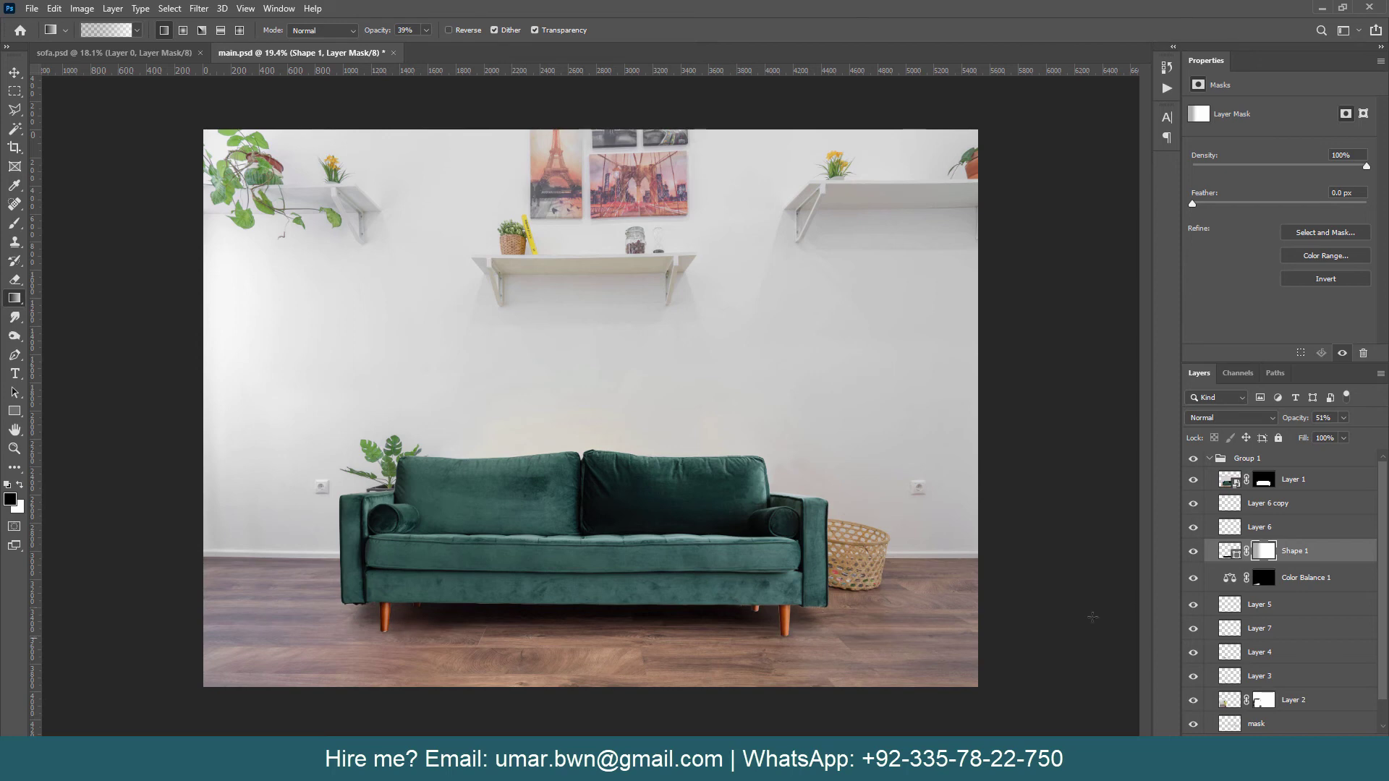
Step: Lower the shadow layer's opacity to 33%, compare with the original, and save main.psd
click(1318, 554)
drag(1306, 418, 1291, 420)
scroll(902, 510, down, 1)
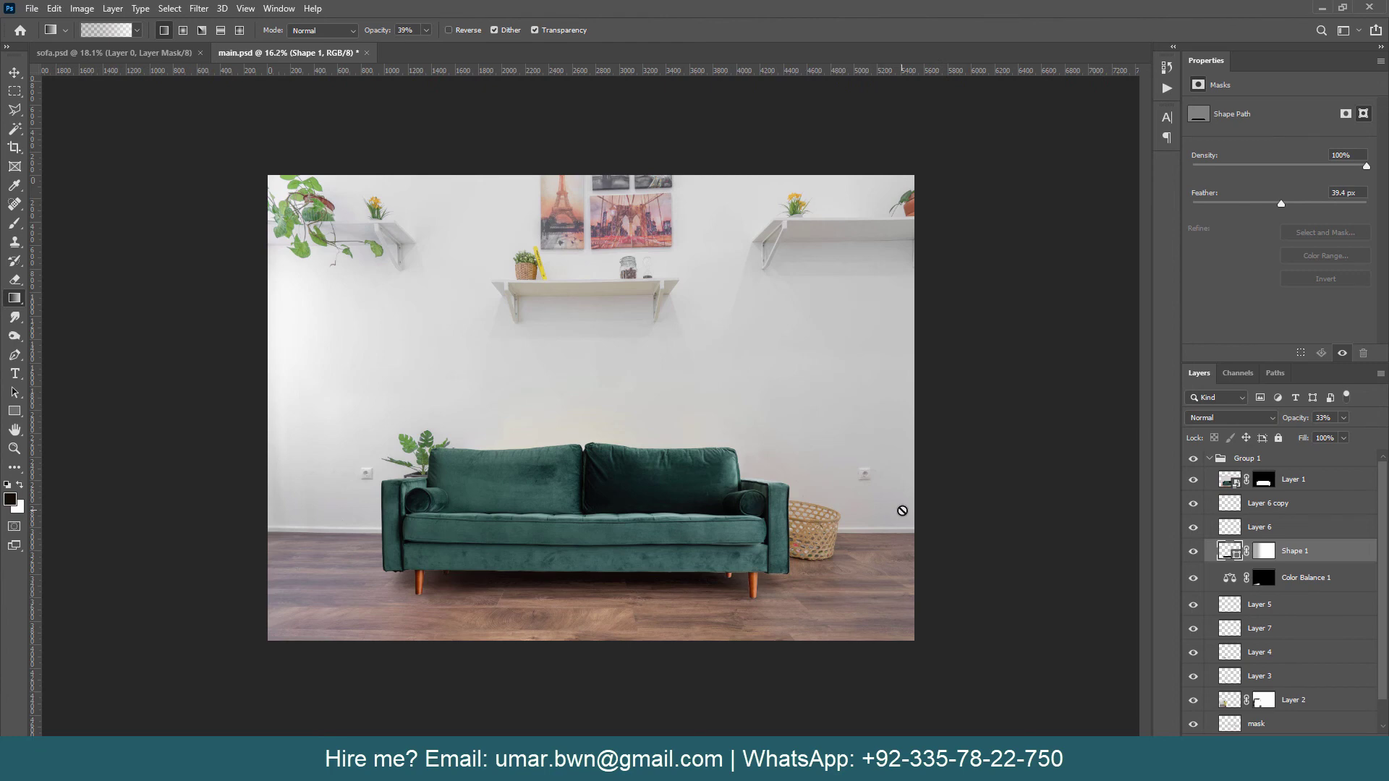
click(1192, 459)
scroll(601, 553, up, 1)
key(ctrl+s)
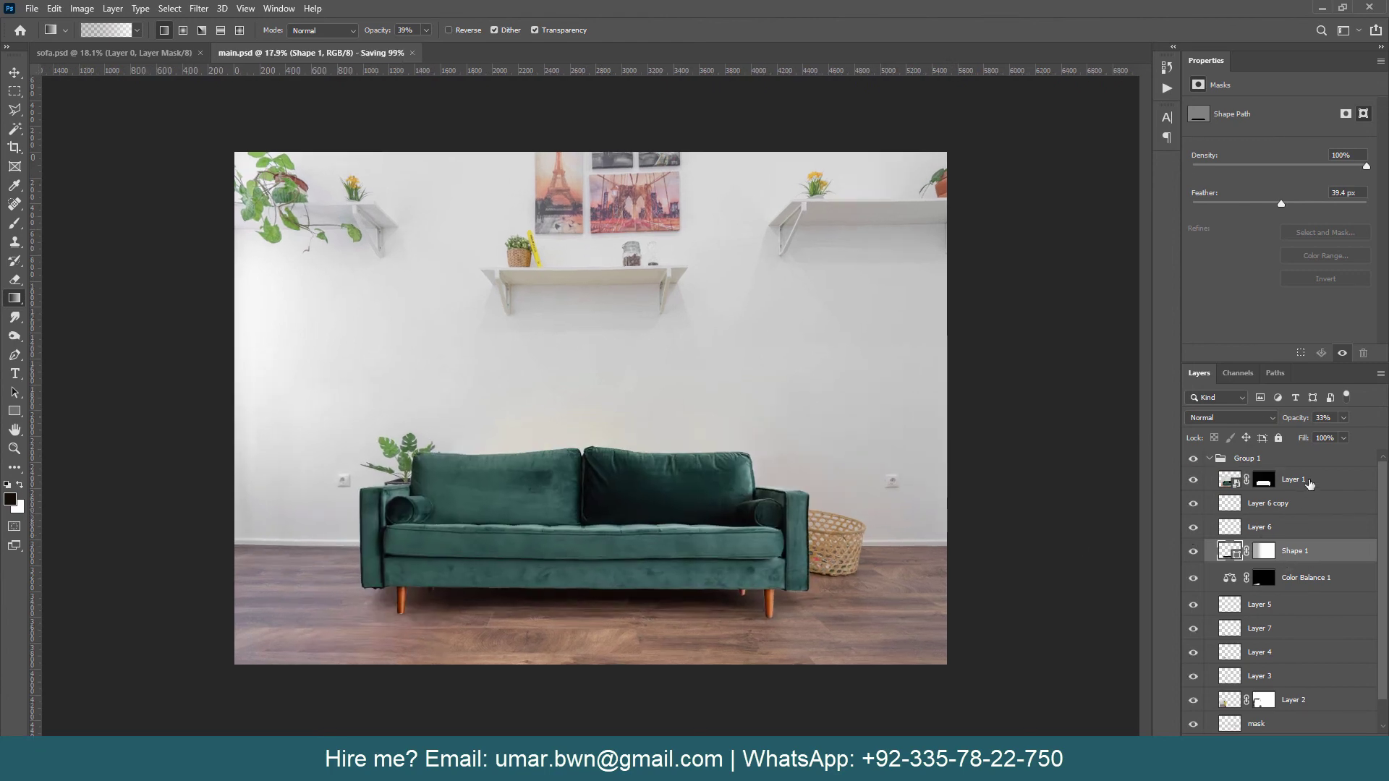
Step: Add a Levels adjustment above Layer 0 with inputs 43/0.89/235
click(1309, 481)
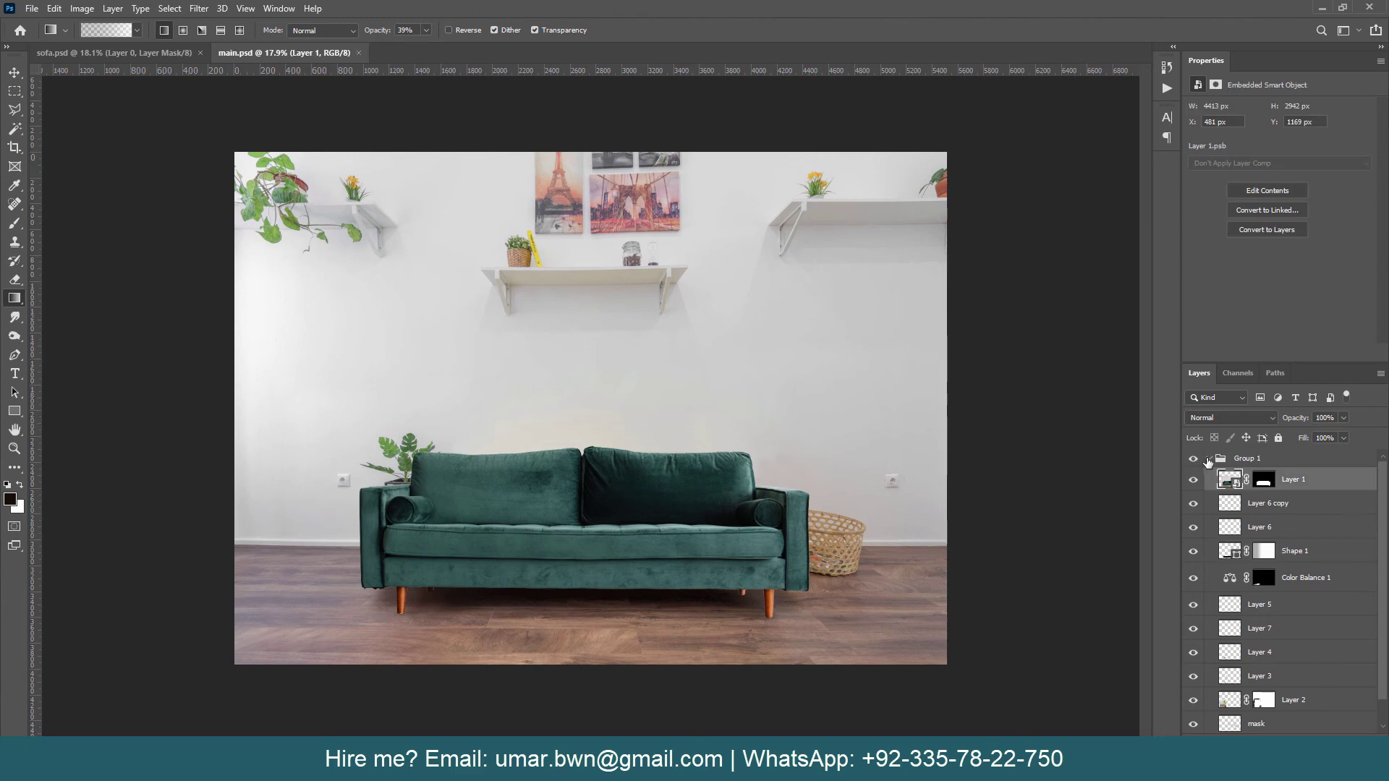
click(1210, 459)
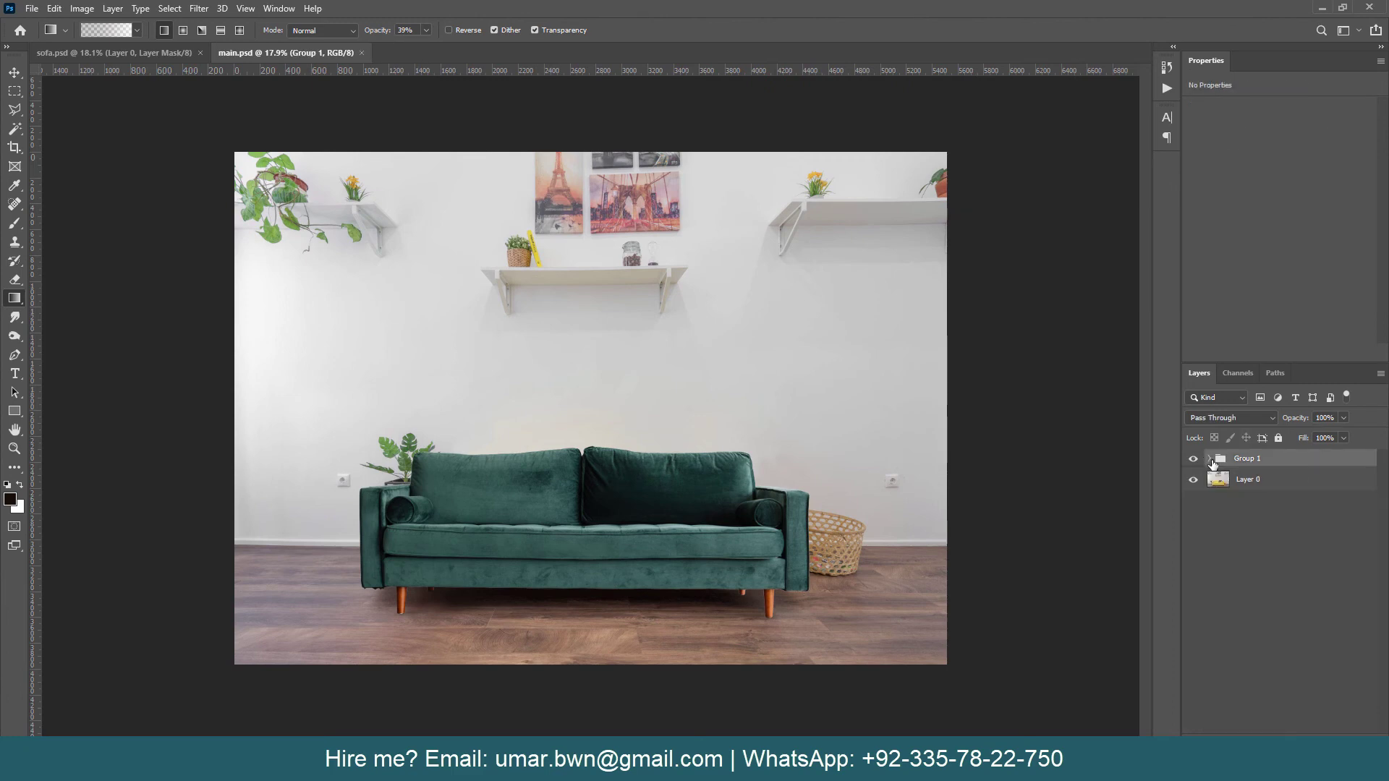
click(1230, 480)
click(1266, 748)
click(1295, 564)
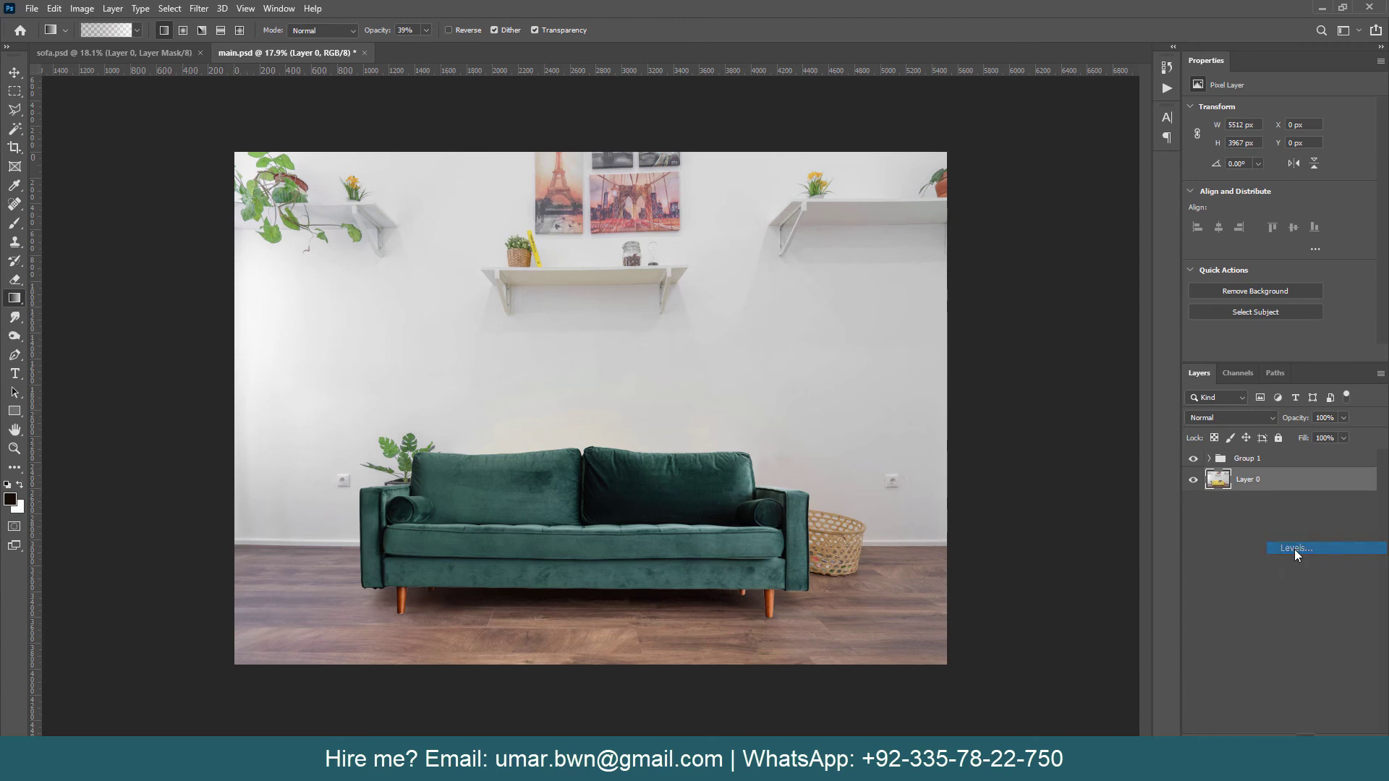
drag(1224, 220, 1359, 220)
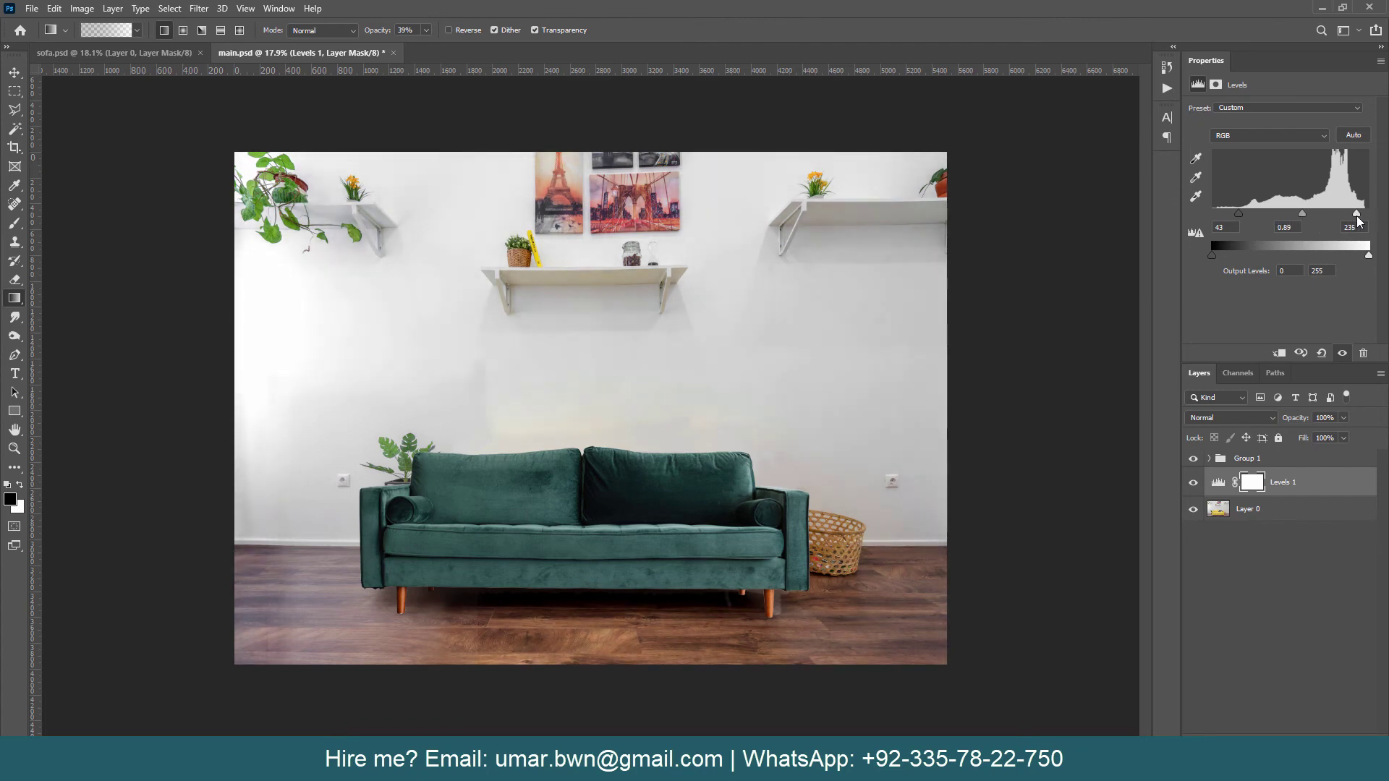
Step: Move Levels 1 into Group 1 under Layer 1, then select Layer 6 copy
click(1208, 458)
mouse_move(1280, 484)
mouse_down()
mouse_move(1300, 430)
mouse_move(1295, 492)
mouse_up()
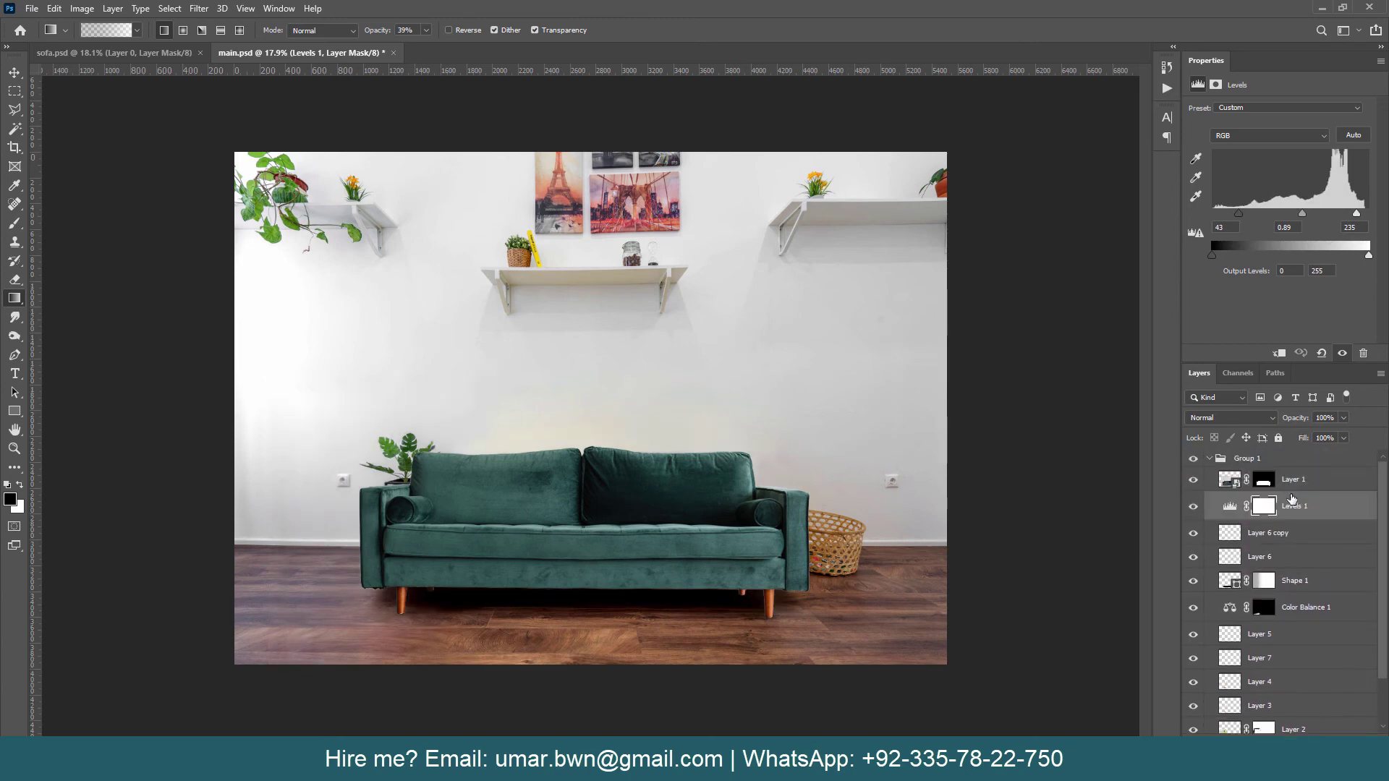
click(1302, 508)
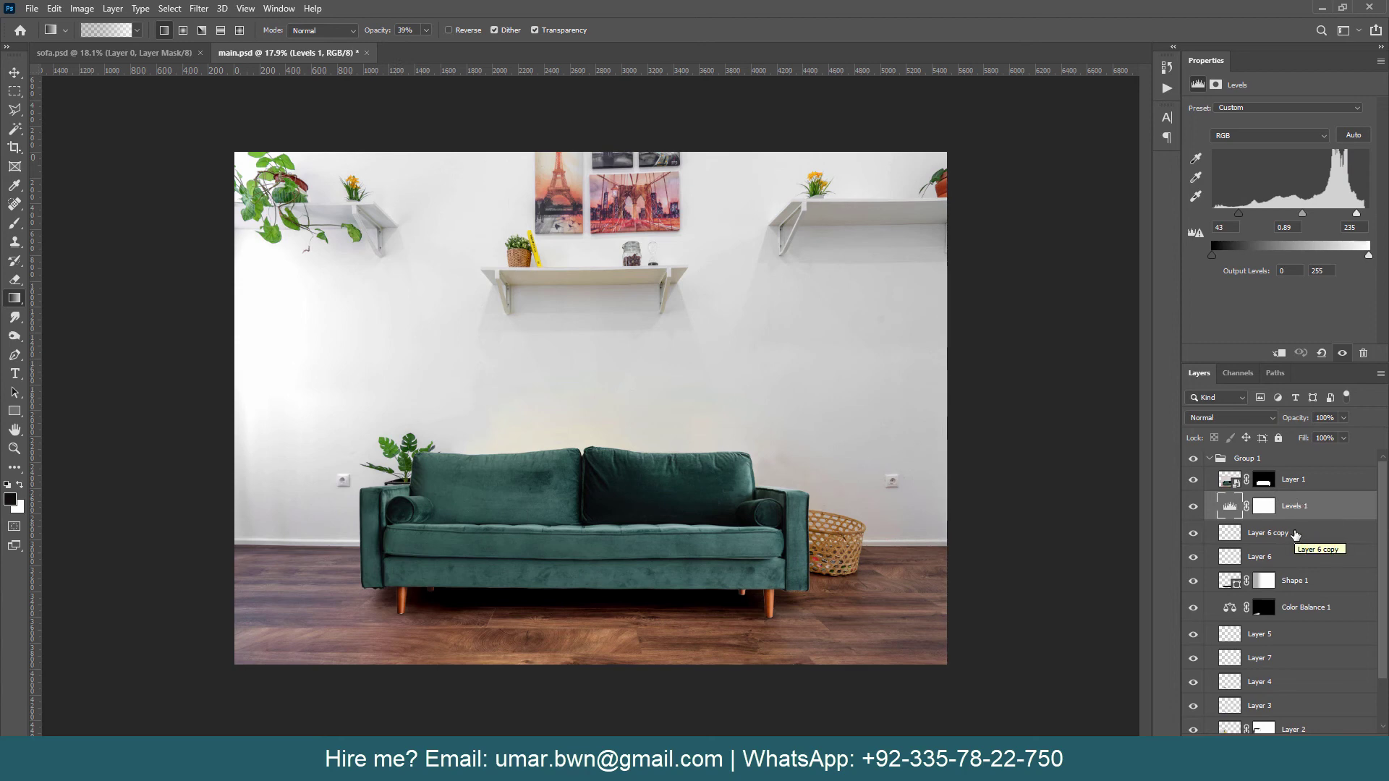
scroll(1295, 536, down, 2)
scroll(1294, 535, up, 1)
click(1295, 522)
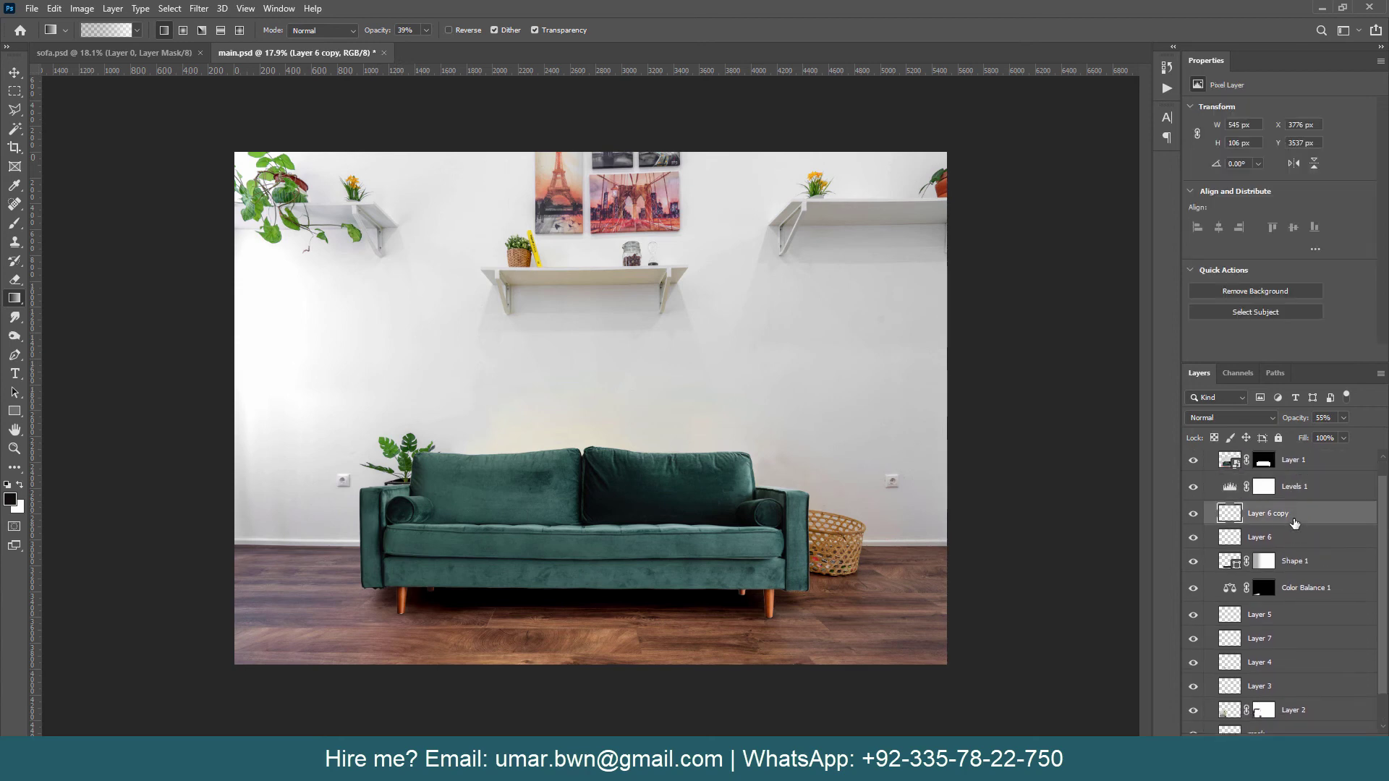
scroll(1292, 564, down, 2)
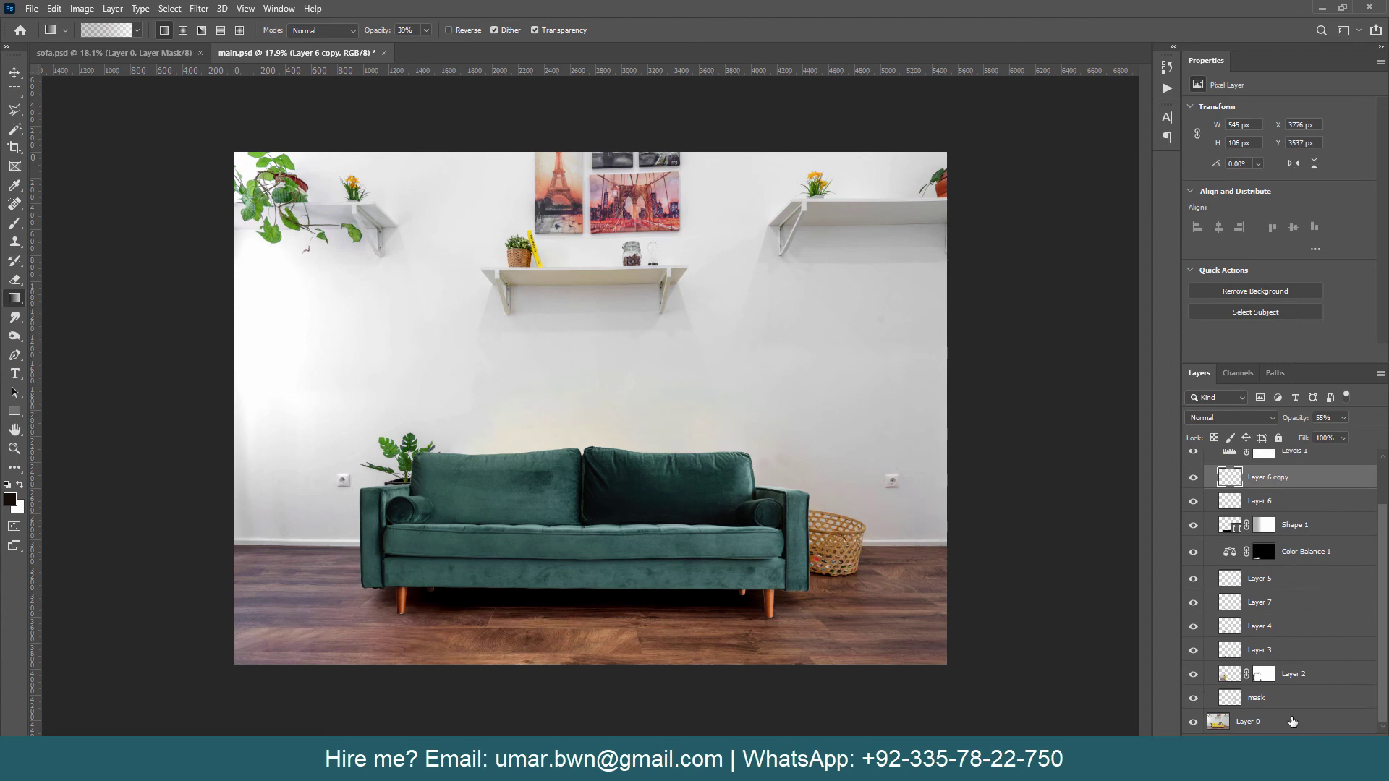
click(1294, 746)
Step: Add a Color Balance adjustment above Layer 6 copy, then delete it
click(1302, 610)
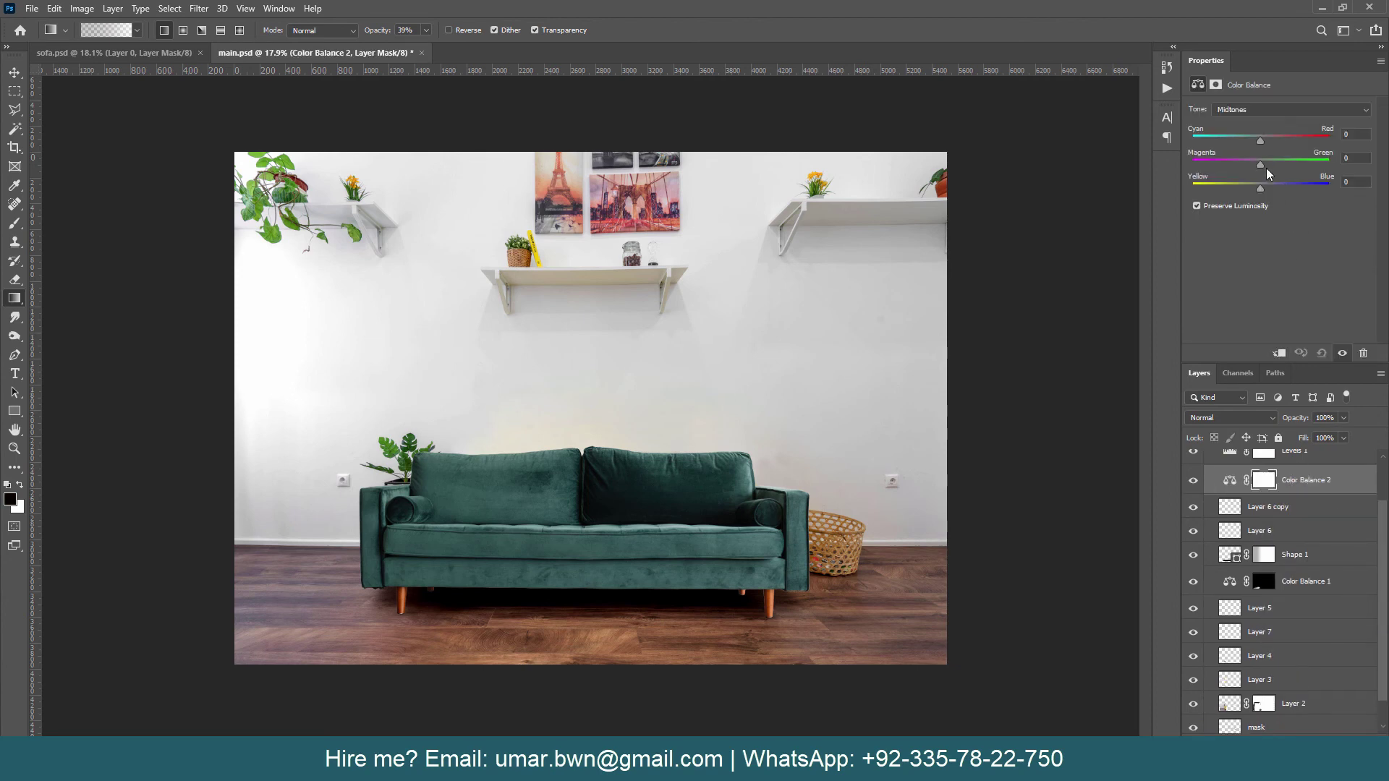
drag(1247, 140, 1259, 140)
click(1246, 109)
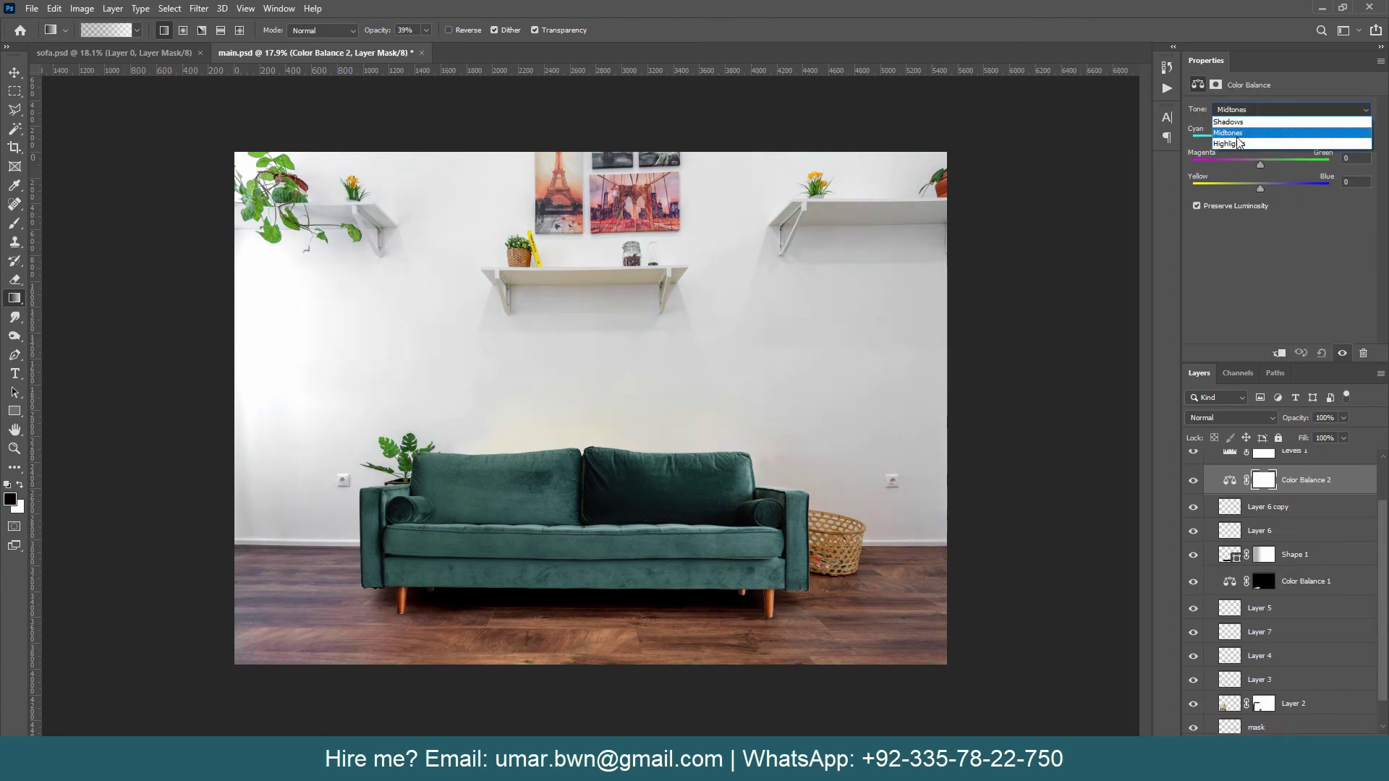
click(1273, 134)
key(Delete)
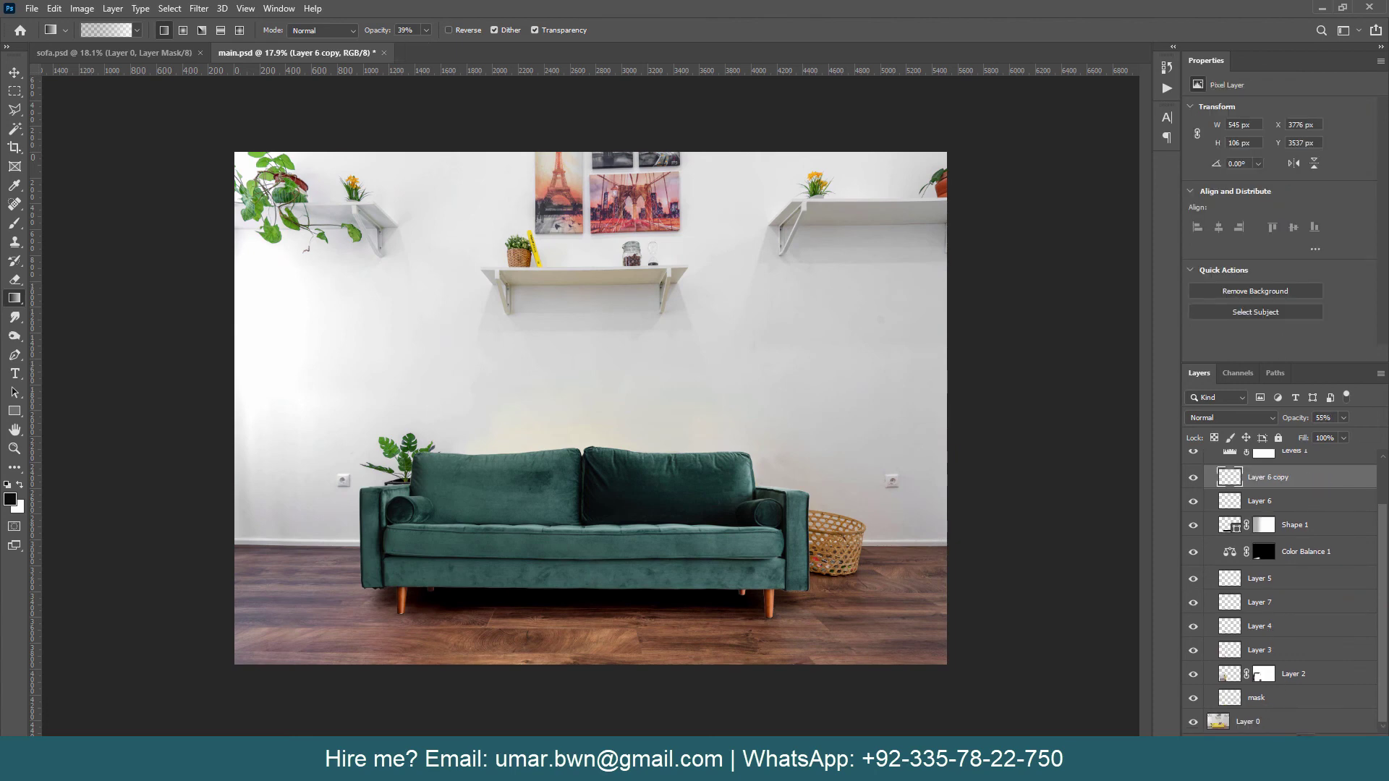
Step: Add a Hue/Saturation adjustment that strips most saturation from the Yellows
click(1295, 746)
click(1311, 611)
click(1253, 132)
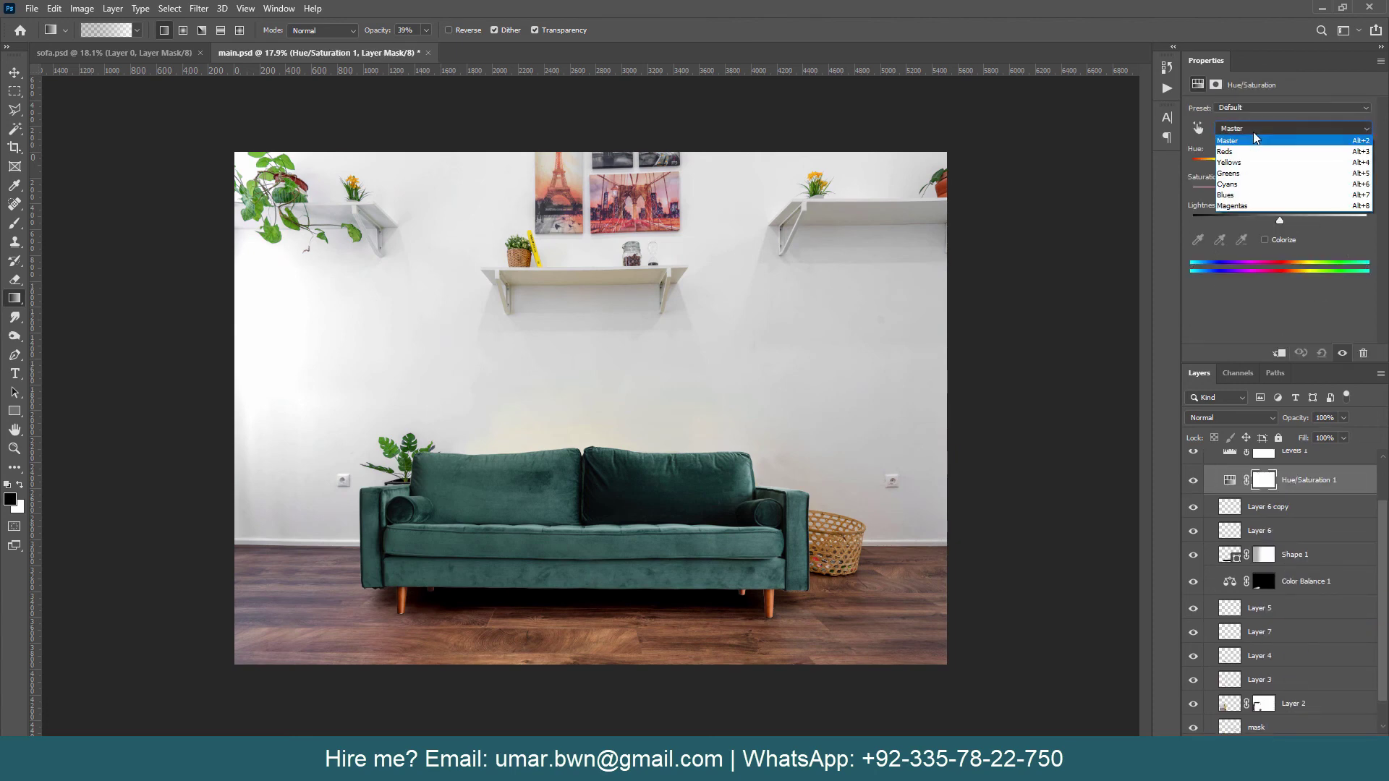
click(1262, 162)
drag(1278, 190, 1216, 197)
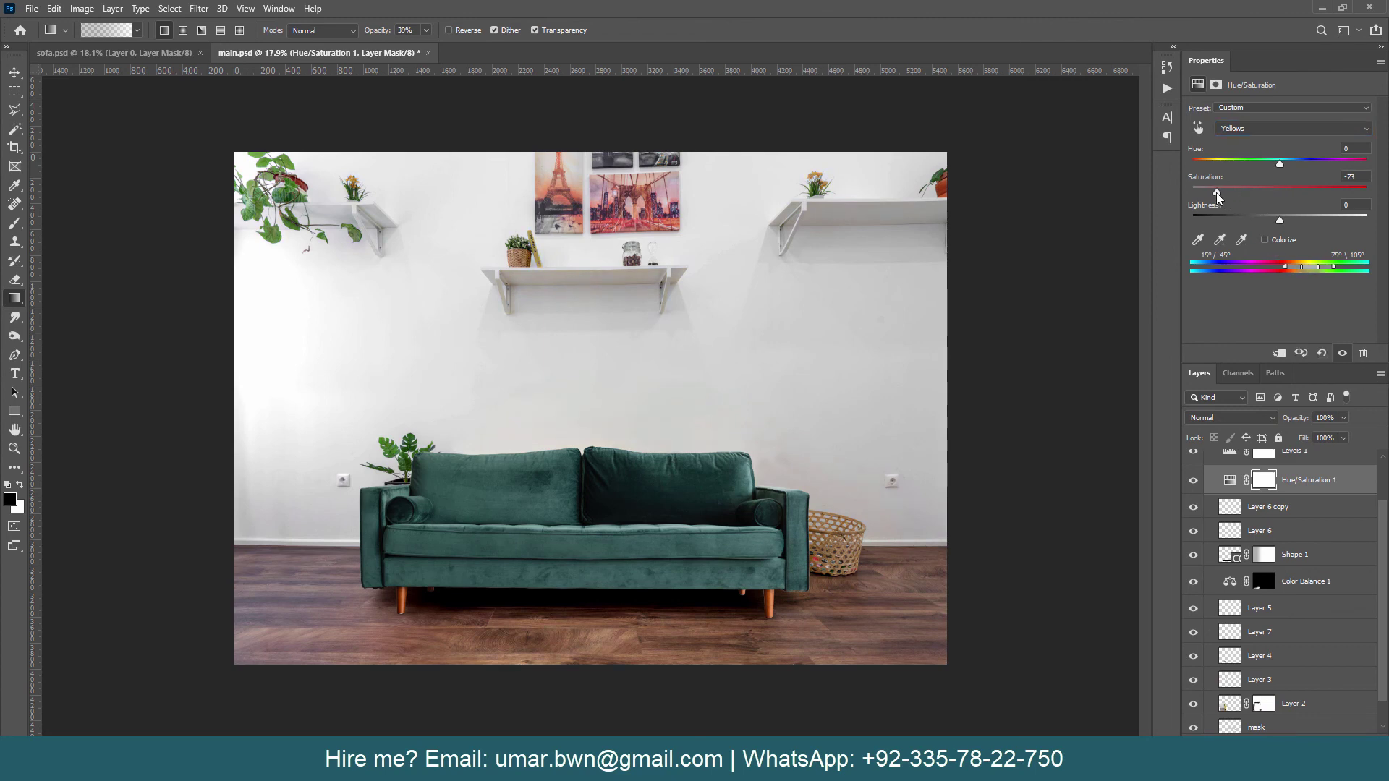
Step: Invert the Hue/Saturation mask and paint it white over the sofa with a 1300 px brush
click(1264, 480)
key(ctrl+i)
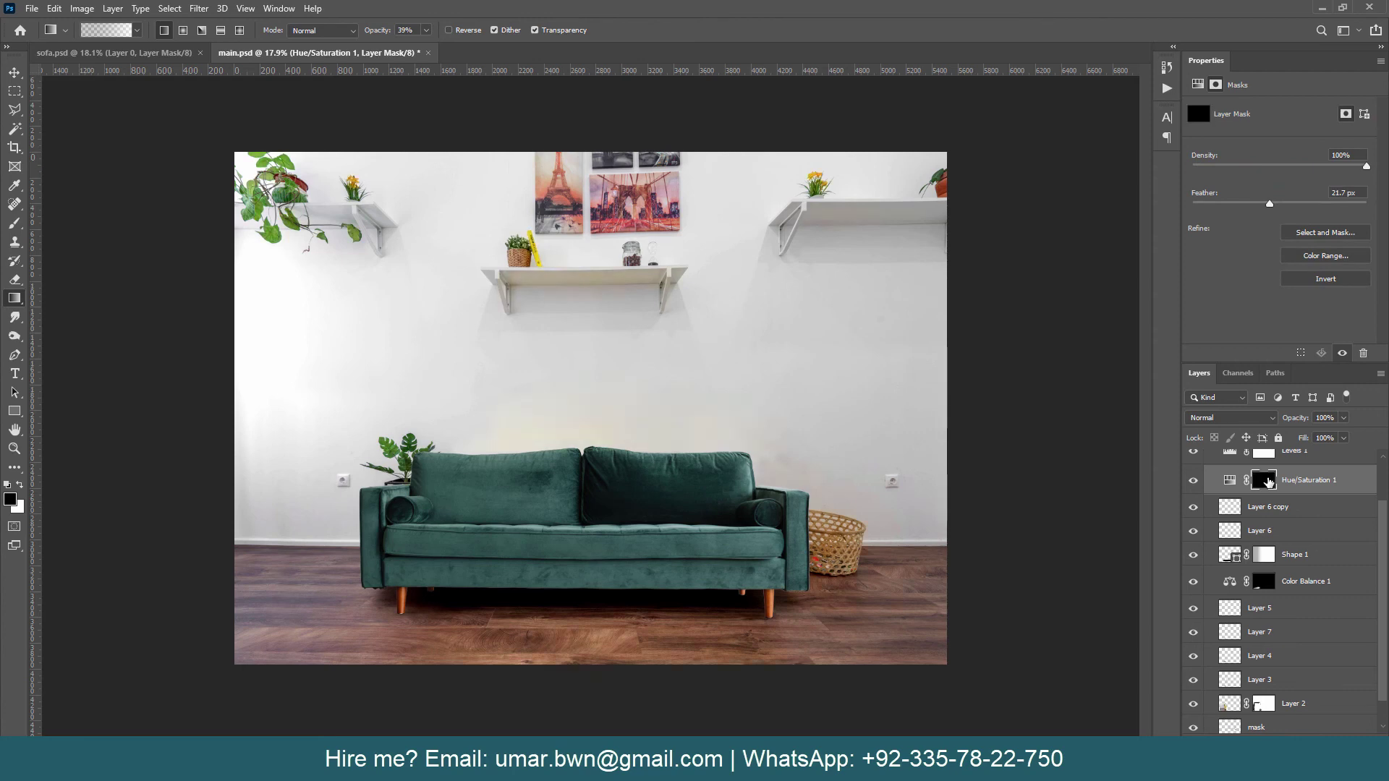
key(b)
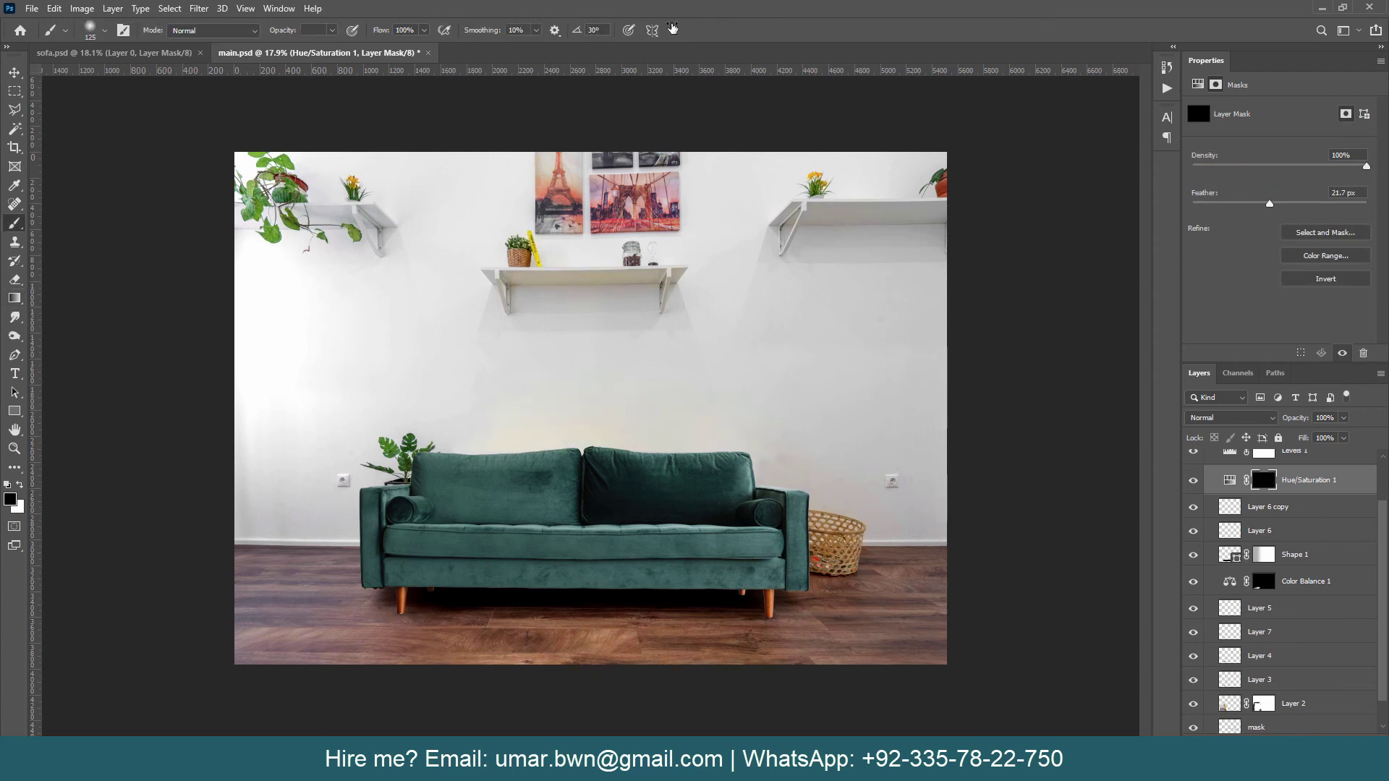
key(g)
right_click(637, 431)
key(Escape)
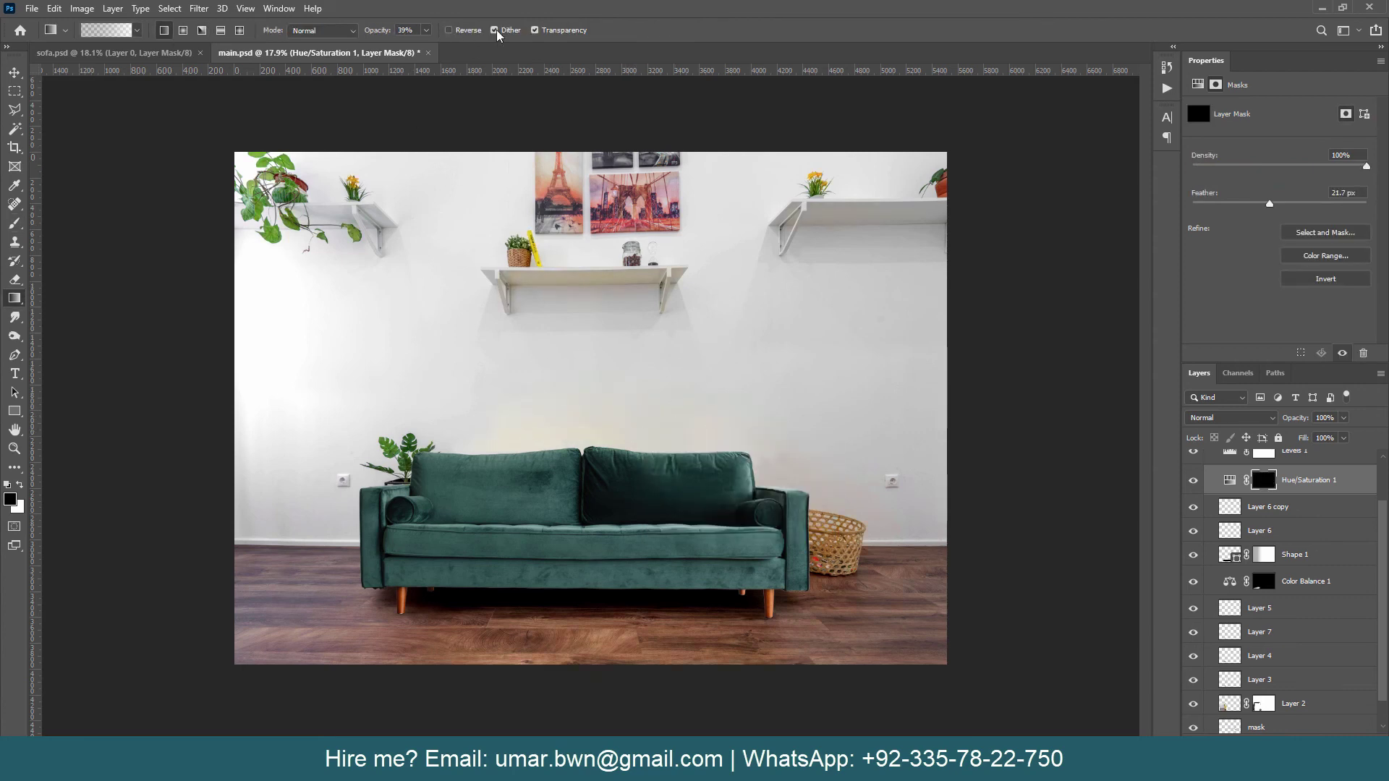
key(b)
key(bracketright)
key(bracketright)
key(bracketright)
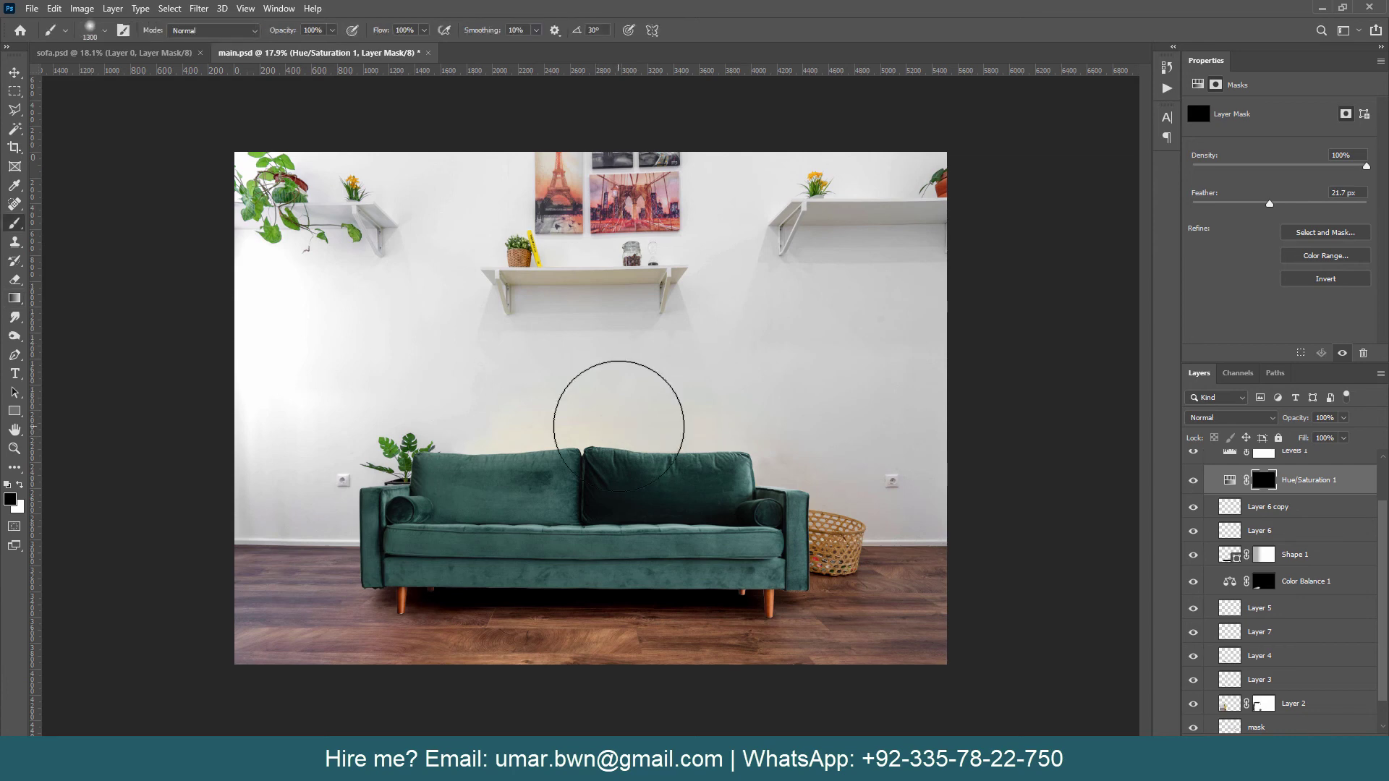
key(x)
mouse_move(493, 454)
mouse_down()
mouse_move(707, 450)
mouse_move(402, 456)
mouse_move(775, 481)
mouse_move(631, 483)
mouse_up()
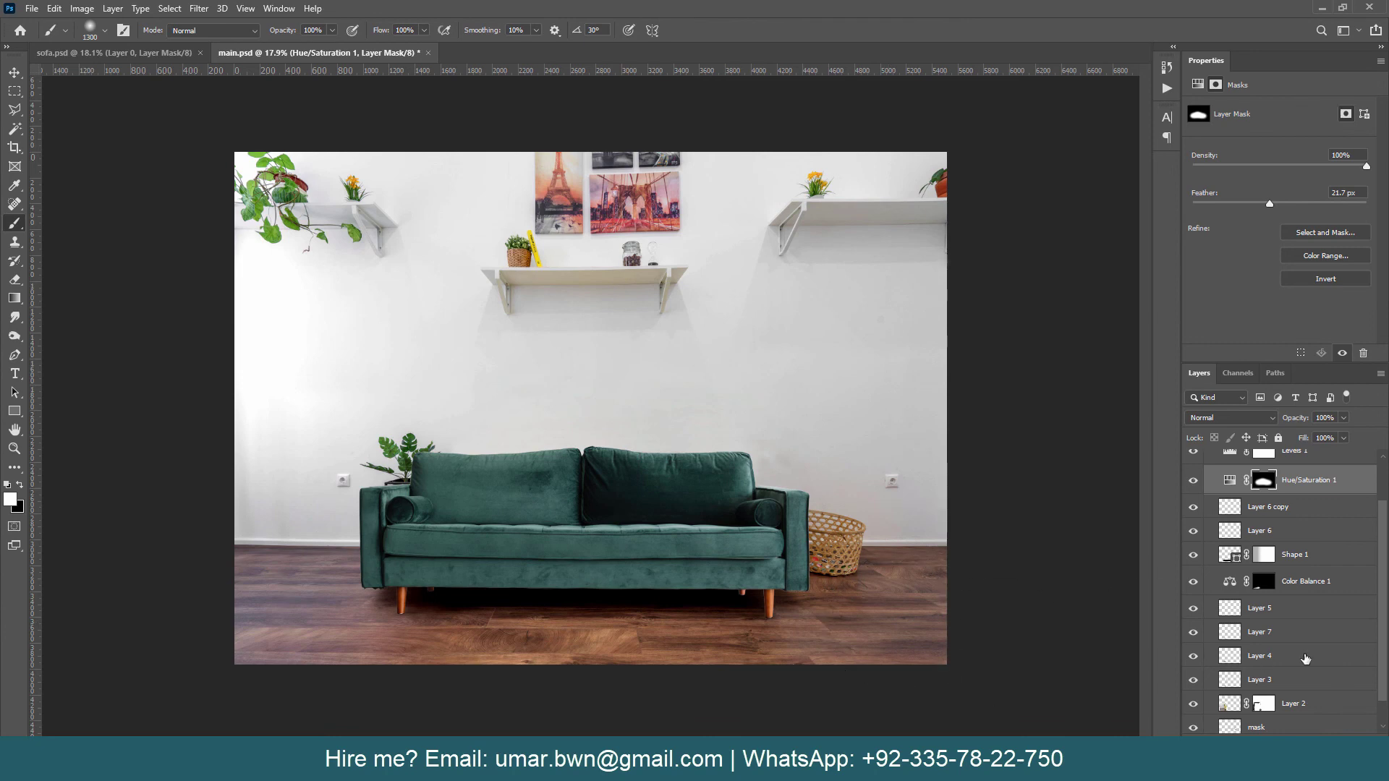
Step: Toggle Layer 1's mask to check, collapse Group 1, and save main.psd
click(1320, 479)
scroll(1330, 590, up, 2)
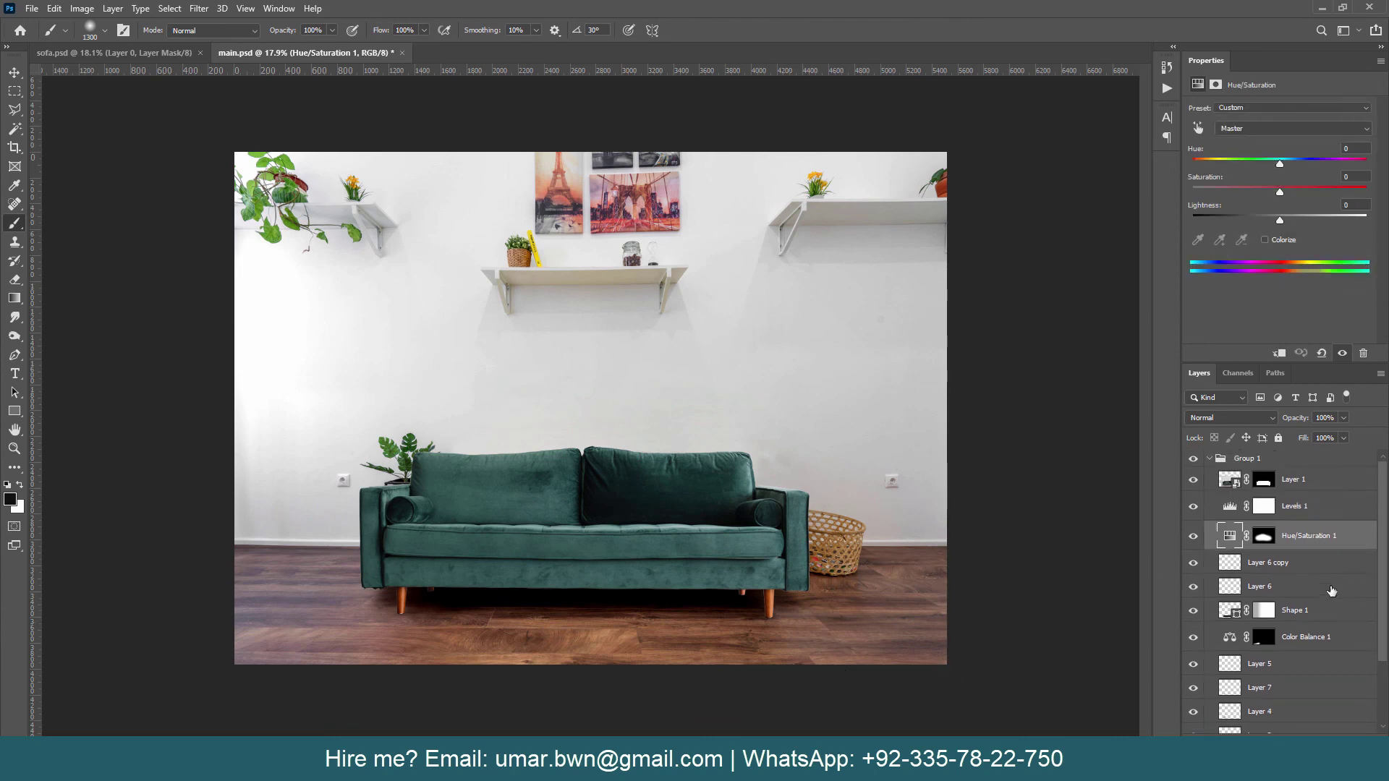
right_click(1264, 481)
click(1278, 492)
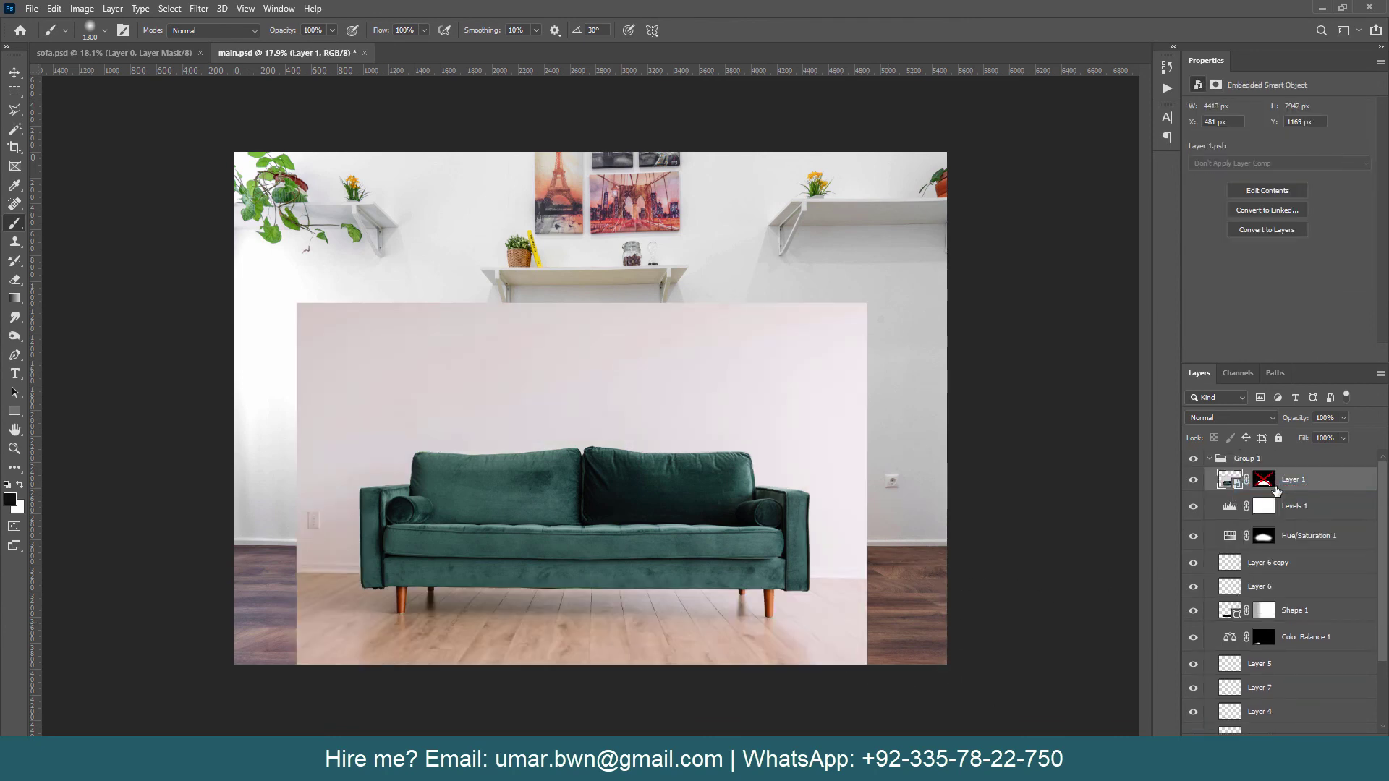
shift+click(1264, 481)
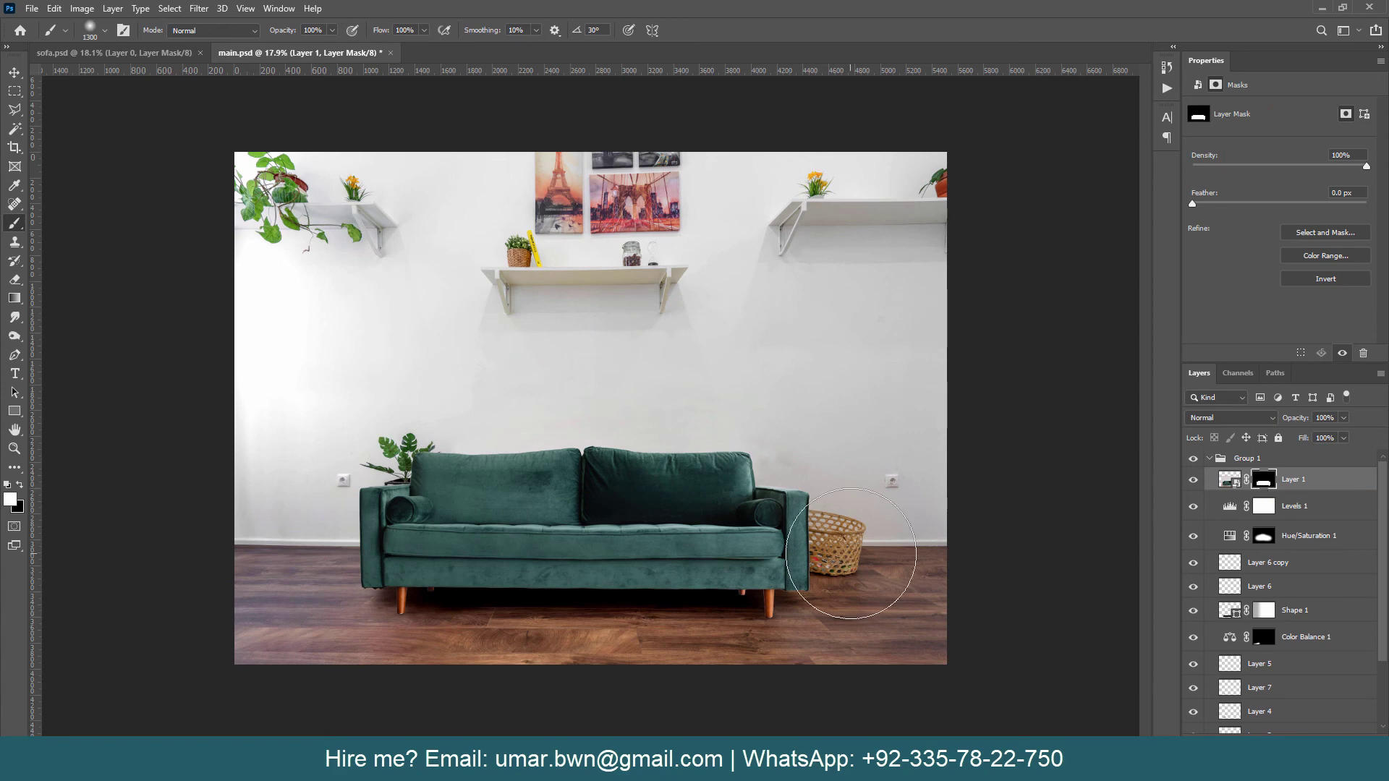
key(ctrl+s)
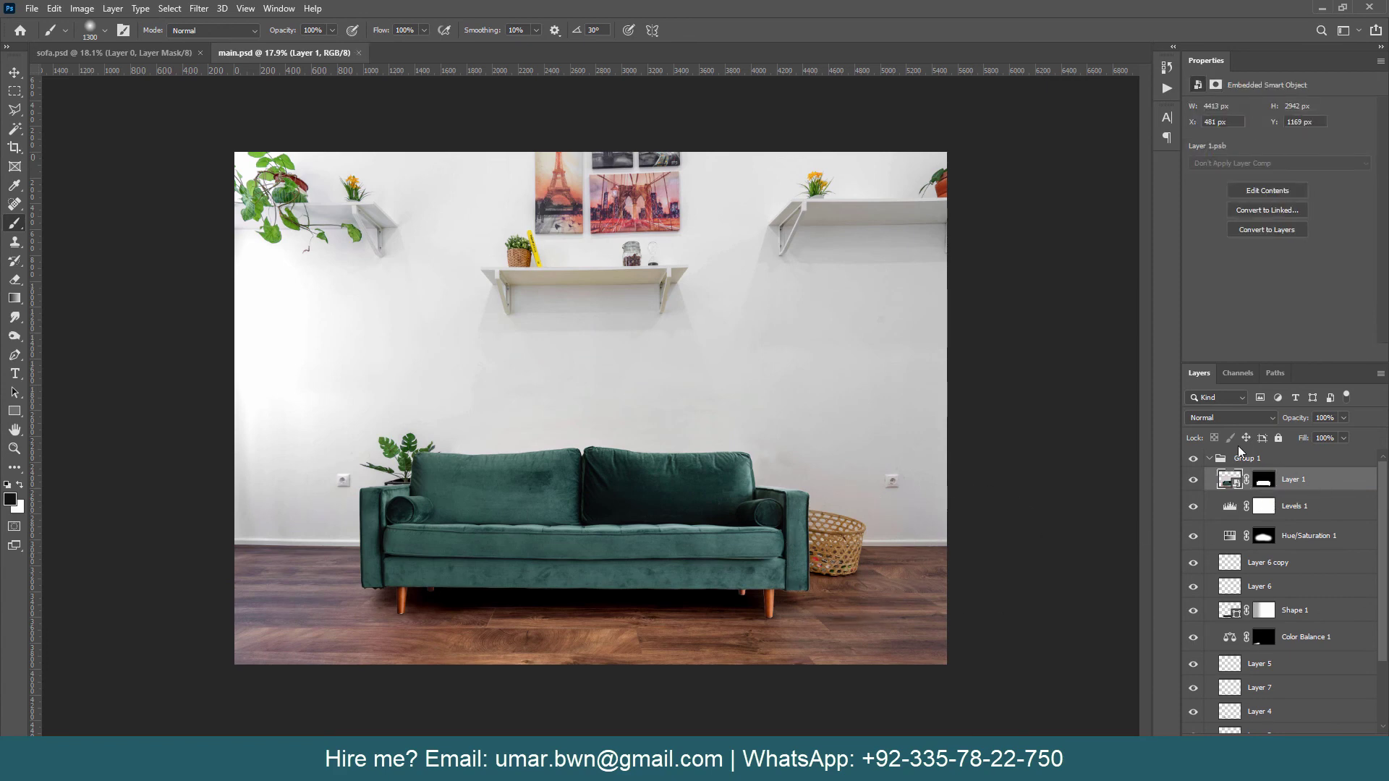
click(1208, 458)
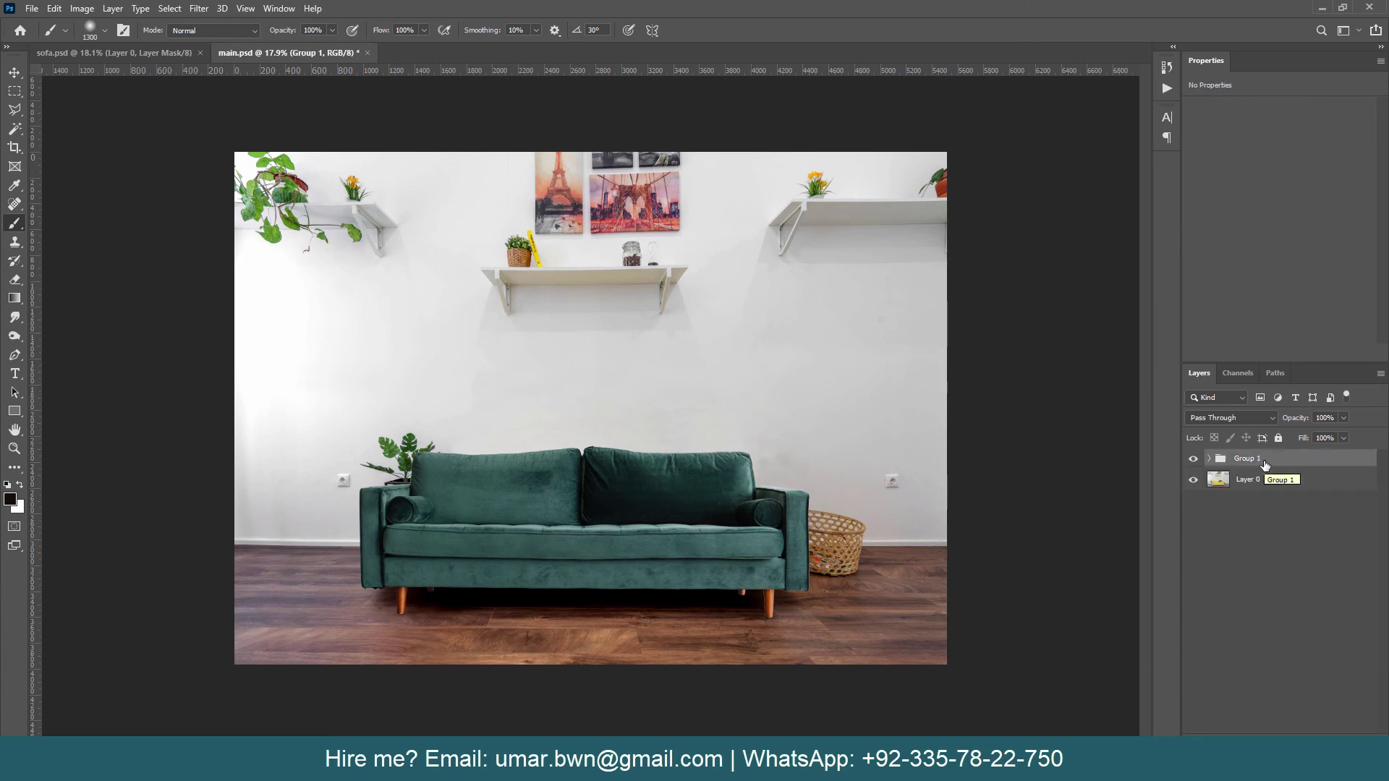
key(ctrl+s)
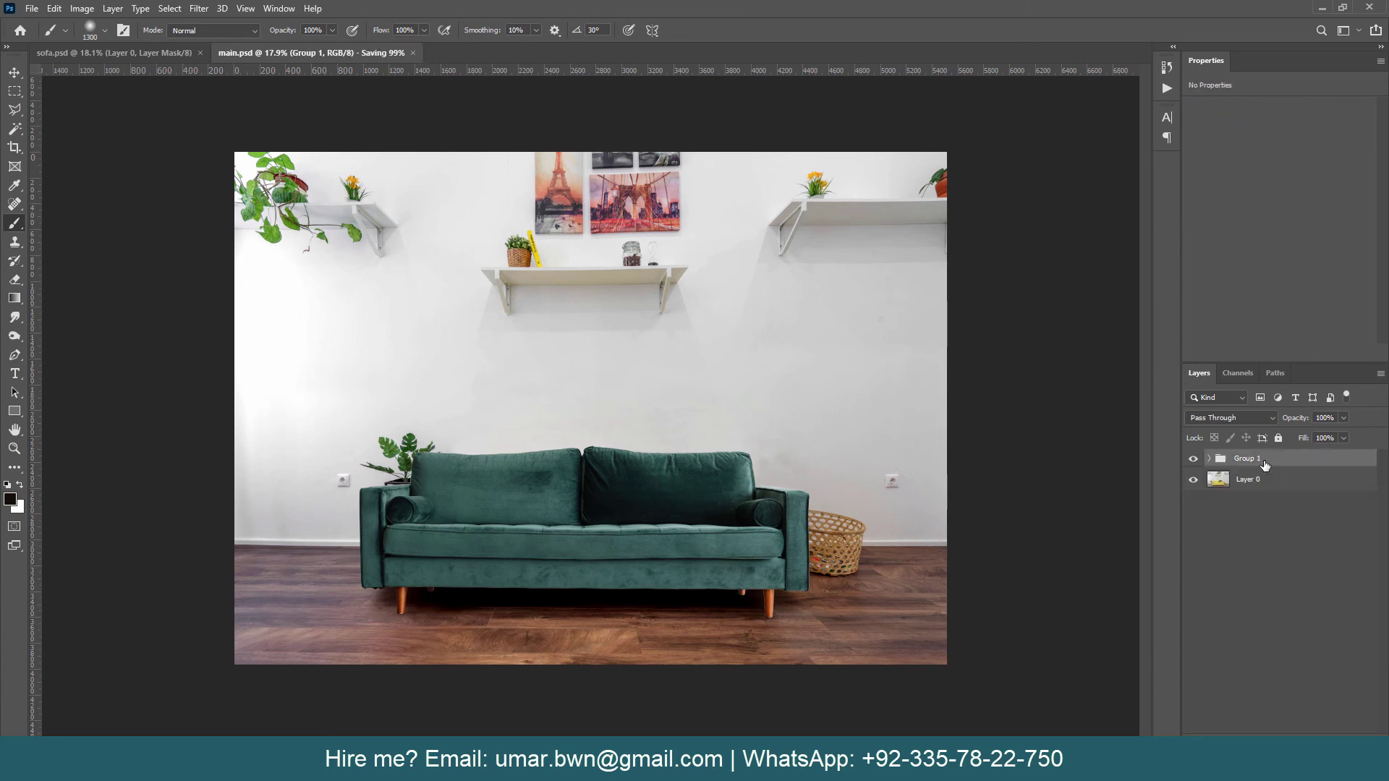
Step: Add a blank Layer 8 at the top of Group 1 for Clone Stamp retouching
scroll(474, 613, up, 2)
scroll(474, 614, up, 3)
scroll(487, 583, up, 2)
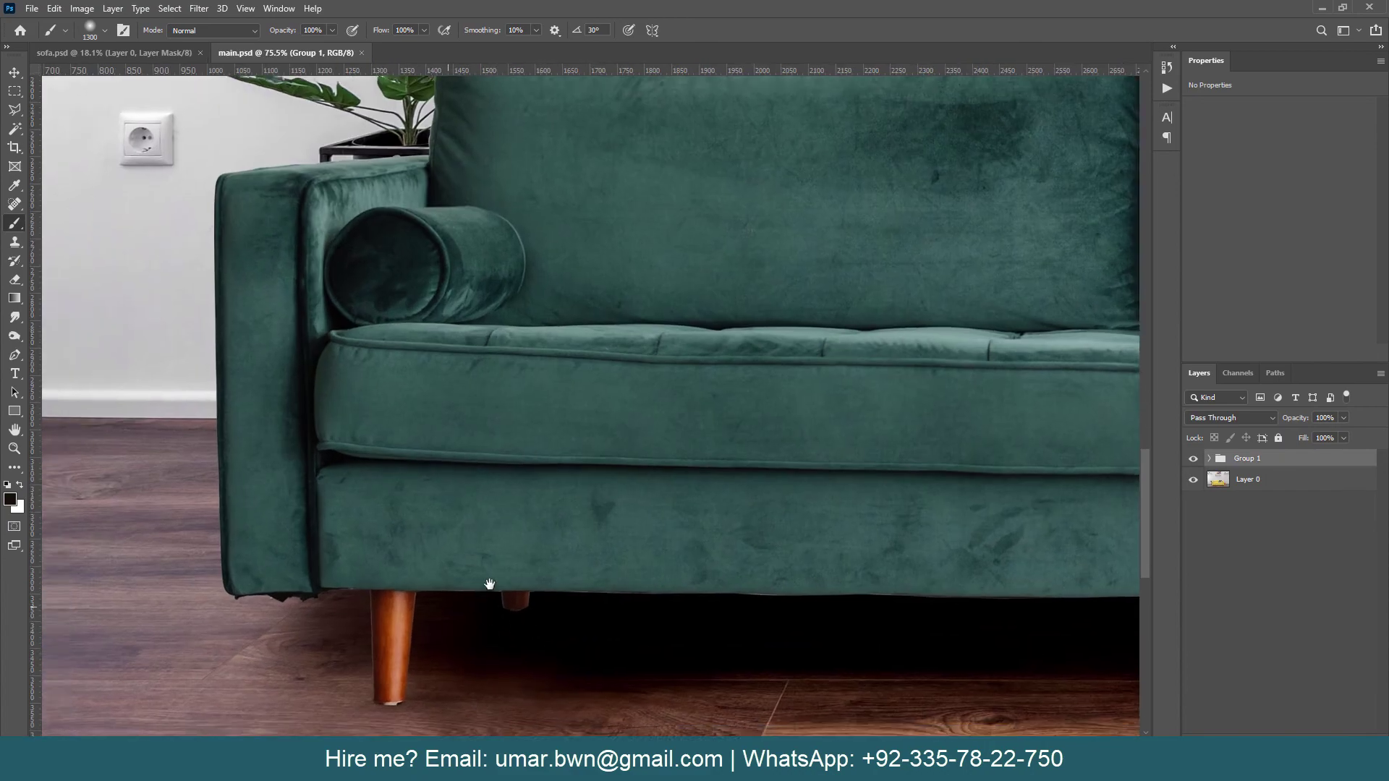
click(1209, 459)
click(1309, 481)
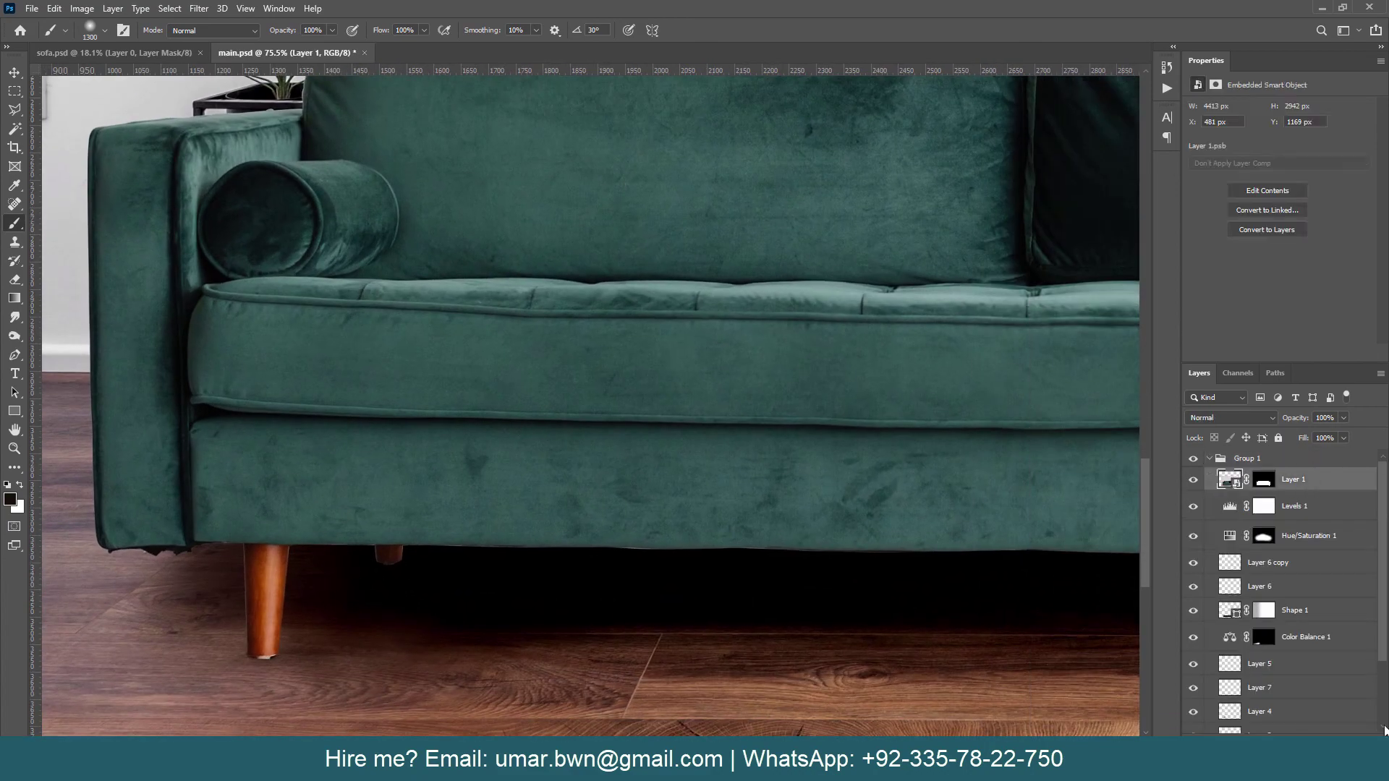
key(s)
Step: Clone-stamp the left leg's edges and bottom corner at 100% opacity
scroll(257, 583, up, 2)
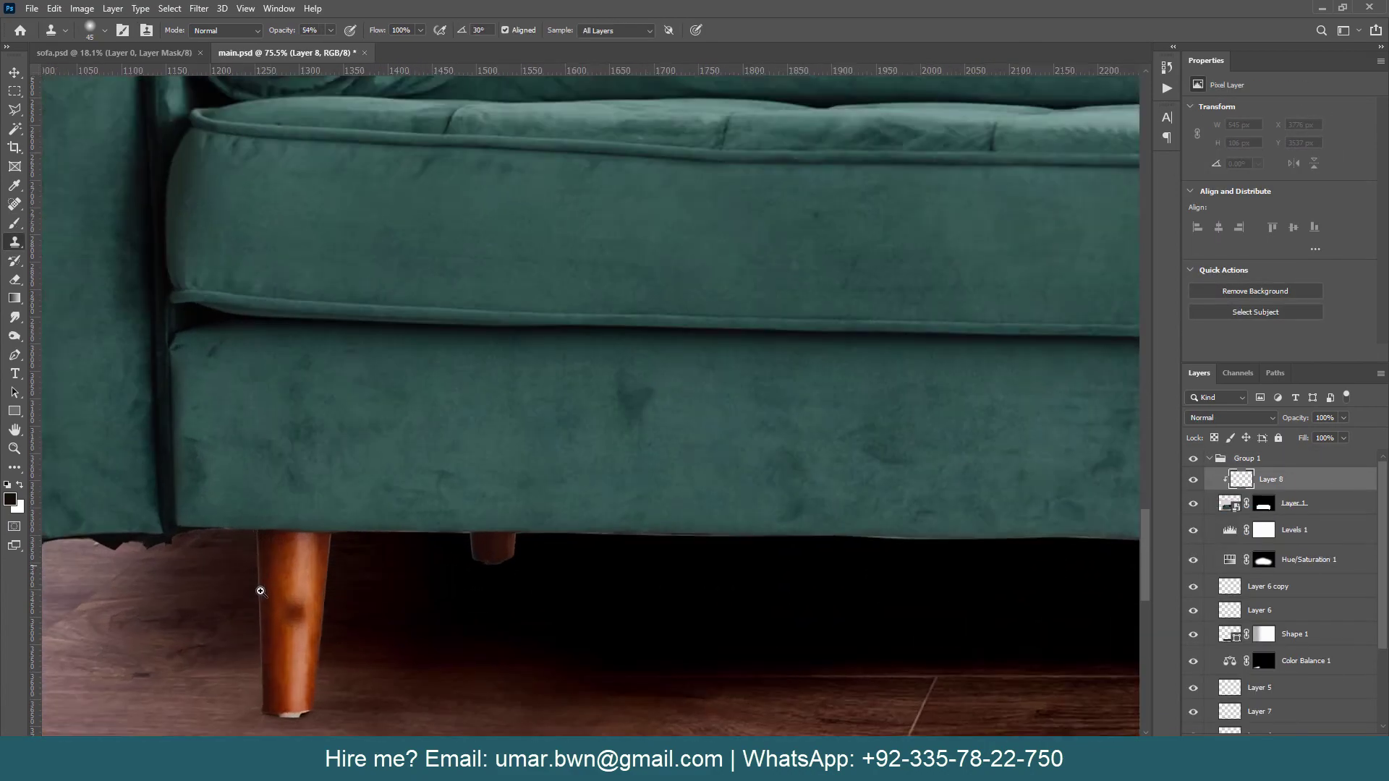
scroll(273, 549, up, 1)
scroll(257, 545, up, 1)
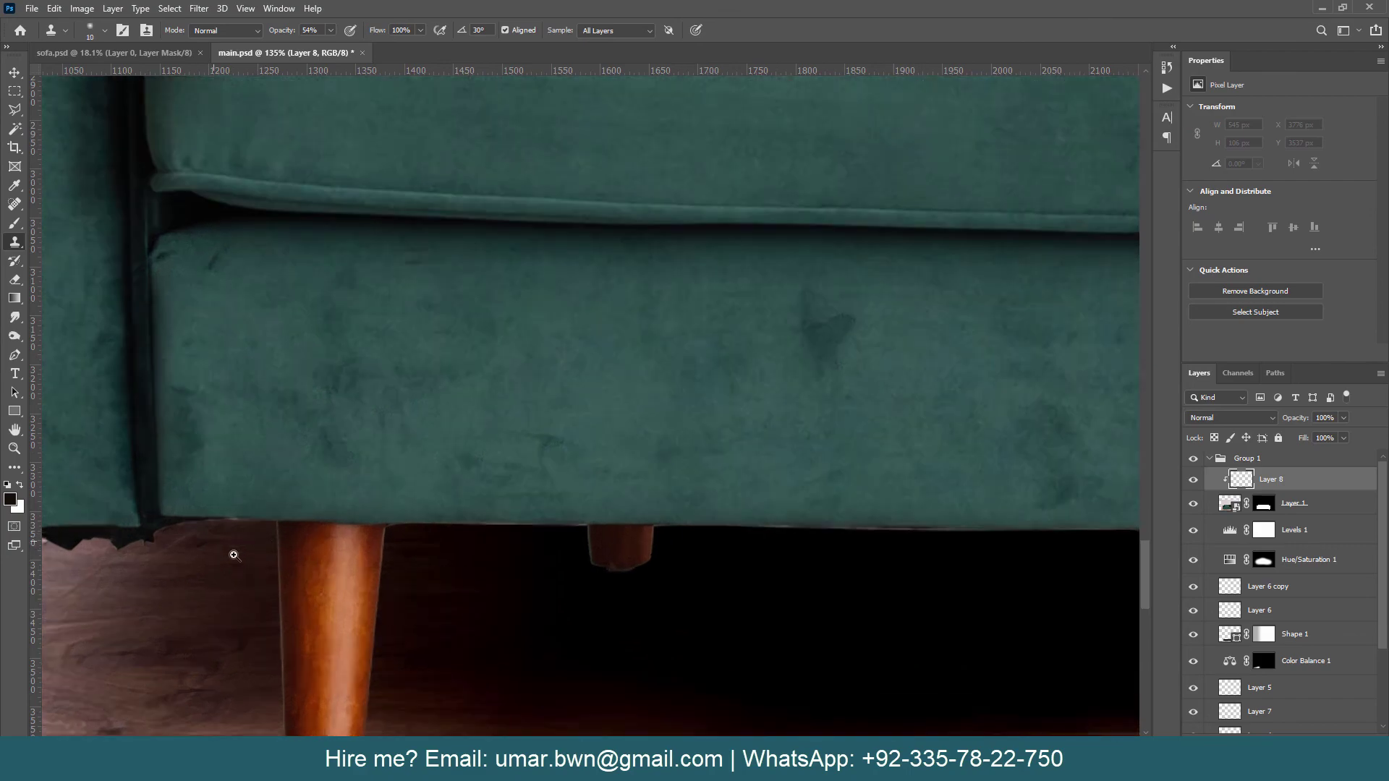
scroll(295, 518, up, 1)
drag(296, 556, 297, 572)
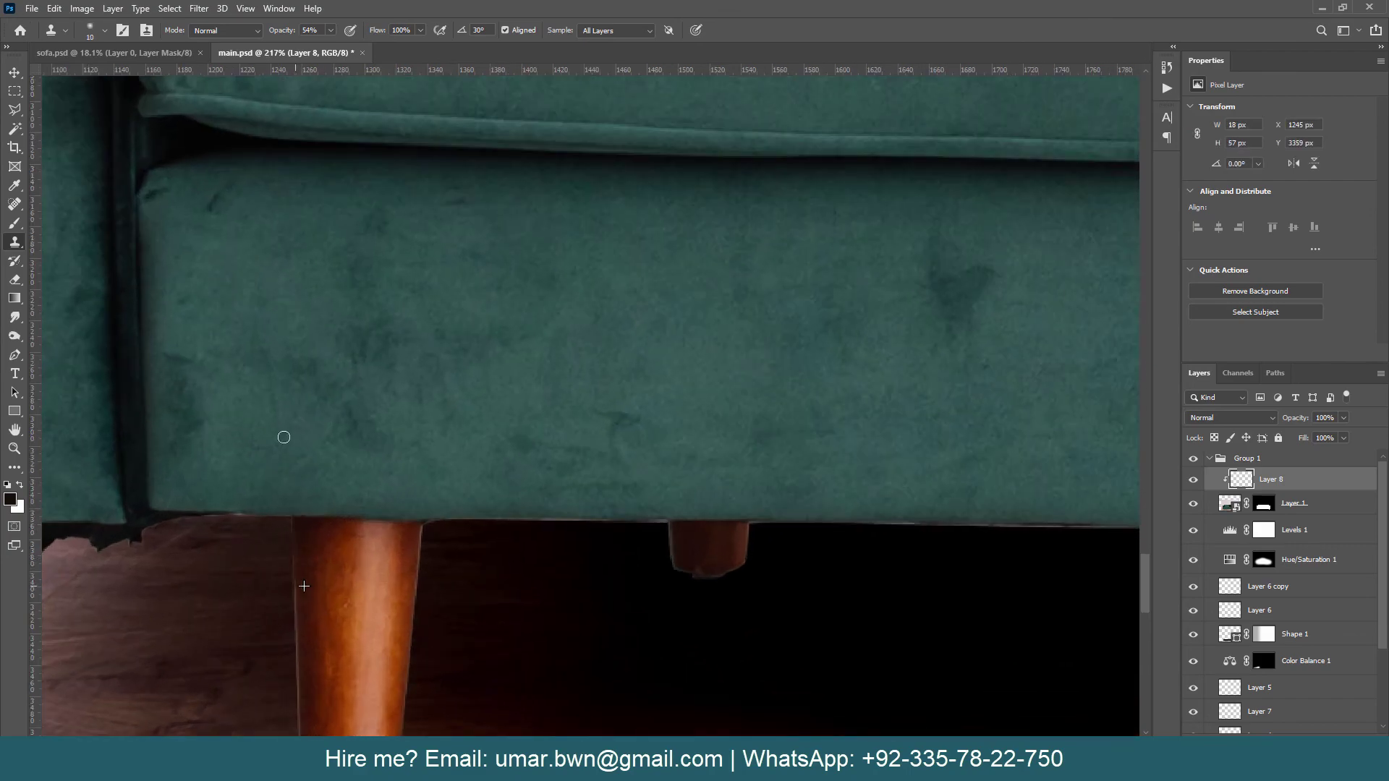
drag(274, 34, 311, 35)
mouse_move(297, 626)
mouse_down()
mouse_move(387, 418)
mouse_move(405, 627)
mouse_up()
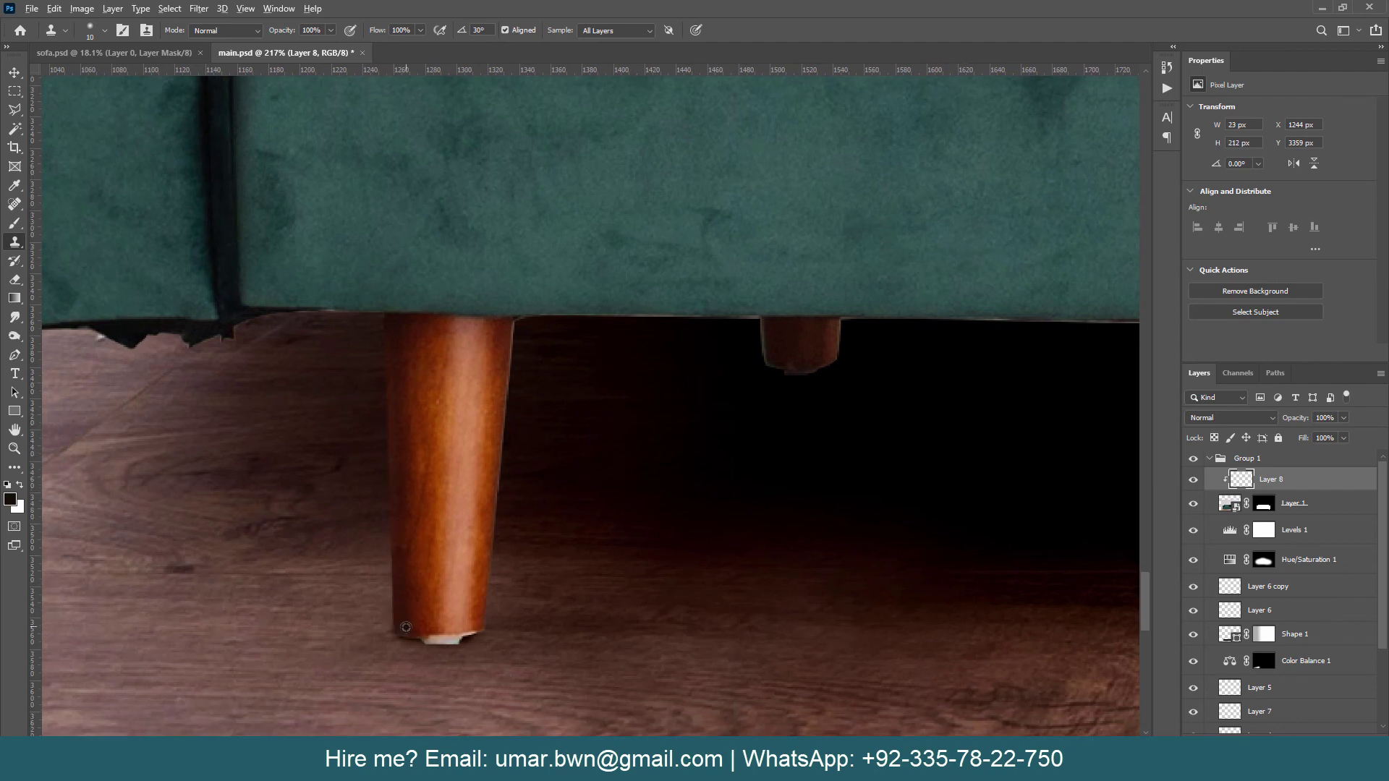
click(401, 637)
mouse_move(507, 335)
mouse_down()
mouse_move(456, 372)
mouse_move(434, 637)
mouse_up()
mouse_move(521, 425)
mouse_down()
mouse_move(369, 444)
mouse_move(358, 408)
mouse_up()
Step: Clone-stamp along the sofa's bottom edge past the small back leg
mouse_move(323, 335)
mouse_down()
mouse_move(535, 337)
mouse_move(563, 384)
mouse_move(635, 341)
mouse_up()
drag(635, 342, 516, 396)
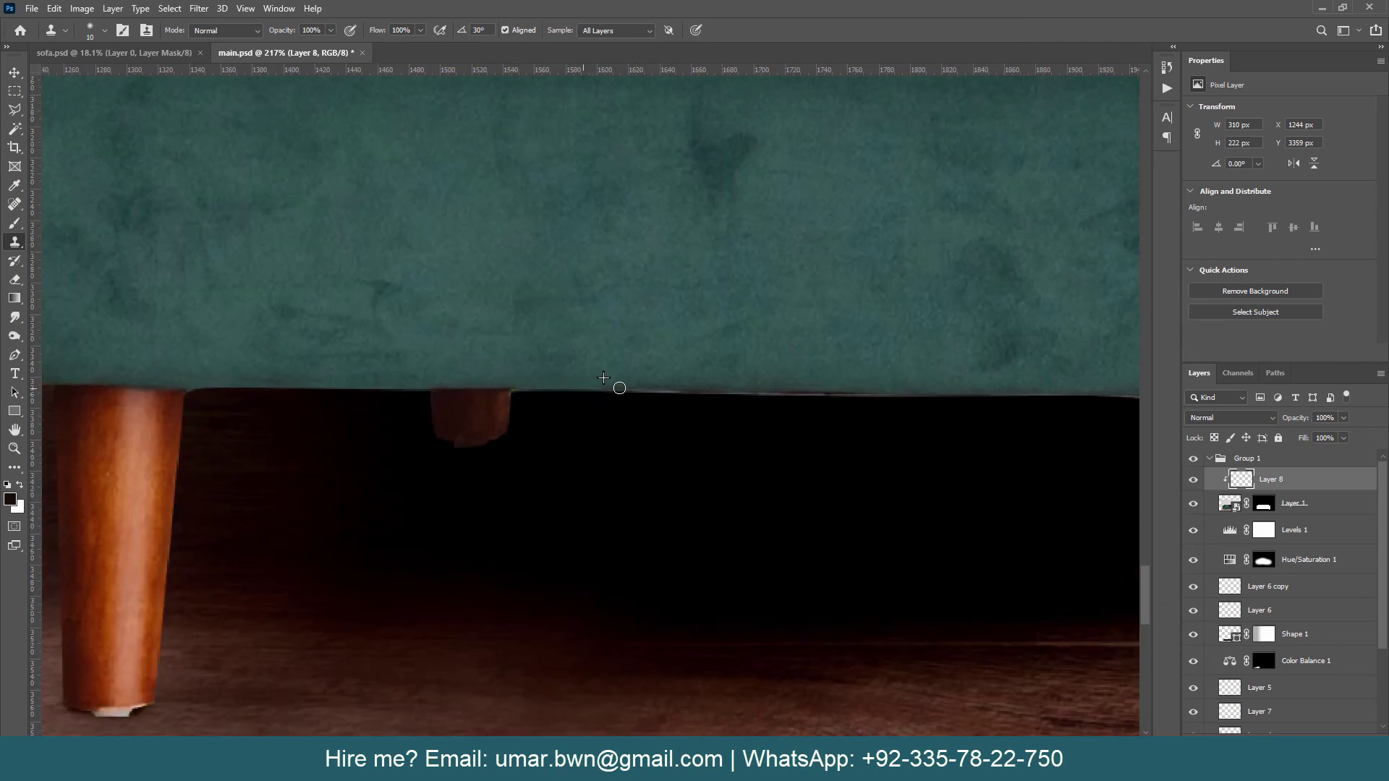
mouse_move(620, 388)
mouse_down()
mouse_move(907, 390)
mouse_move(310, 391)
mouse_up()
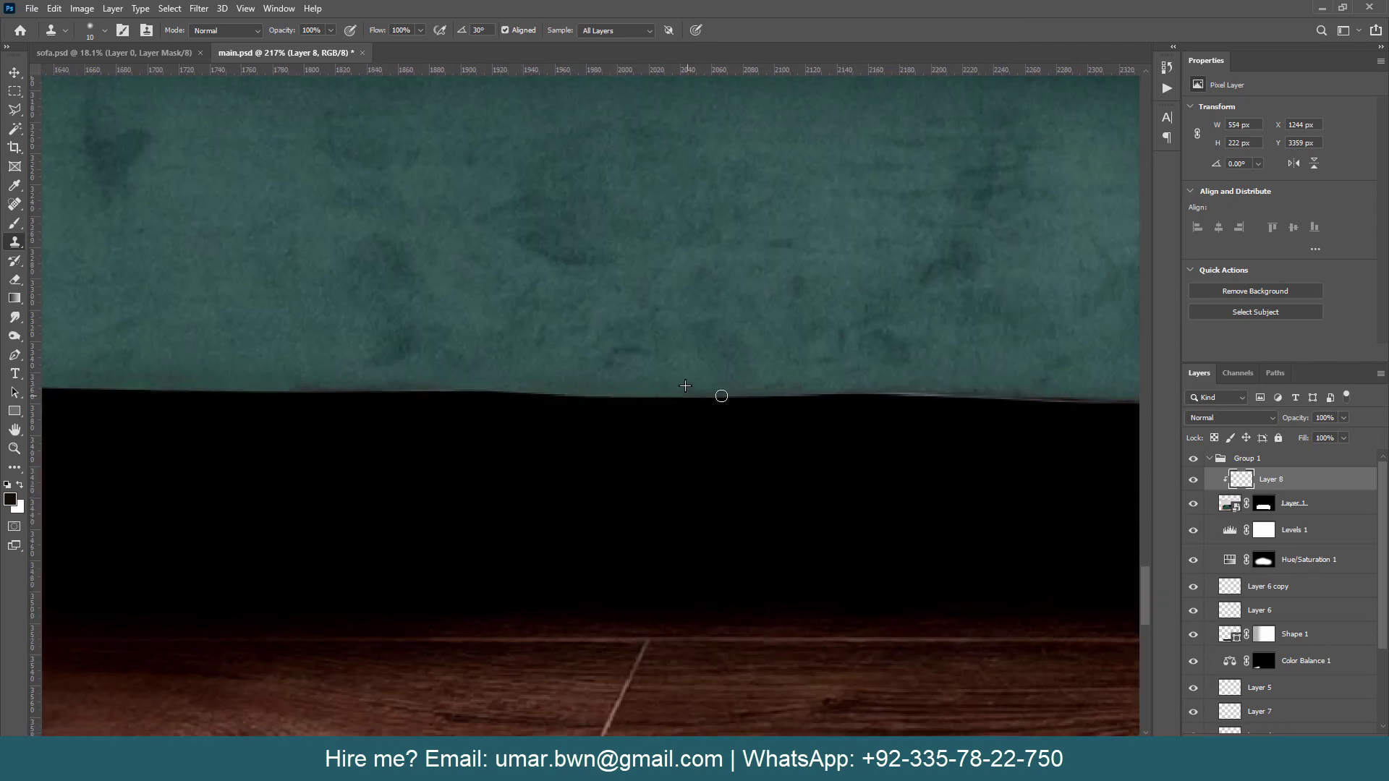
mouse_move(685, 386)
mouse_down()
mouse_move(938, 387)
mouse_move(198, 374)
mouse_move(617, 359)
mouse_move(488, 361)
mouse_move(468, 393)
mouse_move(183, 397)
mouse_move(532, 420)
mouse_move(518, 422)
mouse_move(530, 459)
mouse_move(611, 405)
mouse_move(691, 399)
mouse_move(657, 403)
mouse_up()
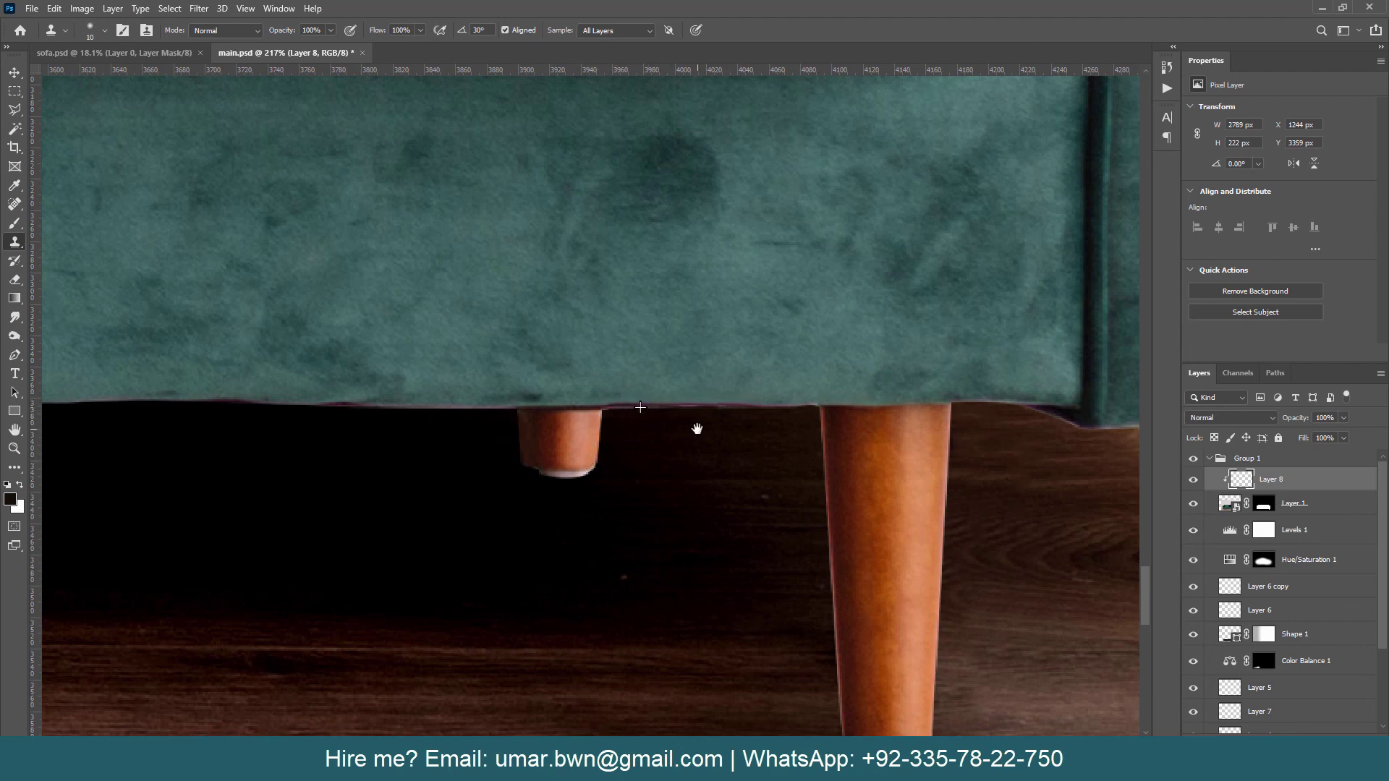
scroll(521, 428, right, 4)
Step: Clone-stamp the right leg's edges and fill the gap under the sofa
drag(517, 430, 520, 549)
scroll(521, 548, down, 2)
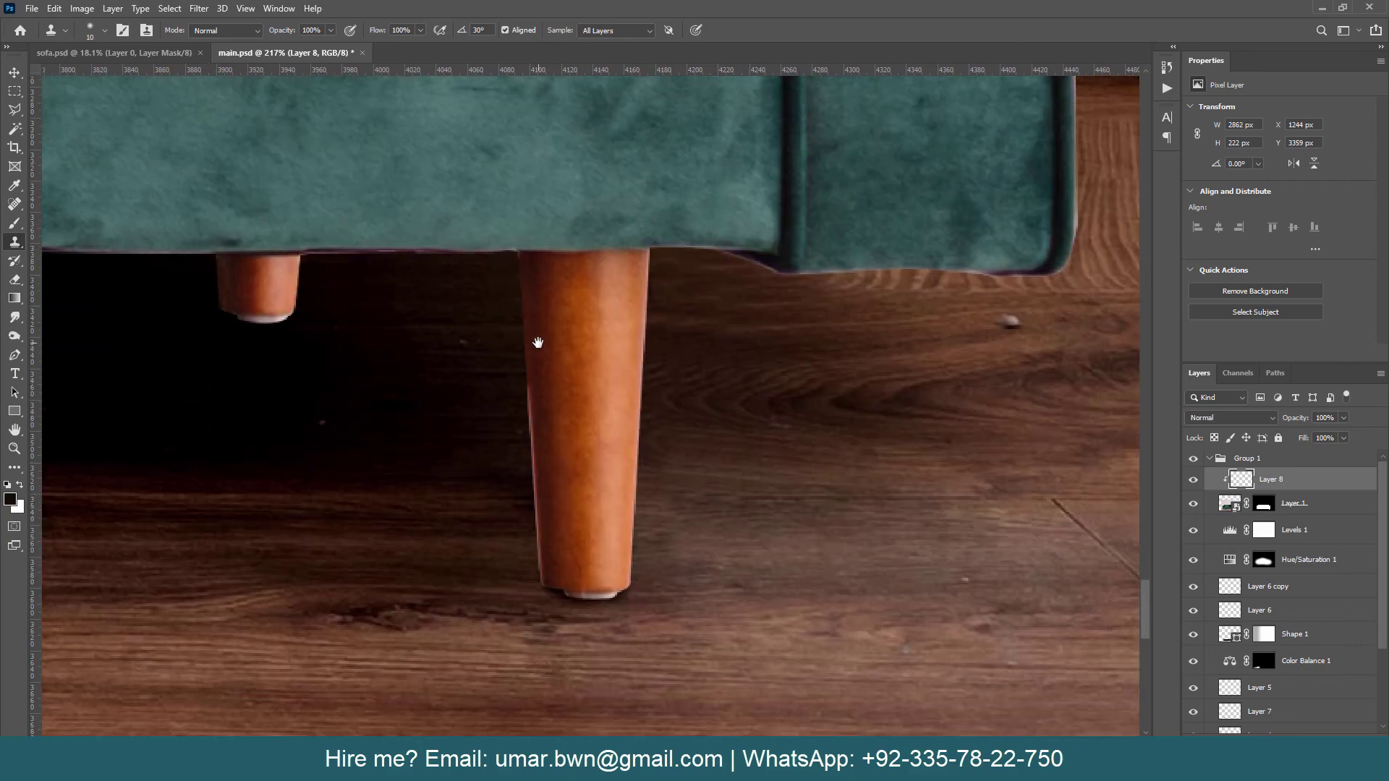
mouse_move(537, 341)
mouse_down()
mouse_move(528, 490)
mouse_move(549, 589)
mouse_up()
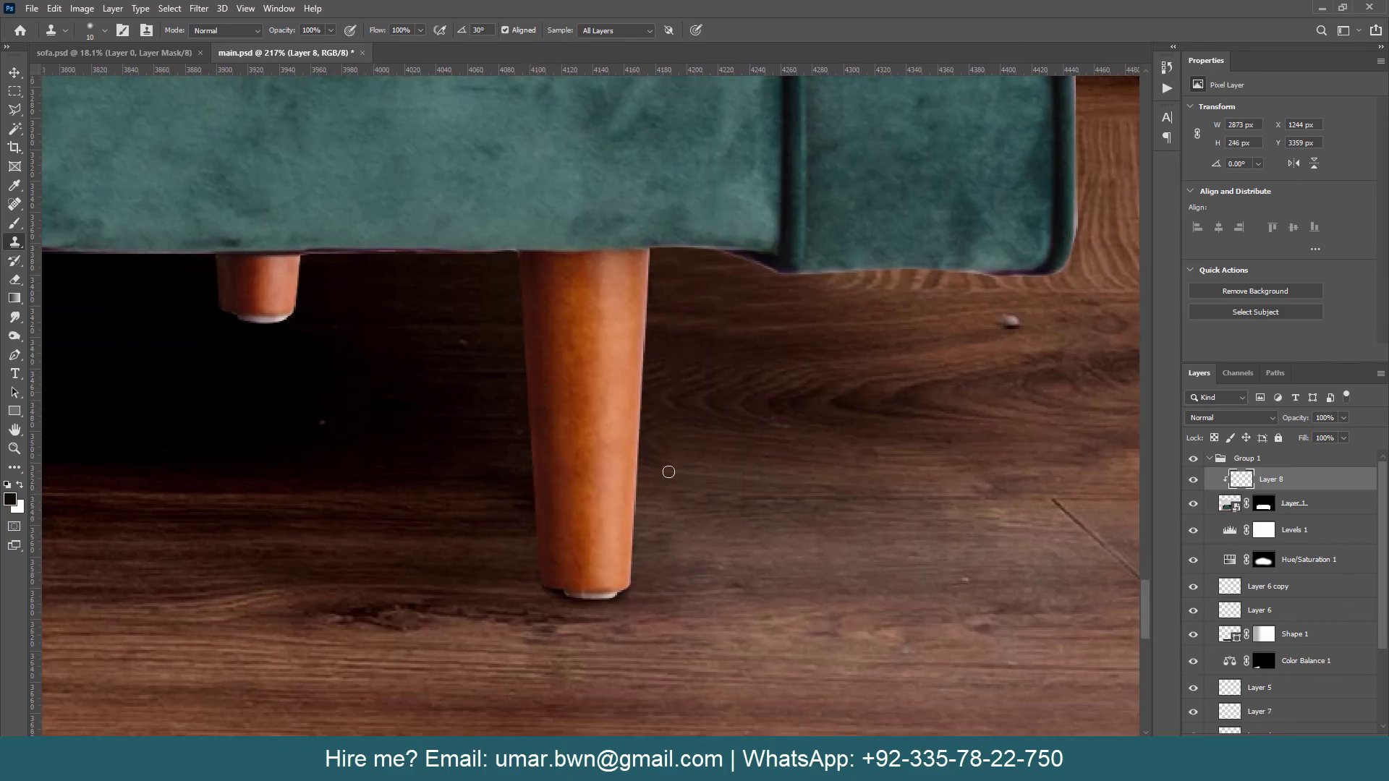
drag(641, 257, 620, 536)
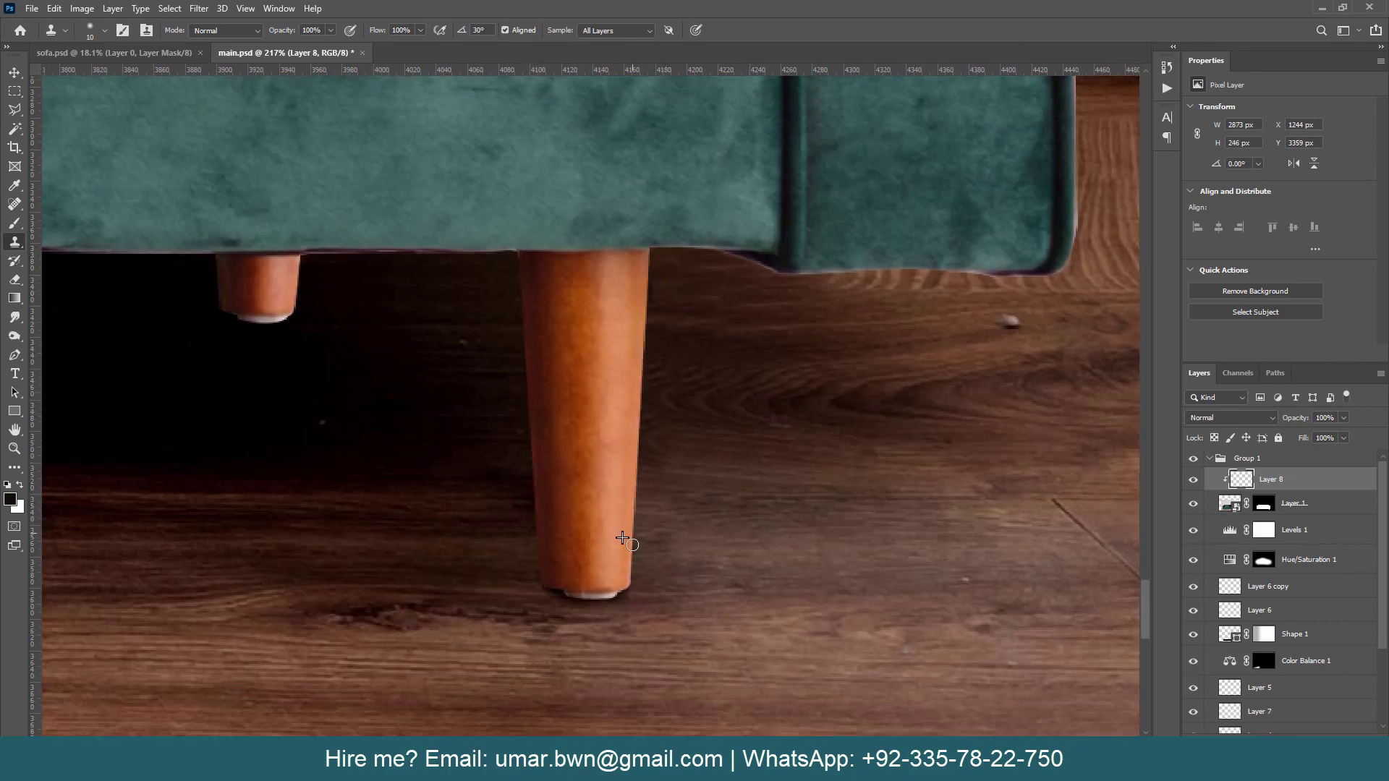
scroll(402, 414, up, 2)
scroll(402, 414, right, 3)
mouse_move(403, 394)
mouse_down()
mouse_move(661, 417)
mouse_move(806, 410)
mouse_move(569, 518)
mouse_move(611, 455)
mouse_move(615, 413)
mouse_move(617, 475)
mouse_up()
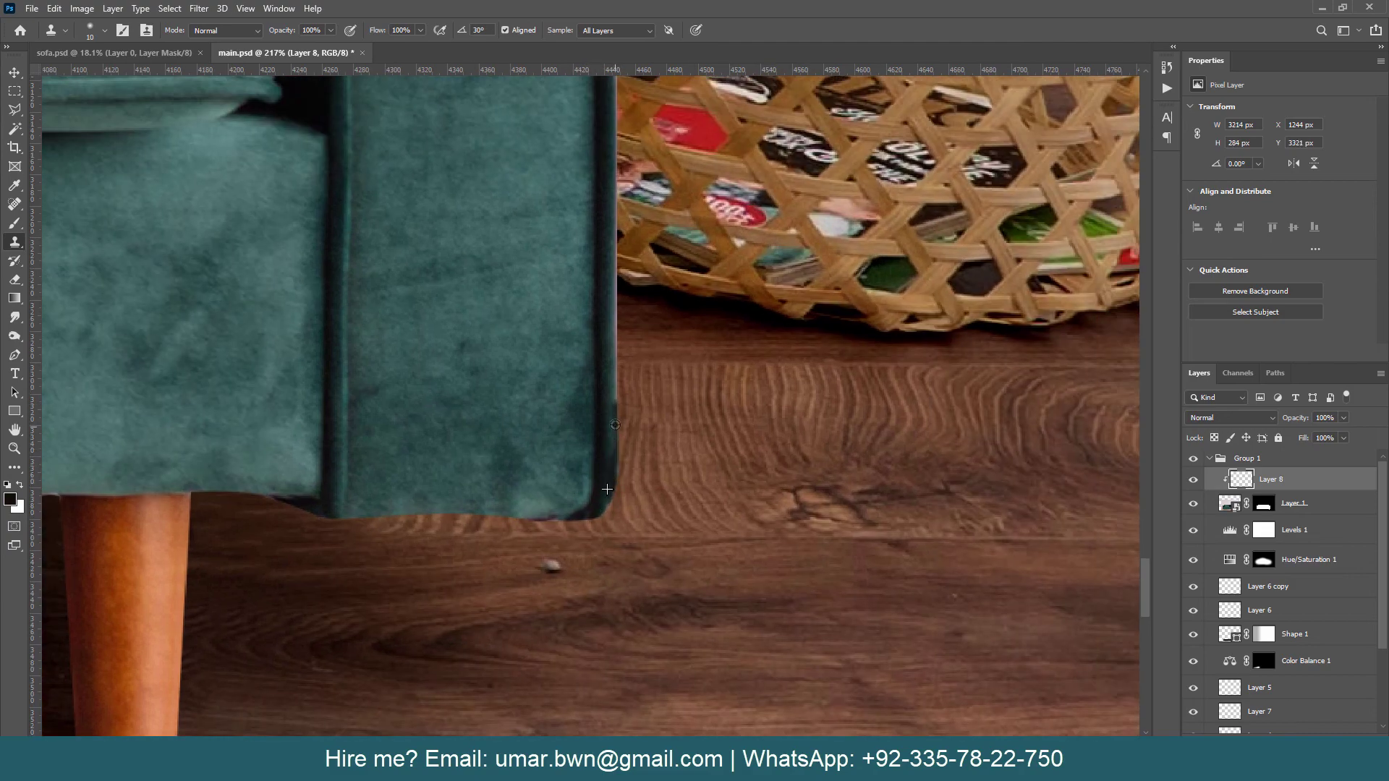
Step: Clone-stamp along the sofa's right side edge beside the basket
mouse_move(617, 405)
mouse_down()
mouse_move(613, 195)
mouse_move(613, 296)
mouse_move(604, 234)
mouse_up()
mouse_move(604, 233)
mouse_down()
mouse_move(586, 545)
mouse_move(597, 249)
mouse_move(650, 566)
mouse_move(636, 524)
mouse_move(638, 249)
mouse_up()
drag(638, 311, 656, 652)
drag(640, 553, 649, 428)
drag(638, 524, 636, 662)
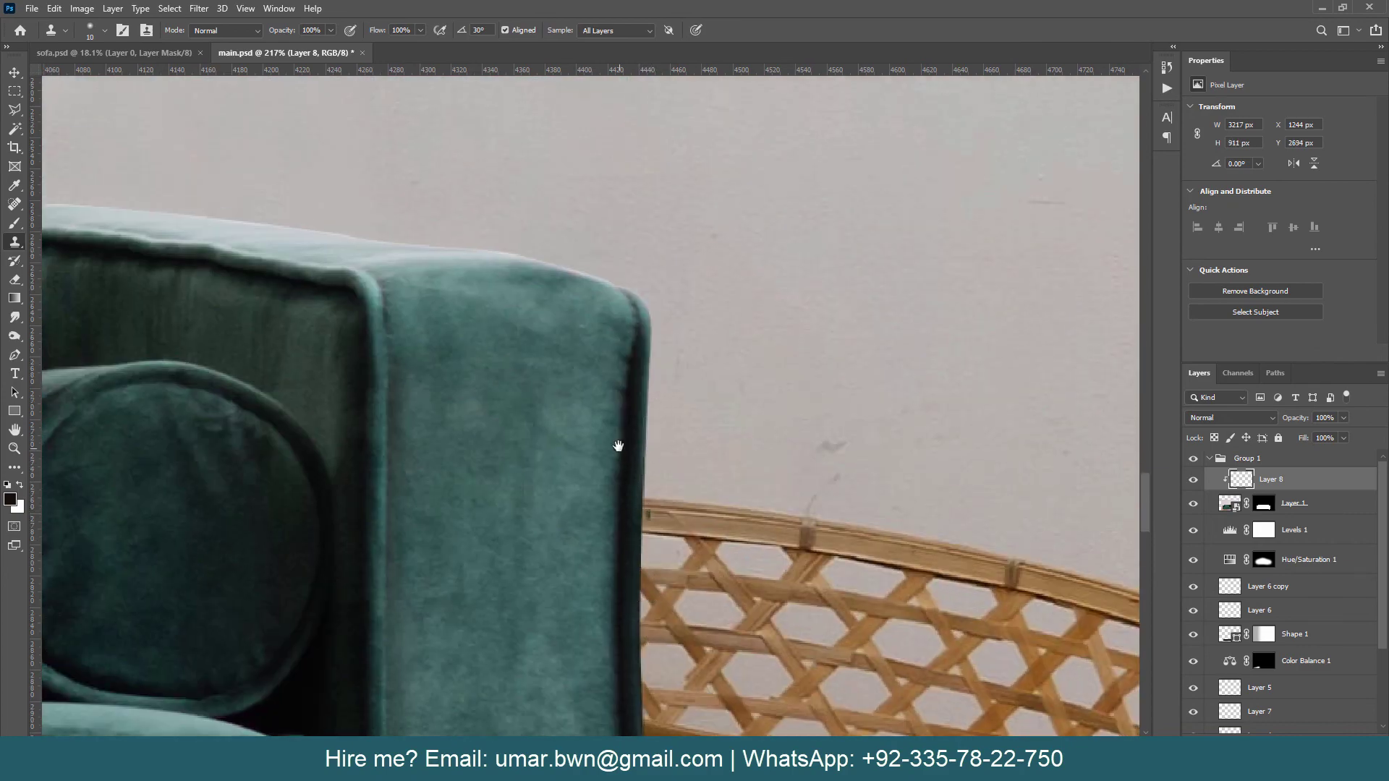
Step: Clone-stamp the back cushion's edge beside the plant
alt+scroll(648, 496, down, 3)
drag(648, 496, 296, 439)
scroll(341, 480, left, 5)
scroll(340, 480, left, 5)
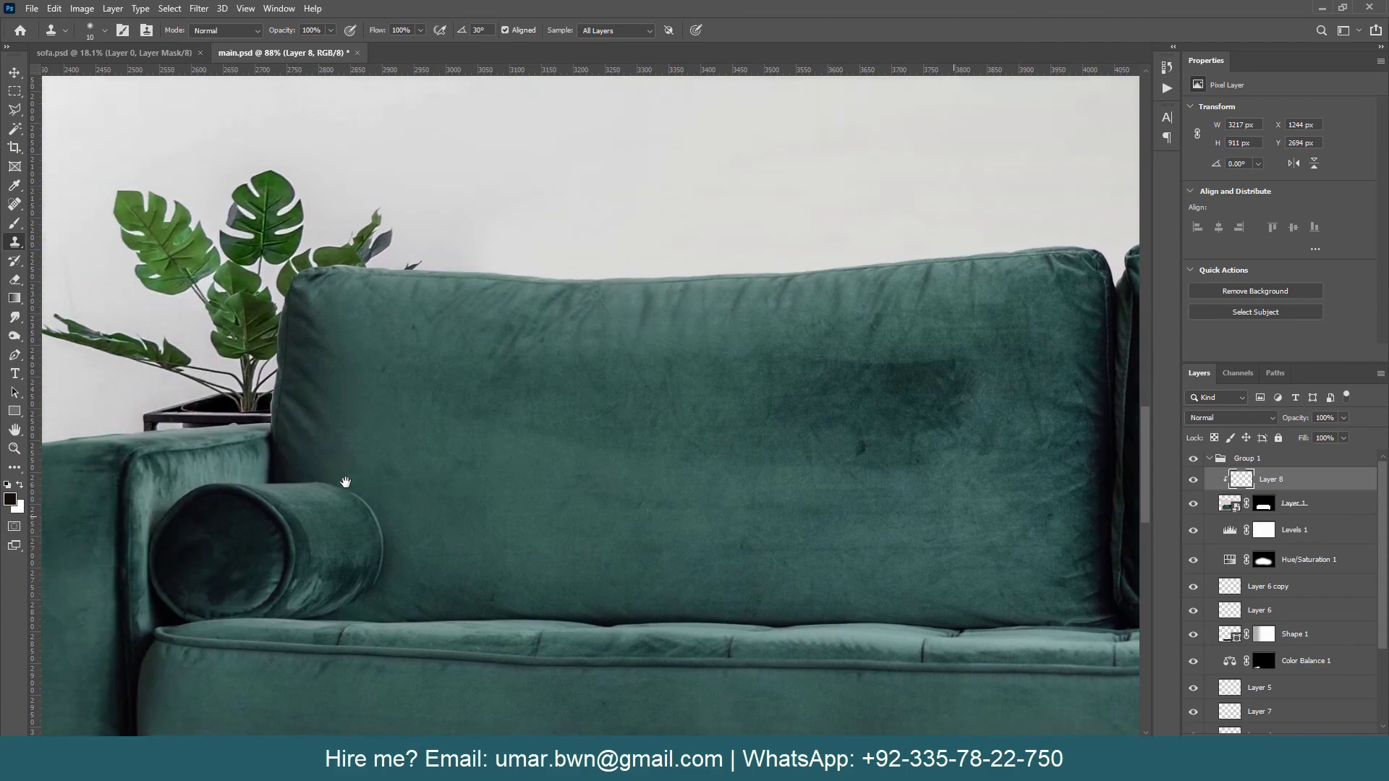
scroll(341, 480, left, 3)
scroll(653, 416, up, 3)
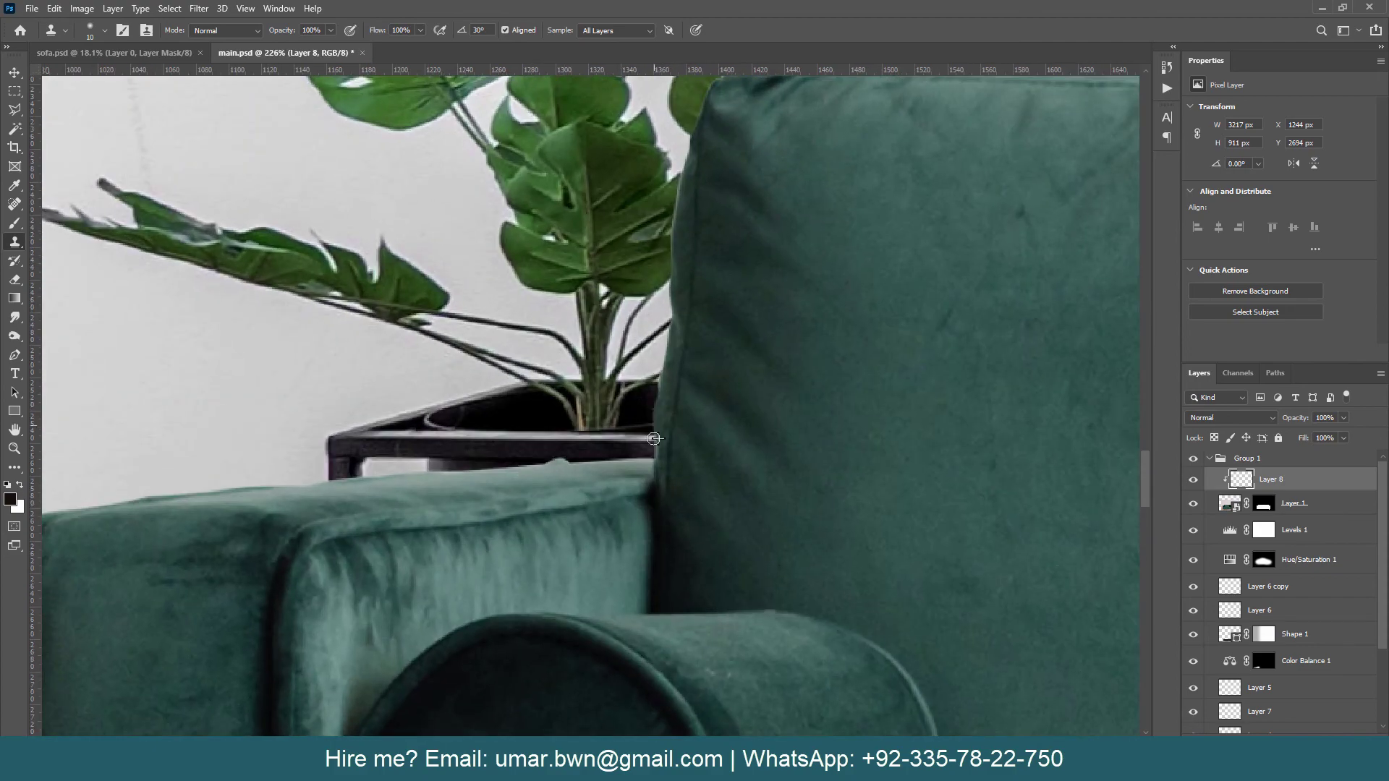
drag(655, 402, 656, 466)
drag(657, 380, 684, 167)
Step: Toggle Group 1 off and on to compare, then save main.psd
alt+scroll(684, 173, down, 2)
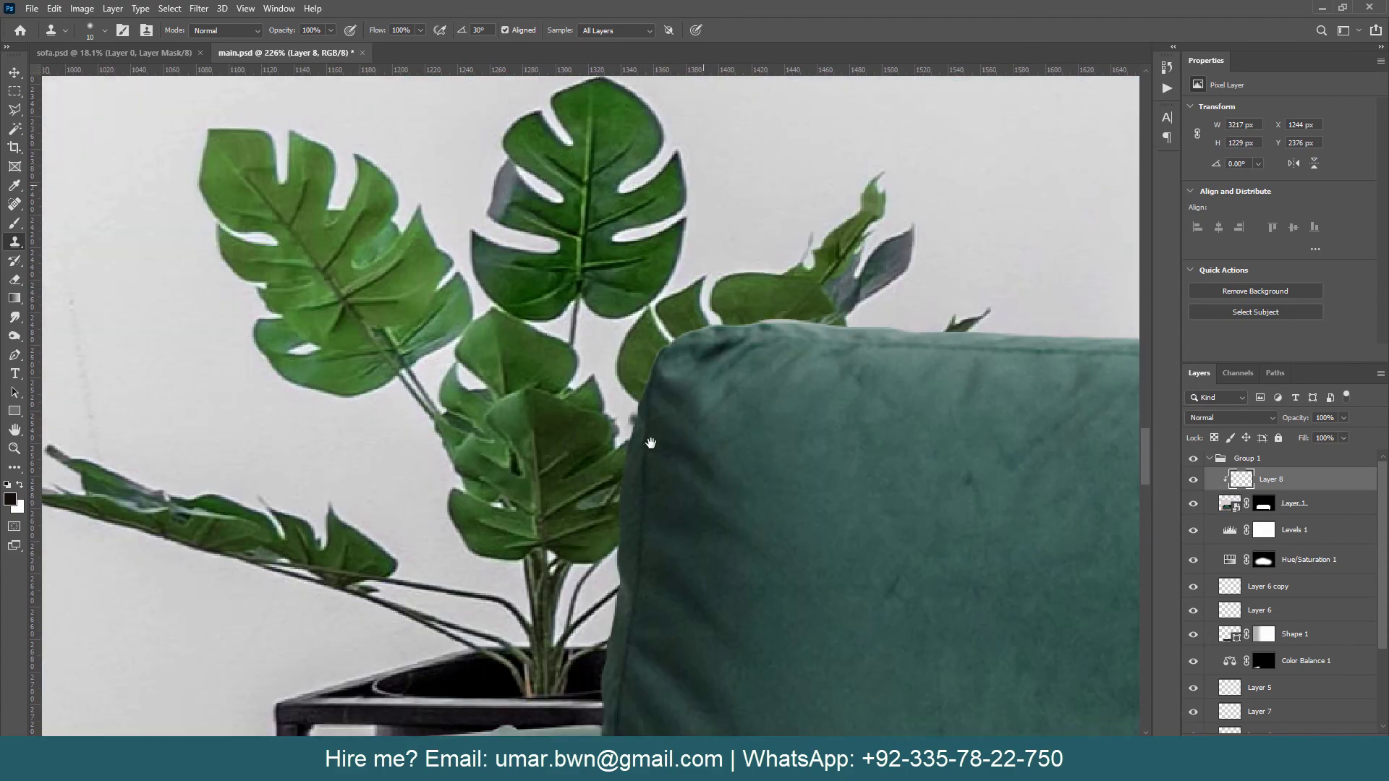
alt+scroll(651, 434, down, 1)
alt+scroll(502, 515, down, 1)
alt+scroll(503, 515, down, 4)
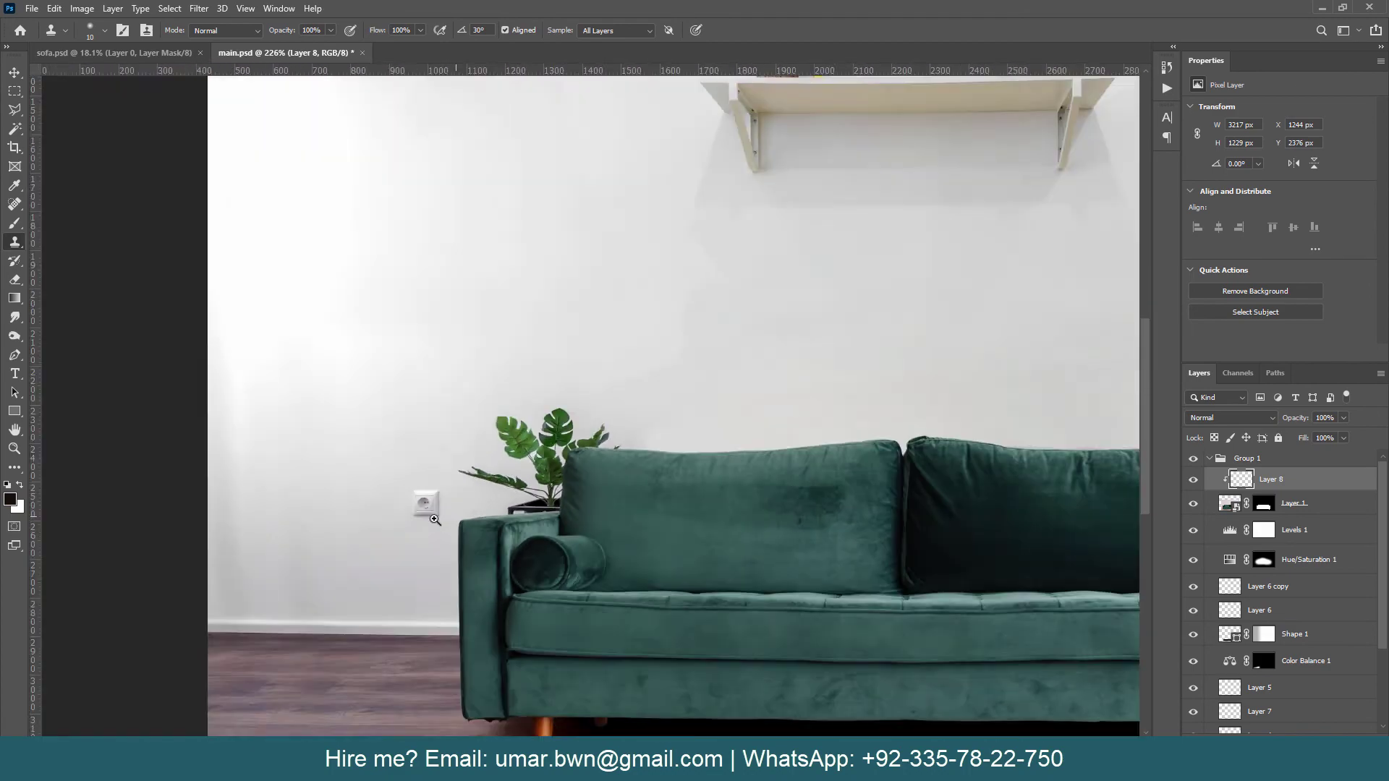
alt+scroll(503, 515, down, 2)
click(1193, 459)
click(1193, 459)
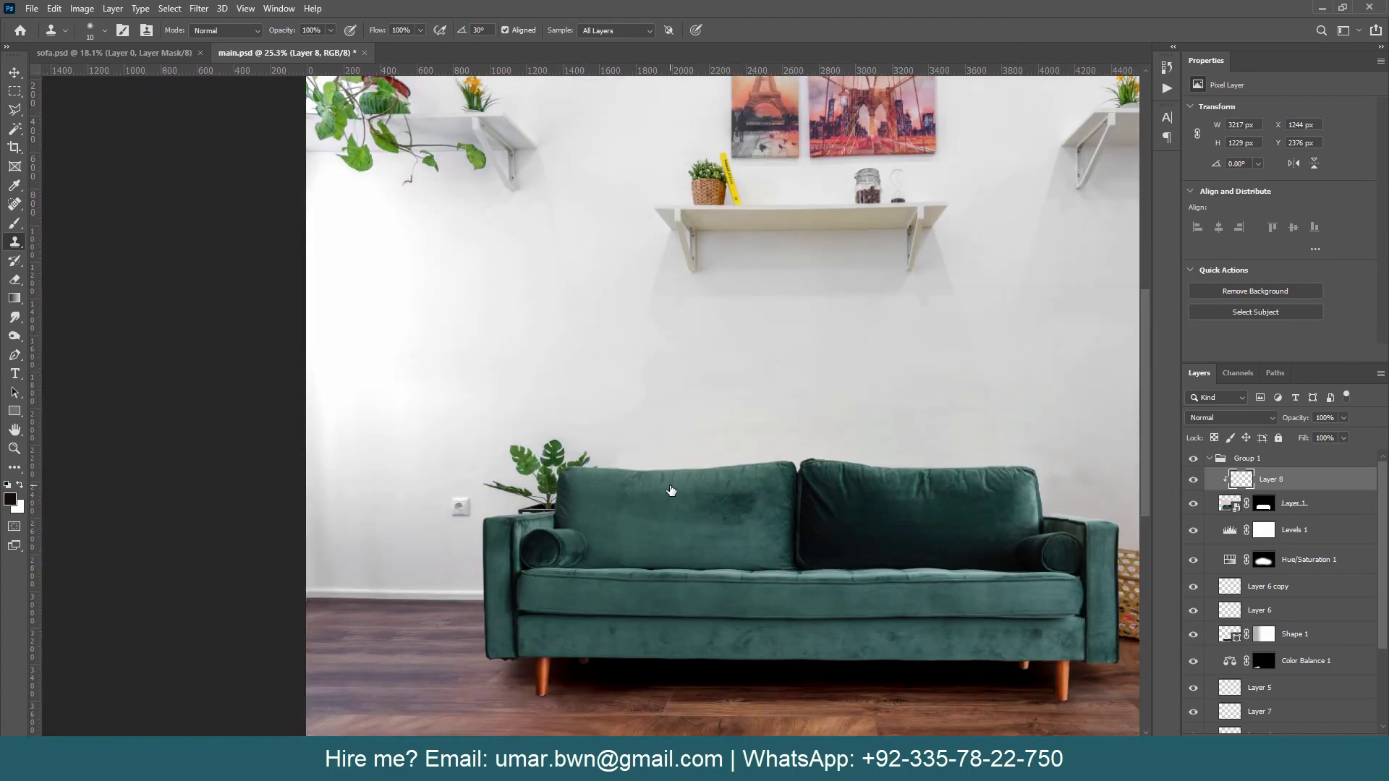
alt+scroll(672, 490, down, 1)
key(ctrl+s)
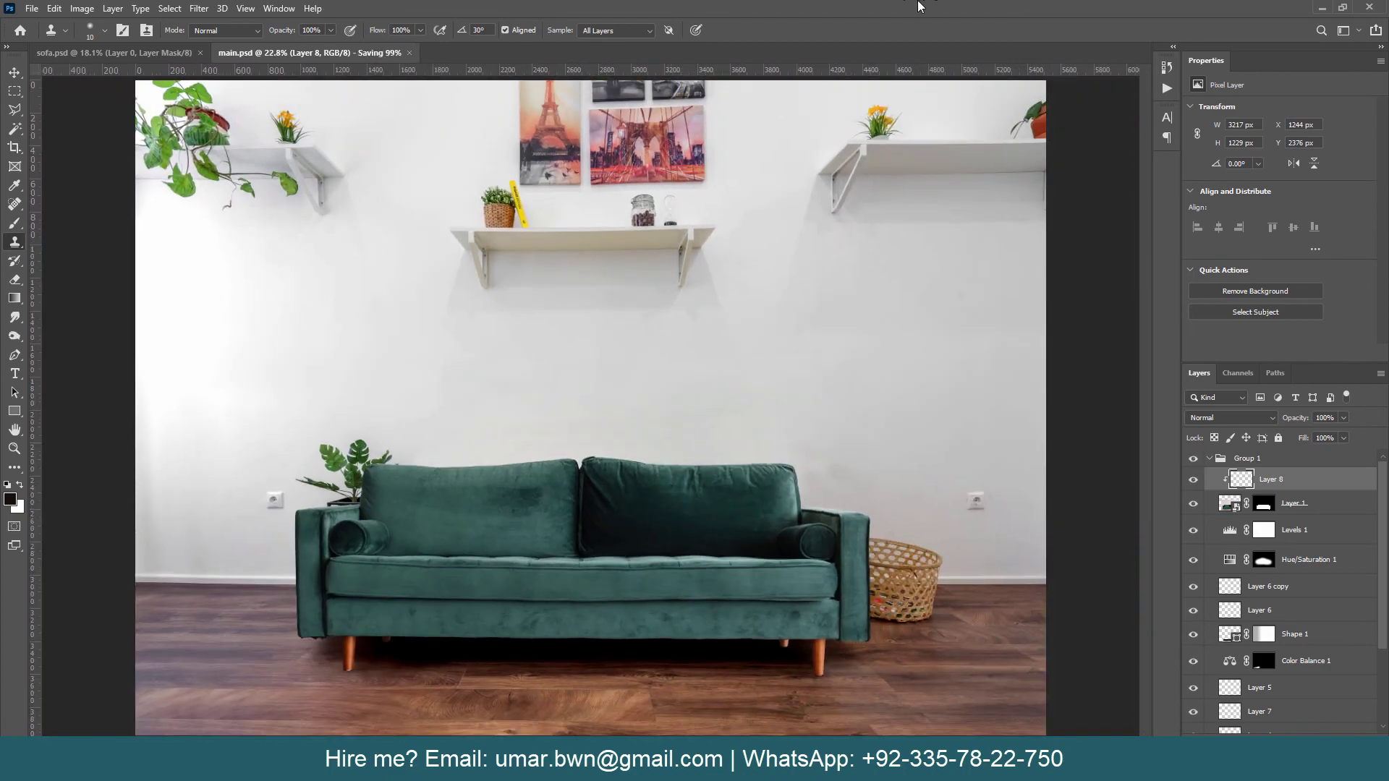